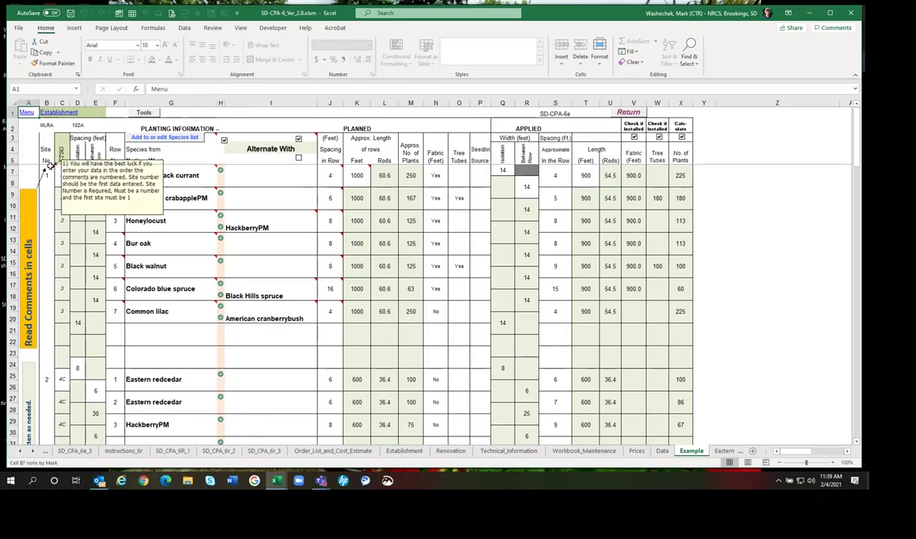
- Examine the numbered notes on site 1's site number, row number and species cells, and check the MLRA cell's formula
{"action": "mouse_move", "coordinate": [47, 165]}
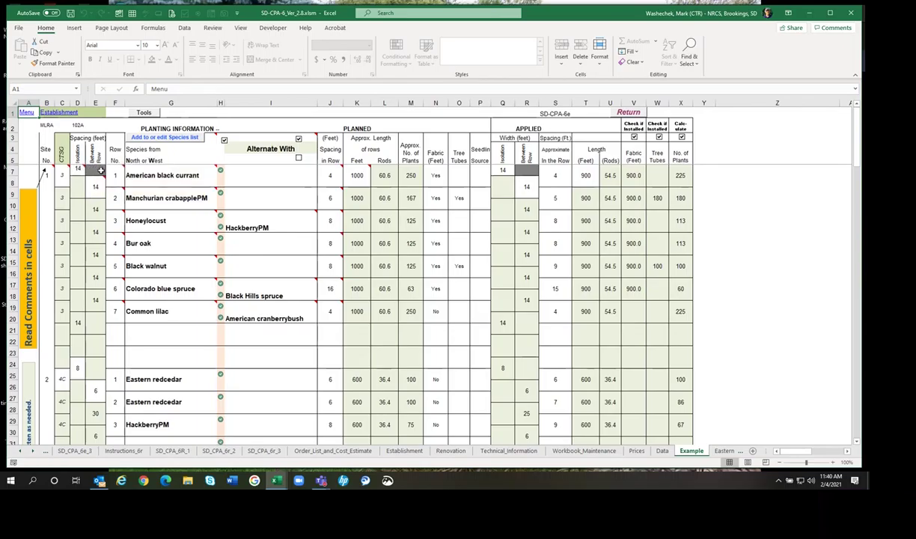
{"action": "mouse_move", "coordinate": [116, 173]}
{"action": "mouse_move", "coordinate": [119, 201]}
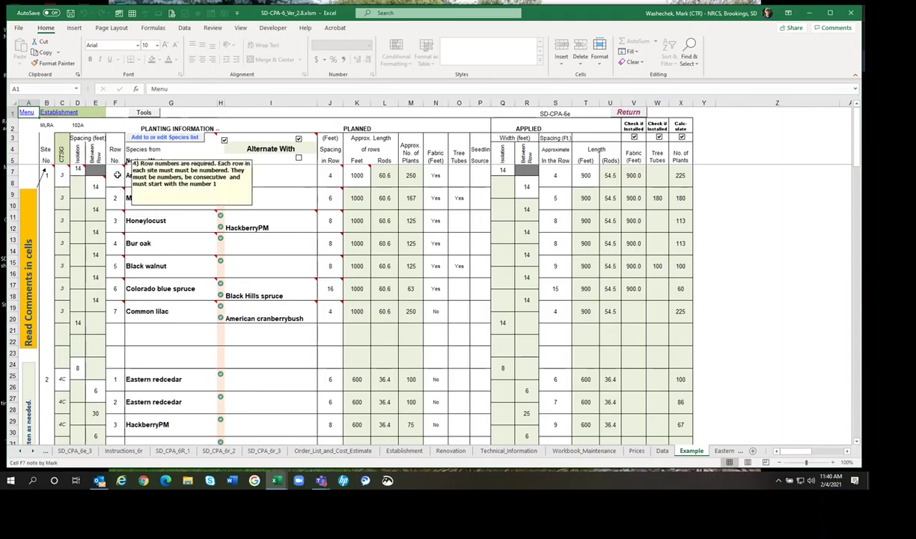
{"action": "mouse_move", "coordinate": [117, 296]}
{"action": "mouse_move", "coordinate": [118, 313]}
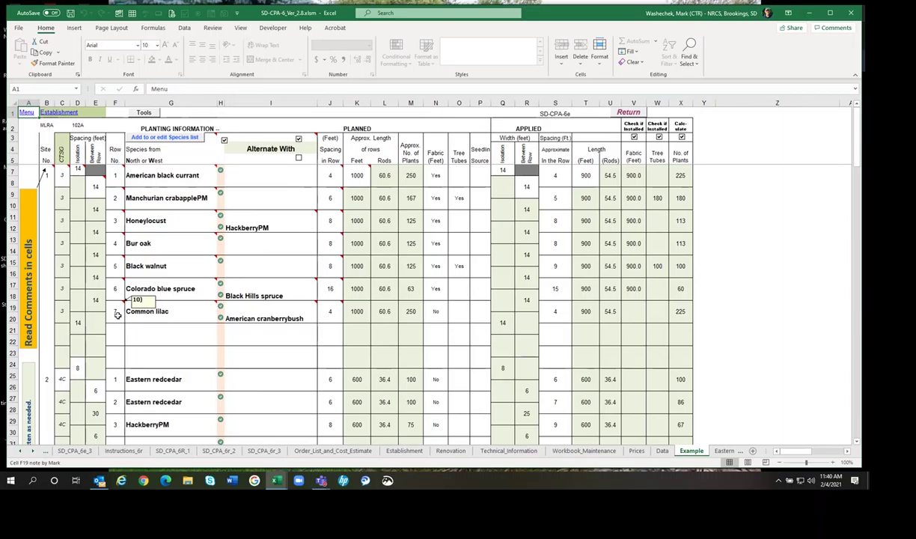
{"action": "mouse_move", "coordinate": [94, 187]}
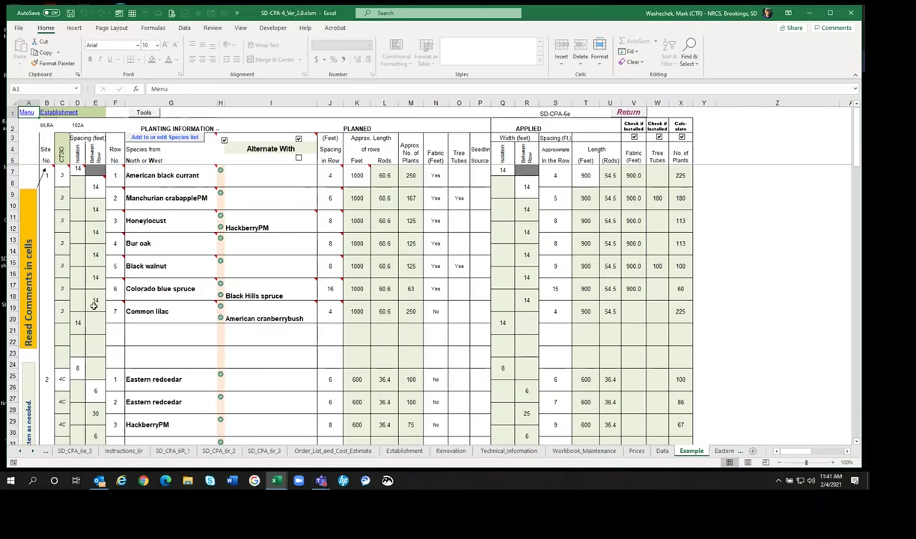
{"action": "mouse_move", "coordinate": [186, 168]}
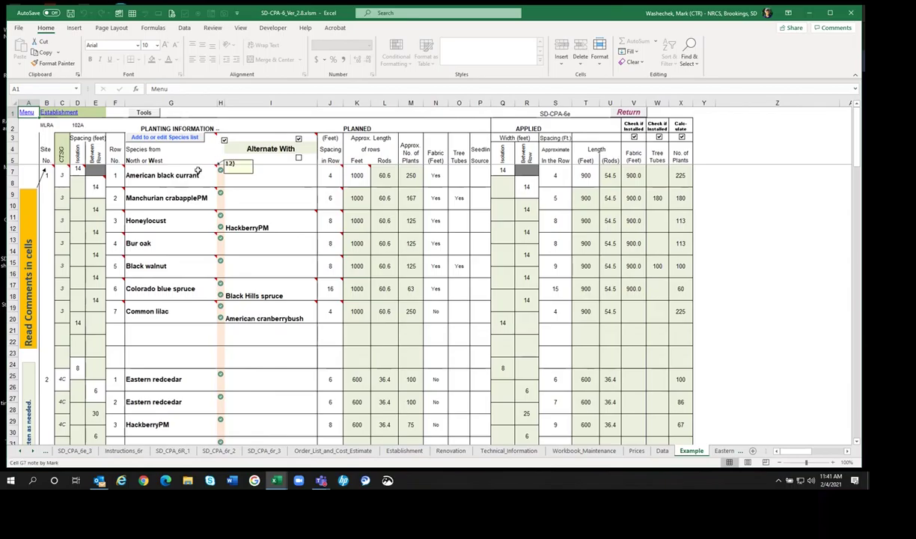
{"action": "mouse_move", "coordinate": [197, 217]}
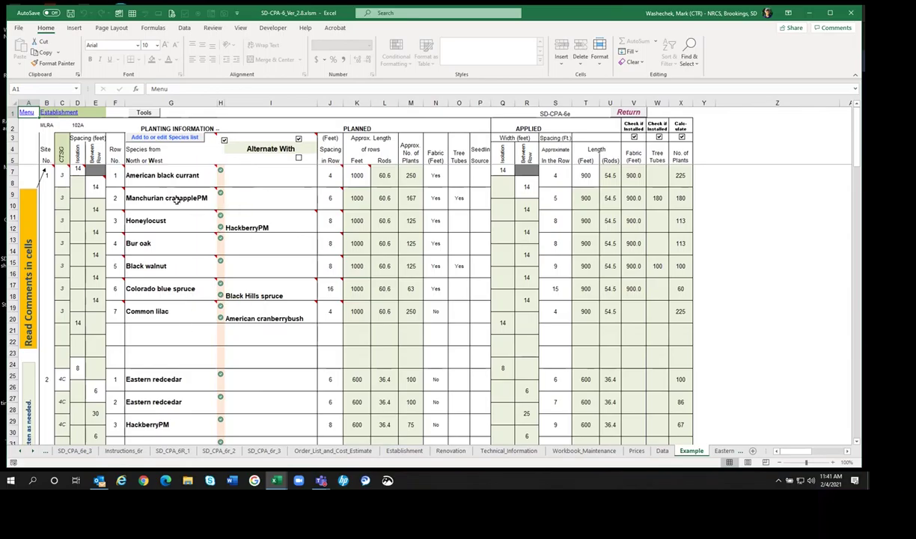
{"action": "mouse_move", "coordinate": [155, 318]}
{"action": "left_click", "coordinate": [79, 125]}
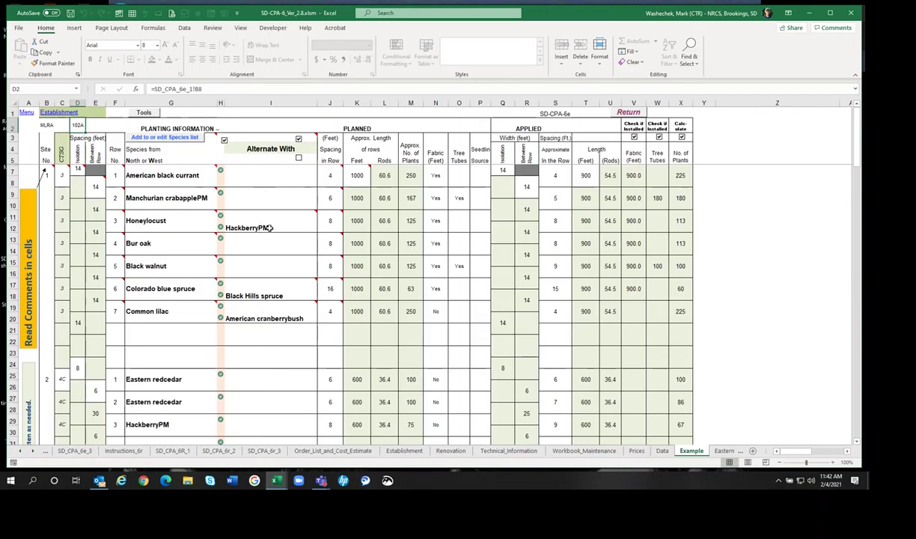
- Examine row 3 of site 1: the Honeylocust entry, its alternate species HackberryPM and the planned row length in feet
{"action": "mouse_move", "coordinate": [273, 225]}
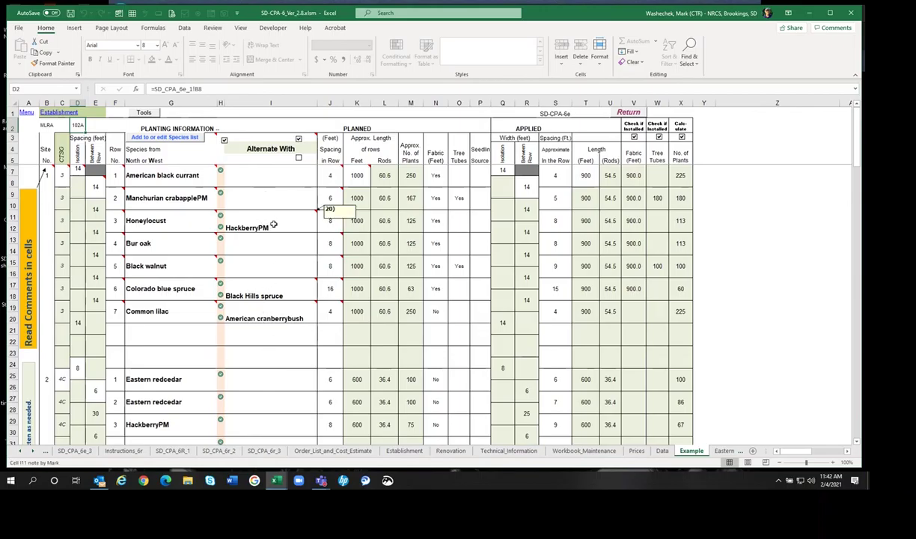
{"action": "mouse_move", "coordinate": [160, 223]}
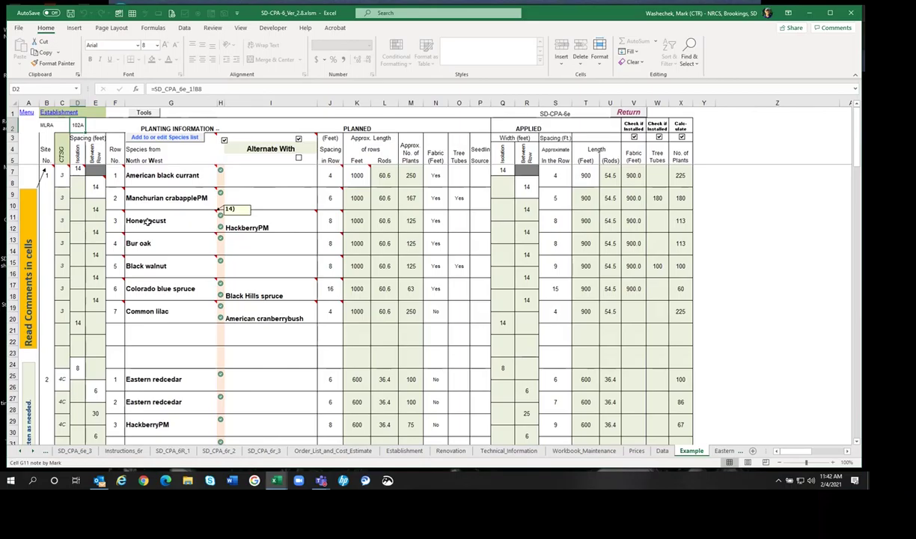
{"action": "left_click", "coordinate": [147, 220]}
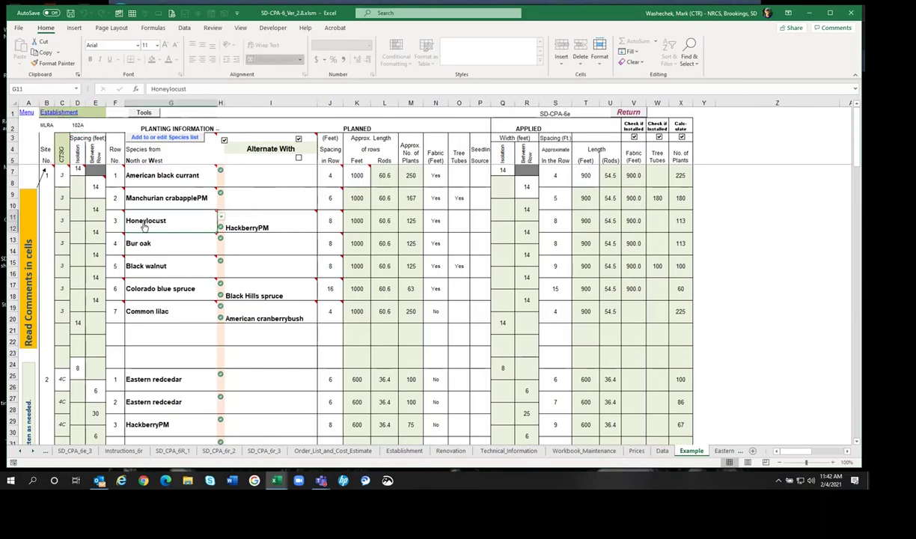
{"action": "left_click", "coordinate": [265, 228]}
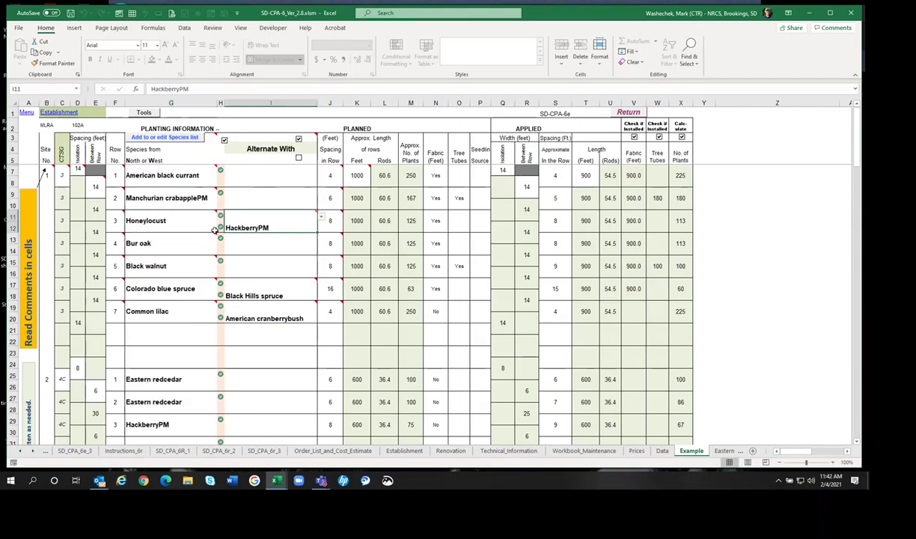
{"action": "mouse_move", "coordinate": [196, 226]}
{"action": "mouse_move", "coordinate": [238, 223]}
{"action": "mouse_move", "coordinate": [159, 222]}
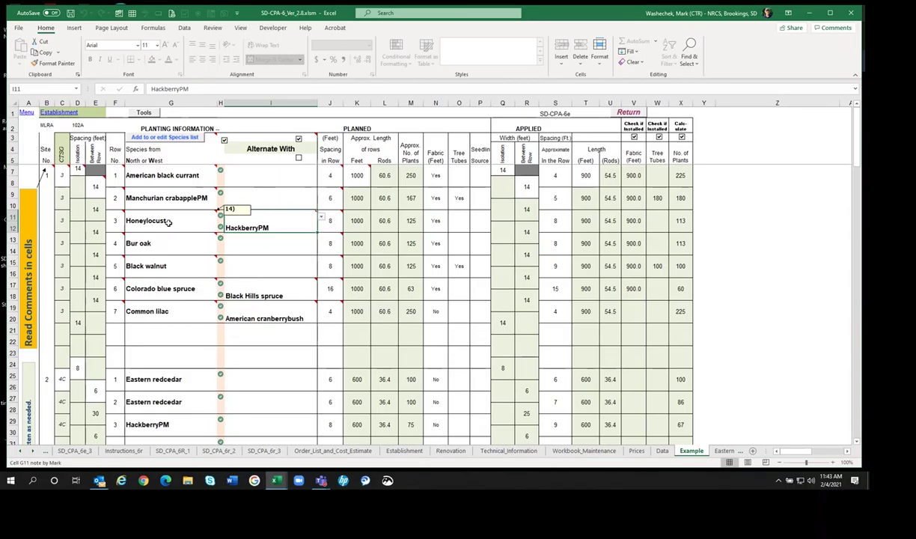
{"action": "left_click", "coordinate": [358, 221]}
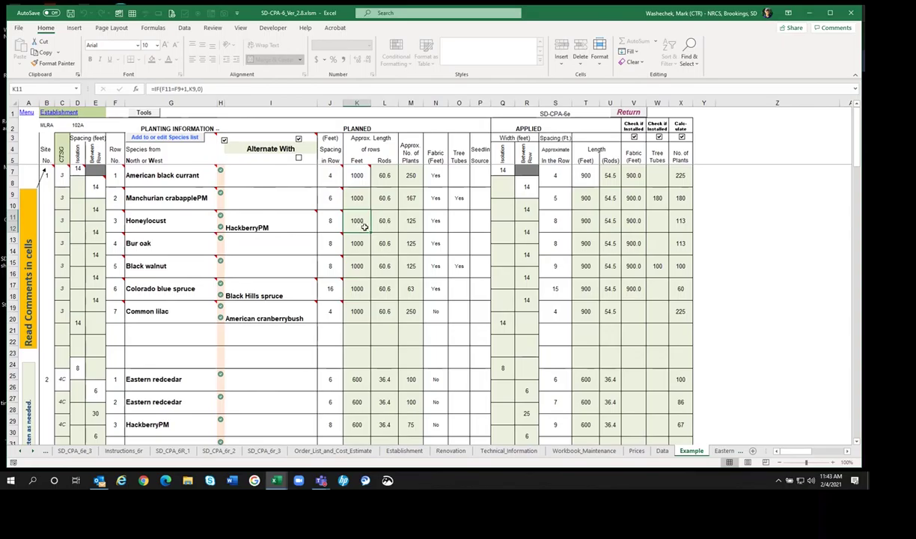
- Toggle the second species column's heading to Applied and back to Alternate With, checking row 3's two species in between
{"action": "left_click", "coordinate": [298, 140]}
{"action": "left_click", "coordinate": [299, 158]}
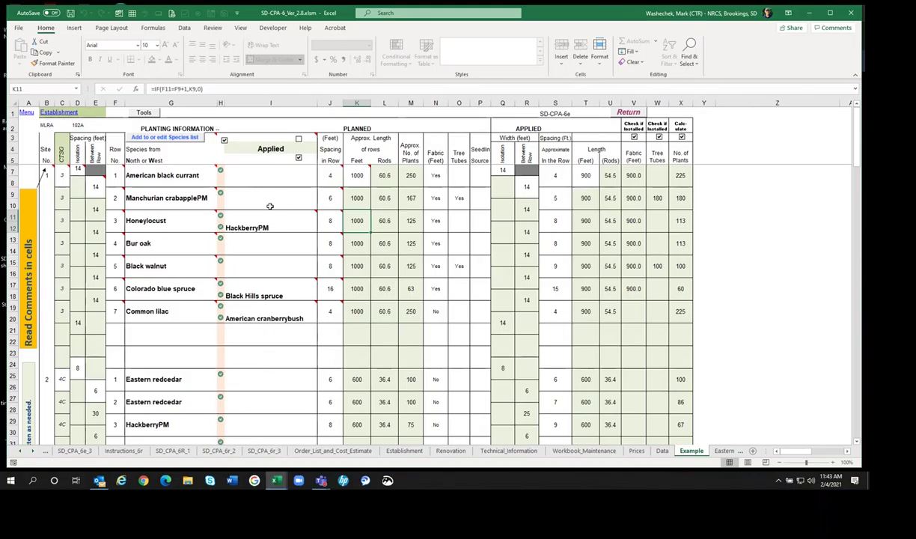
{"action": "mouse_move", "coordinate": [163, 221]}
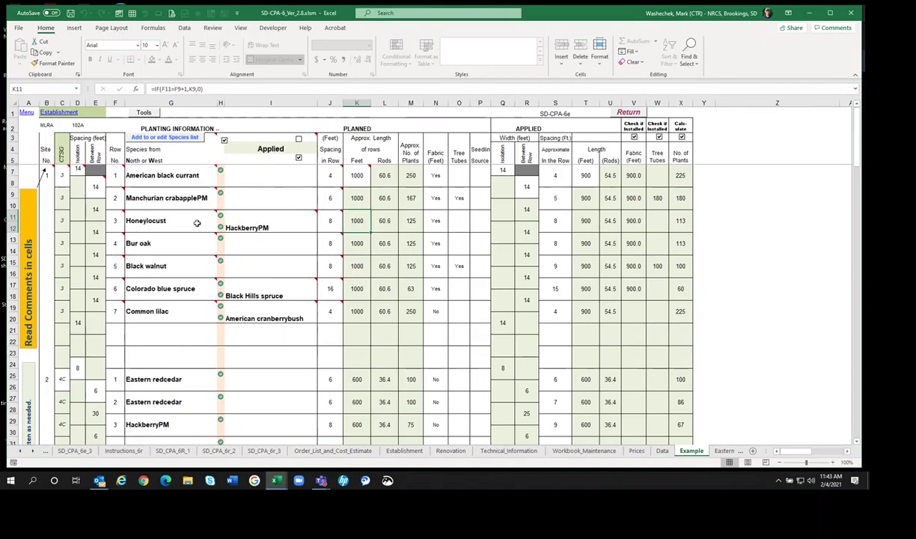
{"action": "left_click", "coordinate": [153, 221]}
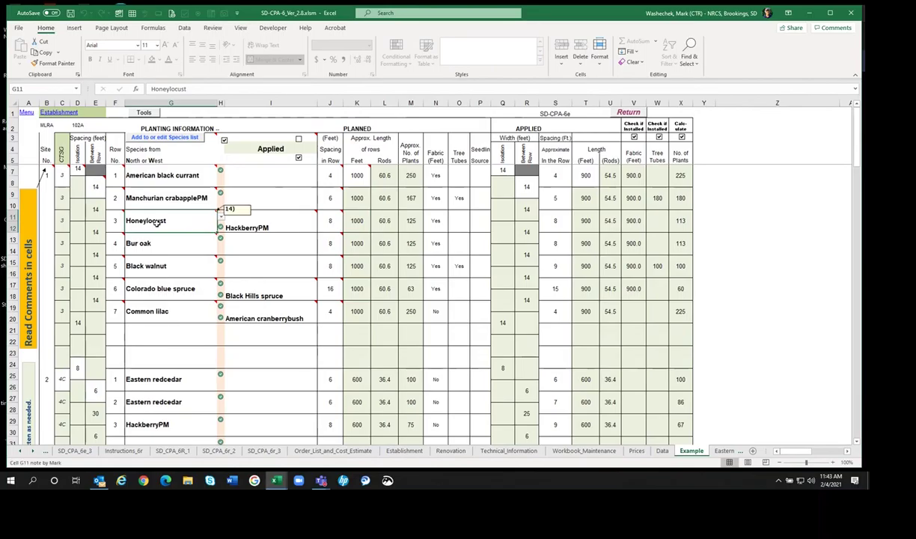
{"action": "left_click", "coordinate": [274, 224]}
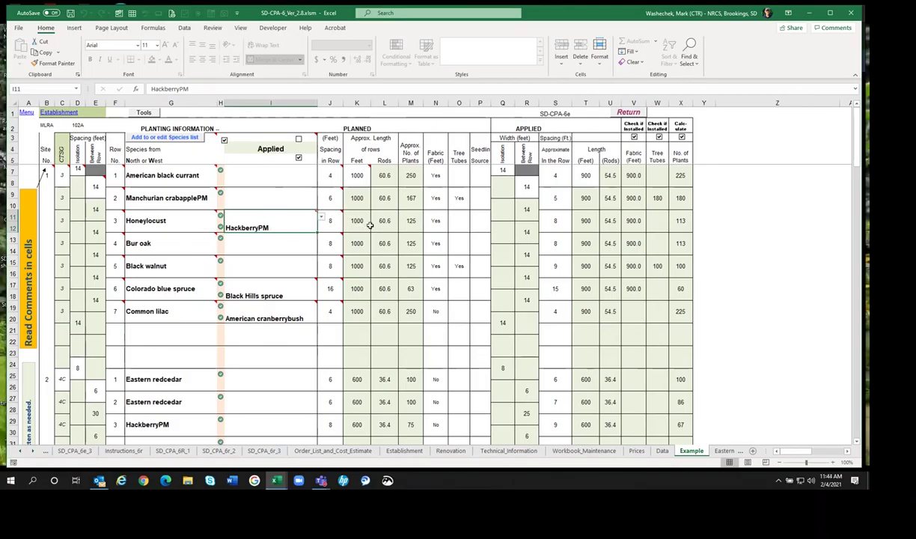
{"action": "left_click", "coordinate": [299, 158]}
{"action": "left_click", "coordinate": [299, 140]}
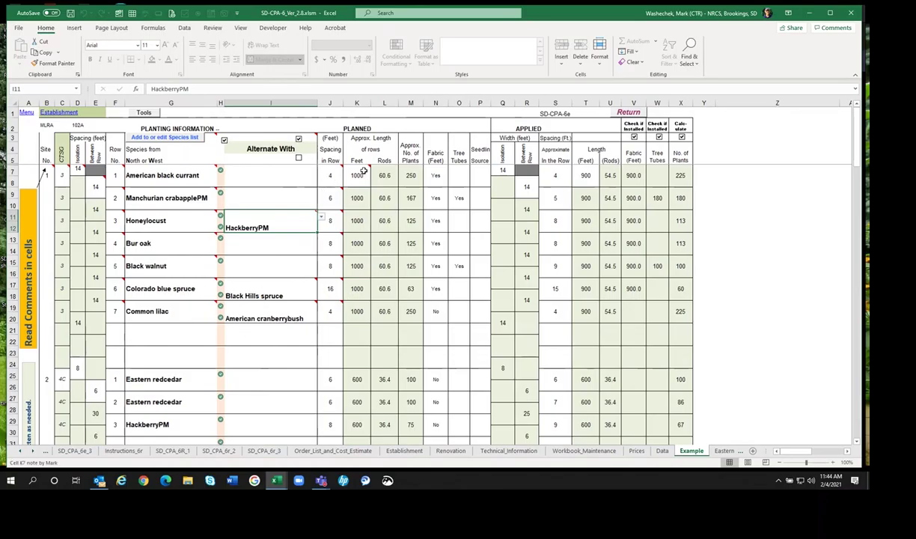
- Examine how the planned row length in feet carries down through the rows of site 1
{"action": "mouse_move", "coordinate": [363, 170]}
{"action": "left_click", "coordinate": [358, 224]}
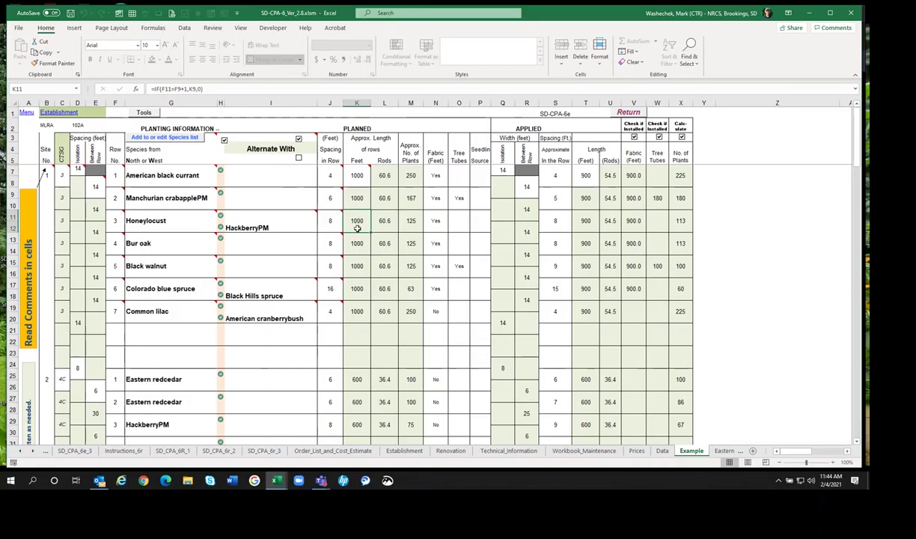
{"action": "left_click", "coordinate": [357, 268]}
{"action": "left_click_drag", "start_coordinate": [358, 278], "coordinate": [356, 310]}
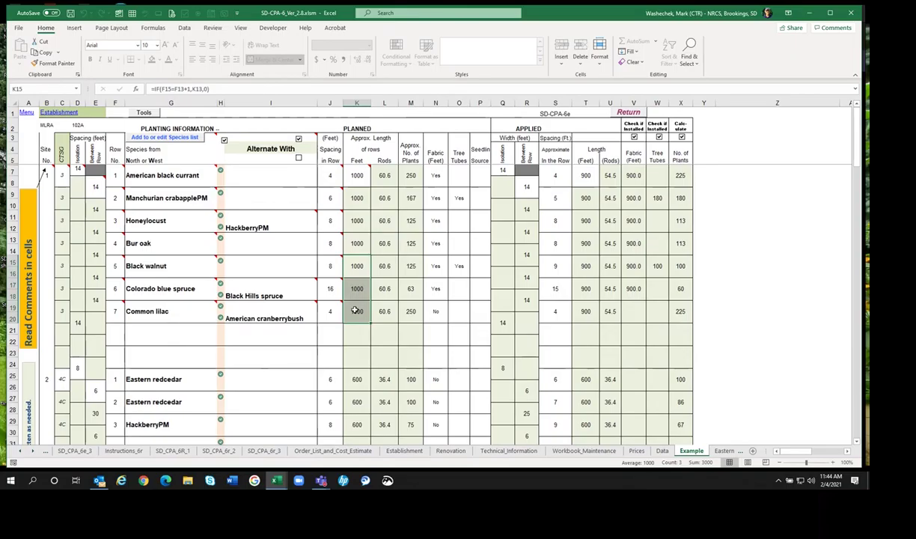
{"action": "left_click", "coordinate": [357, 268]}
{"action": "left_click", "coordinate": [359, 310]}
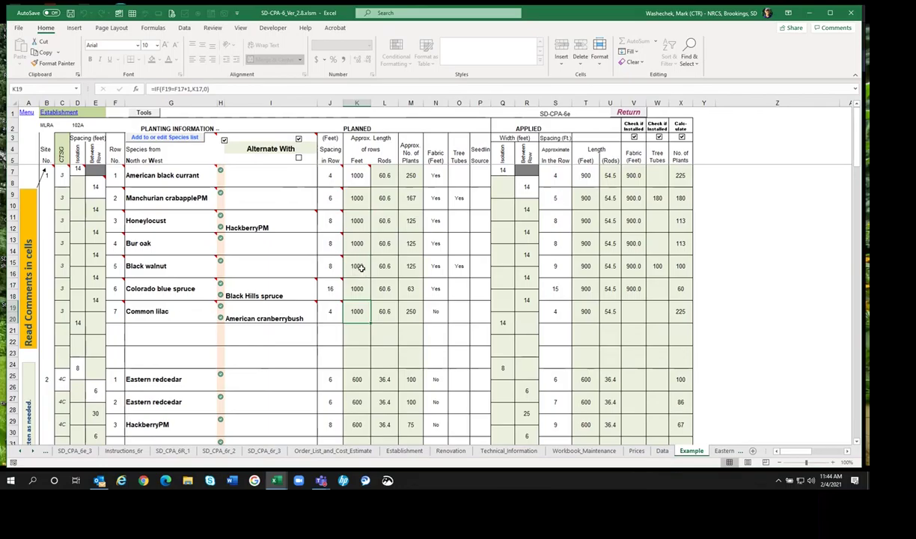
{"action": "left_click", "coordinate": [361, 267]}
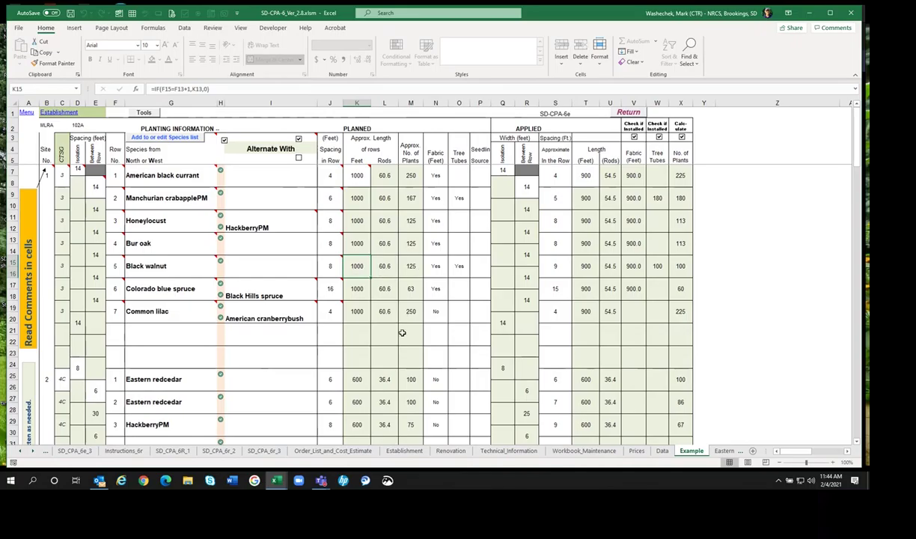
- Examine the planned rods and approximate number of plants formulas for all seven rows of site 1
{"action": "left_click_drag", "start_coordinate": [388, 176], "coordinate": [374, 308]}
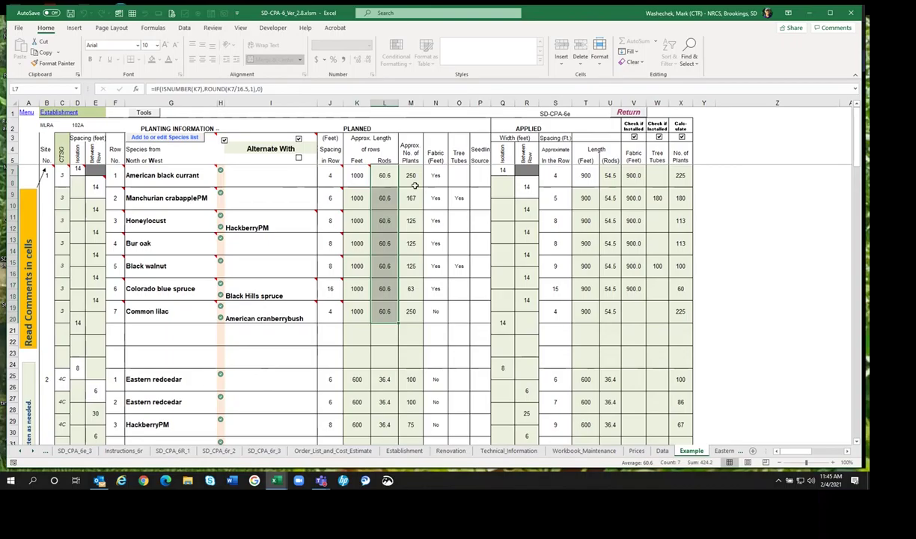
{"action": "left_click_drag", "start_coordinate": [412, 175], "coordinate": [408, 309]}
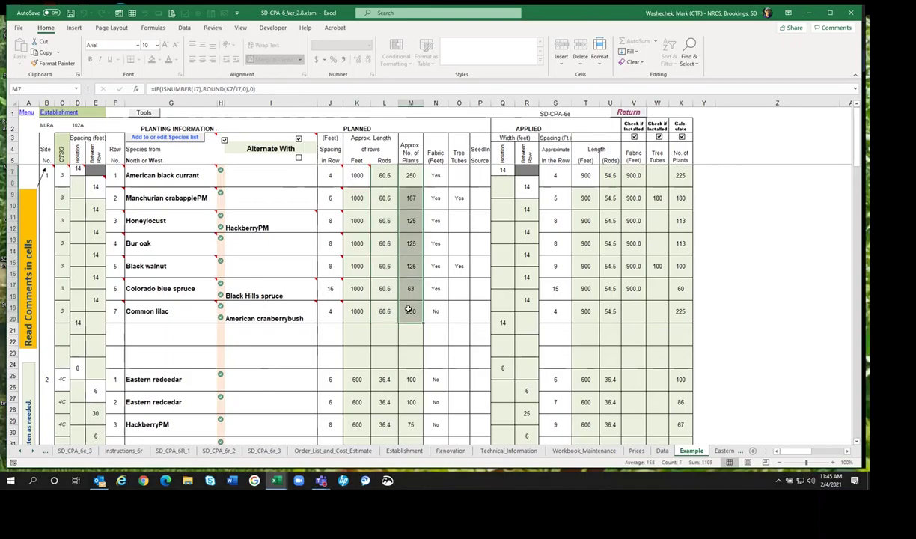
{"action": "left_click", "coordinate": [357, 174]}
{"action": "left_click", "coordinate": [406, 175]}
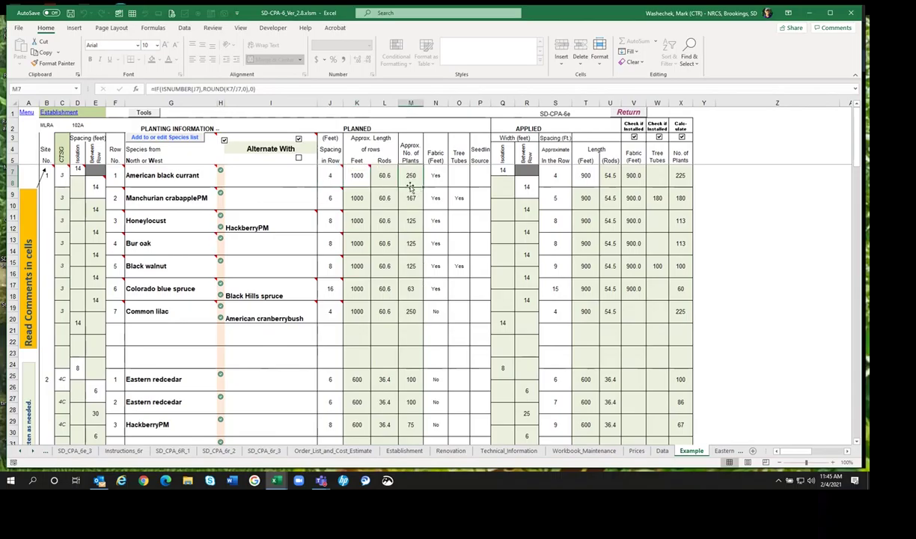
- Try to pick a planned Fabric option for American black currant from its Yes/No choices
{"action": "left_click", "coordinate": [437, 177]}
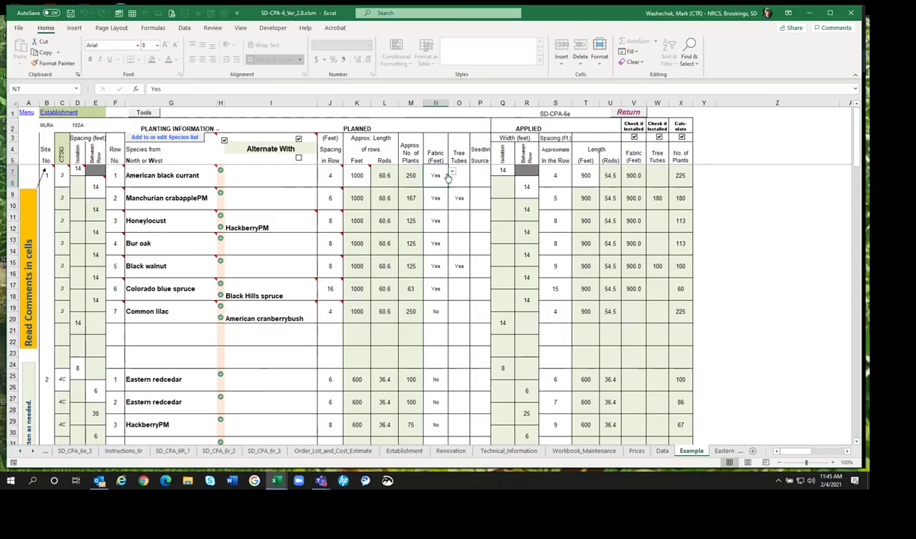
{"action": "left_click", "coordinate": [453, 173]}
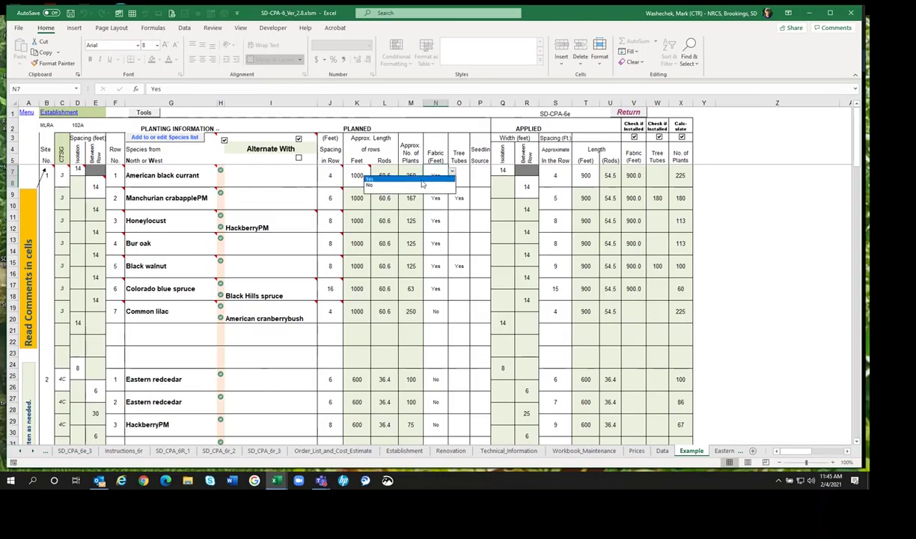
{"action": "left_click", "coordinate": [423, 183]}
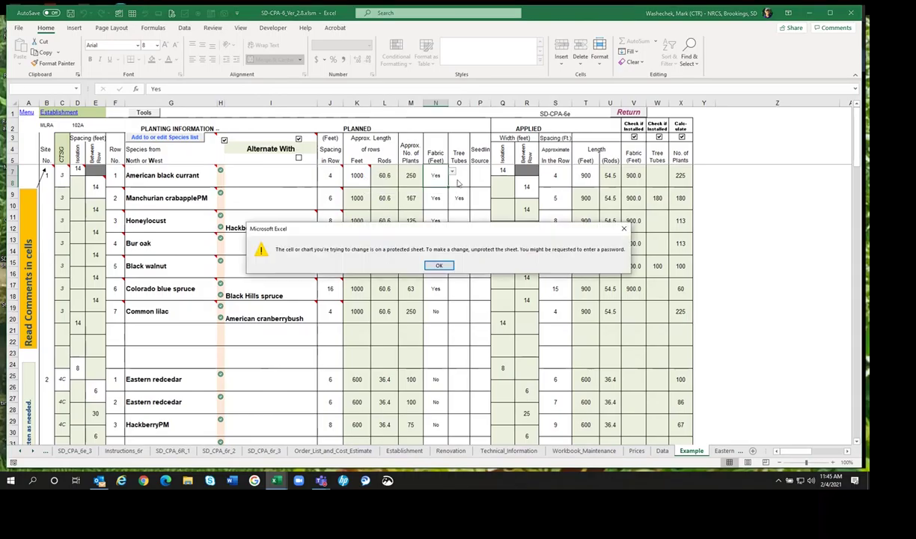
{"action": "left_click", "coordinate": [434, 265]}
- Check the planned Tree Tubes choices for American black currant without selecting one
{"action": "key", "text": "Right"}
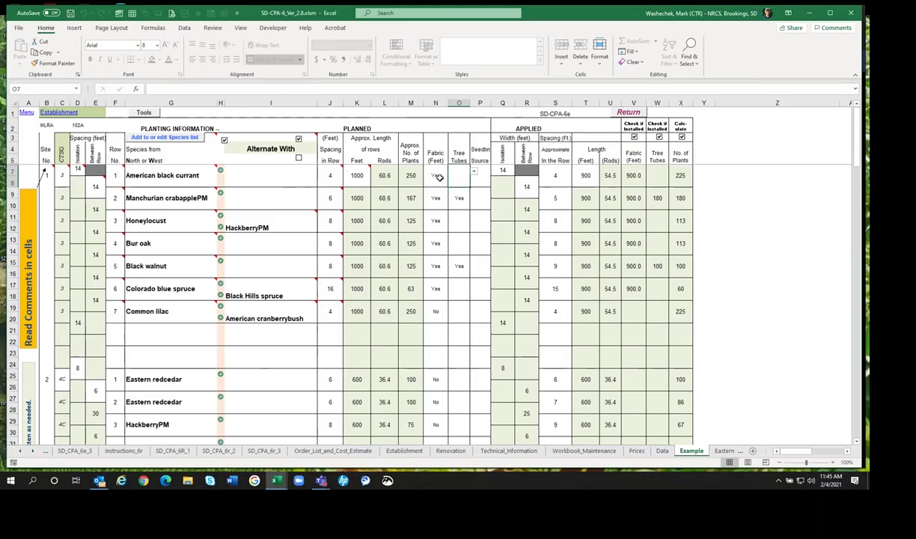
{"action": "mouse_move", "coordinate": [359, 175]}
{"action": "left_click", "coordinate": [475, 172]}
{"action": "left_click", "coordinate": [474, 173]}
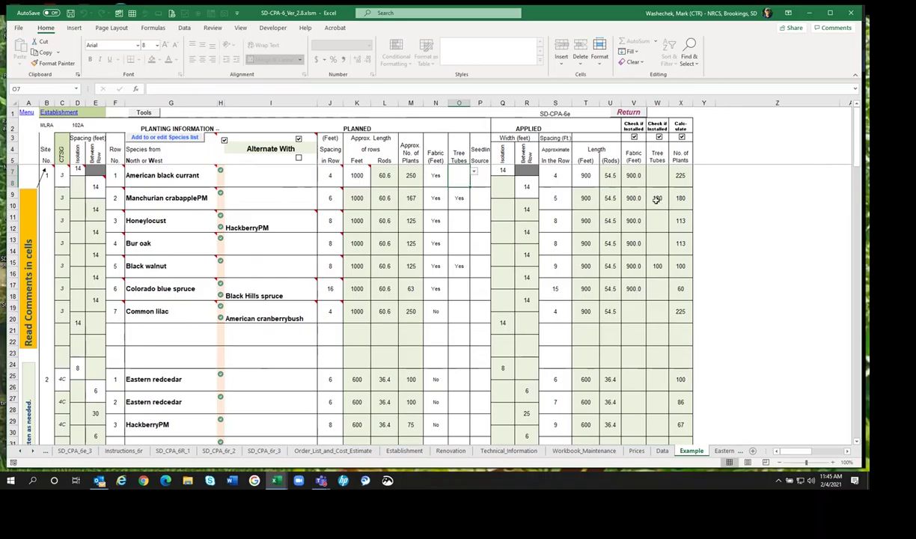
- Examine the applied isolation width, in-row spacing of the first two rows, and first row's applied length in feet
{"action": "left_click", "coordinate": [502, 170]}
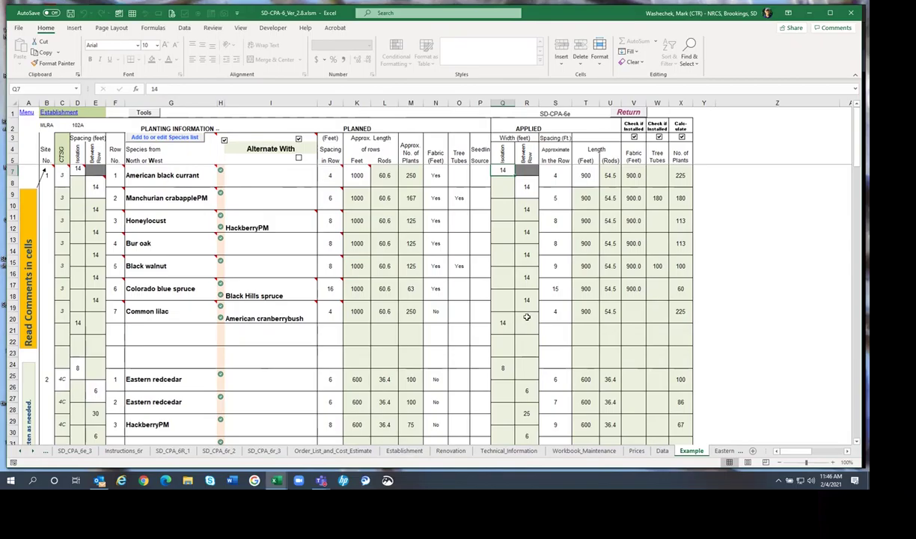
{"action": "left_click", "coordinate": [559, 177]}
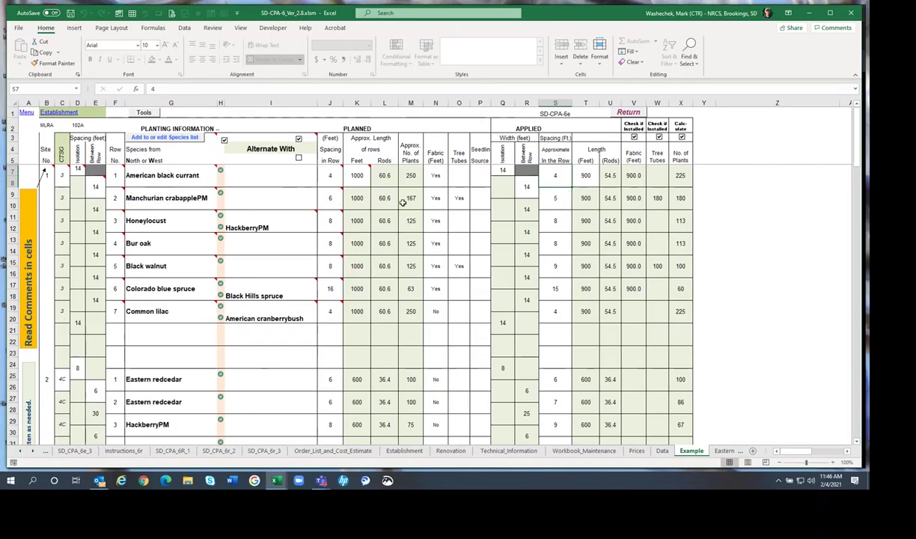
{"action": "left_click", "coordinate": [556, 201]}
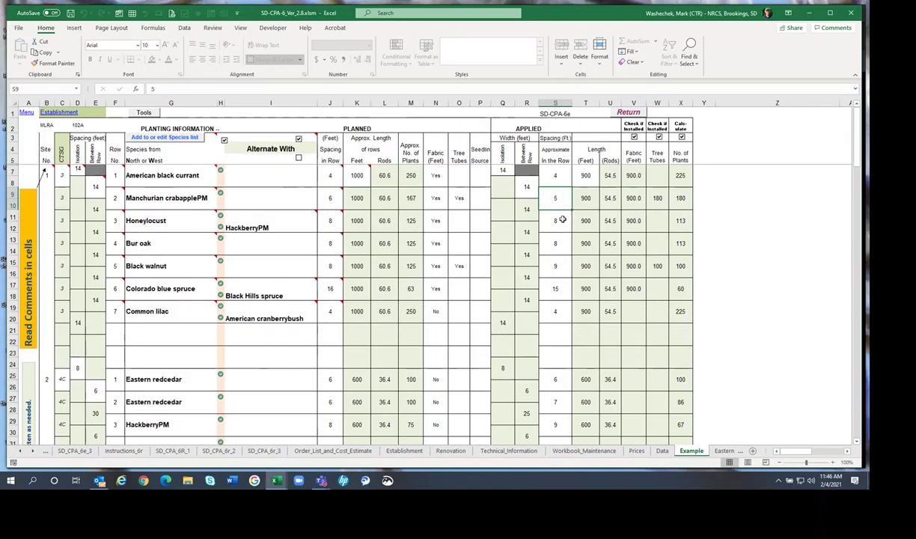
{"action": "left_click", "coordinate": [557, 177]}
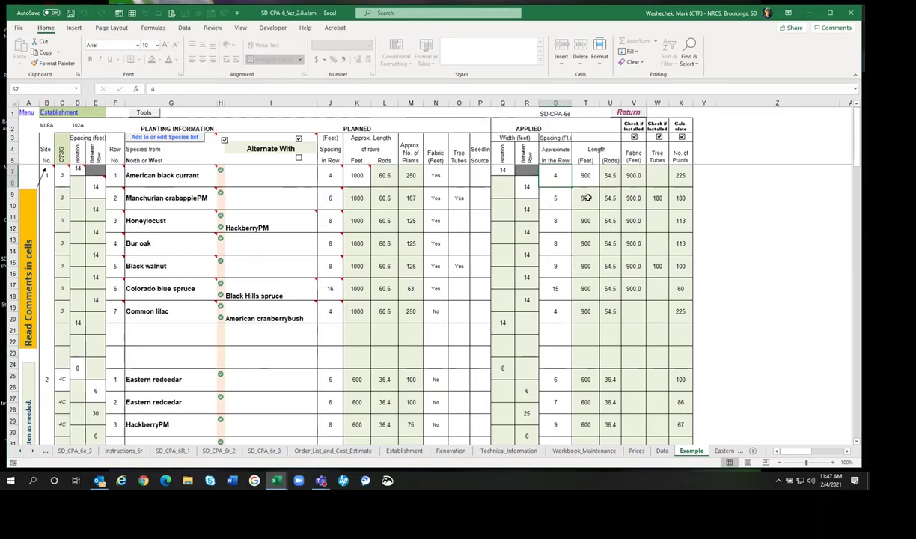
{"action": "left_click", "coordinate": [575, 174]}
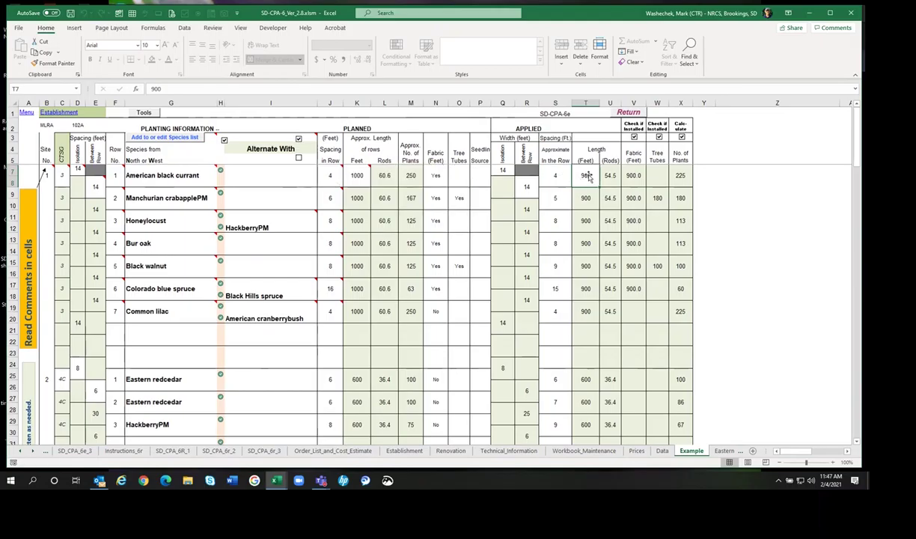
- Examine the applied length in feet formulas for rows 2 through 7 of site 1
{"action": "left_click_drag", "start_coordinate": [588, 201], "coordinate": [592, 315]}
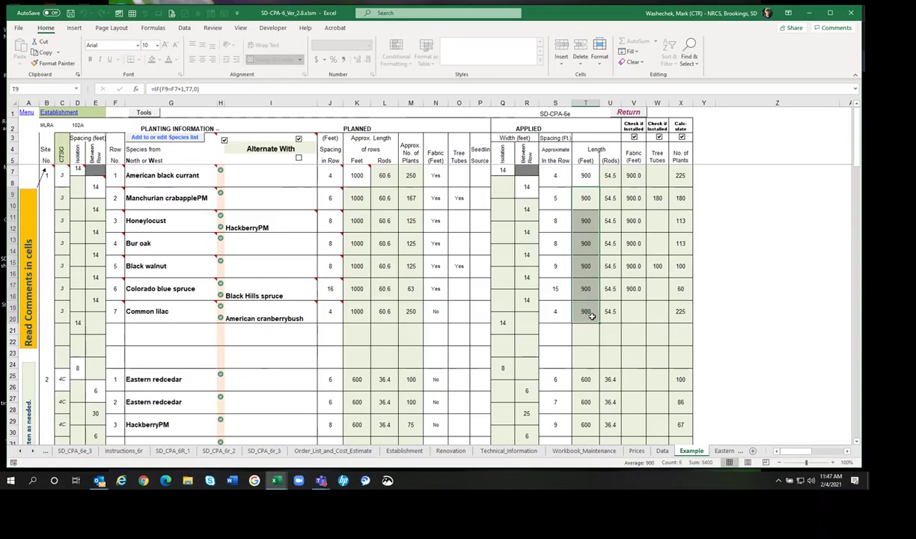
{"action": "left_click", "coordinate": [584, 221]}
{"action": "left_click", "coordinate": [585, 243]}
{"action": "left_click", "coordinate": [589, 269]}
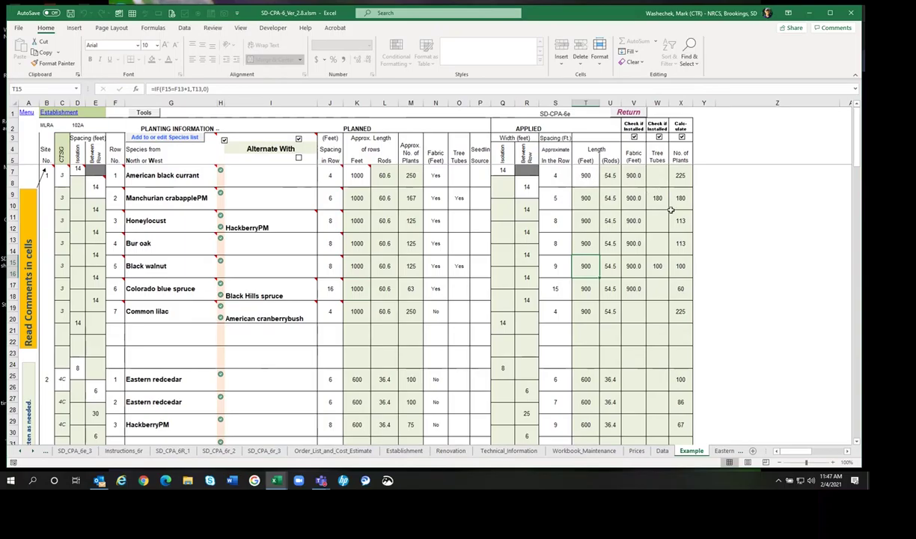
- Switch the applied Tree Tubes "Check if Installed" option off and back on
{"action": "left_click", "coordinate": [659, 137]}
{"action": "left_click", "coordinate": [659, 137]}
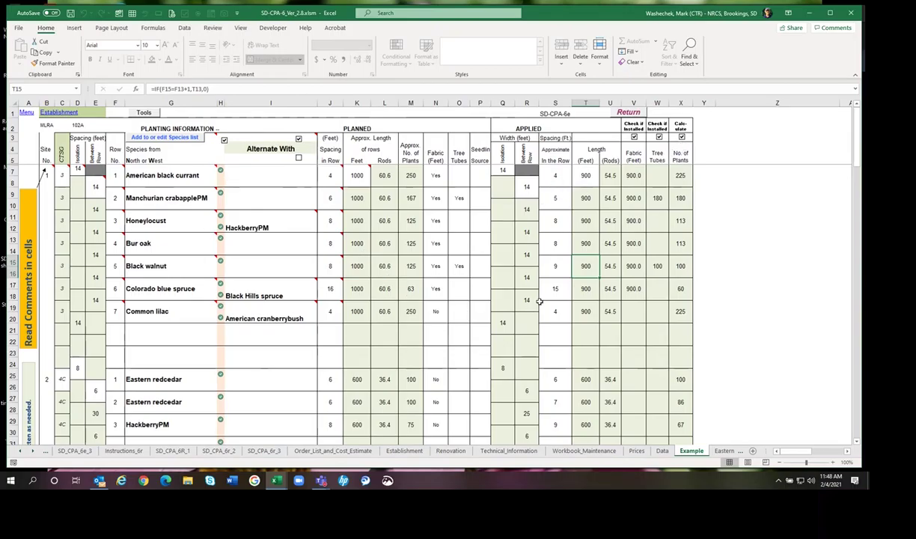
- Review the planned and applied totals and acres below the site 3 rows
{"action": "scroll", "coordinate": [528, 274], "scroll_direction": "down", "scroll_amount": 5}
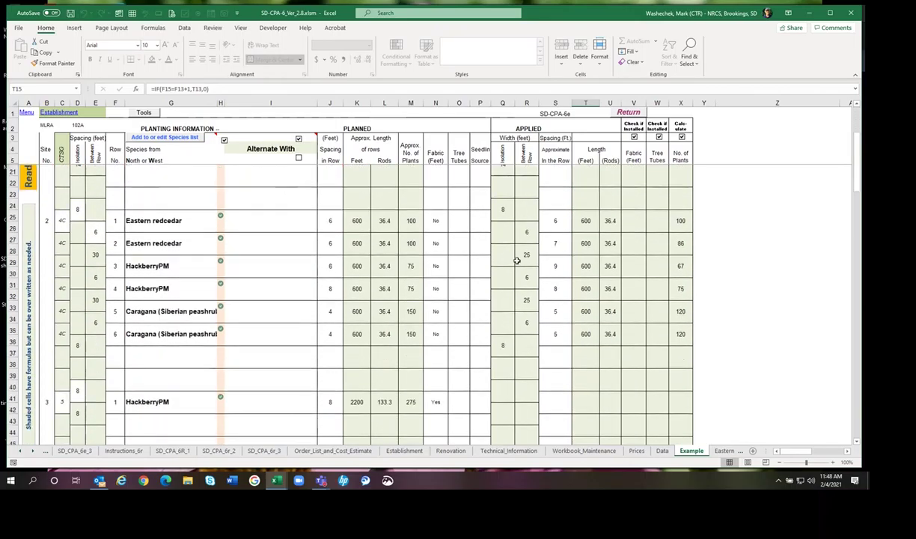
{"action": "scroll", "coordinate": [515, 259], "scroll_direction": "down", "scroll_amount": 2}
{"action": "scroll", "coordinate": [512, 257], "scroll_direction": "down", "scroll_amount": 2}
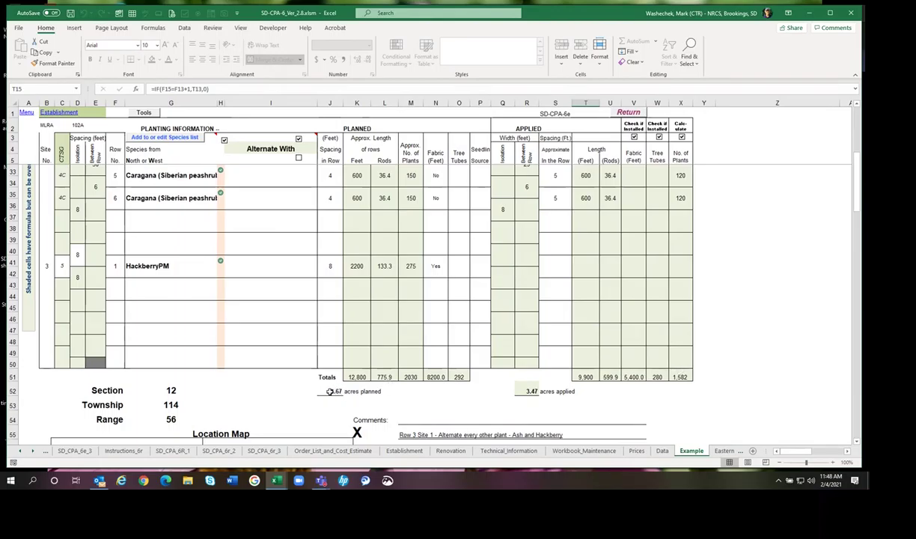
- Switch to the acre calculation workbook, examine how square feet and acres are worked out per tree row, and minimize it
{"action": "mouse_move", "coordinate": [277, 479]}
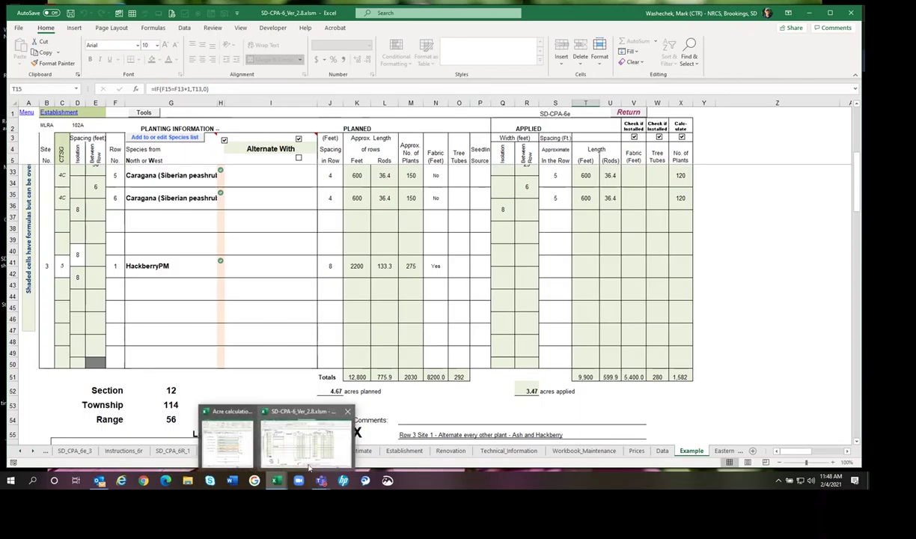
{"action": "left_click", "coordinate": [239, 447]}
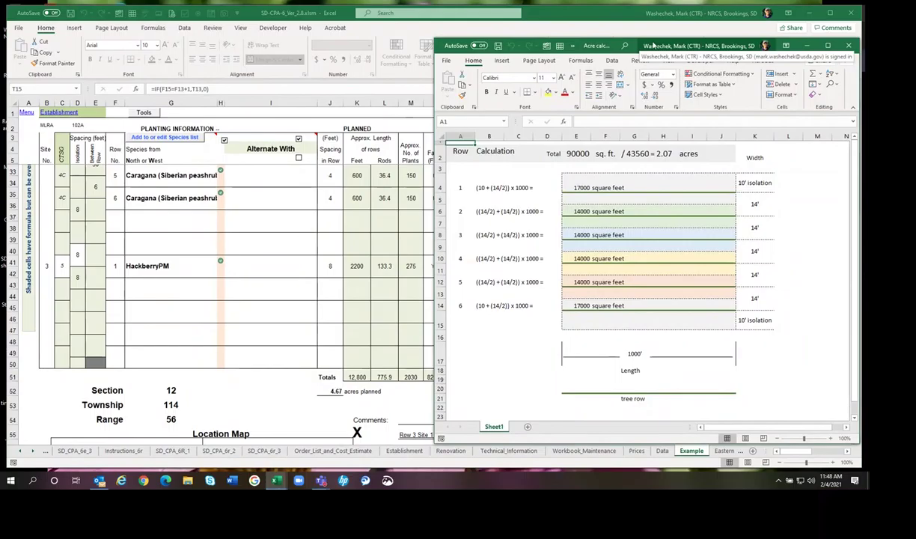
{"action": "left_click_drag", "start_coordinate": [636, 44], "coordinate": [543, 25]}
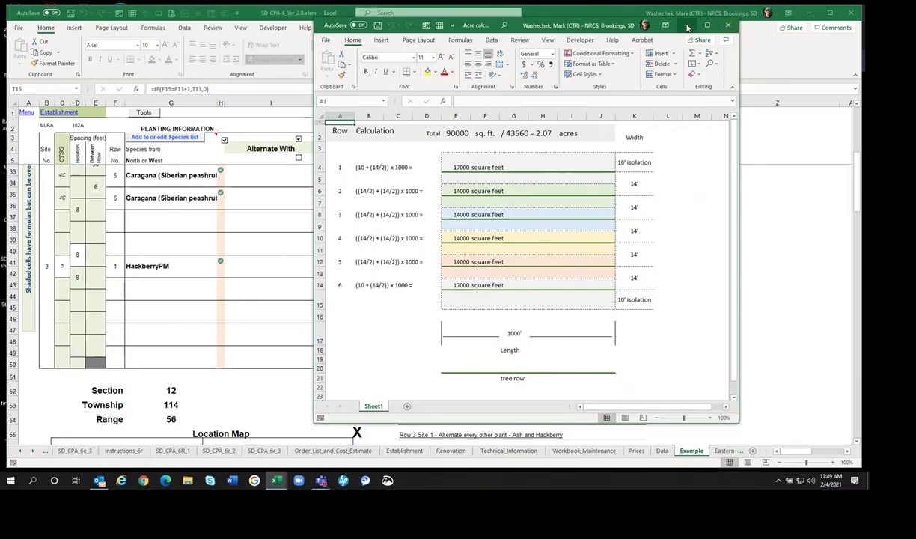
{"action": "left_click", "coordinate": [687, 27]}
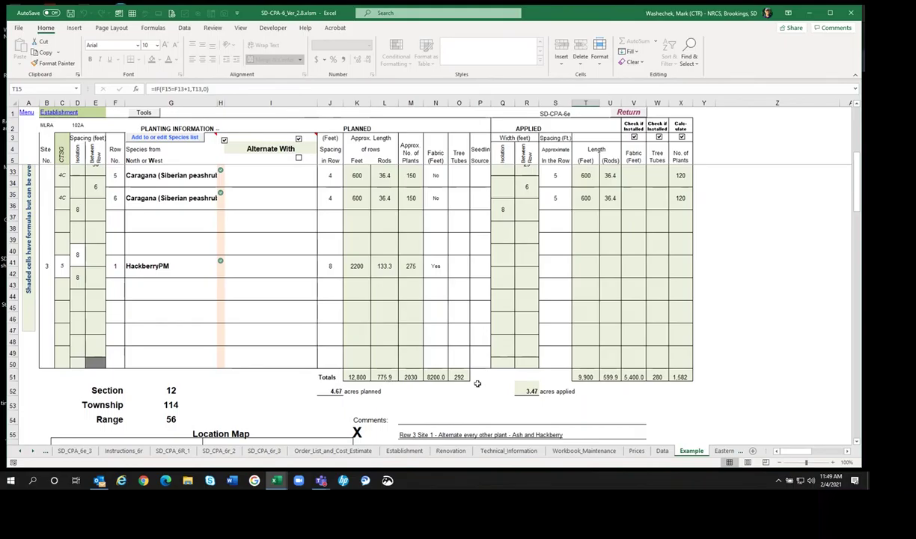
- Examine the planned between-row spacing after each of the first three rows of site 2
{"action": "scroll", "coordinate": [482, 353], "scroll_direction": "up", "scroll_amount": 2}
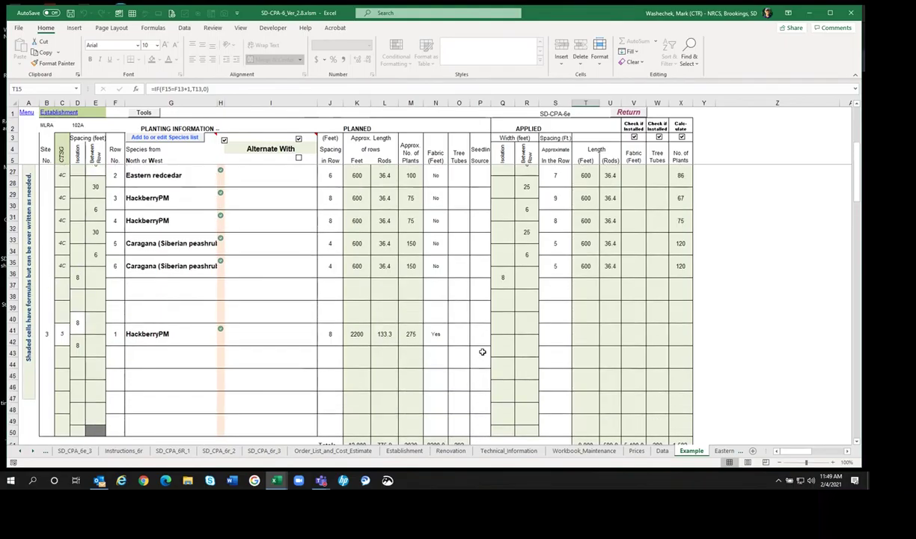
{"action": "scroll", "coordinate": [482, 352], "scroll_direction": "up", "scroll_amount": 1}
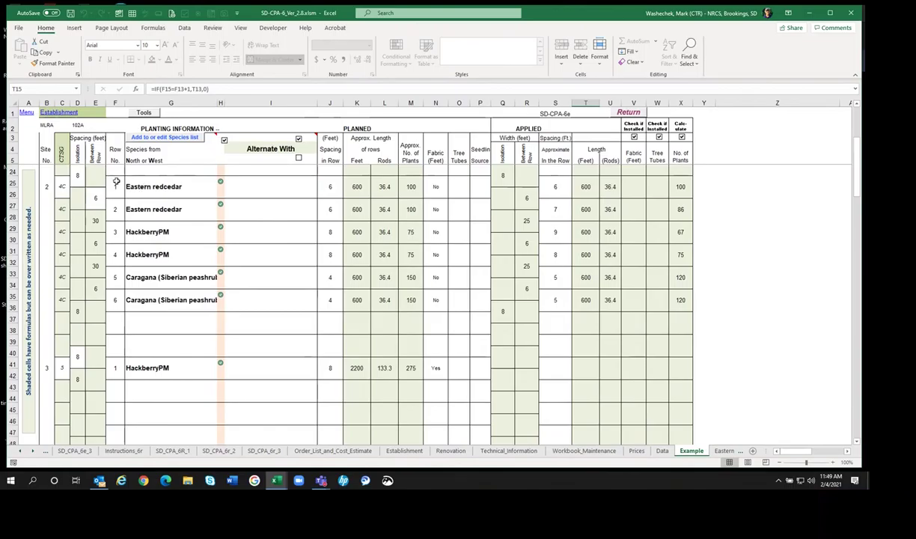
{"action": "scroll", "coordinate": [183, 231], "scroll_direction": "up", "scroll_amount": 1}
{"action": "scroll", "coordinate": [199, 236], "scroll_direction": "up", "scroll_amount": 1}
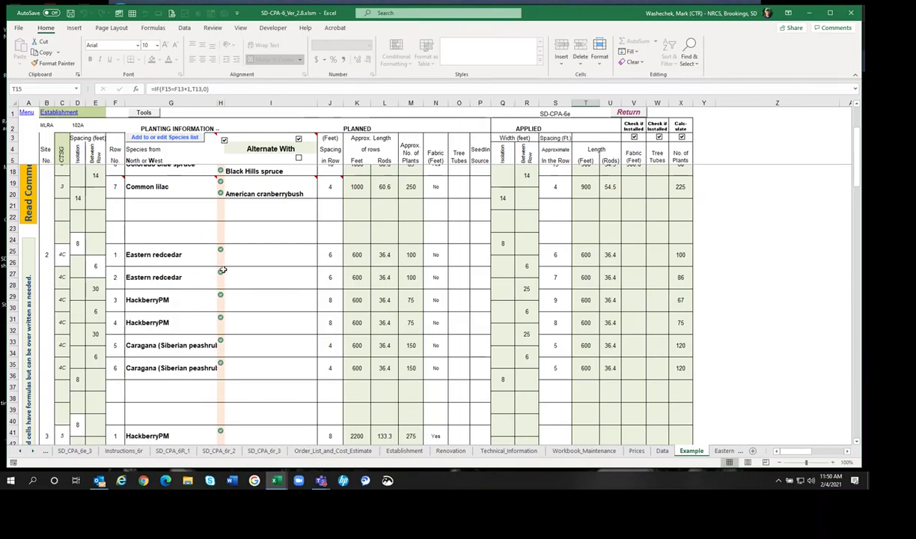
{"action": "left_click", "coordinate": [93, 266]}
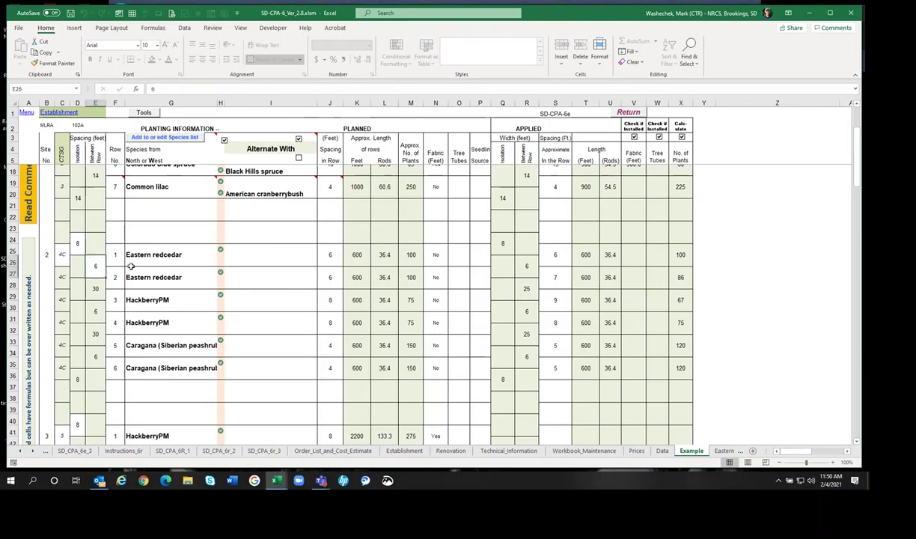
{"action": "key", "text": "Down"}
{"action": "left_click", "coordinate": [94, 289]}
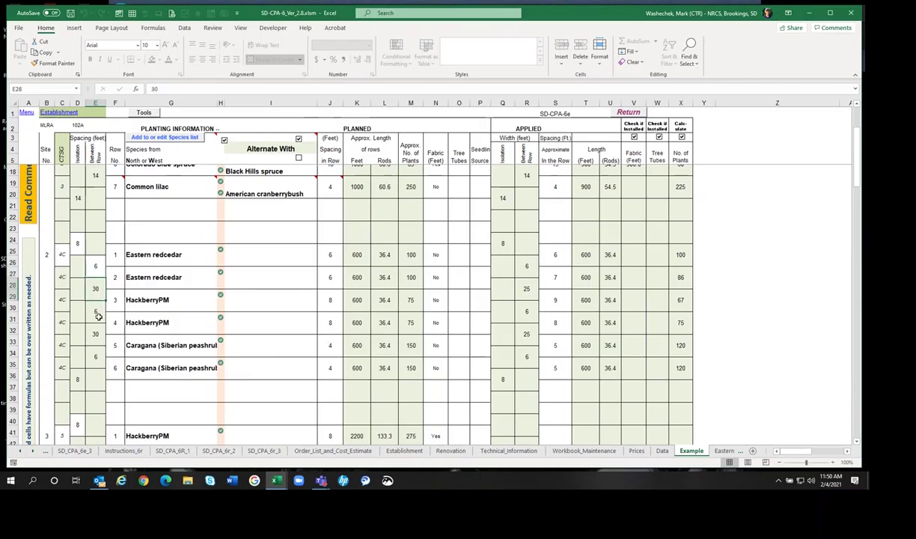
{"action": "left_click", "coordinate": [97, 312]}
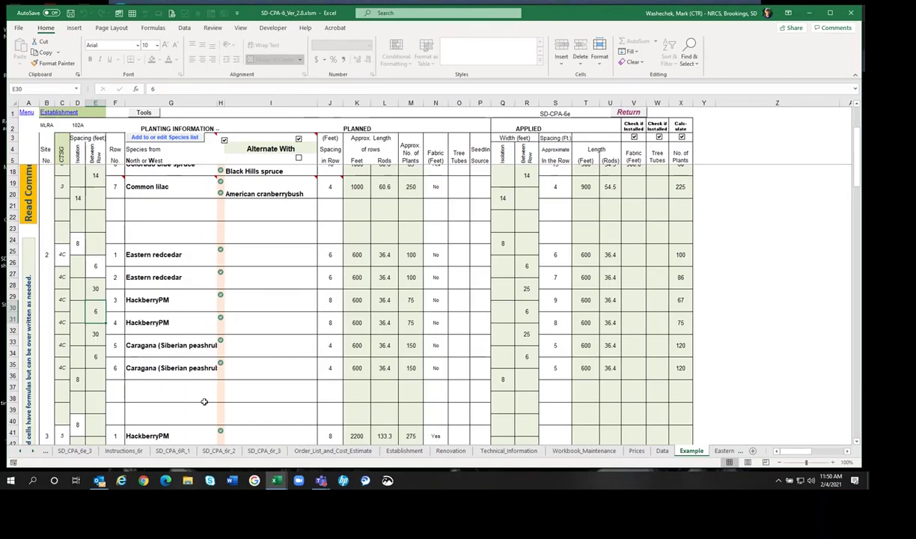
- Review the single-row HackberryPM planting of site 3 and return to the start of the Example sheet
{"action": "scroll", "coordinate": [204, 402], "scroll_direction": "down", "scroll_amount": 1}
{"action": "scroll", "coordinate": [204, 370], "scroll_direction": "down", "scroll_amount": 1}
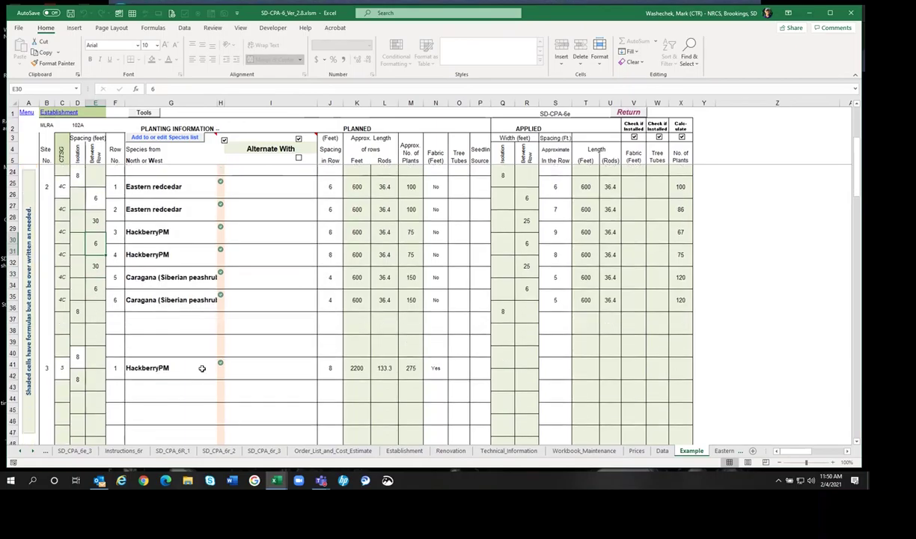
{"action": "scroll", "coordinate": [201, 368], "scroll_direction": "up", "scroll_amount": 1}
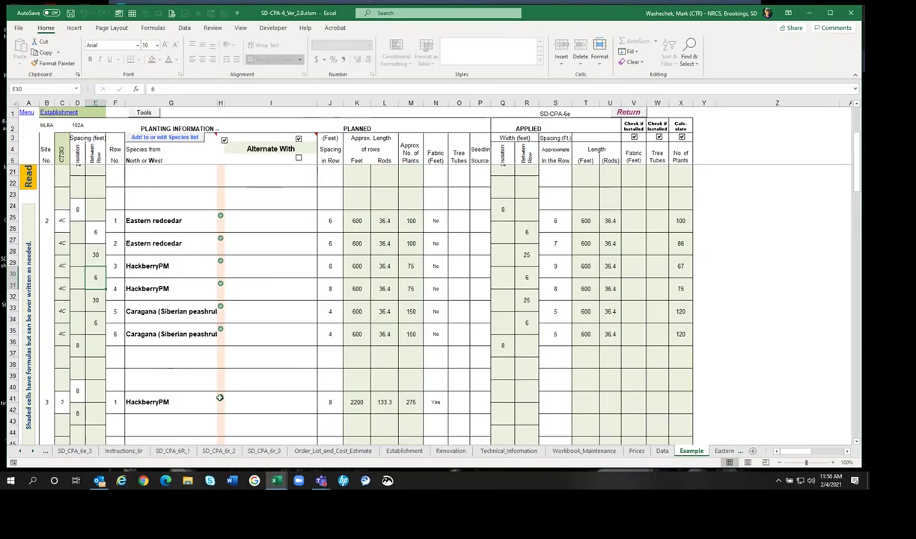
{"action": "scroll", "coordinate": [219, 380], "scroll_direction": "up", "scroll_amount": 5}
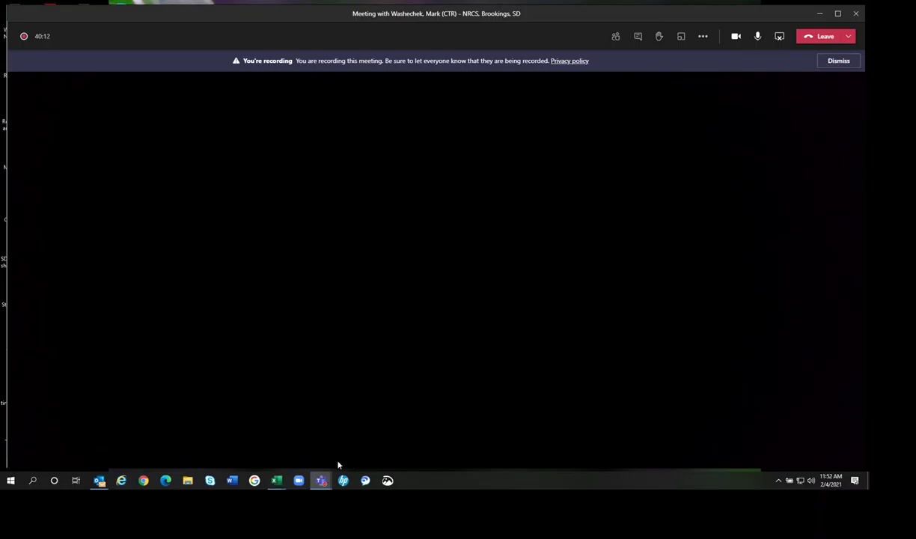
- Switch back to the SD-CPA-6_Ver_2.8 workbook in Excel and open the SD_CPA_6e_1 sheet through the Establishment page
{"action": "left_click", "coordinate": [277, 483]}
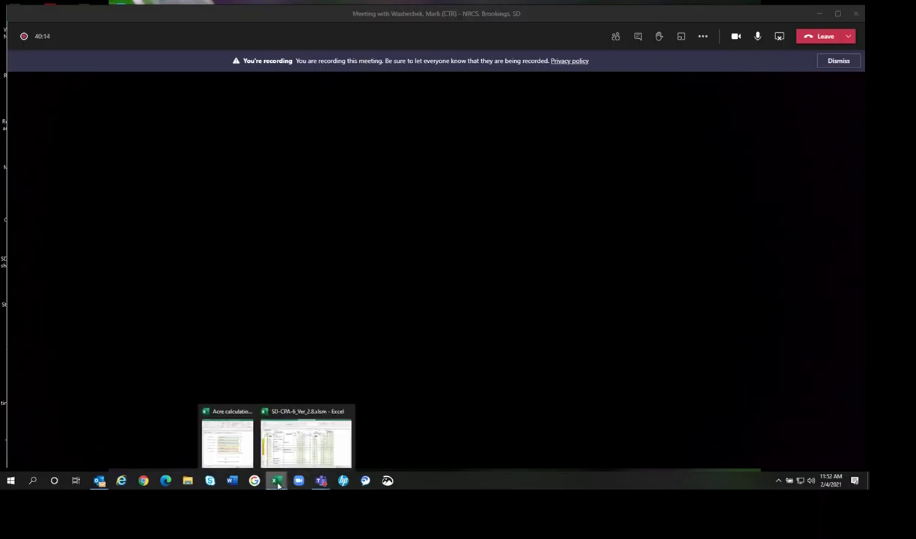
{"action": "left_click", "coordinate": [289, 438]}
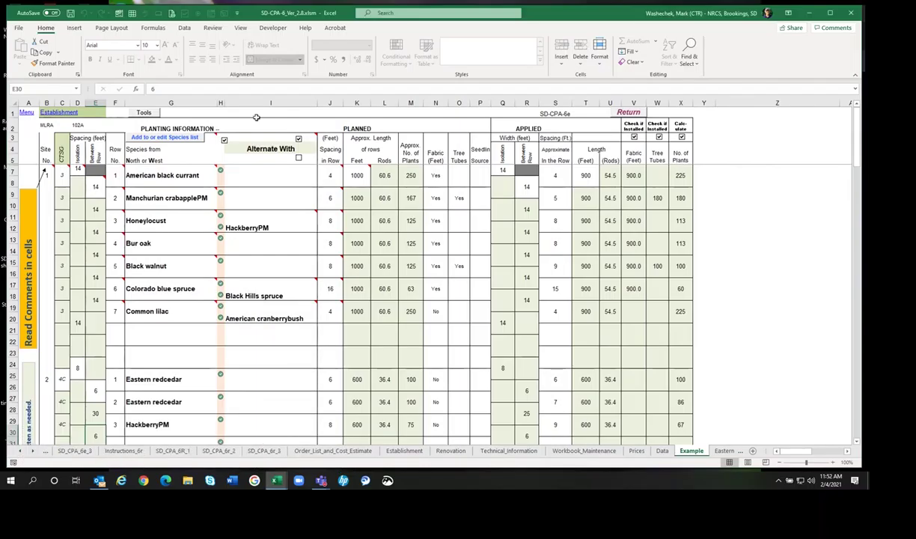
{"action": "left_click", "coordinate": [27, 114]}
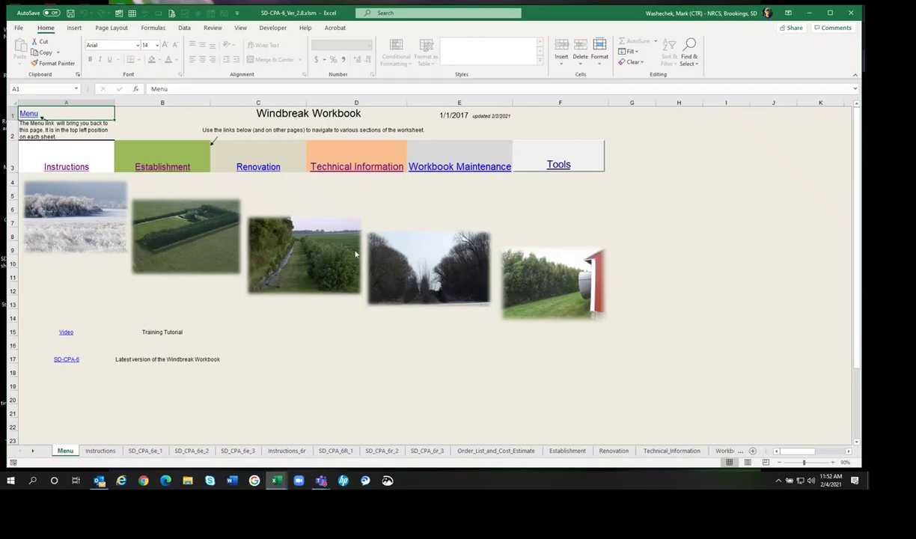
{"action": "left_click", "coordinate": [173, 169]}
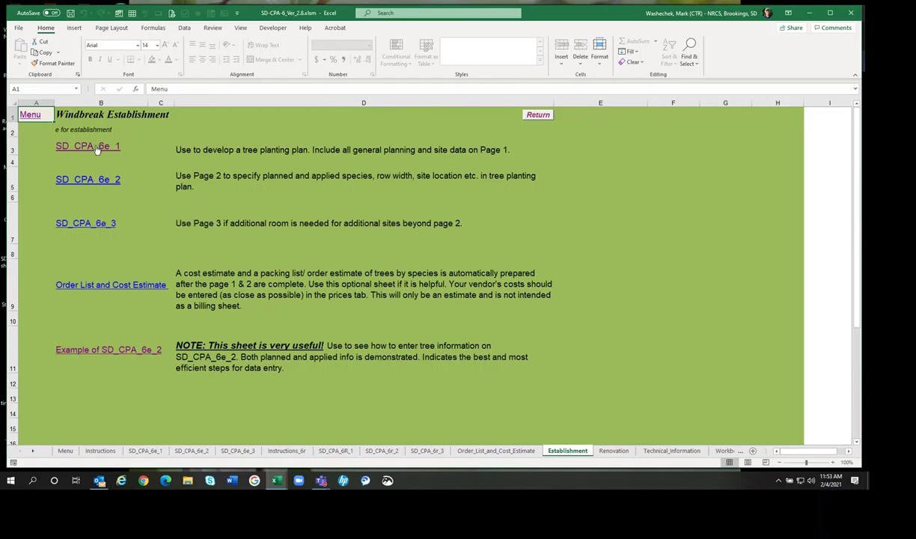
{"action": "left_click", "coordinate": [96, 148]}
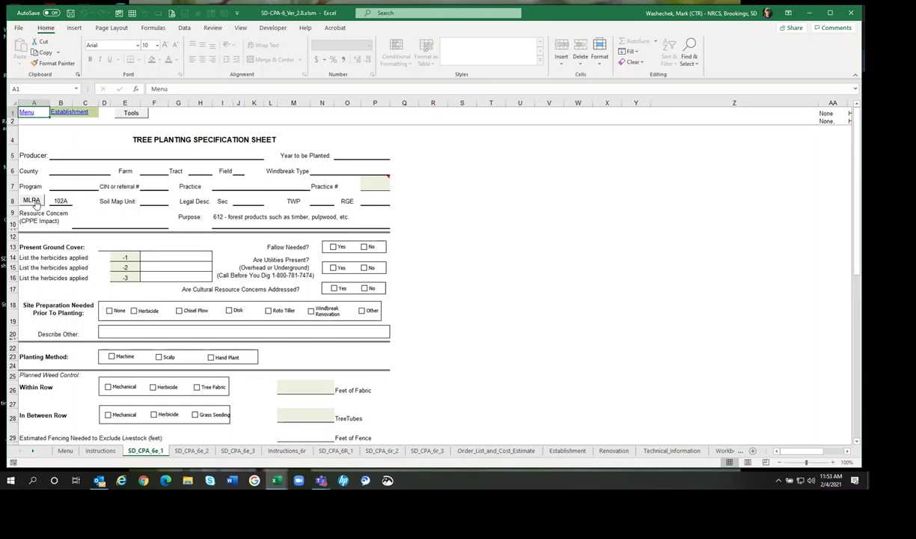
- Set the Major Land Resource Area of the tree planting specification sheet to 102A
{"action": "left_click", "coordinate": [34, 202]}
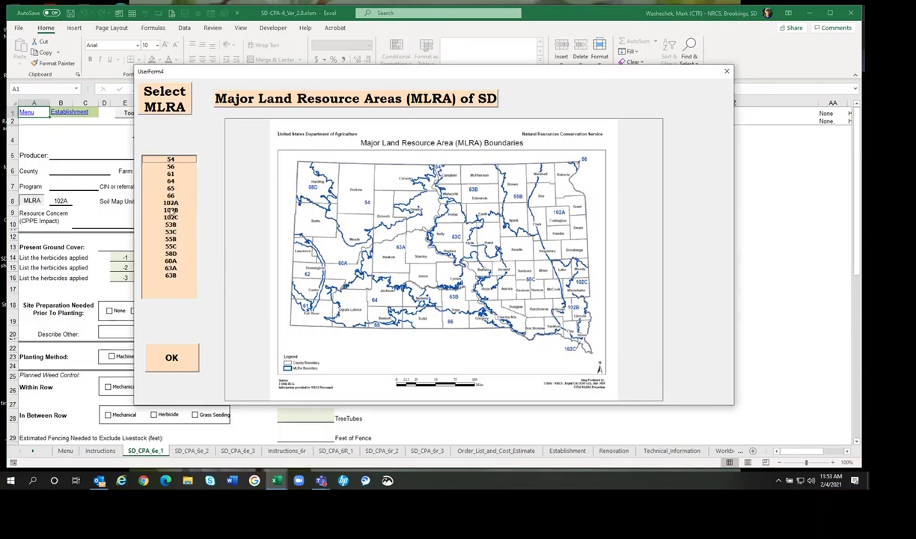
{"action": "left_click", "coordinate": [170, 203]}
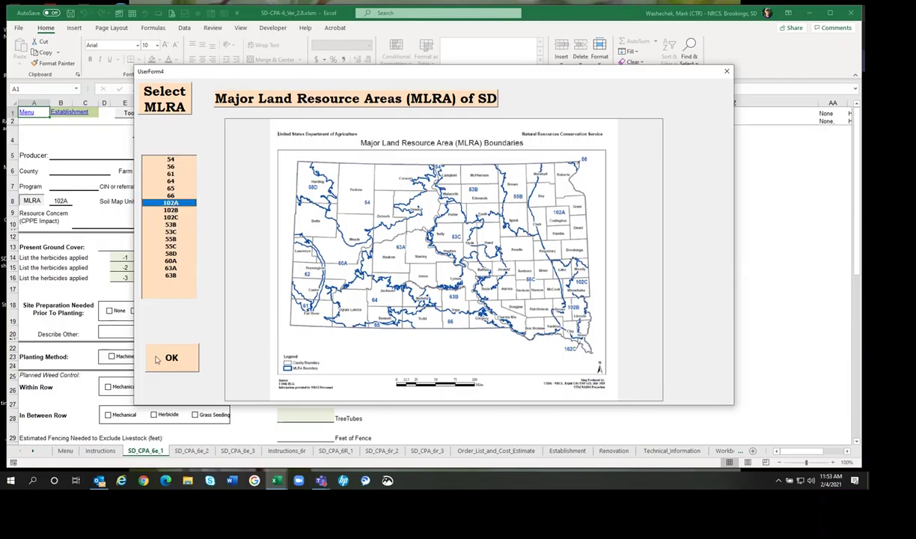
{"action": "left_click", "coordinate": [171, 359]}
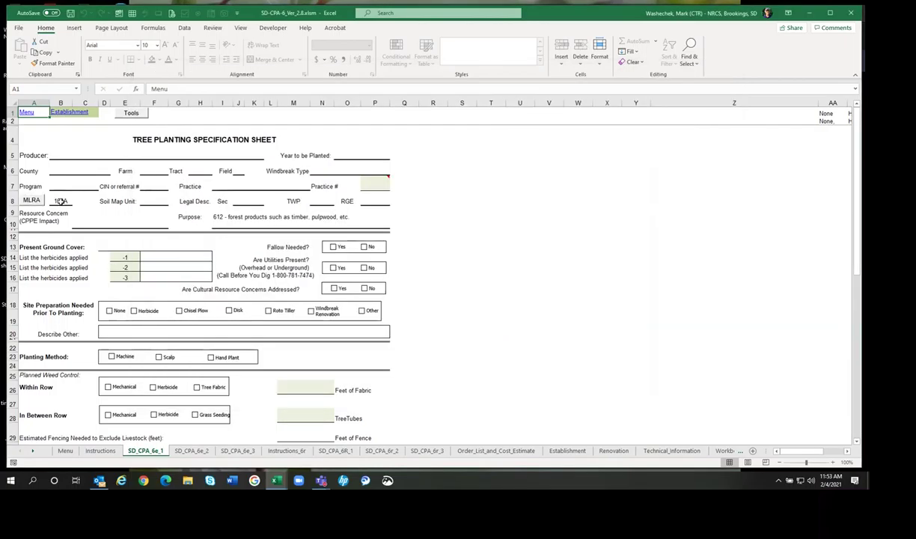
- Look over the tree planting specification sheet through the Practice Certification and comments sections
{"action": "scroll", "coordinate": [85, 279], "scroll_direction": "down", "scroll_amount": 3}
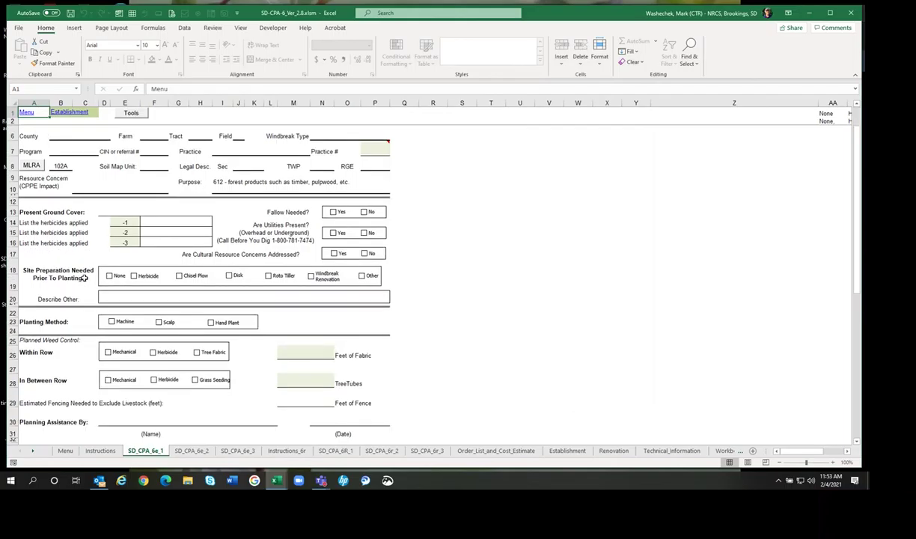
{"action": "scroll", "coordinate": [85, 279], "scroll_direction": "down", "scroll_amount": 4}
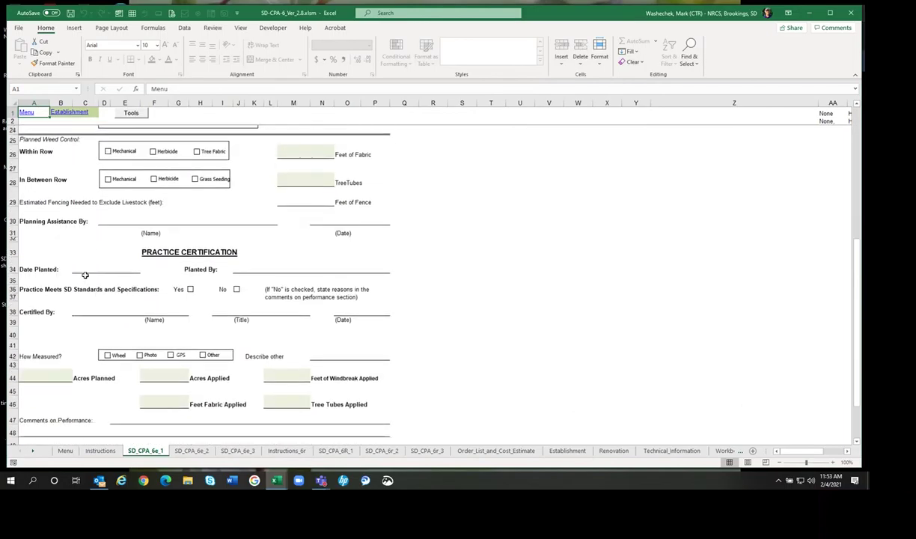
{"action": "scroll", "coordinate": [86, 276], "scroll_direction": "down", "scroll_amount": 1}
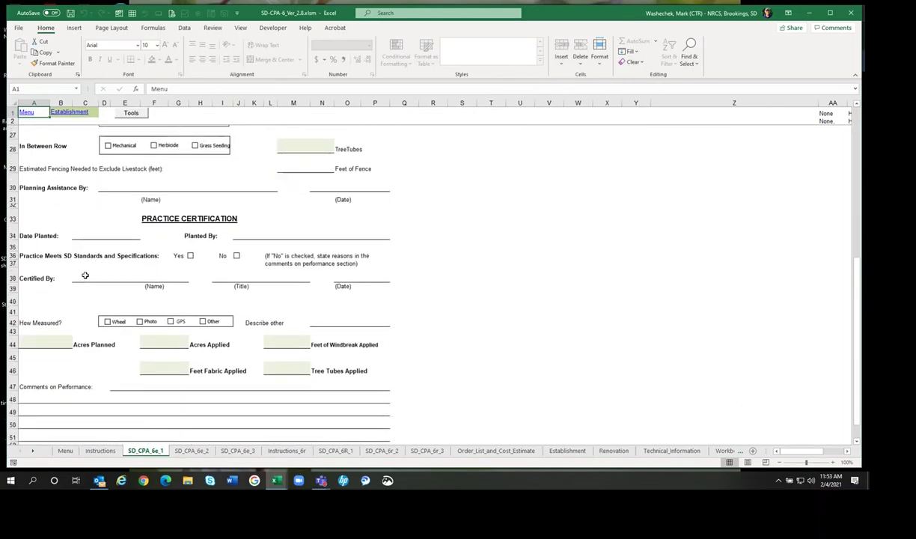
{"action": "scroll", "coordinate": [85, 275], "scroll_direction": "up", "scroll_amount": 8}
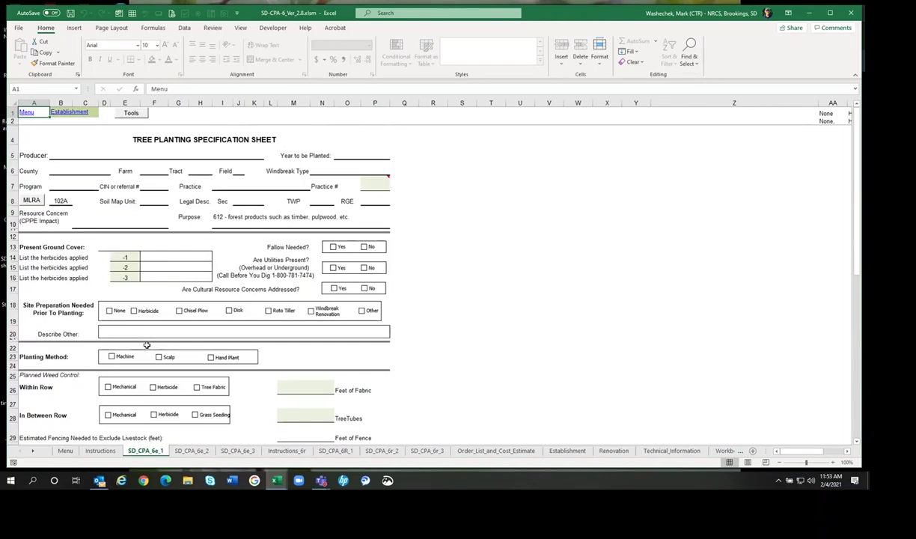
- Fill in the legal description with section 3, township 112 and range 54
{"action": "left_click", "coordinate": [241, 194]}
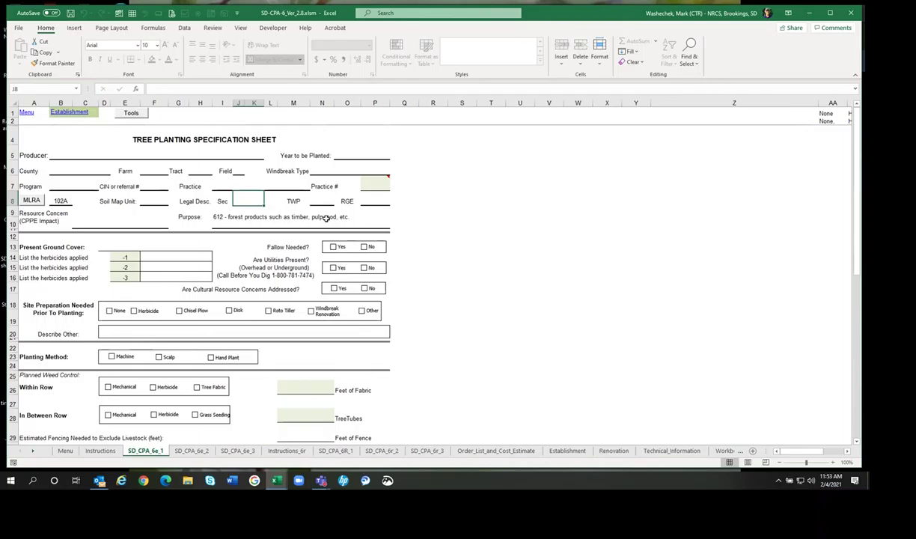
{"action": "type", "text": "3"}
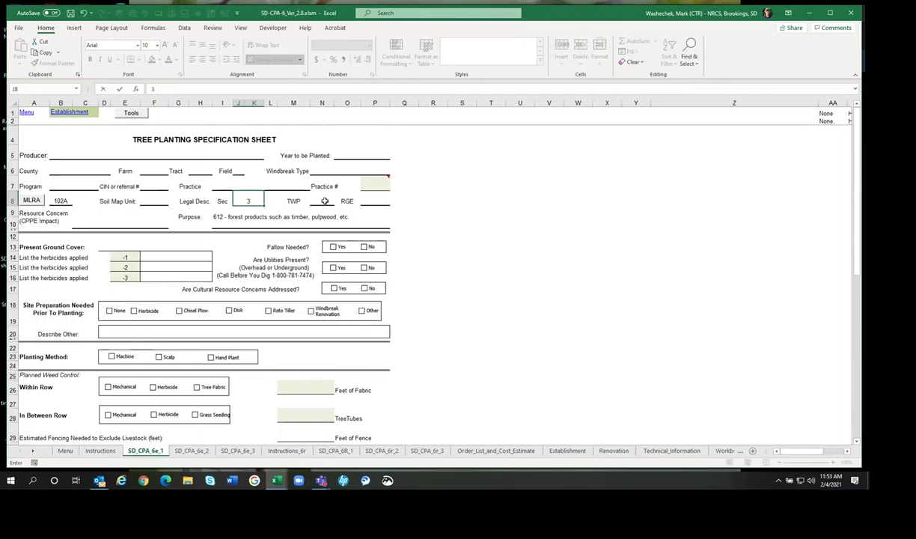
{"action": "left_click", "coordinate": [324, 201]}
{"action": "type", "text": "112"}
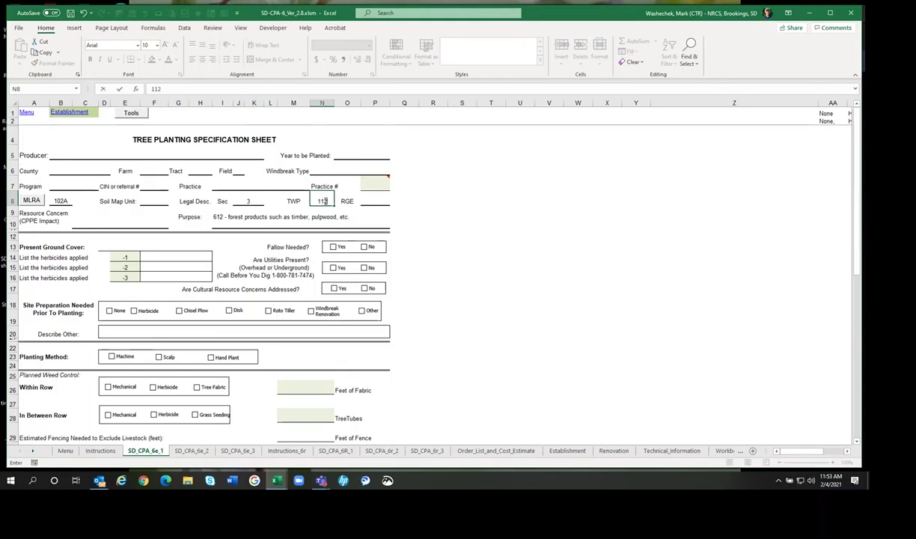
{"action": "left_click", "coordinate": [381, 200]}
{"action": "type", "text": "54"}
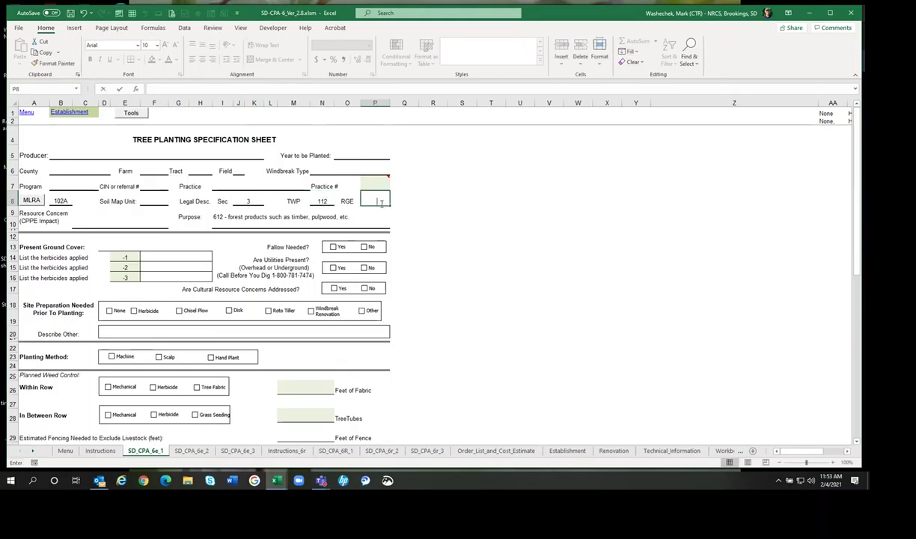
{"action": "left_click", "coordinate": [89, 213]}
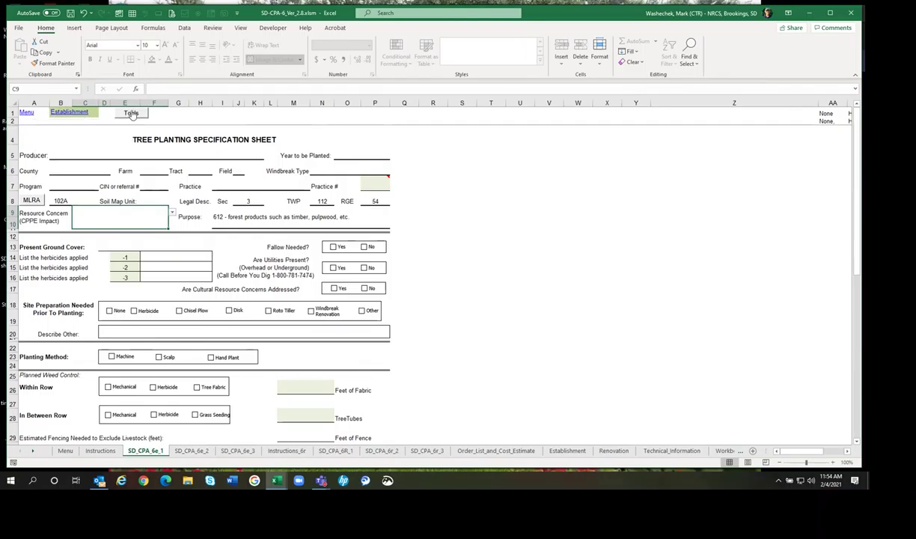
- Open the SD_CPA_6e_2 sheet through the Establishment page and check the carried-over MLRA, section, township and range
{"action": "left_click", "coordinate": [73, 110]}
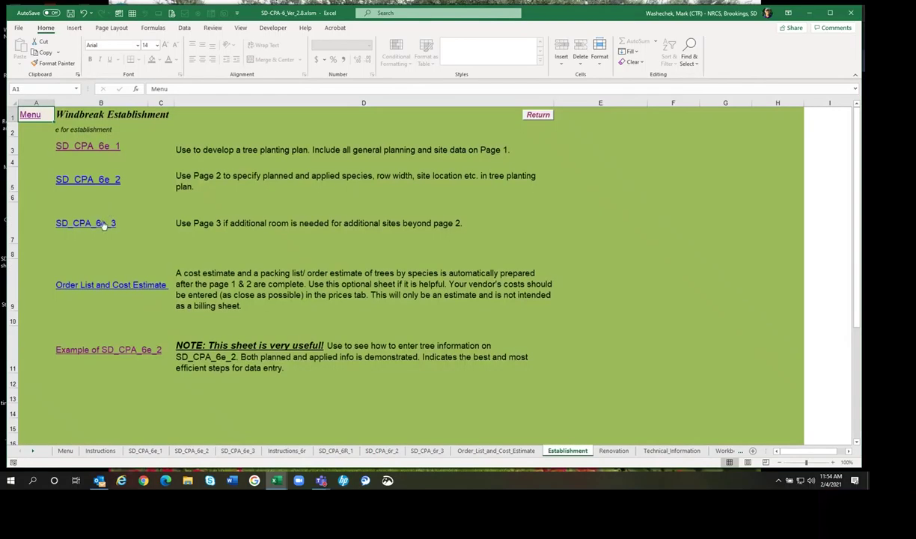
{"action": "left_click", "coordinate": [97, 181]}
{"action": "left_click", "coordinate": [97, 181]}
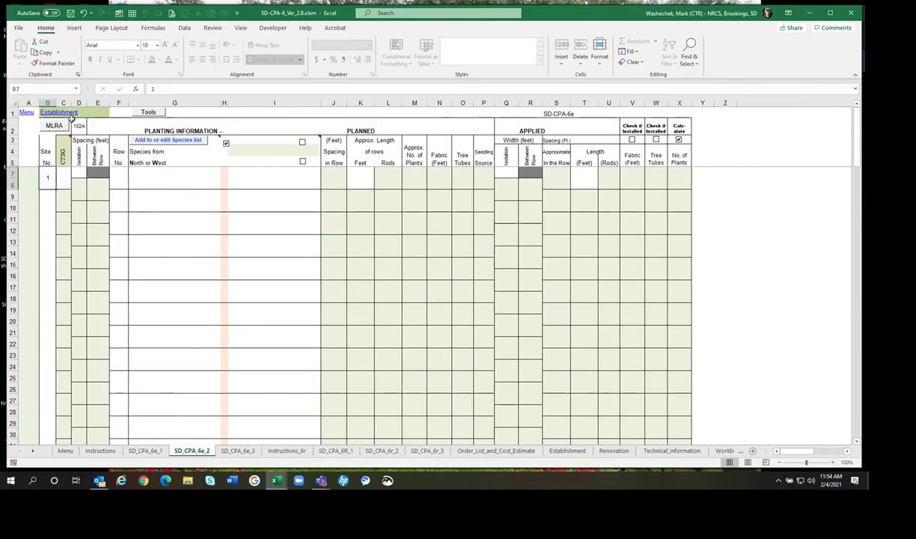
{"action": "left_click", "coordinate": [78, 125]}
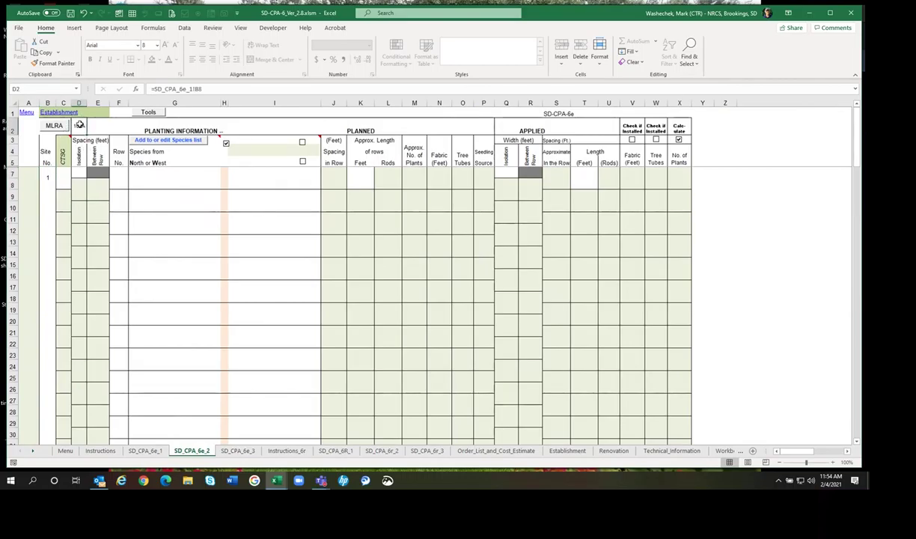
{"action": "scroll", "coordinate": [254, 311], "scroll_direction": "down", "scroll_amount": 14}
{"action": "scroll", "coordinate": [265, 306], "scroll_direction": "down", "scroll_amount": 1}
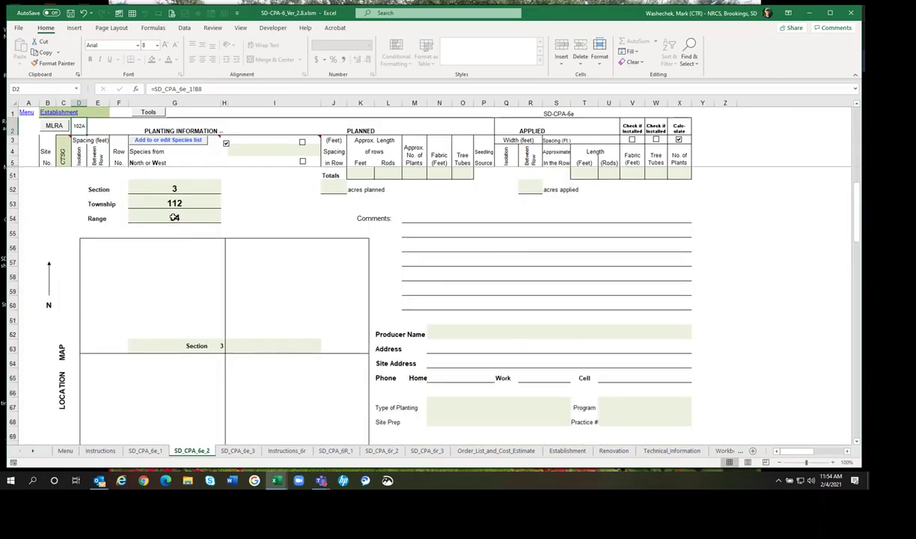
{"action": "scroll", "coordinate": [184, 224], "scroll_direction": "up", "scroll_amount": 15}
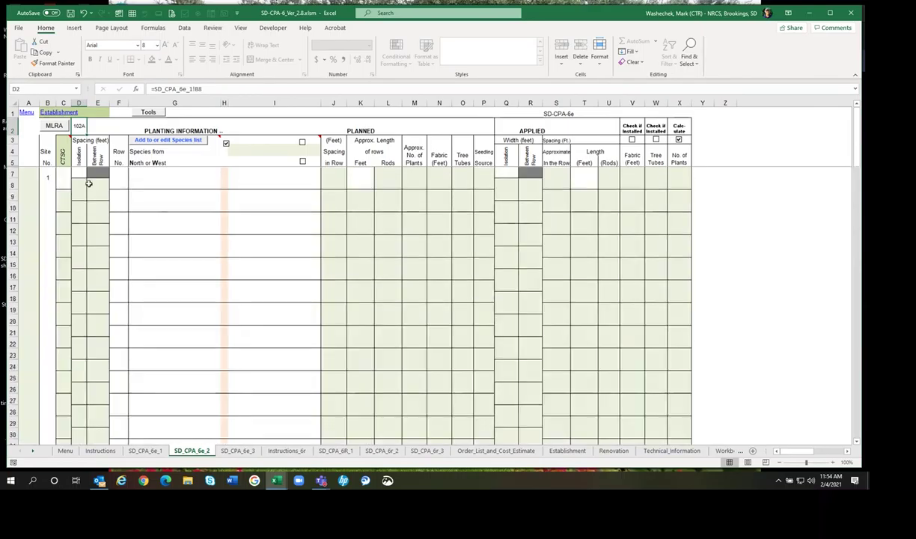
- Set the CTSG of site 1 to 3 and its planned isolation spacing to 16 feet
{"action": "left_click", "coordinate": [49, 177]}
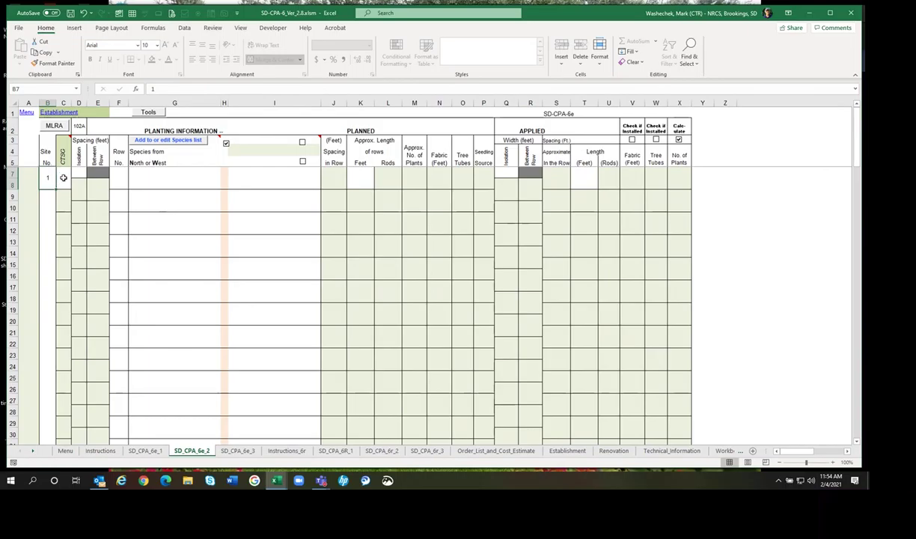
{"action": "left_click", "coordinate": [64, 178]}
{"action": "left_click", "coordinate": [75, 174]}
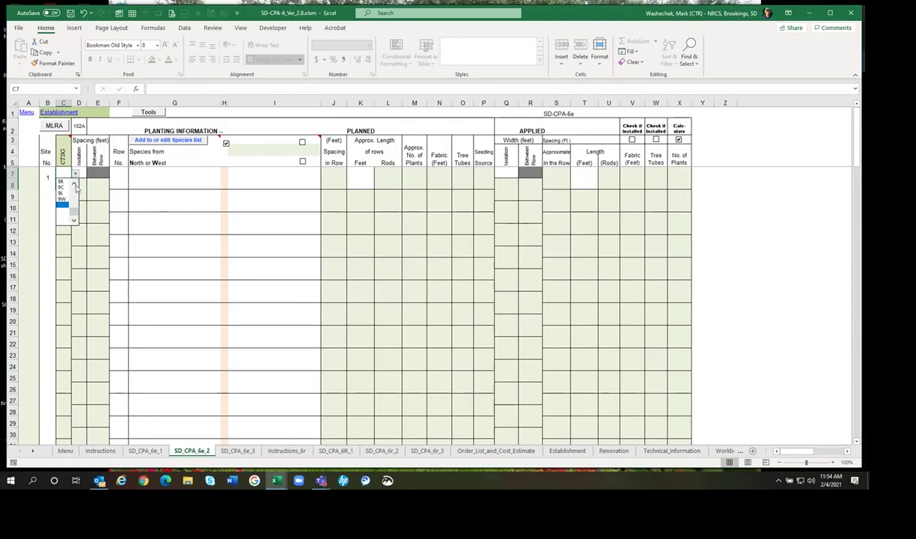
{"action": "left_click", "coordinate": [74, 209]}
{"action": "left_click_drag", "start_coordinate": [75, 209], "coordinate": [75, 193]}
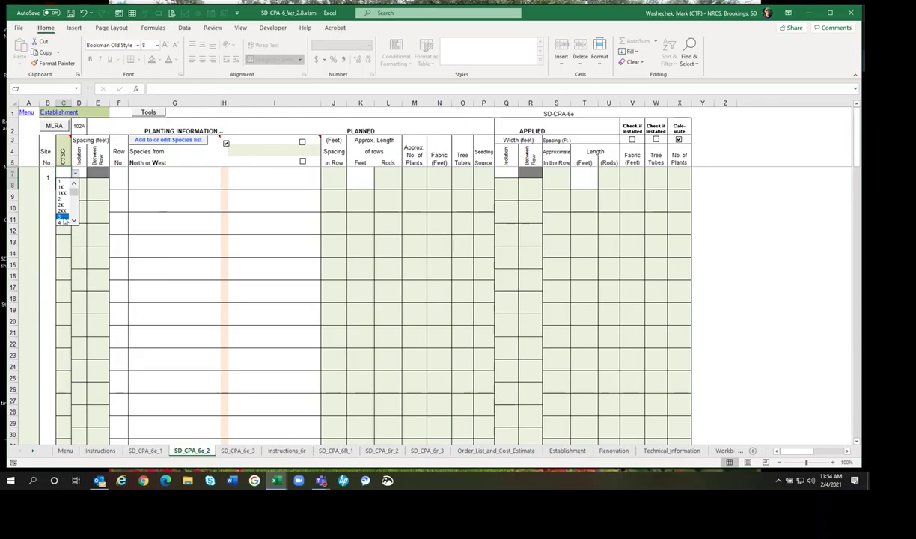
{"action": "left_click", "coordinate": [64, 218]}
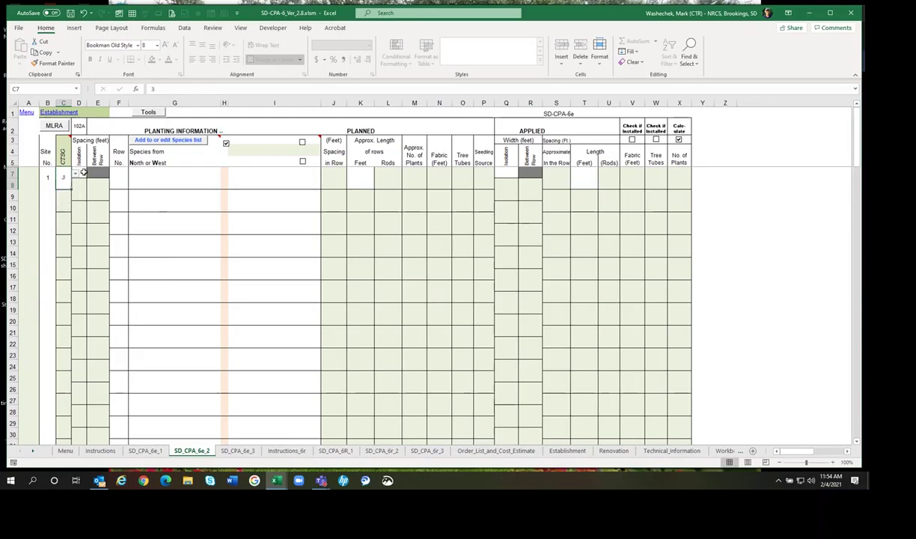
{"action": "left_click", "coordinate": [83, 172]}
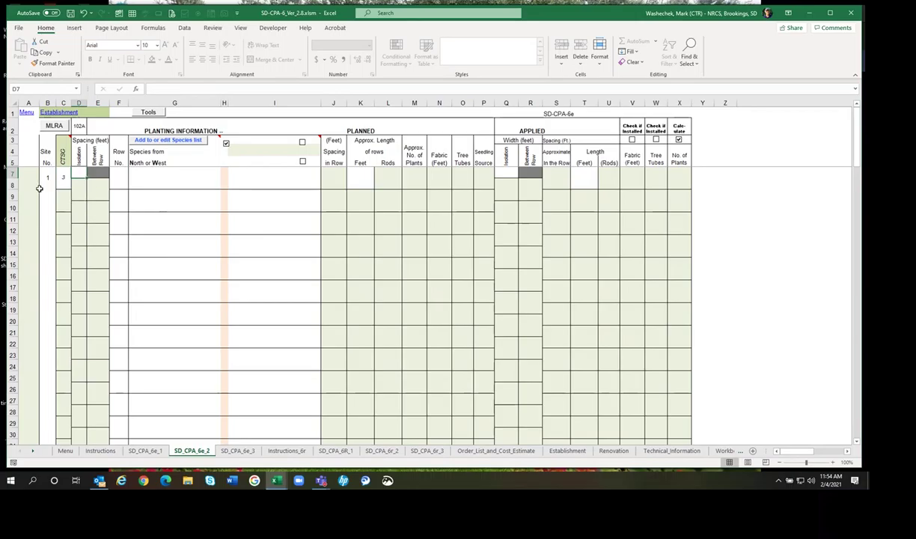
{"action": "type", "text": "16"}
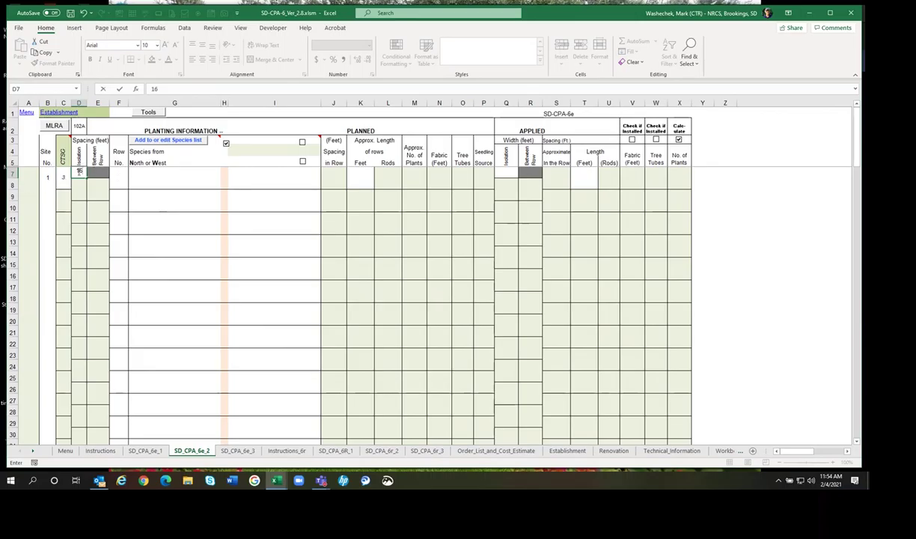
- Number the site's planting rows 1, 2 and 3, and set the planned between-row spacing to 14 feet
{"action": "left_click", "coordinate": [118, 177]}
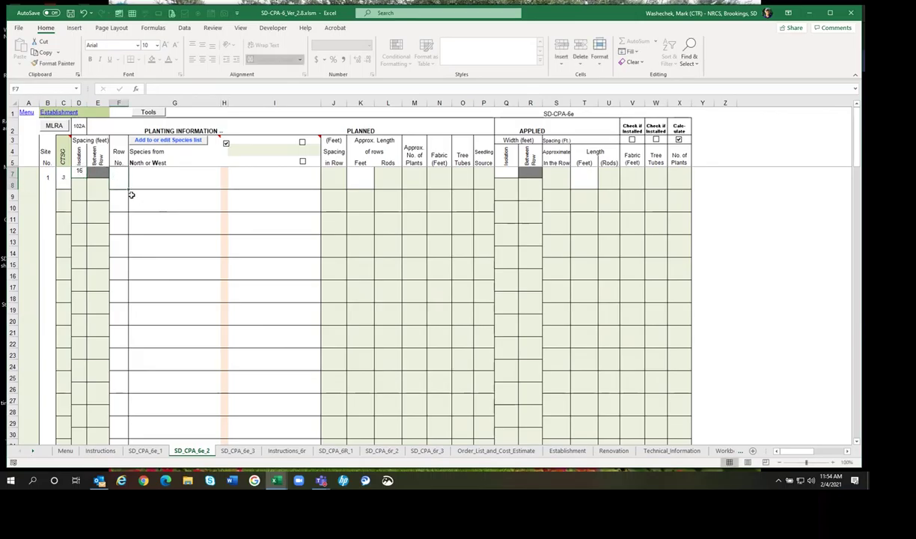
{"action": "type", "text": "1"}
{"action": "key", "text": "Return"}
{"action": "type", "text": "2"}
{"action": "key", "text": "Return"}
{"action": "type", "text": "3"}
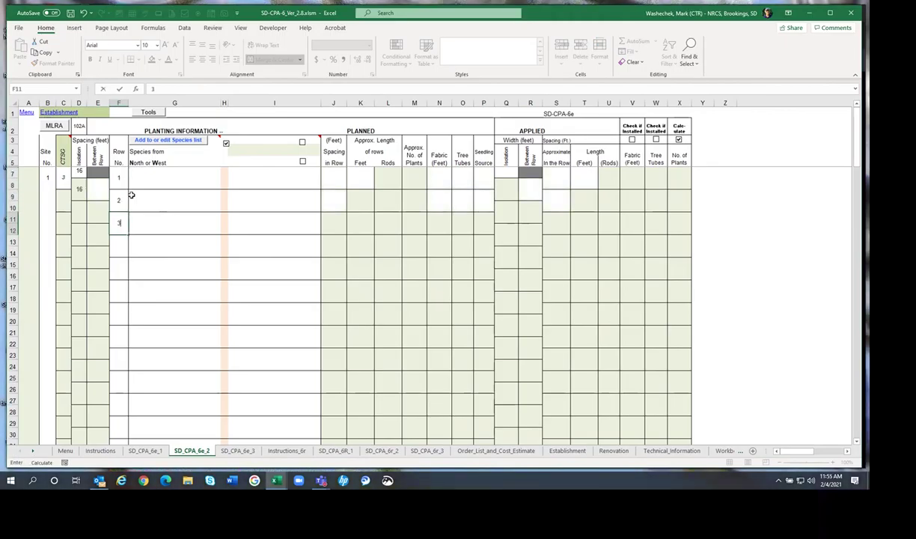
{"action": "key", "text": "Return"}
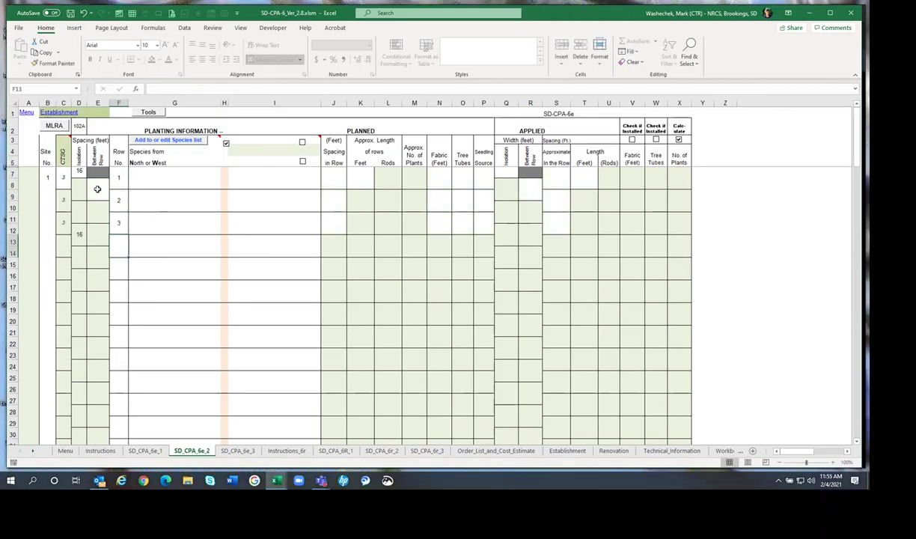
{"action": "left_click", "coordinate": [97, 189]}
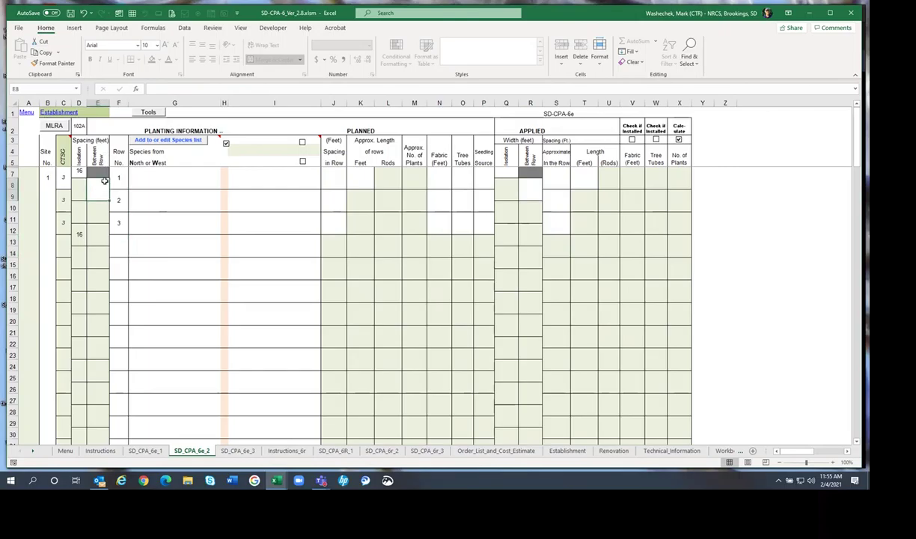
{"action": "type", "text": "14"}
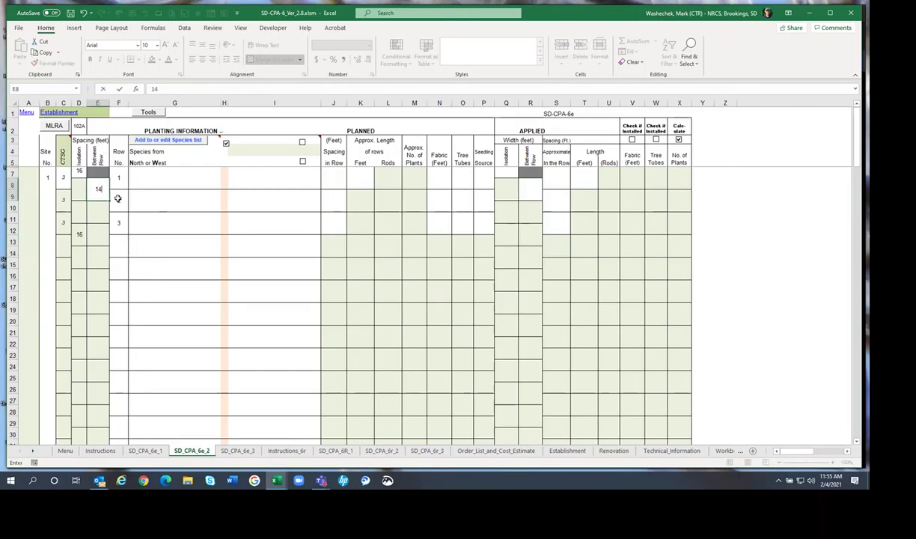
- Set the species of planting row 1 to Amur chokecherry
{"action": "left_click", "coordinate": [149, 178]}
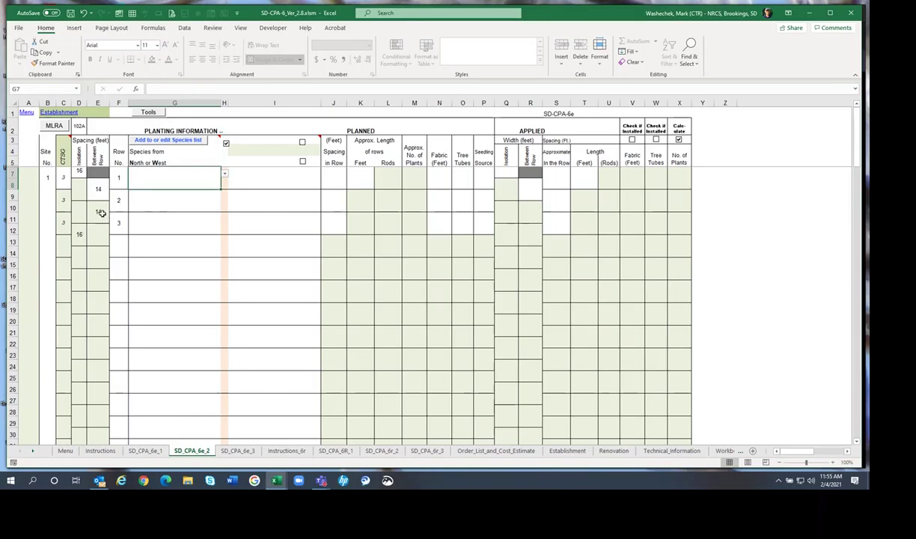
{"action": "left_click", "coordinate": [225, 175]}
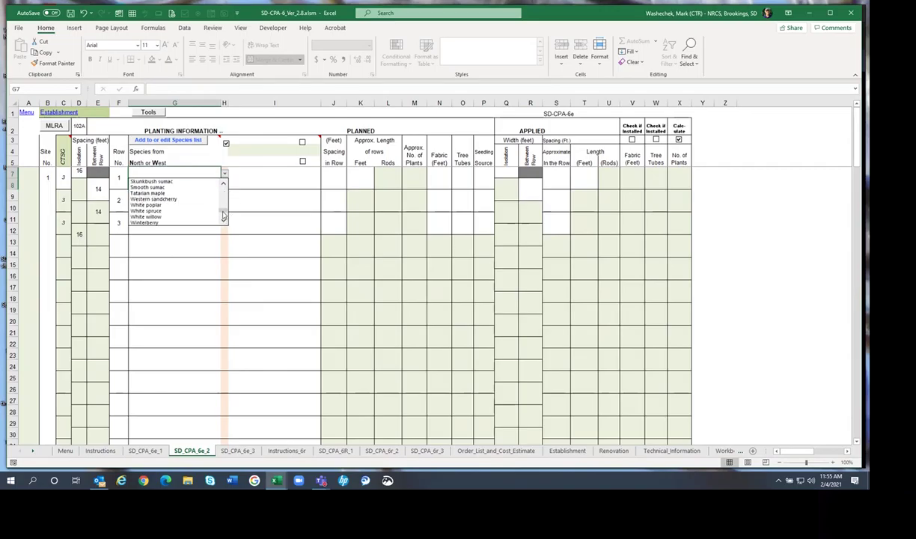
{"action": "left_click", "coordinate": [224, 194]}
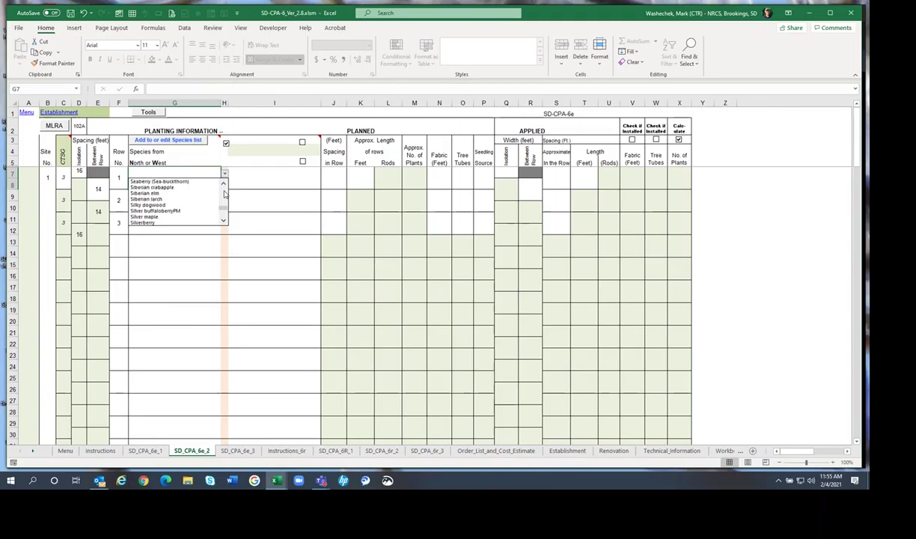
{"action": "scroll", "coordinate": [225, 188], "scroll_direction": "up", "scroll_amount": 3}
{"action": "scroll", "coordinate": [225, 191], "scroll_direction": "up", "scroll_amount": 3}
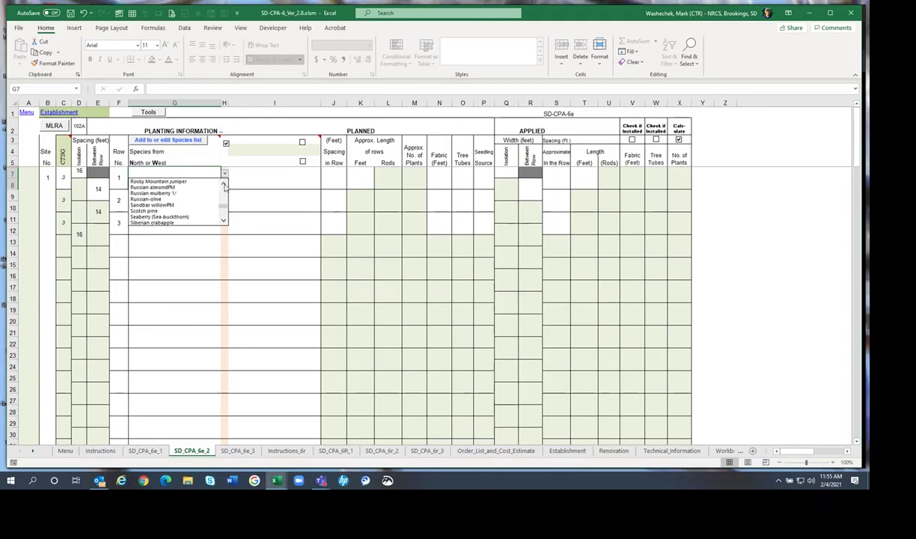
{"action": "left_click_drag", "start_coordinate": [224, 212], "coordinate": [224, 184]}
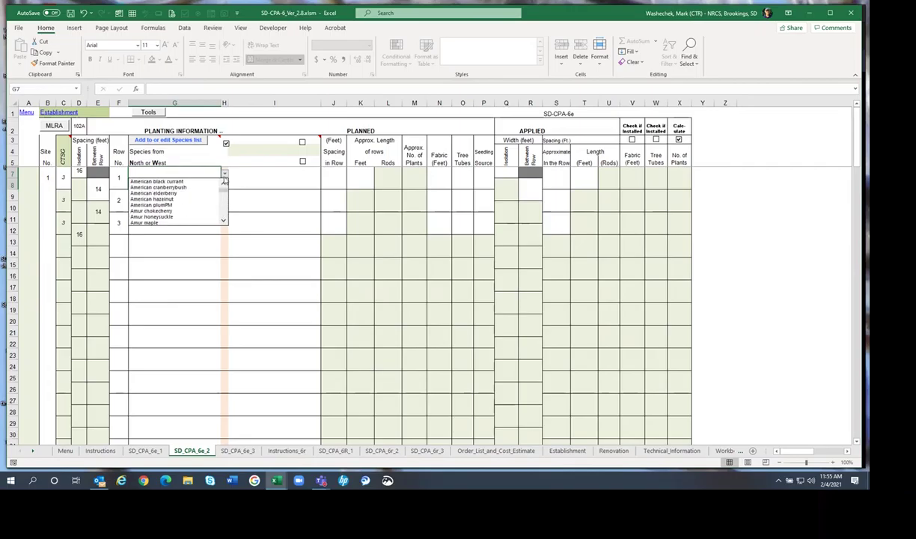
{"action": "left_click", "coordinate": [187, 213]}
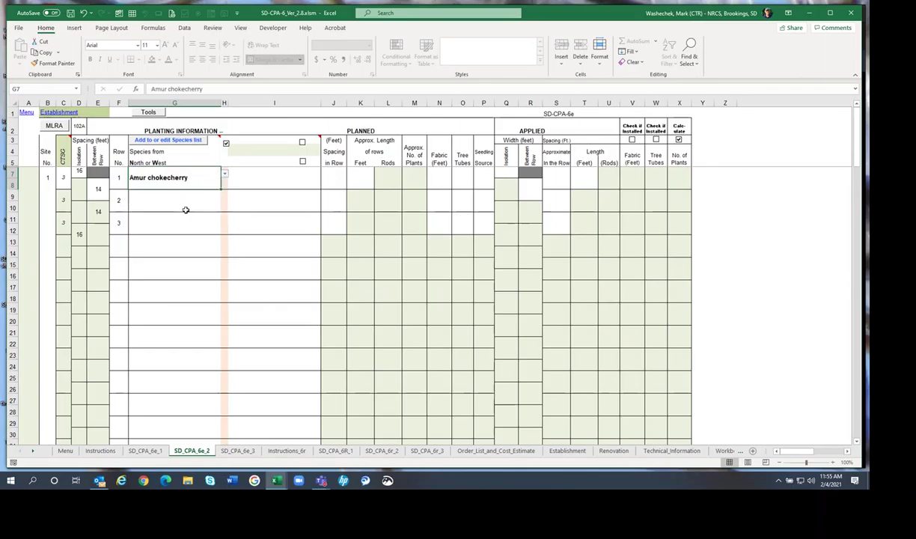
- Set the species of planting row 2 to Manchurian crabapplePM
{"action": "left_click", "coordinate": [178, 198]}
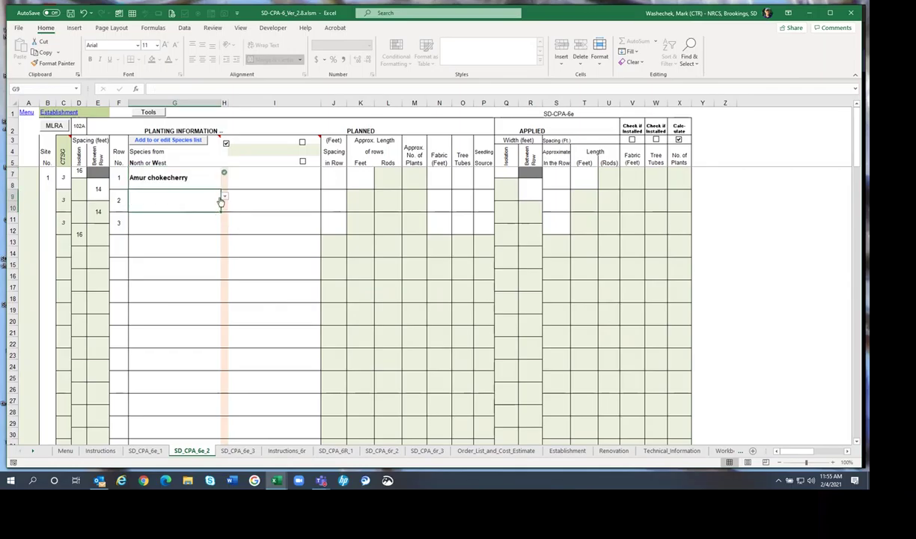
{"action": "left_click", "coordinate": [223, 197]}
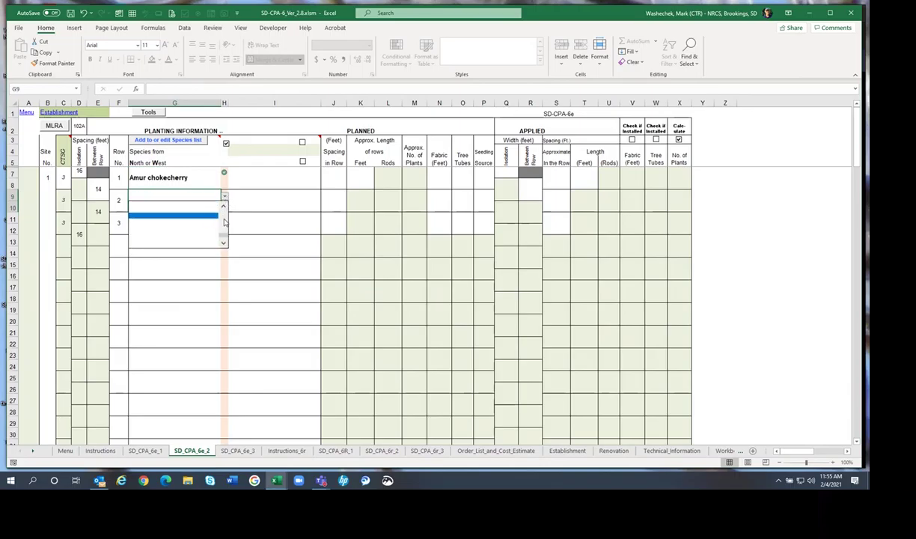
{"action": "left_click", "coordinate": [223, 207]}
{"action": "scroll", "coordinate": [224, 208], "scroll_direction": "up", "scroll_amount": 8}
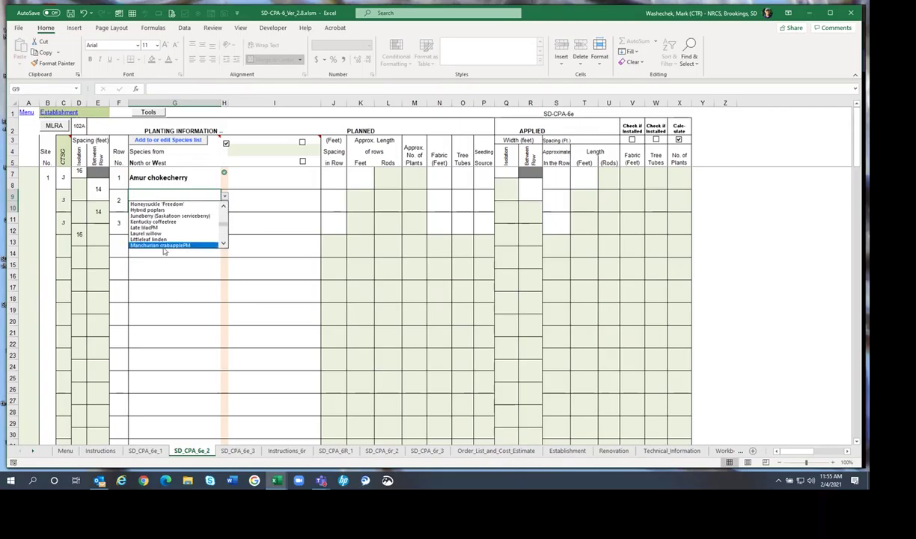
{"action": "left_click", "coordinate": [177, 244]}
- Set the species of planting row 3 to Common lilac
{"action": "left_click", "coordinate": [185, 227]}
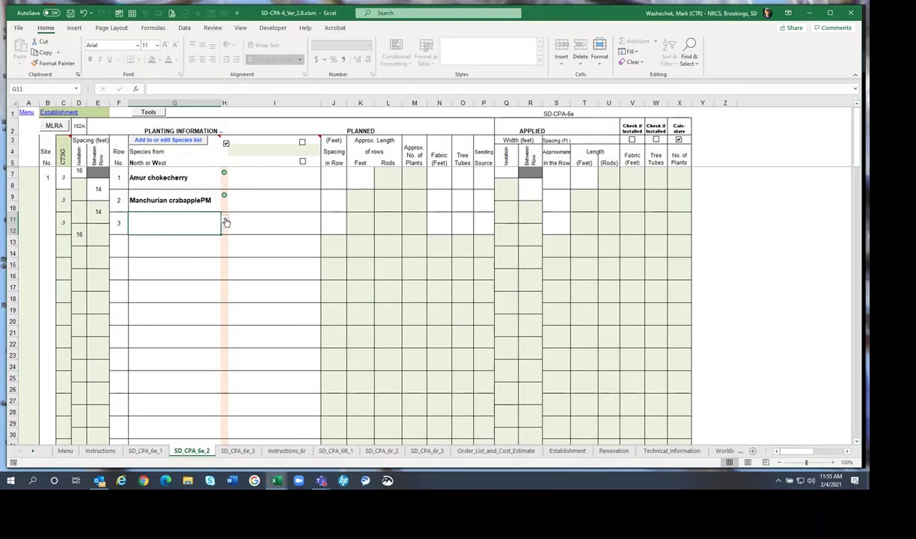
{"action": "left_click", "coordinate": [225, 222]}
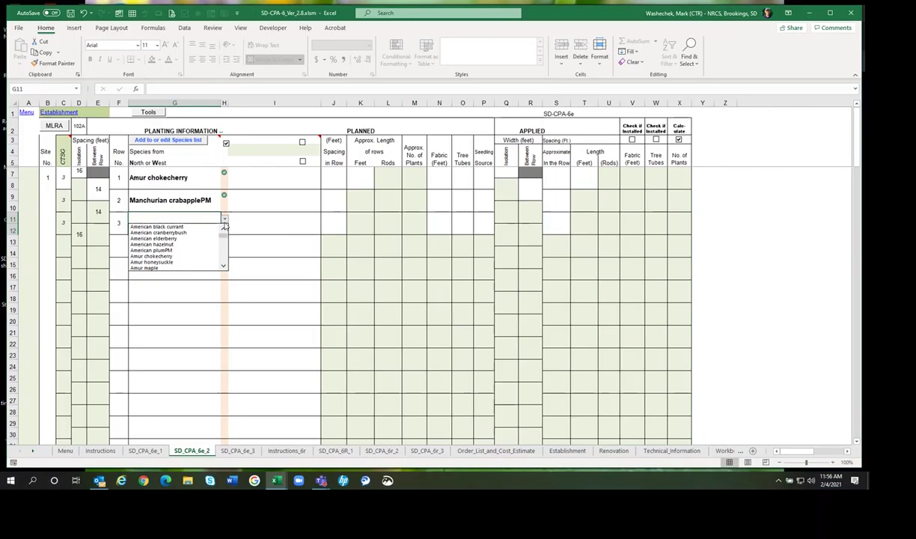
{"action": "left_click", "coordinate": [223, 251]}
{"action": "left_click", "coordinate": [223, 252]}
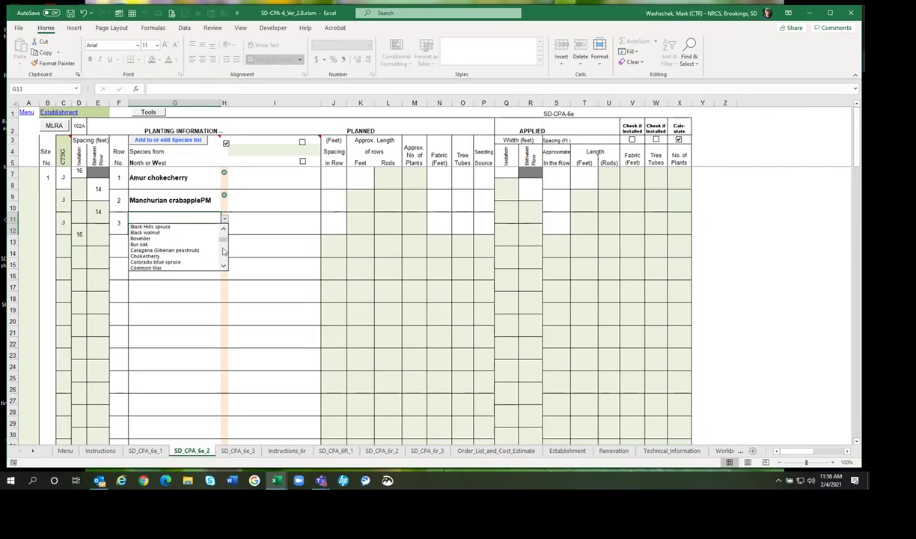
{"action": "left_click", "coordinate": [179, 267]}
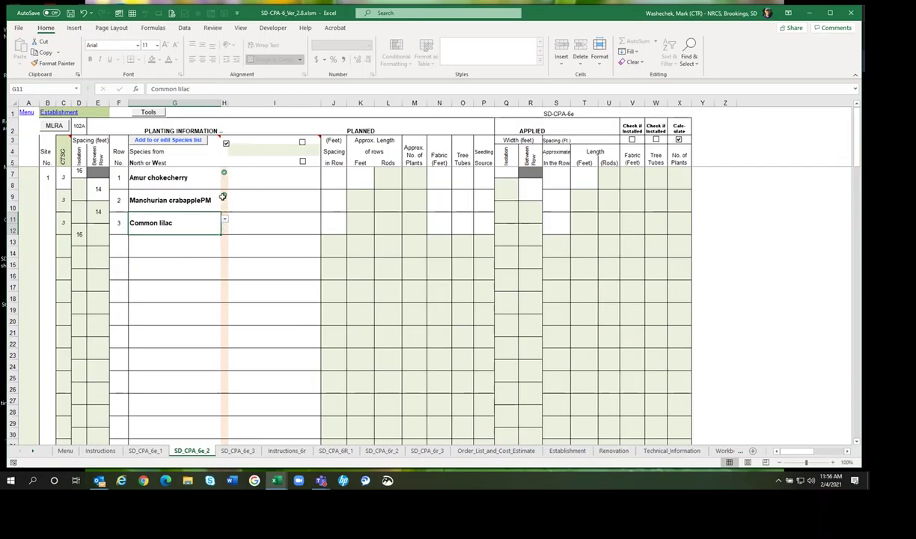
- Turn on the Alternate With option for the second species column
{"action": "left_click", "coordinate": [232, 222]}
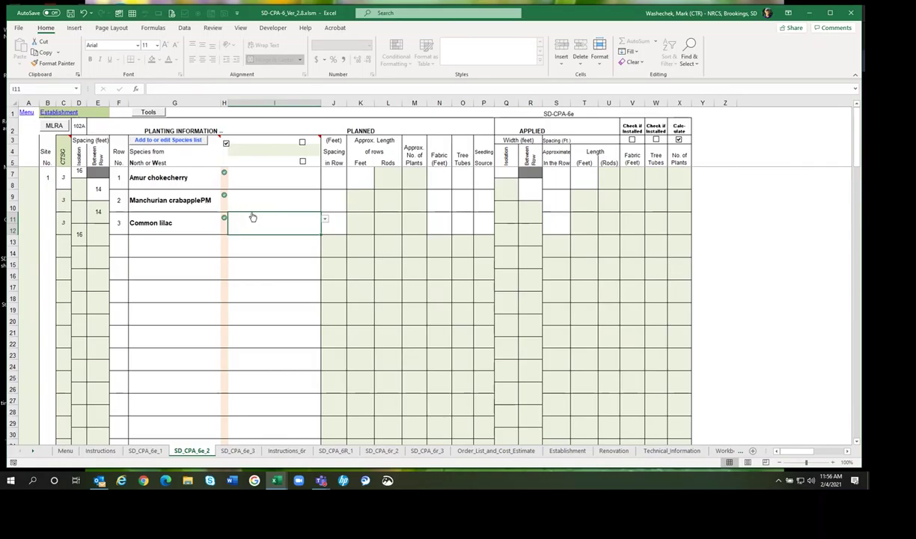
{"action": "left_click", "coordinate": [282, 181]}
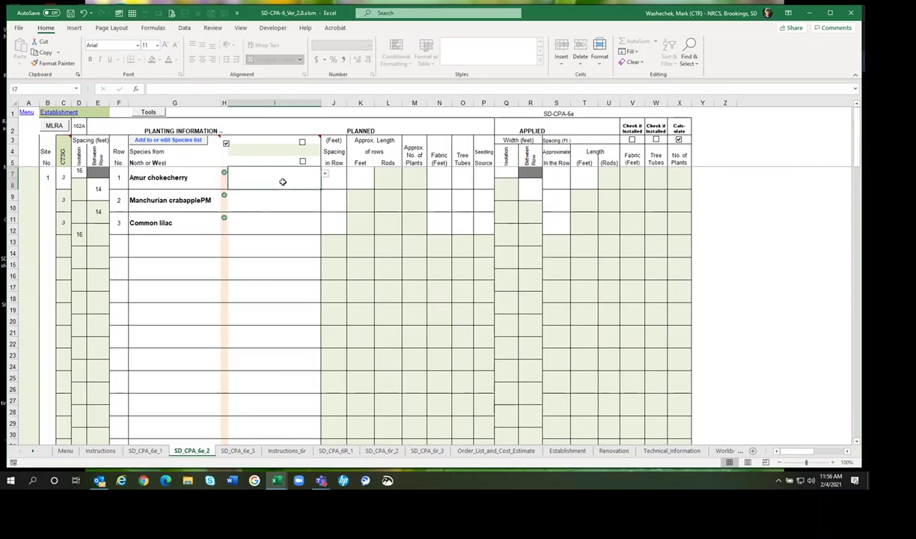
{"action": "left_click", "coordinate": [302, 143]}
{"action": "mouse_move", "coordinate": [315, 140]}
{"action": "mouse_move", "coordinate": [215, 137]}
- Set the Alternate With species of planting row 3 to Late lilacPM
{"action": "left_click", "coordinate": [305, 197]}
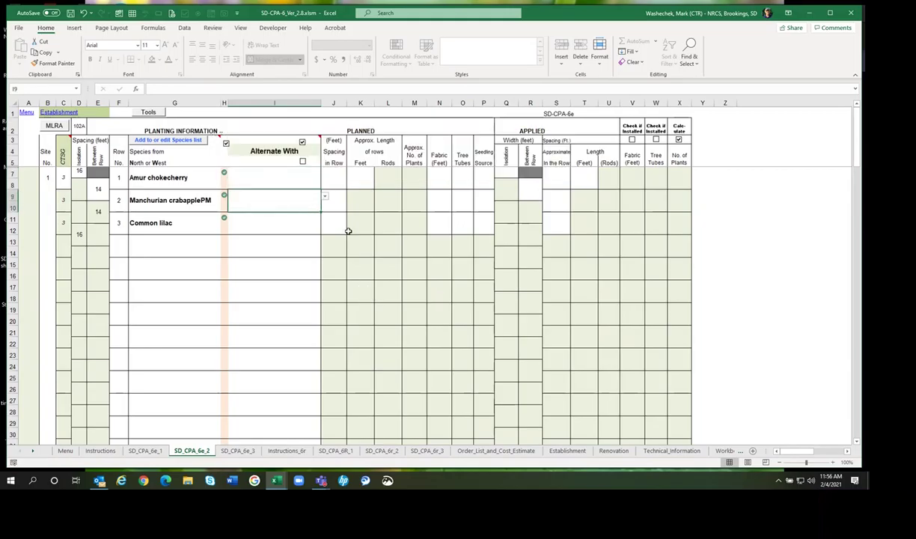
{"action": "left_click", "coordinate": [289, 218]}
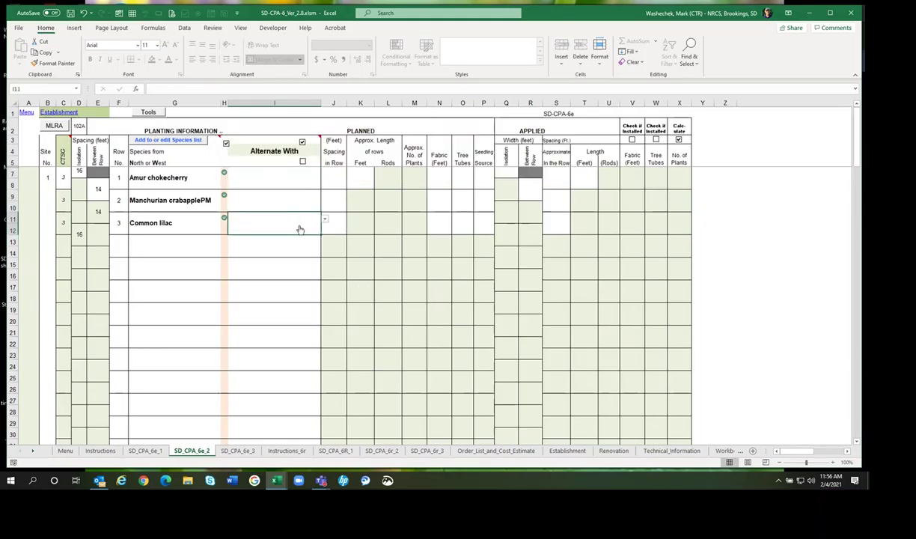
{"action": "left_click", "coordinate": [324, 218]}
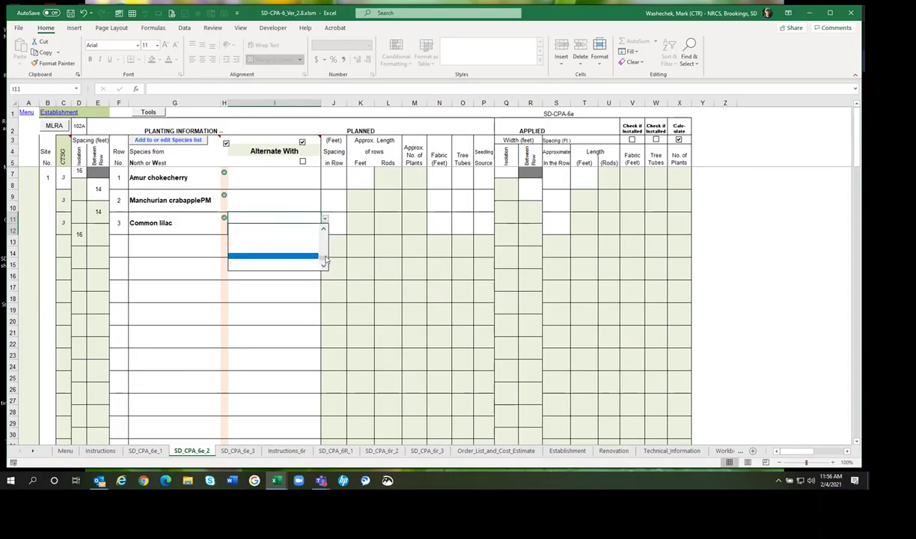
{"action": "left_click_drag", "start_coordinate": [325, 262], "coordinate": [325, 238]}
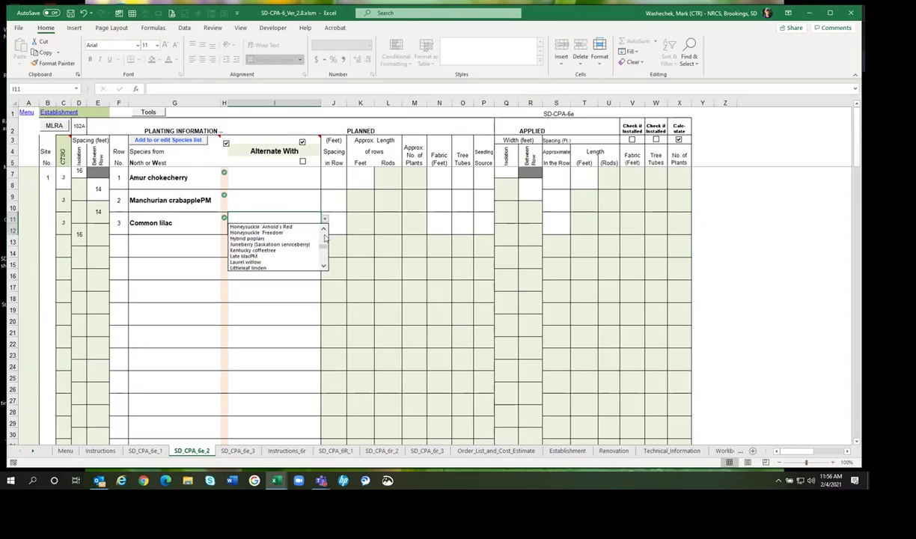
{"action": "left_click", "coordinate": [258, 256]}
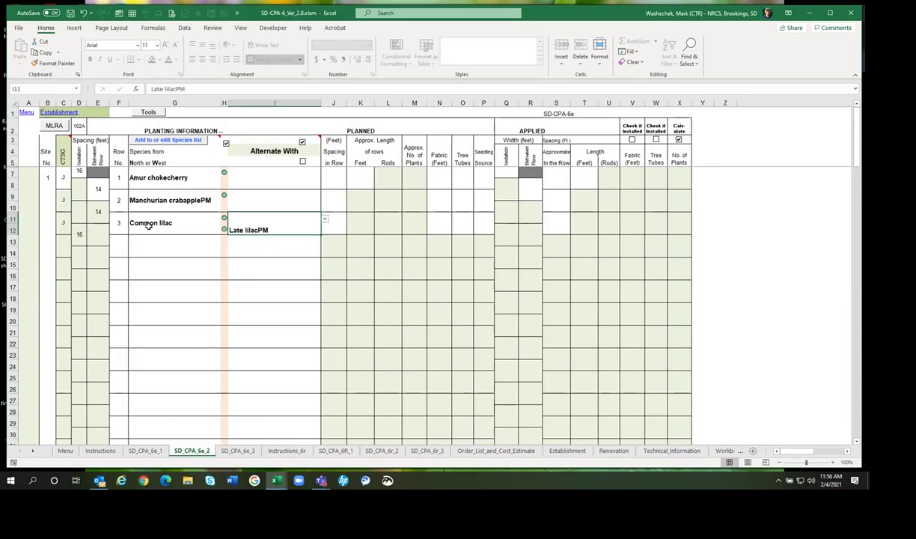
- Set the planned in-row spacing to 6 feet for row 1, 8 feet for row 2 and 6 feet for row 3
{"action": "left_click", "coordinate": [326, 173]}
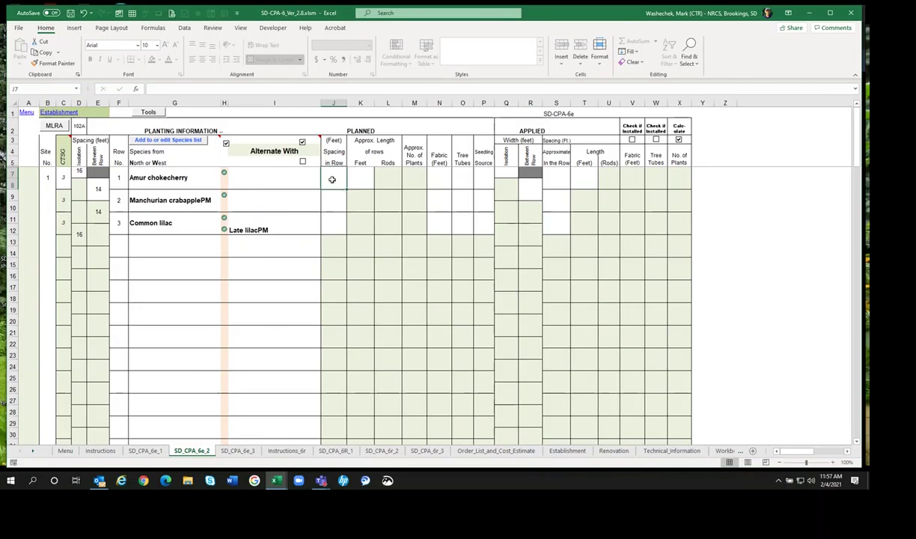
{"action": "type", "text": "6"}
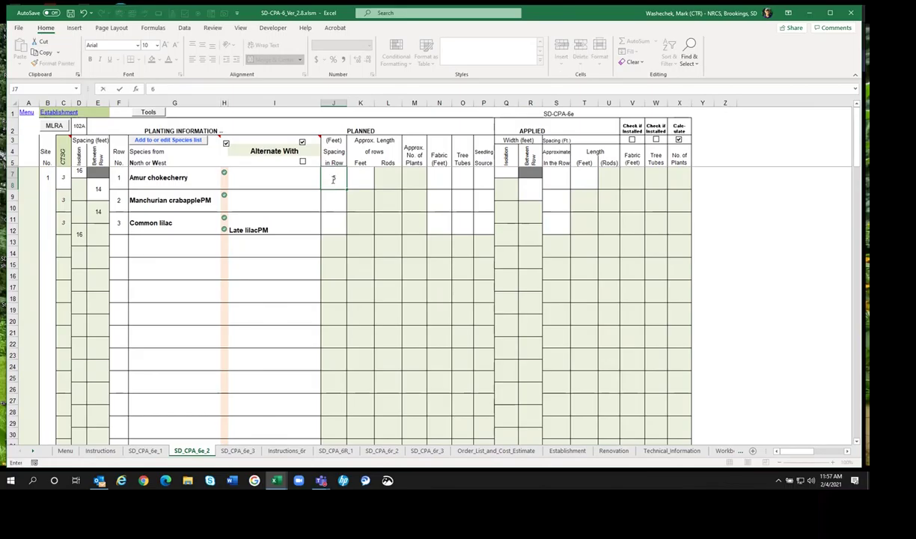
{"action": "left_click", "coordinate": [331, 203]}
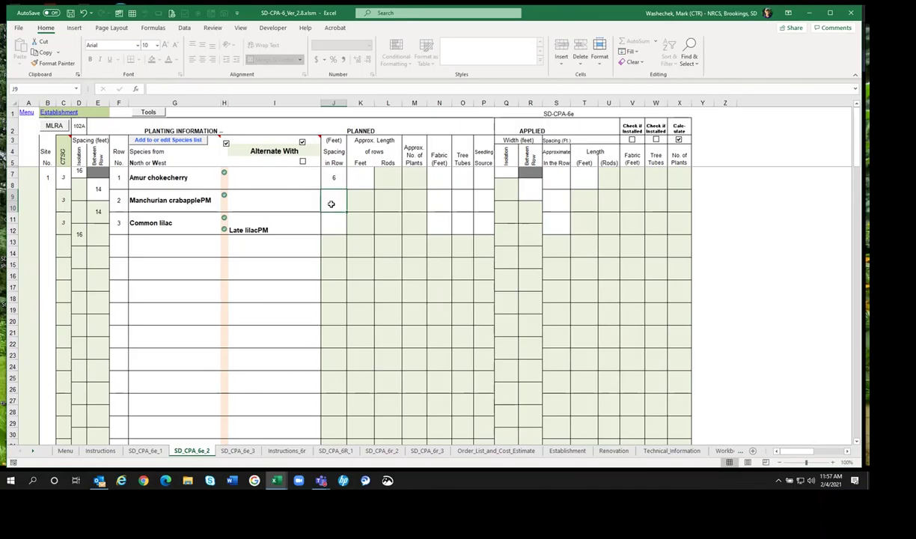
{"action": "type", "text": "8"}
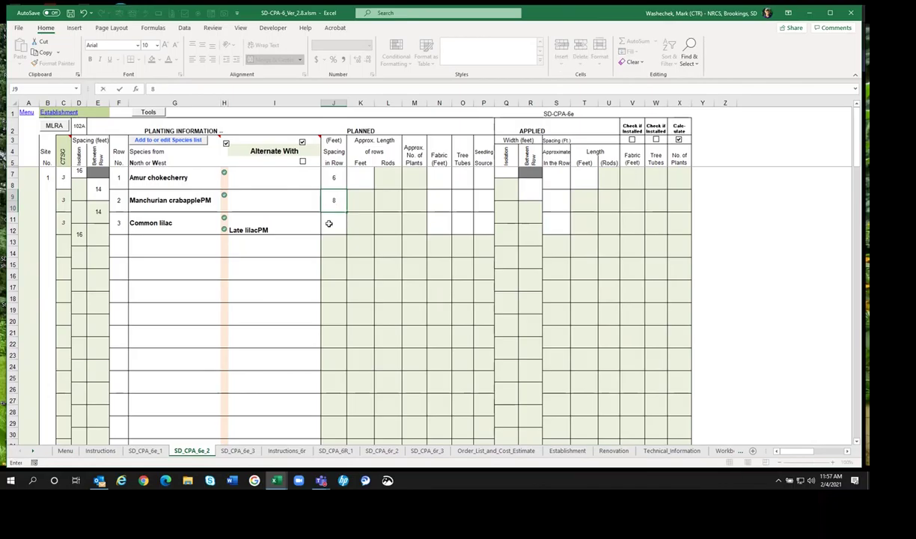
{"action": "left_click", "coordinate": [328, 223]}
{"action": "type", "text": "6"}
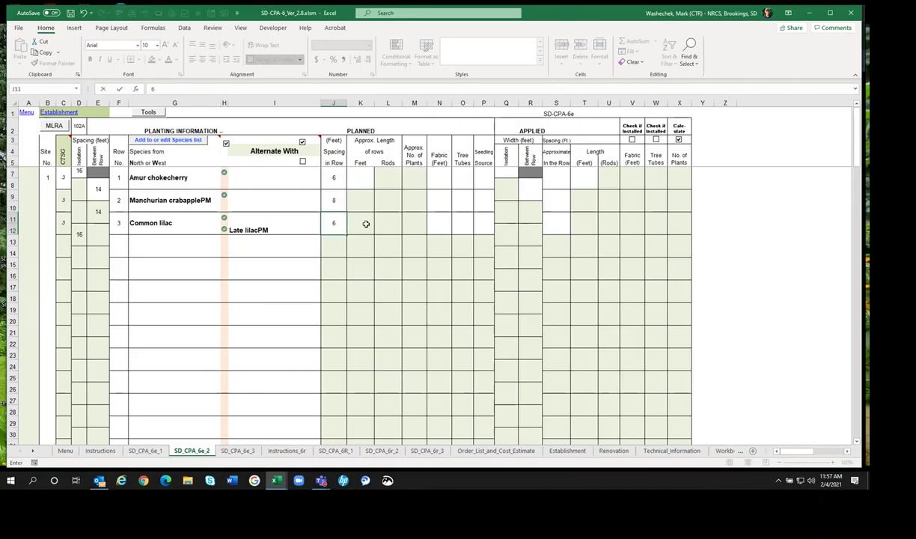
- Set the approximate planned row length for planting row 1 to 1000 feet
{"action": "left_click", "coordinate": [364, 178]}
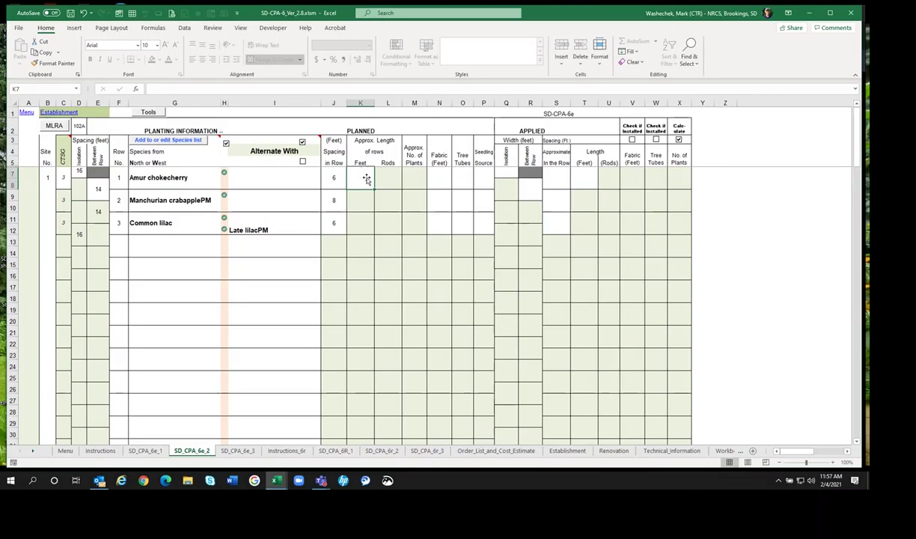
{"action": "type", "text": "1"}
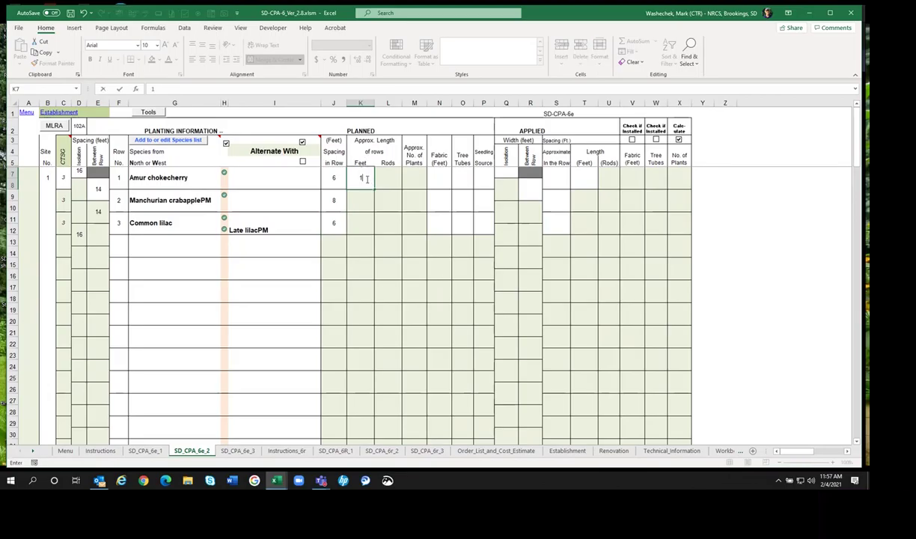
{"action": "type", "text": "000"}
- Set Tree Tubes to Yes for the Manchurian crabapplePM row
{"action": "left_click", "coordinate": [431, 178]}
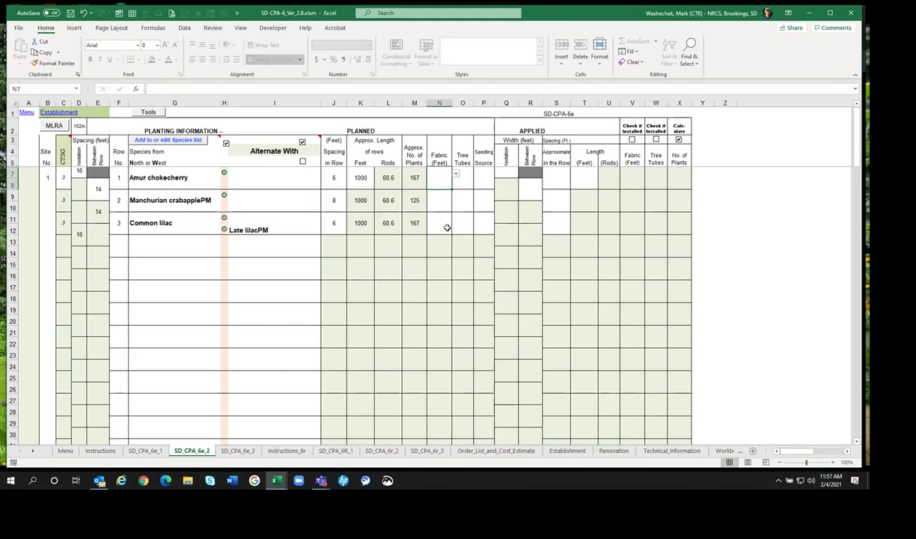
{"action": "key", "text": "Down"}
{"action": "left_click", "coordinate": [476, 200]}
{"action": "left_click", "coordinate": [478, 197]}
{"action": "left_click", "coordinate": [460, 205]}
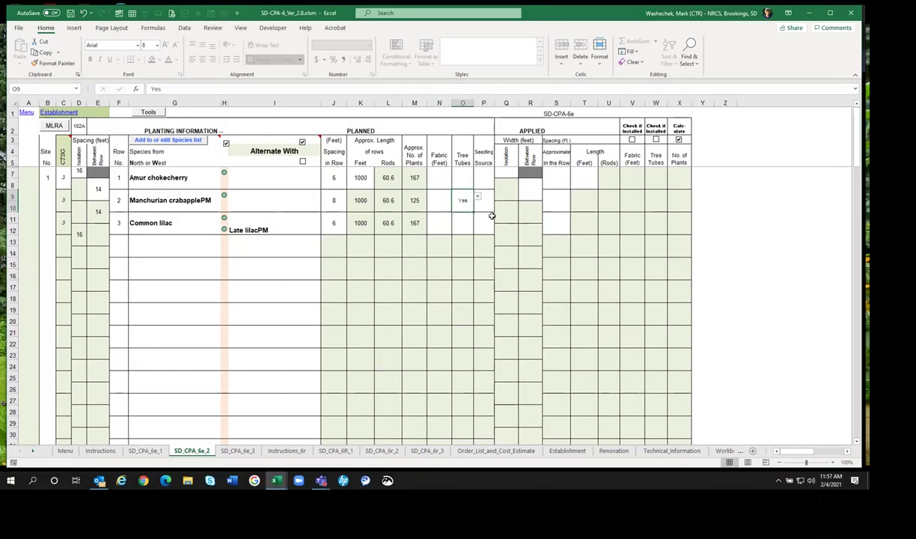
{"action": "left_click", "coordinate": [497, 179]}
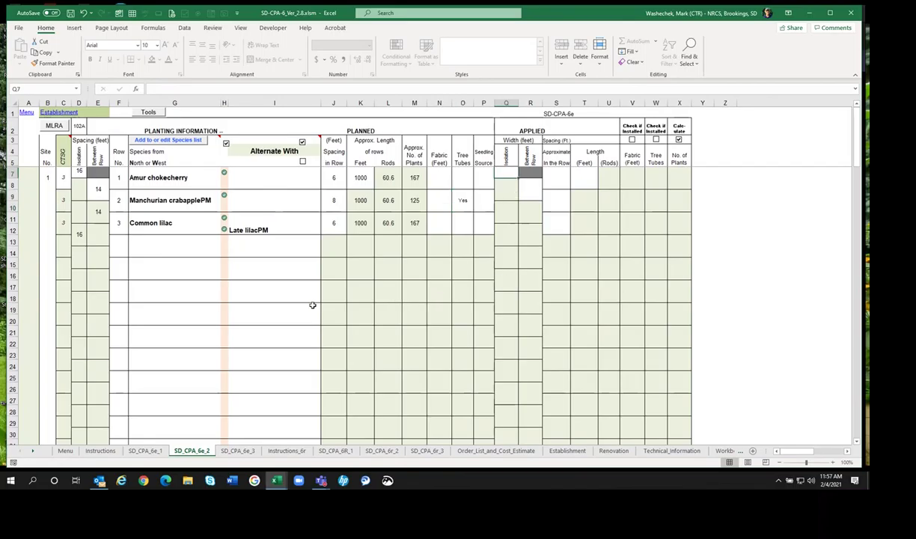
- Place the short vertical Site 1 rectangle in the location map's southwest quarter, near its northeast corner
{"action": "scroll", "coordinate": [328, 322], "scroll_direction": "down", "scroll_amount": 10}
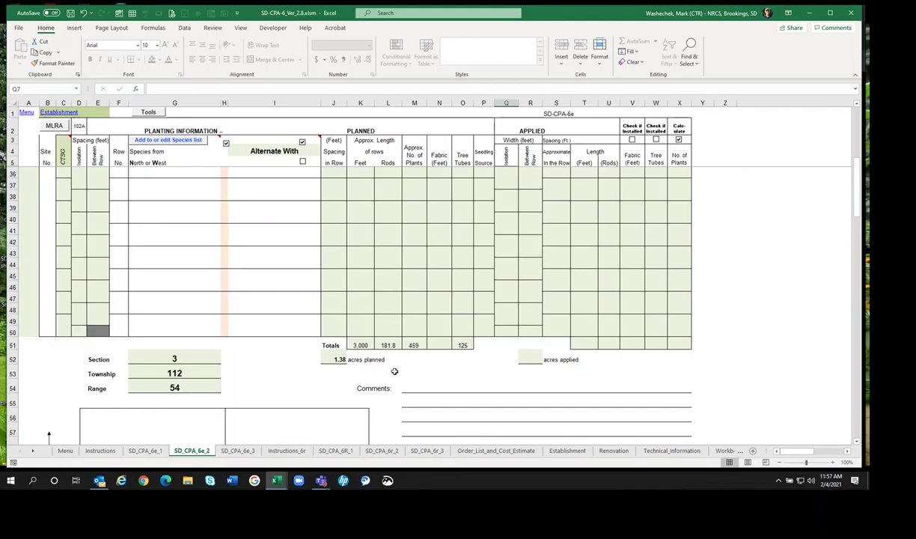
{"action": "scroll", "coordinate": [393, 369], "scroll_direction": "down", "scroll_amount": 5}
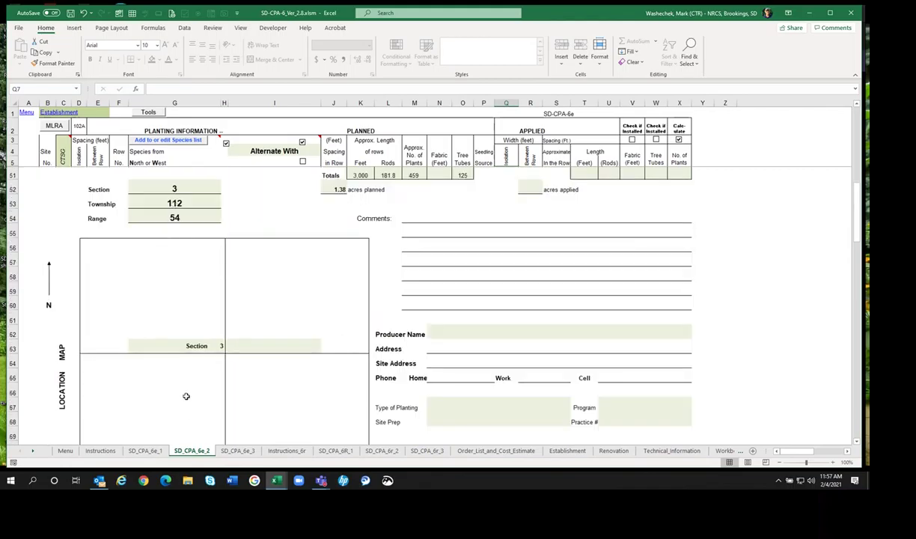
{"action": "scroll", "coordinate": [180, 370], "scroll_direction": "down", "scroll_amount": 4}
{"action": "scroll", "coordinate": [189, 349], "scroll_direction": "up", "scroll_amount": 2}
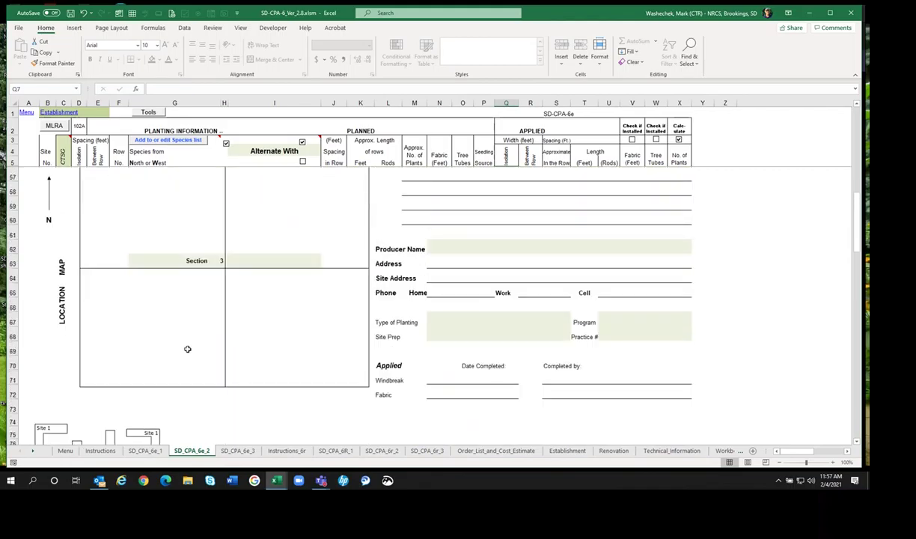
{"action": "scroll", "coordinate": [110, 300], "scroll_direction": "down", "scroll_amount": 1}
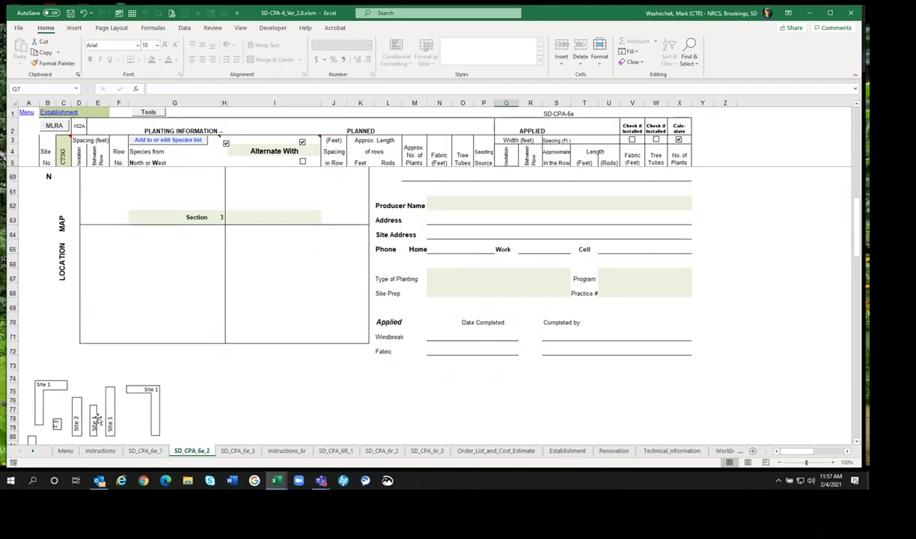
{"action": "left_click", "coordinate": [94, 417]}
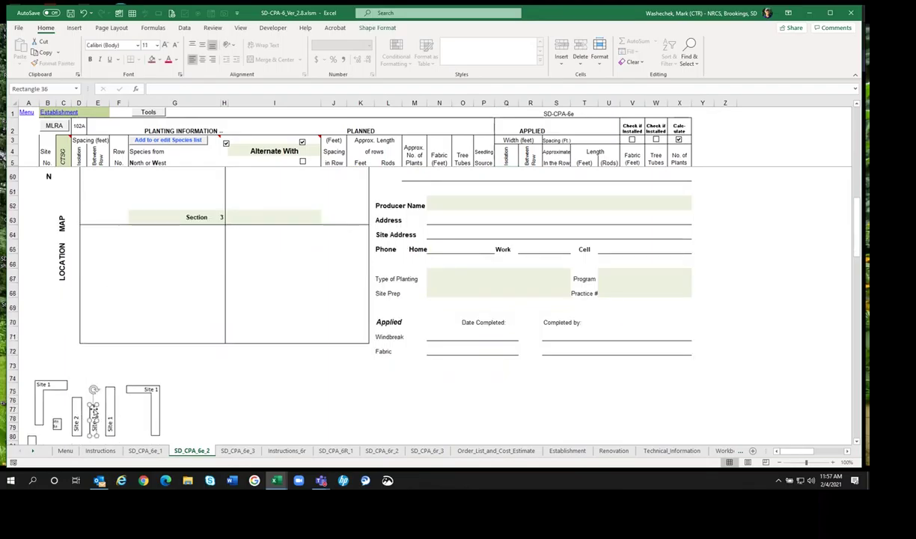
{"action": "mouse_move", "coordinate": [95, 404]}
{"action": "left_mouse_down"}
{"action": "mouse_move", "coordinate": [98, 314]}
{"action": "mouse_move", "coordinate": [150, 243]}
{"action": "mouse_move", "coordinate": [211, 241]}
{"action": "left_mouse_up"}
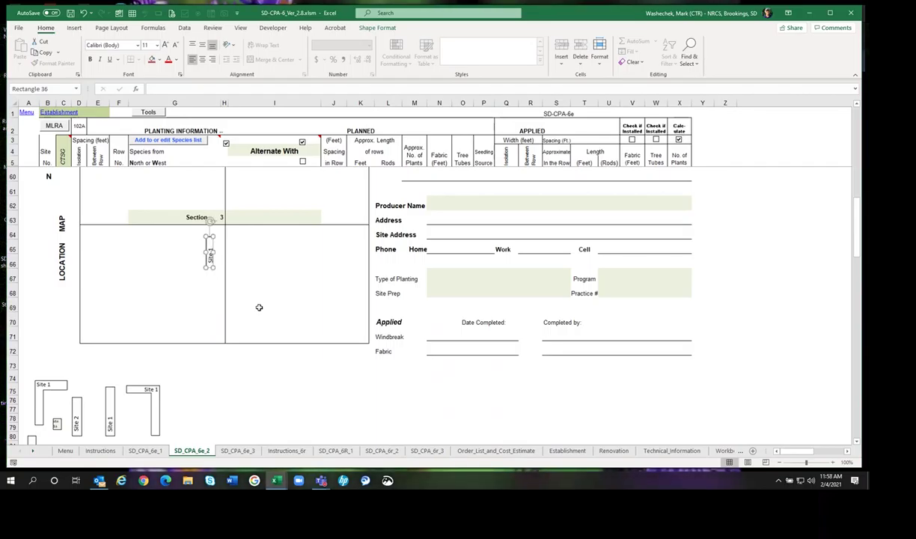
{"action": "left_click", "coordinate": [201, 360]}
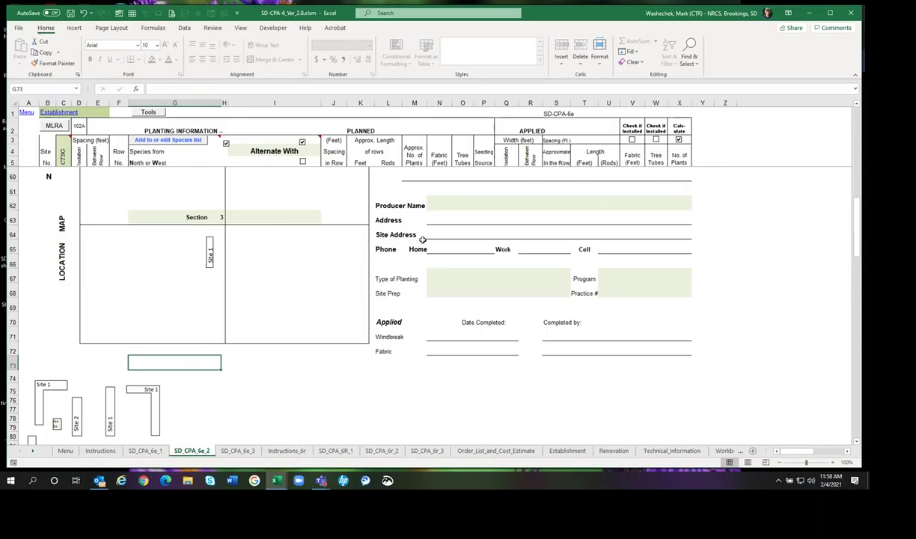
- Review the producer name, address, type of planting, site prep, program and practice number fields beside the location map
{"action": "scroll", "coordinate": [471, 281], "scroll_direction": "up", "scroll_amount": 3}
{"action": "left_click", "coordinate": [441, 333]}
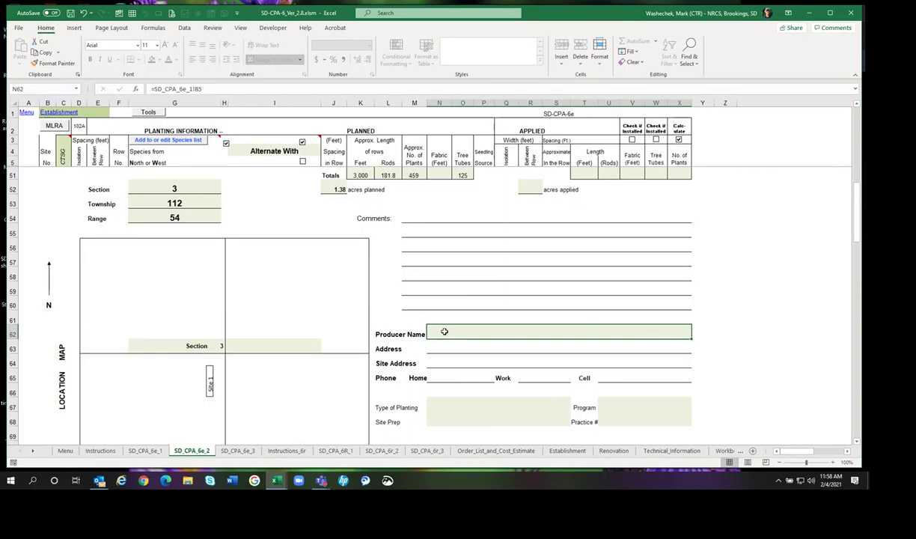
{"action": "left_click", "coordinate": [447, 403]}
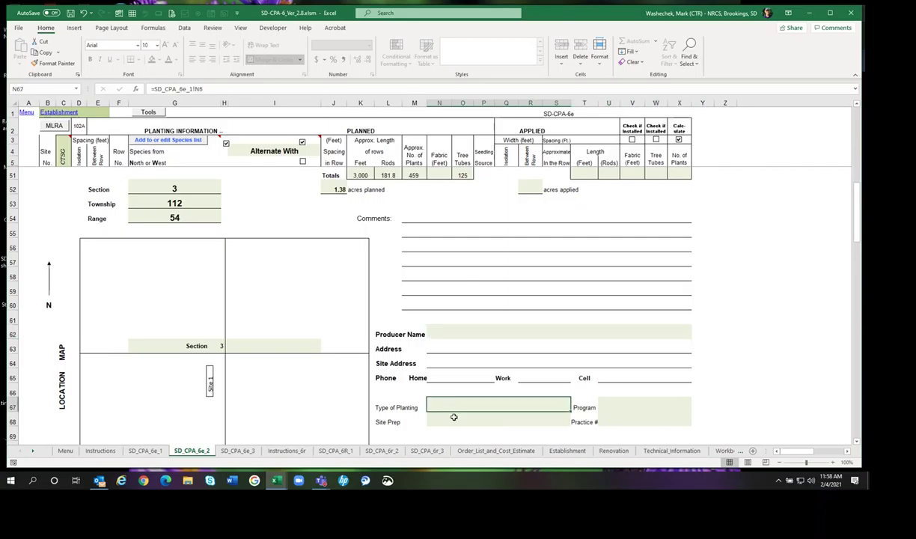
{"action": "left_click", "coordinate": [454, 420]}
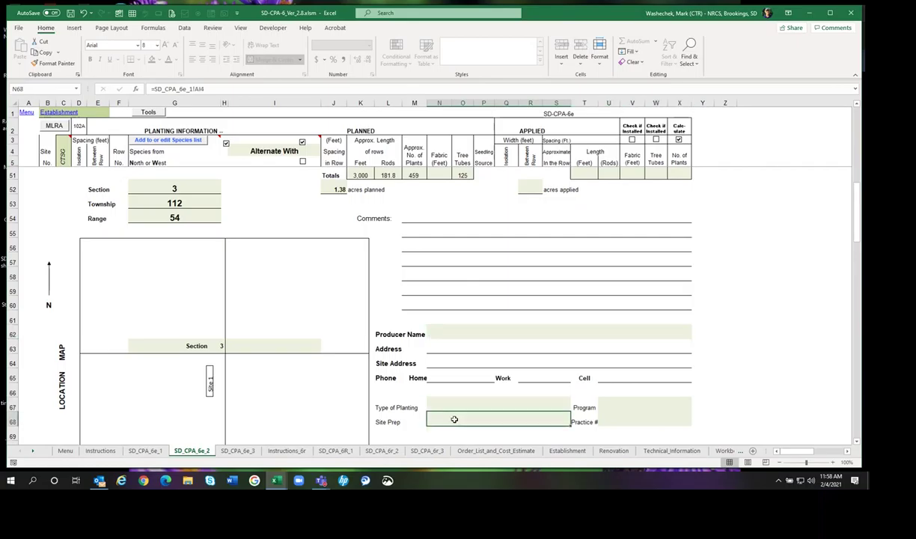
{"action": "left_click", "coordinate": [622, 404]}
{"action": "left_click", "coordinate": [622, 417]}
{"action": "scroll", "coordinate": [497, 396], "scroll_direction": "down", "scroll_amount": 2}
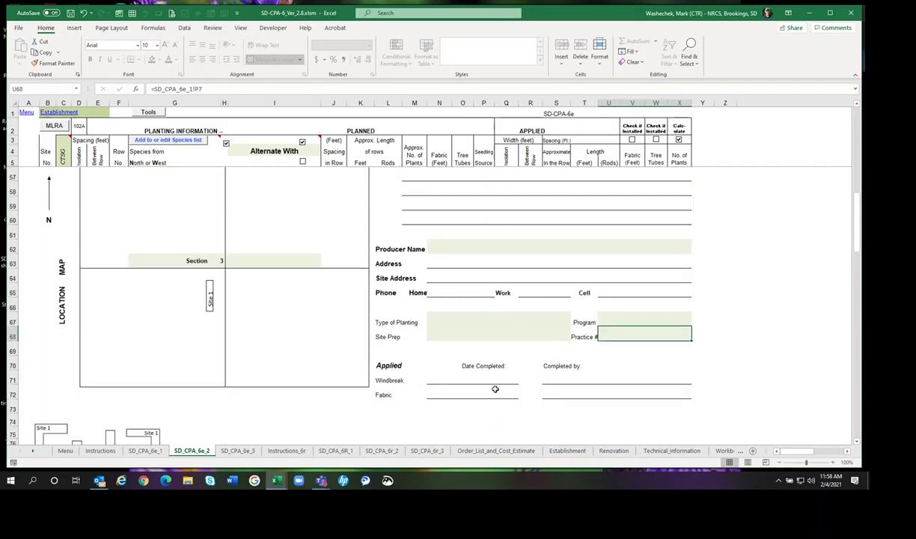
{"action": "scroll", "coordinate": [474, 326], "scroll_direction": "up", "scroll_amount": 1}
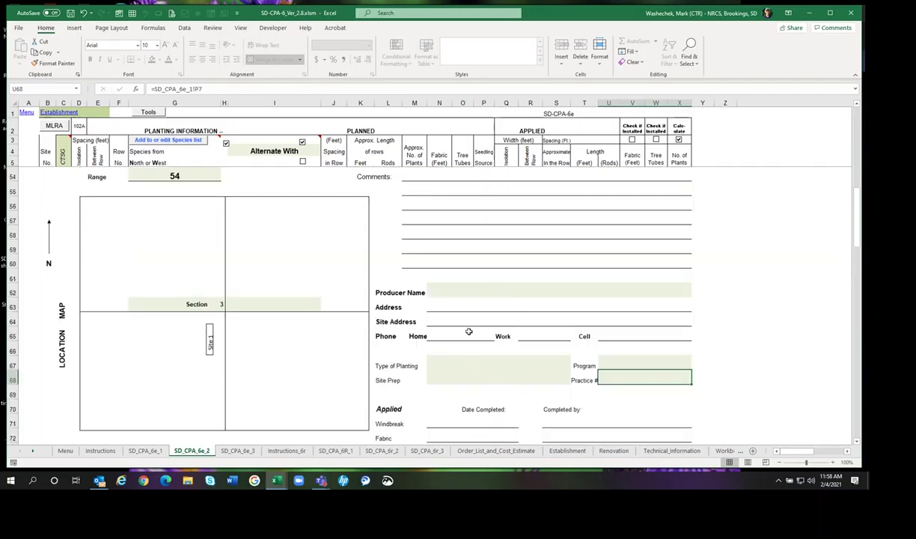
{"action": "left_click", "coordinate": [428, 303]}
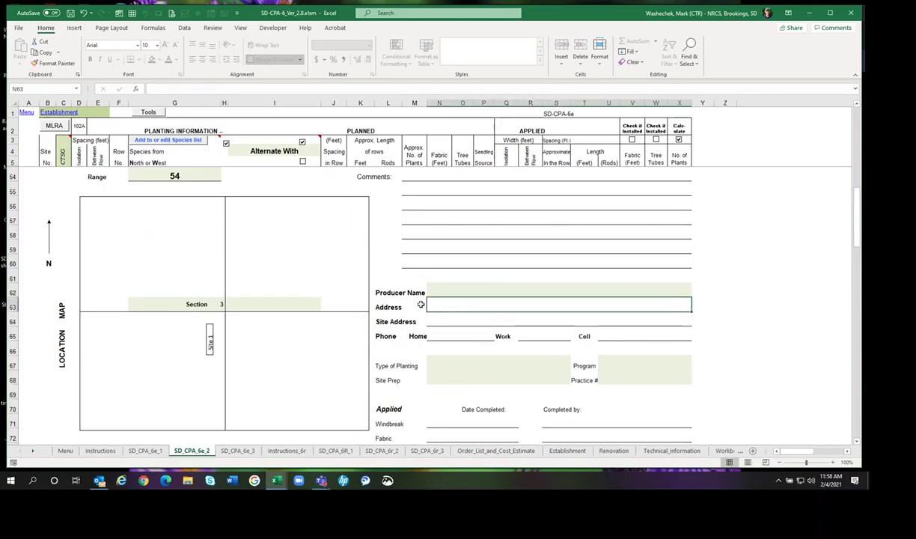
{"action": "left_click", "coordinate": [429, 317]}
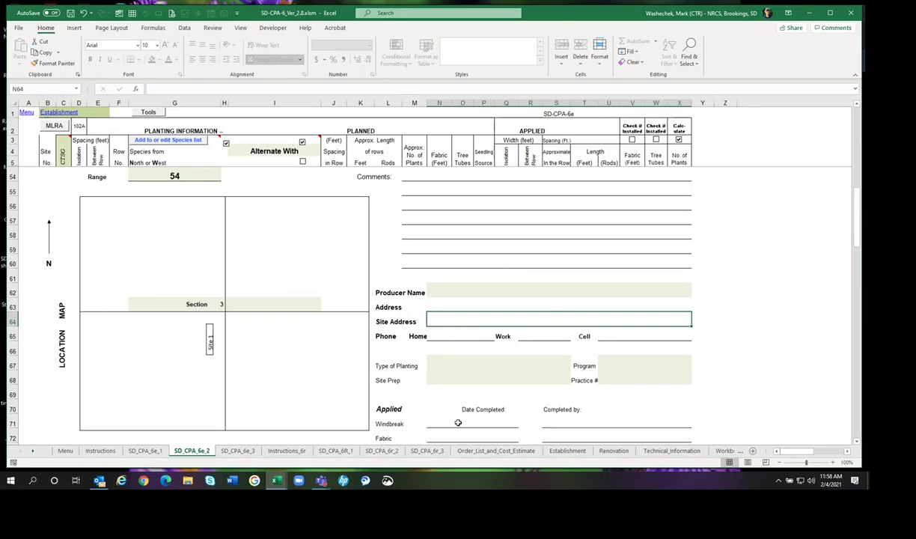
- Review the Applied section's date completed and completed by fields for windbreak and fabric
{"action": "scroll", "coordinate": [465, 405], "scroll_direction": "down", "scroll_amount": 1}
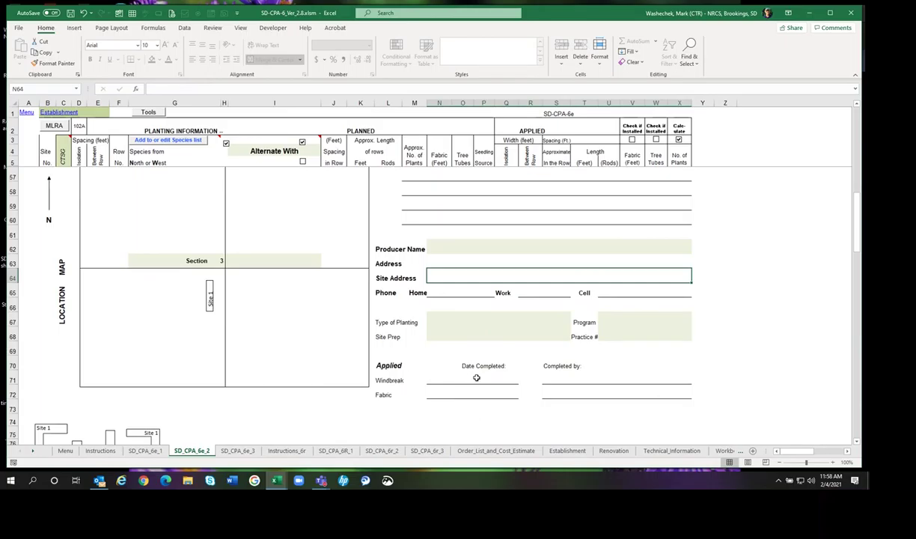
{"action": "left_click", "coordinate": [454, 378]}
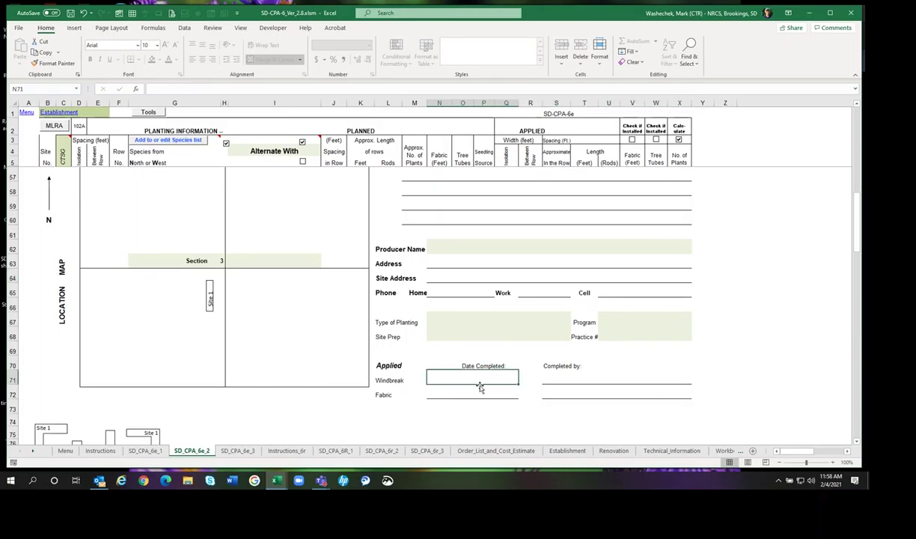
{"action": "left_click", "coordinate": [567, 380]}
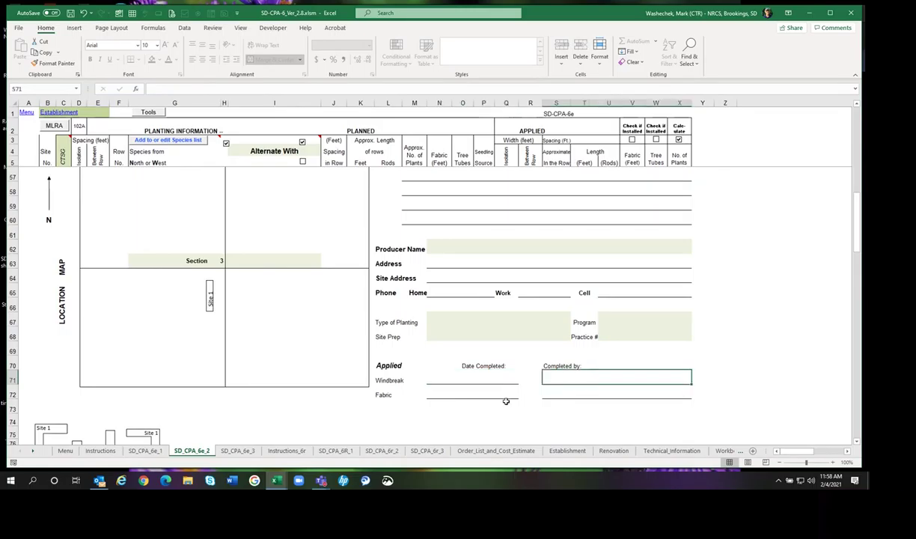
{"action": "left_click", "coordinate": [442, 396]}
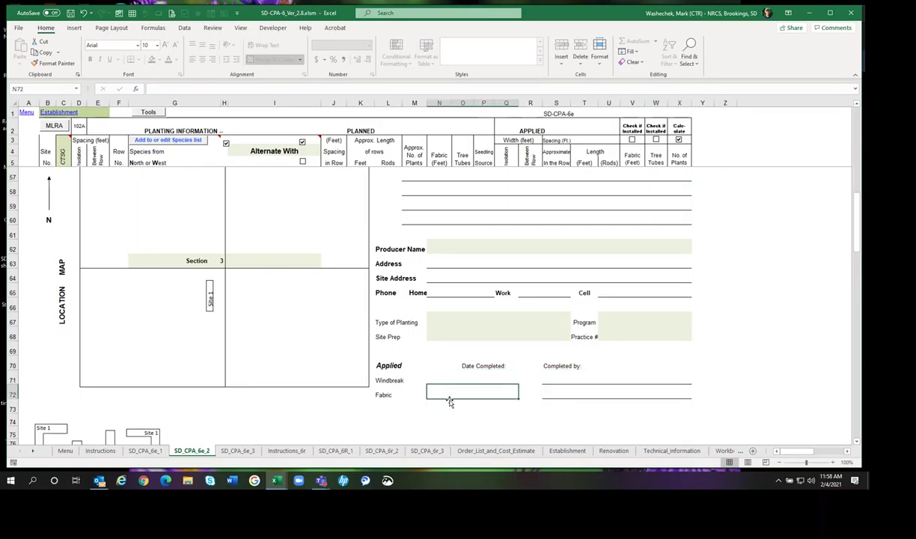
{"action": "left_click", "coordinate": [573, 397]}
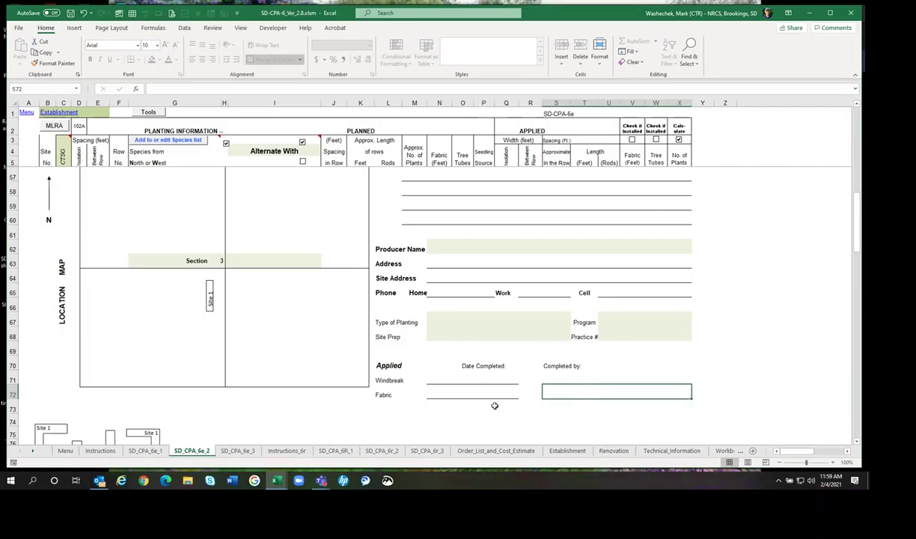
{"action": "scroll", "coordinate": [509, 418], "scroll_direction": "up", "scroll_amount": 16}
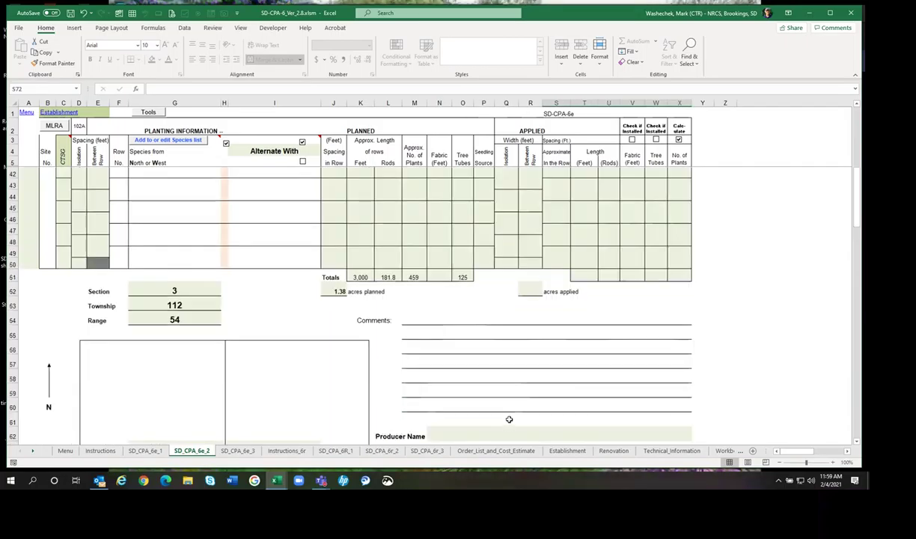
- For site 1's Applied section, enter an isolation width of 10 feet and a between-row width of 14 feet
{"action": "scroll", "coordinate": [539, 400], "scroll_direction": "up", "scroll_amount": 1}
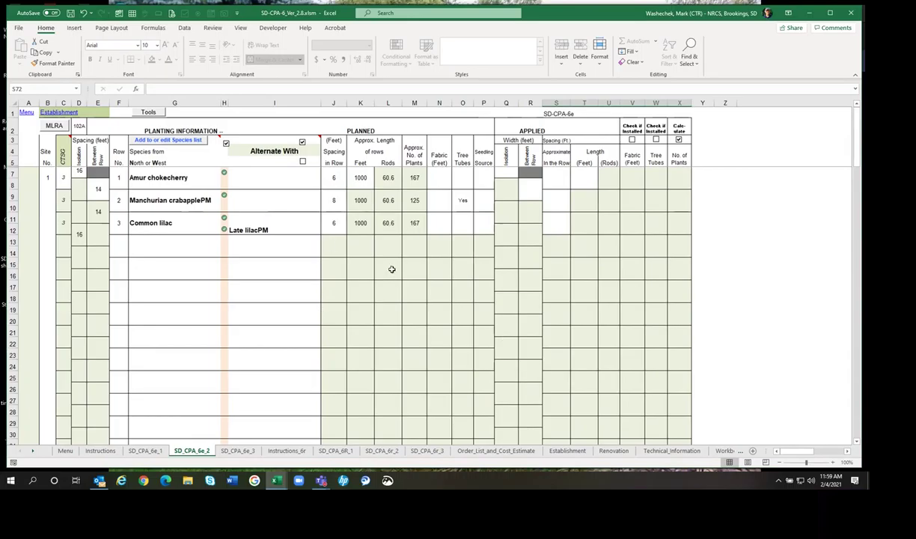
{"action": "left_click", "coordinate": [508, 178]}
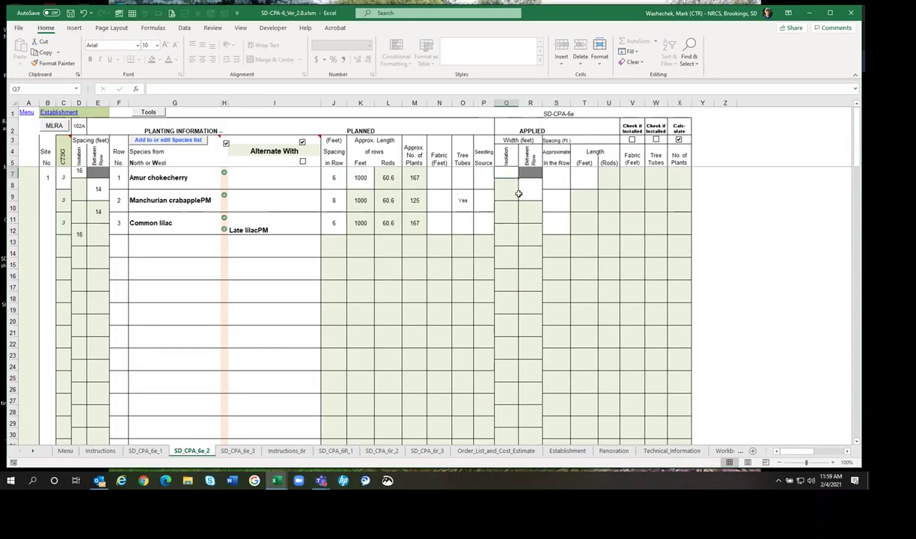
{"action": "type", "text": "10"}
{"action": "left_click", "coordinate": [528, 191]}
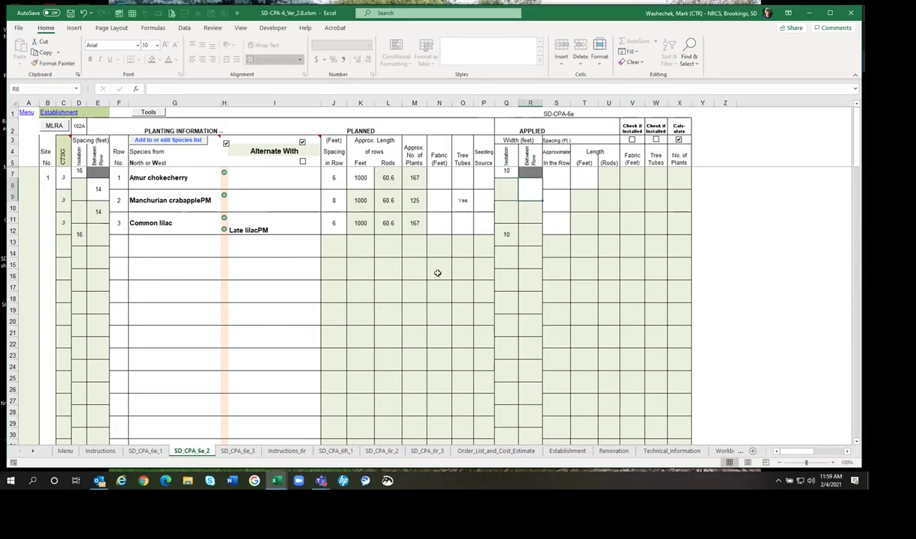
{"action": "type", "text": "14"}
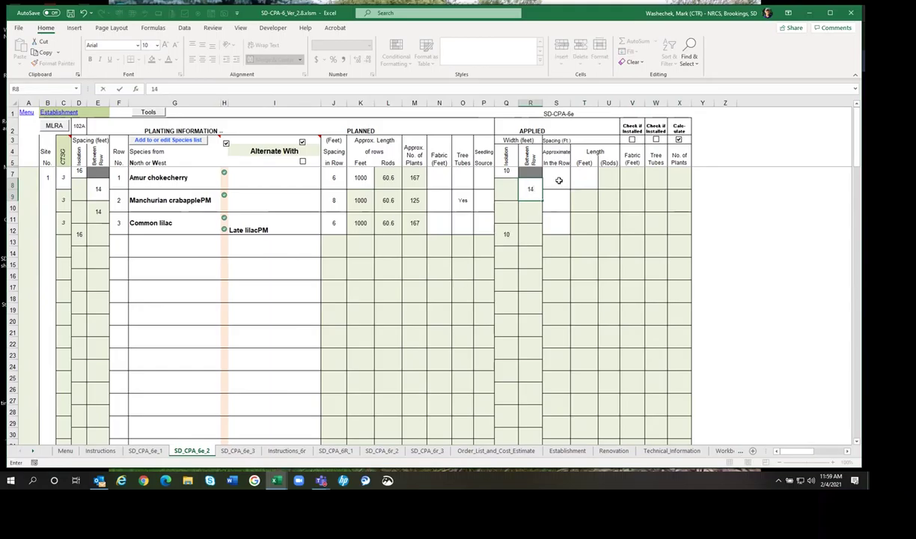
- Enter the applied in-row spacing as 6 ft for Amur chokecherry, 8 ft for Manchurian crabapplePM and 6 ft for Common lilac
{"action": "left_click", "coordinate": [559, 181]}
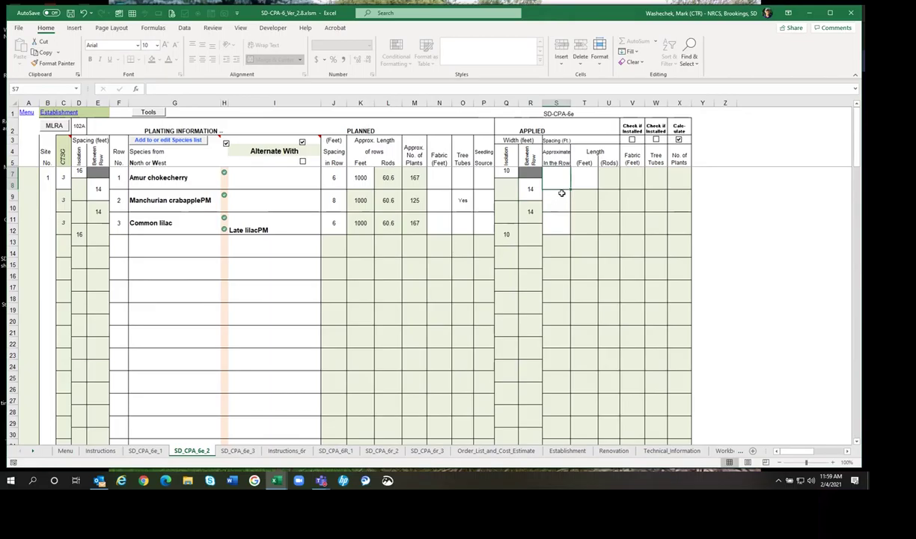
{"action": "type", "text": "6"}
{"action": "left_click", "coordinate": [558, 202]}
{"action": "type", "text": "8"}
{"action": "left_click", "coordinate": [555, 221]}
{"action": "type", "text": "6"}
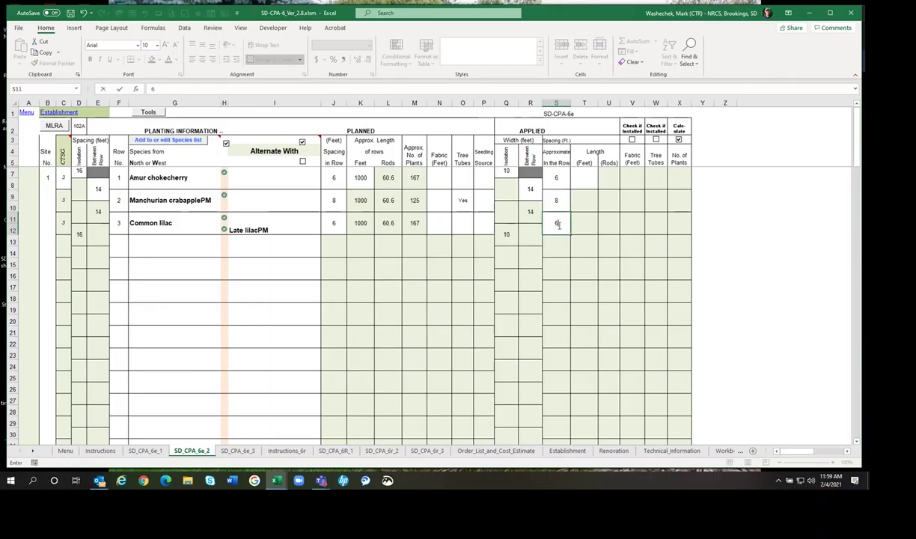
{"action": "left_click", "coordinate": [579, 247]}
- Enter 1000 feet as the applied length of row 1 and mark the tree tubes as installed
{"action": "left_click", "coordinate": [592, 183]}
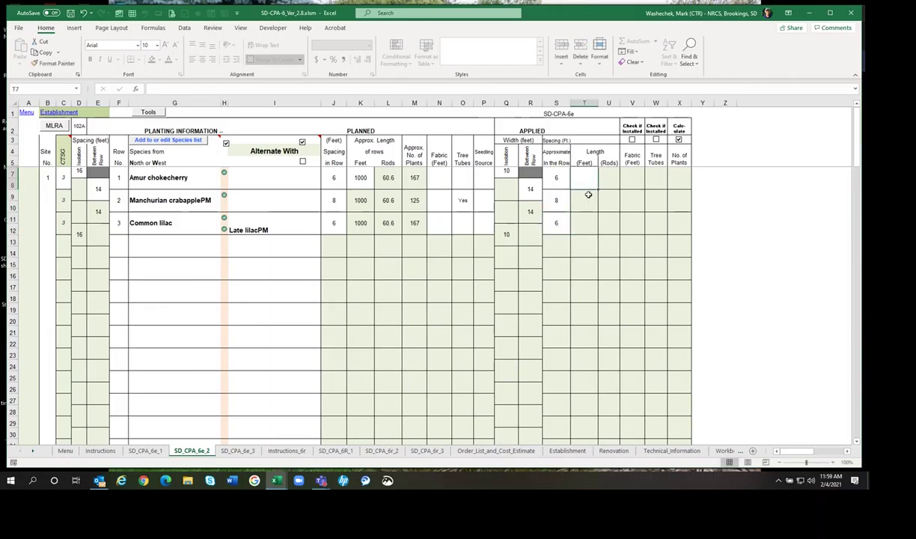
{"action": "type", "text": "1000"}
{"action": "left_click", "coordinate": [595, 246]}
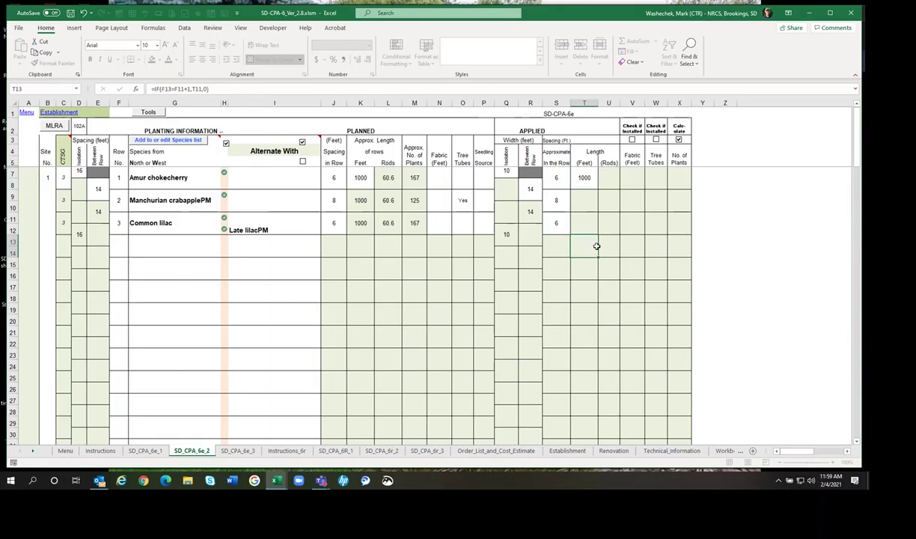
{"action": "left_click", "coordinate": [656, 140]}
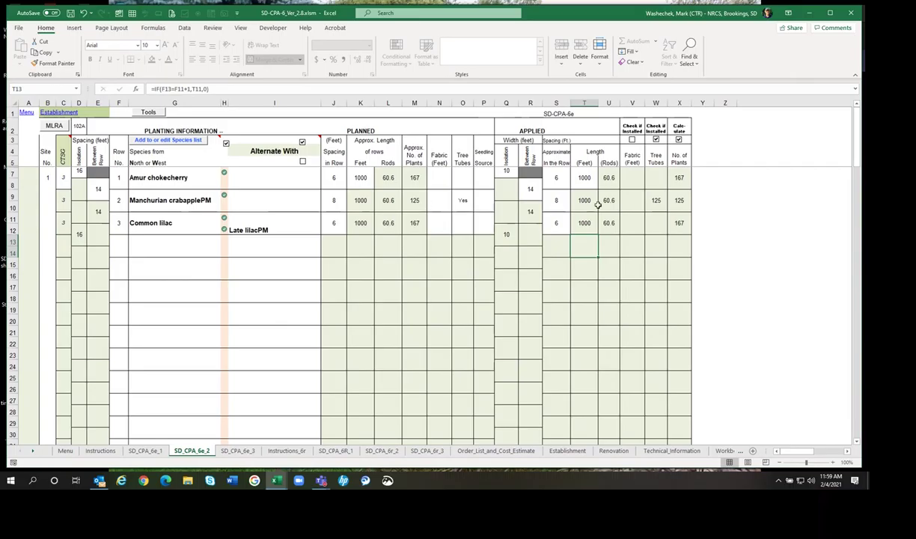
- Compare the planned and applied plant totals at the end of the planting table
{"action": "scroll", "coordinate": [644, 274], "scroll_direction": "down", "scroll_amount": 8}
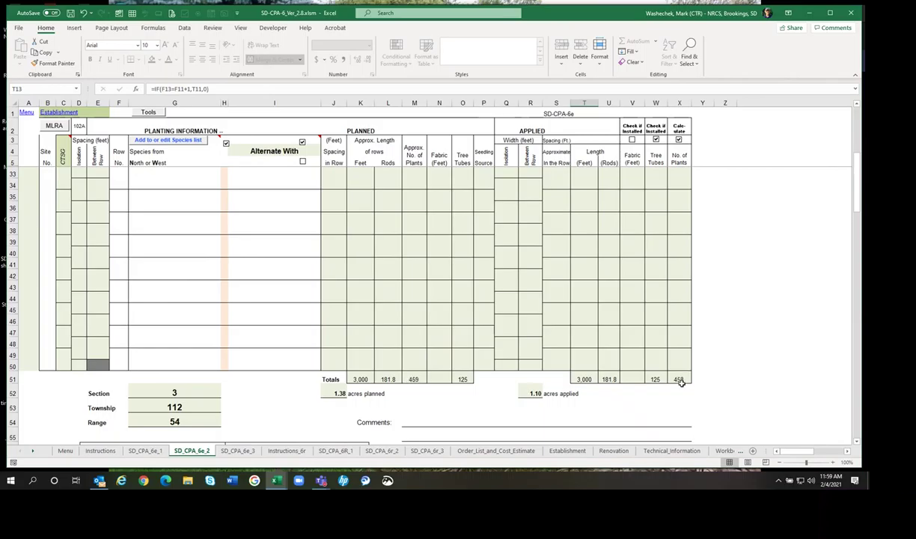
{"action": "left_click", "coordinate": [414, 380]}
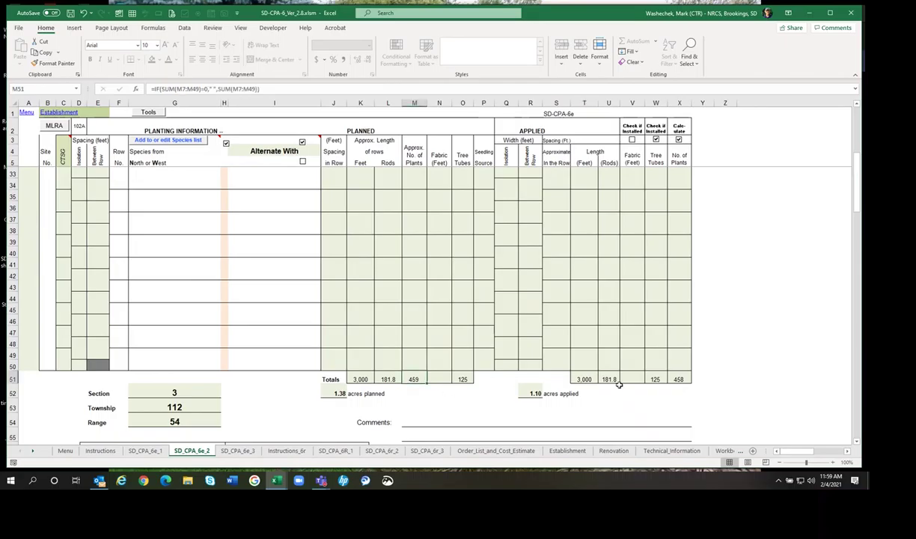
{"action": "left_click", "coordinate": [679, 380]}
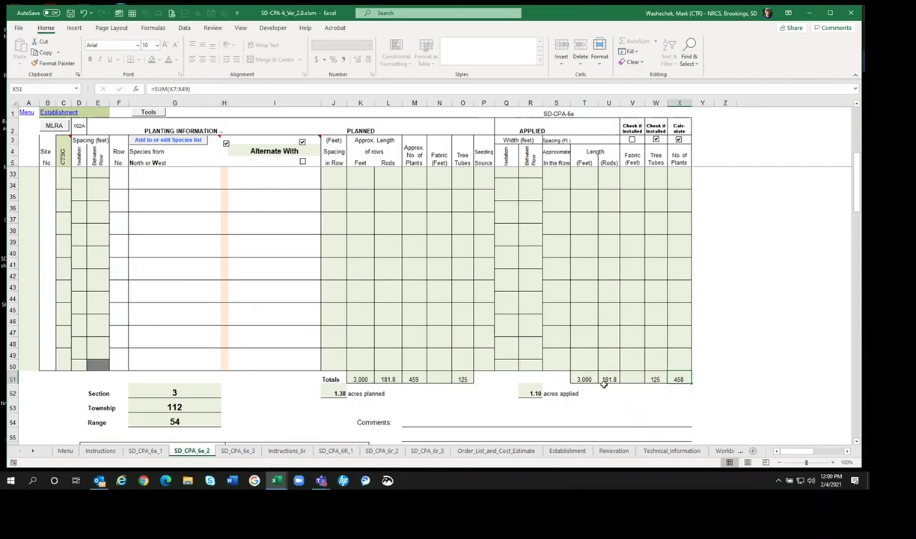
{"action": "scroll", "coordinate": [604, 384], "scroll_direction": "up", "scroll_amount": 9}
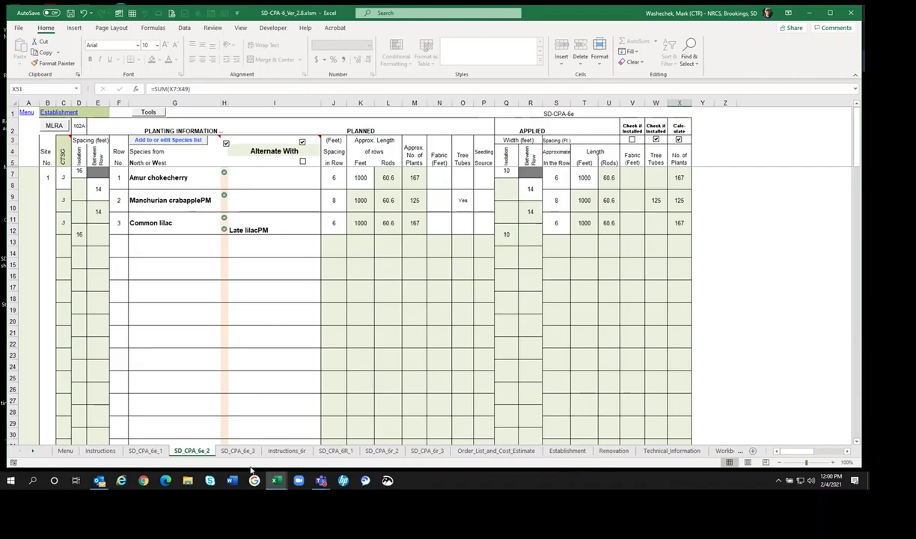
- Review the applied acres, windbreak feet and tree tubes on SD_CPA_6e_1, and check the additional planting table on SD_CPA_6e_3
{"action": "left_click", "coordinate": [158, 453]}
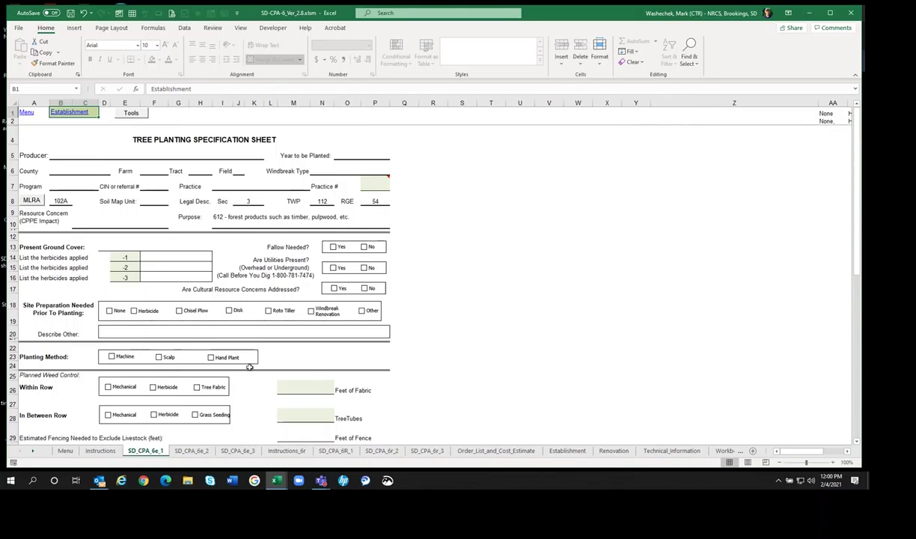
{"action": "scroll", "coordinate": [239, 346], "scroll_direction": "down", "scroll_amount": 6}
{"action": "scroll", "coordinate": [246, 346], "scroll_direction": "down", "scroll_amount": 2}
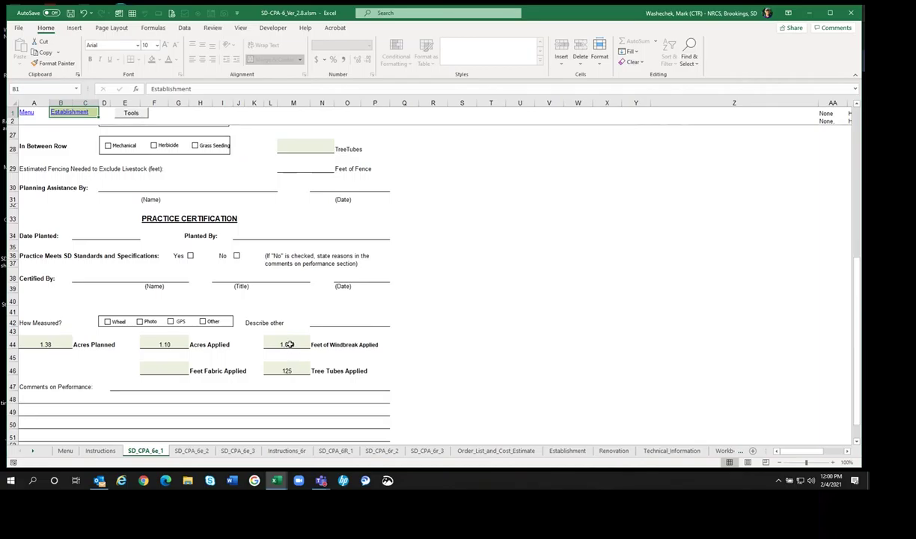
{"action": "left_click", "coordinate": [289, 344]}
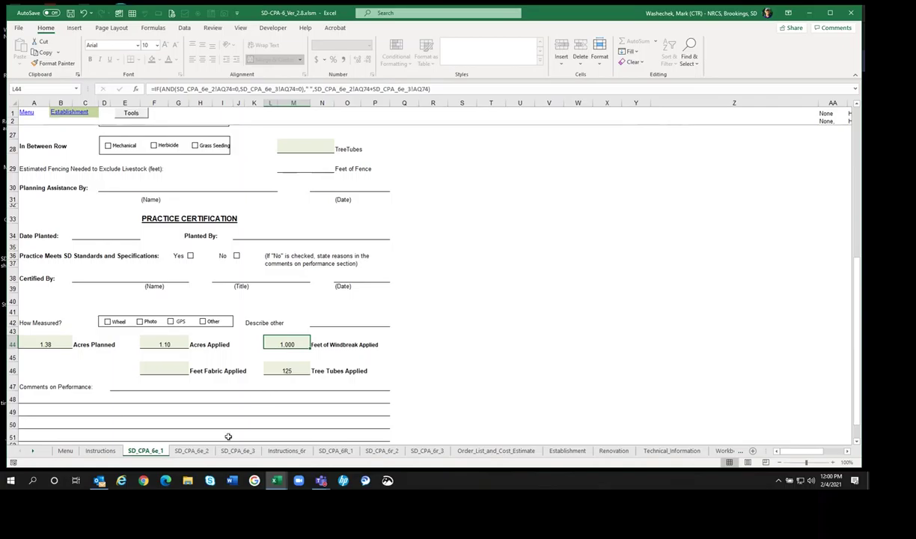
{"action": "left_click", "coordinate": [192, 451]}
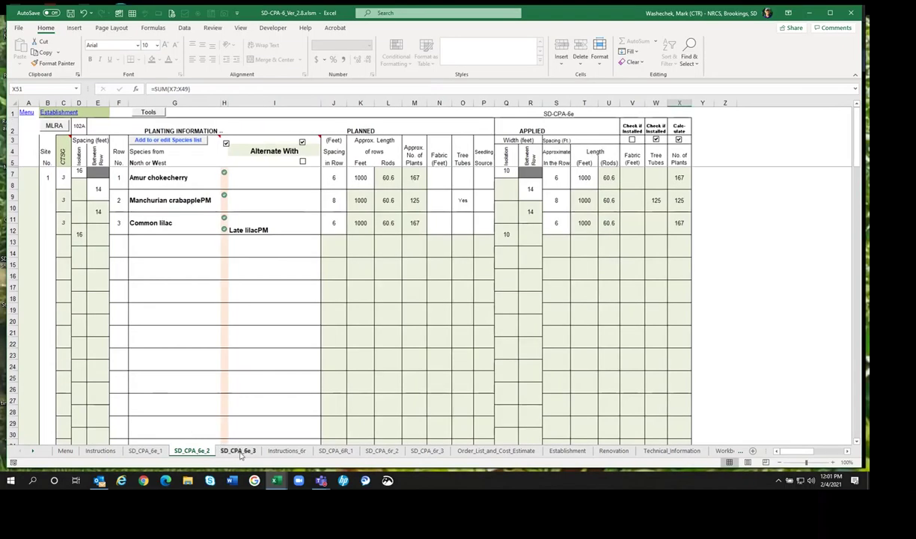
{"action": "left_click", "coordinate": [239, 450]}
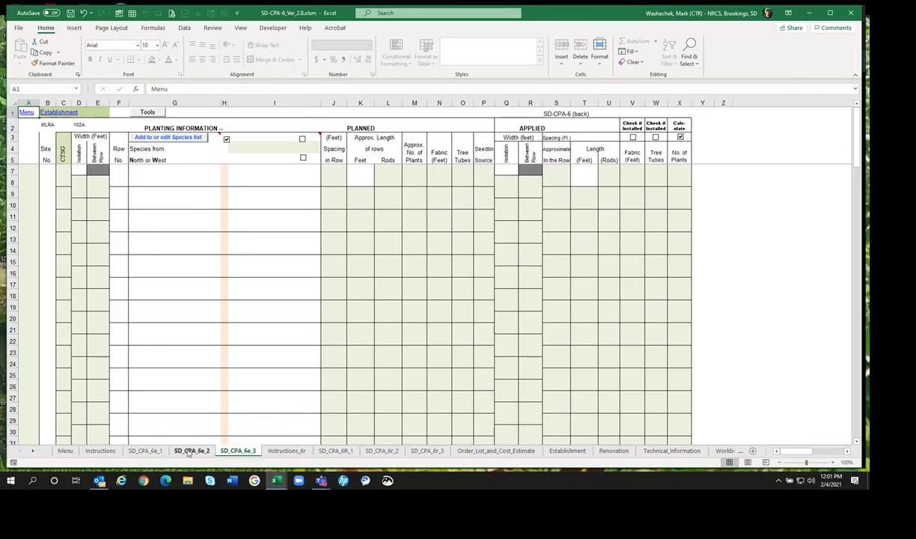
{"action": "left_click", "coordinate": [192, 451]}
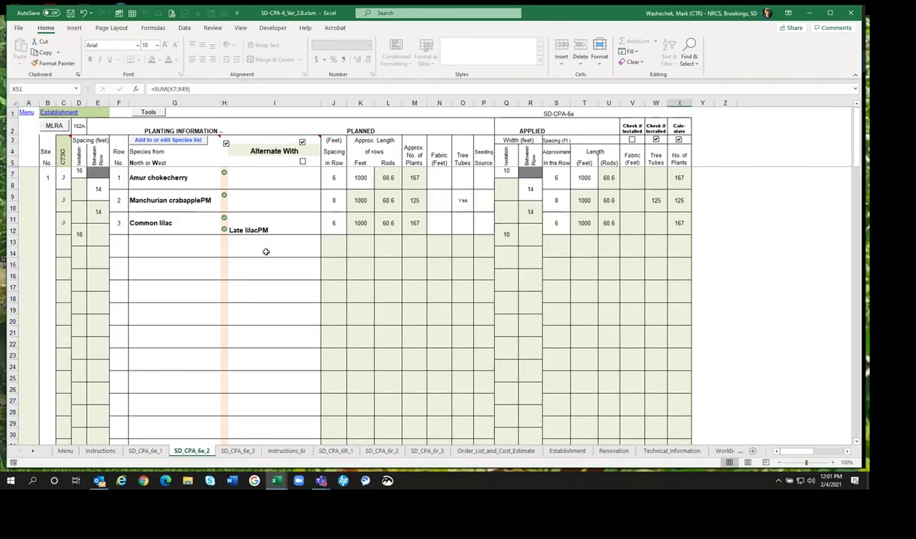
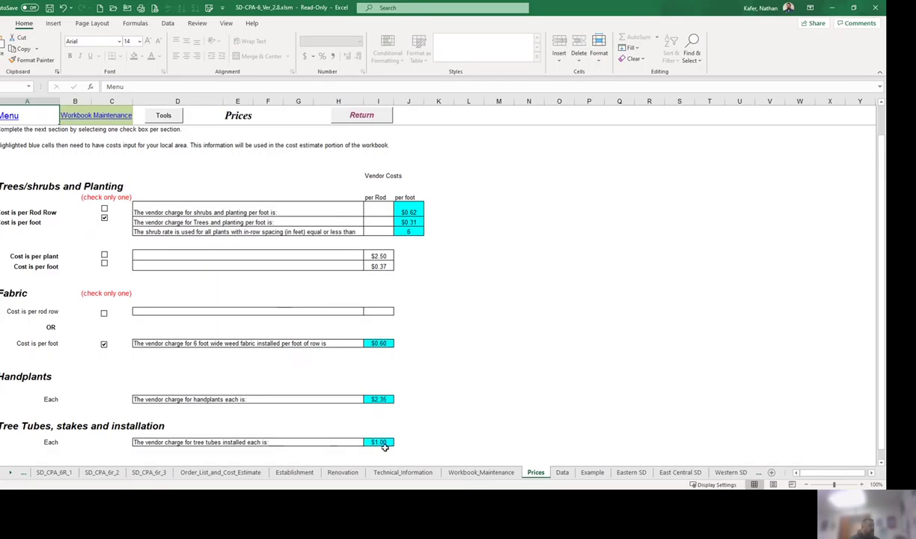
- On the SD_CPA_6e_1 specification sheet, review the available Windbreak Type options without changing the selection
{"action": "left_click", "coordinate": [54, 473]}
{"action": "scroll", "coordinate": [52, 477], "scroll_direction": "up", "scroll_amount": 4}
{"action": "left_click", "coordinate": [47, 476]}
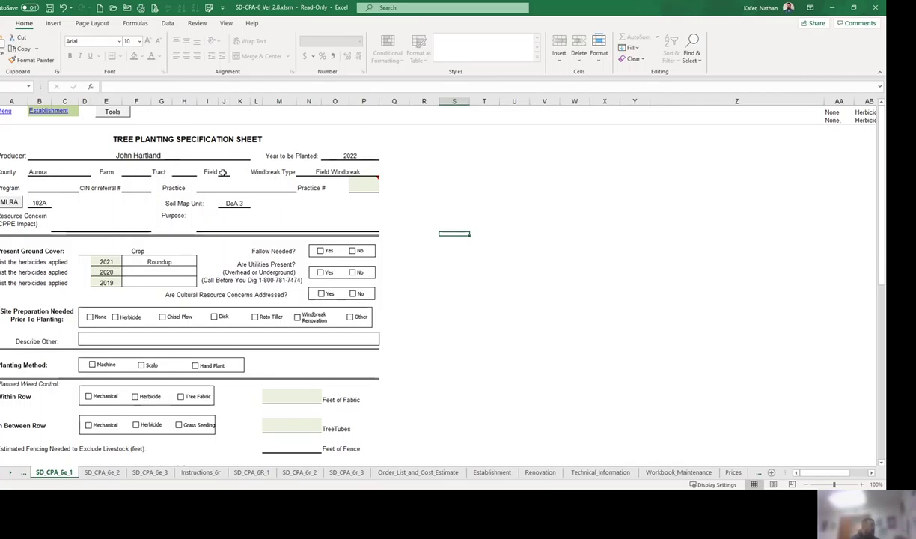
{"action": "left_click", "coordinate": [338, 167]}
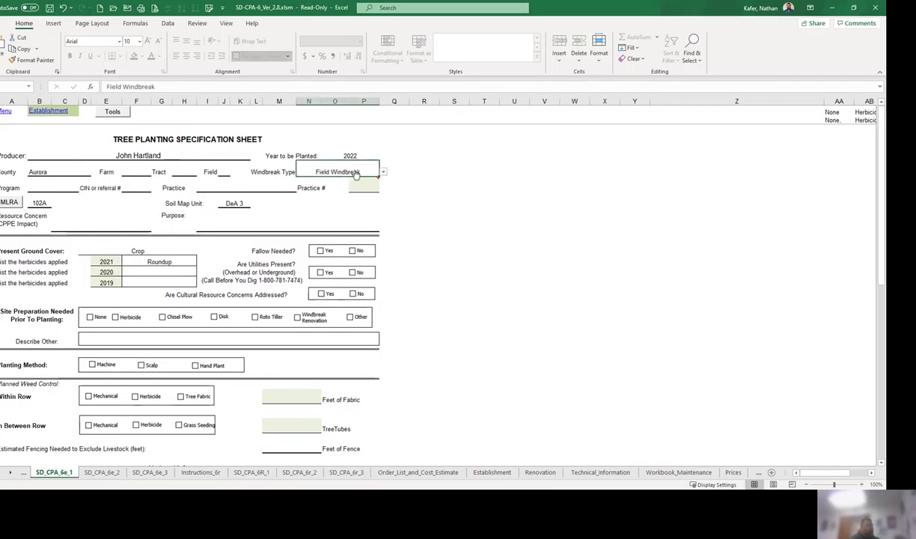
{"action": "left_click", "coordinate": [384, 173]}
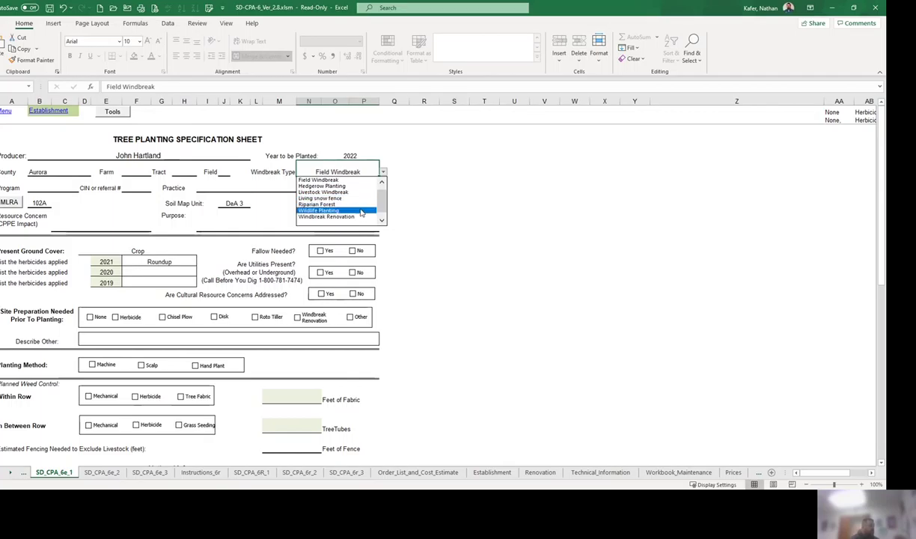
{"action": "scroll", "coordinate": [364, 184], "scroll_direction": "up", "scroll_amount": 1}
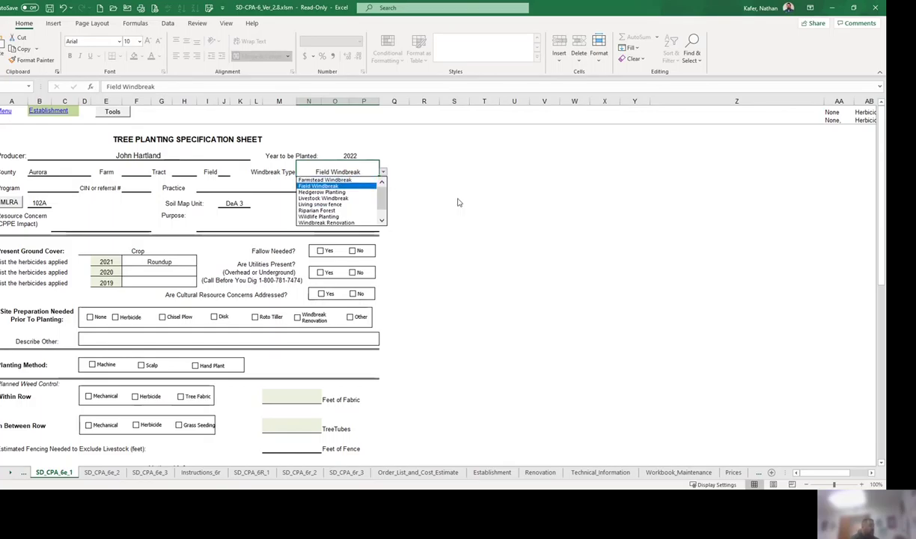
{"action": "key", "text": "Escape"}
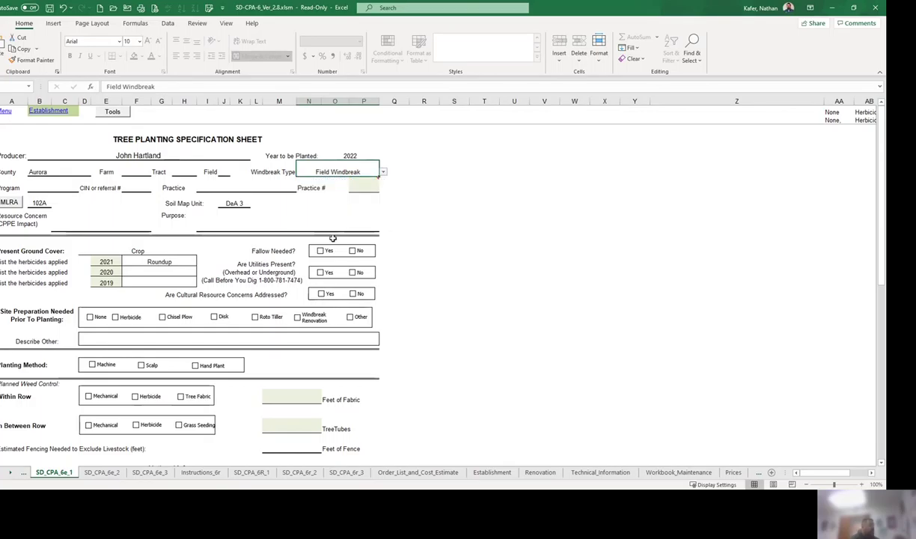
- Set the Program to GRANT and the Practice to Windbreak/Shelterbelt Establishment
{"action": "left_click", "coordinate": [43, 181]}
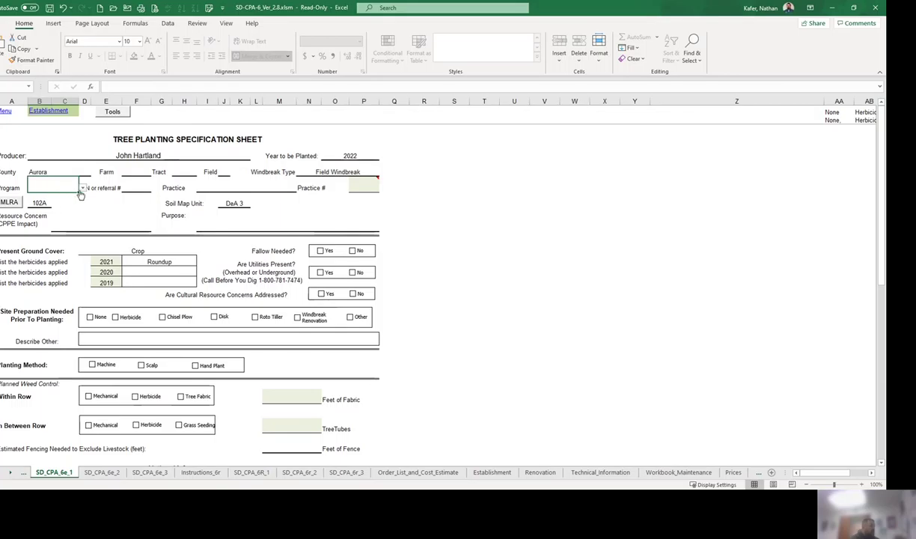
{"action": "left_click", "coordinate": [82, 188]}
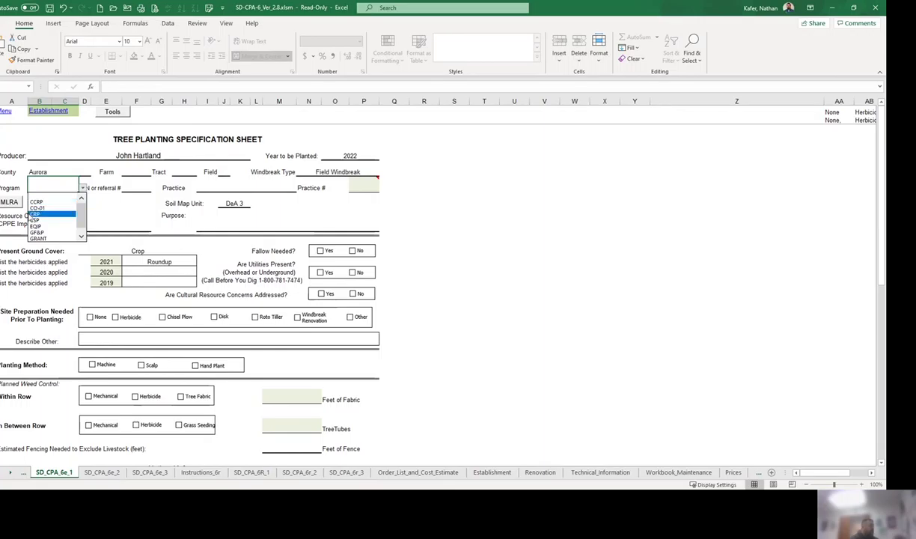
{"action": "left_click", "coordinate": [55, 236]}
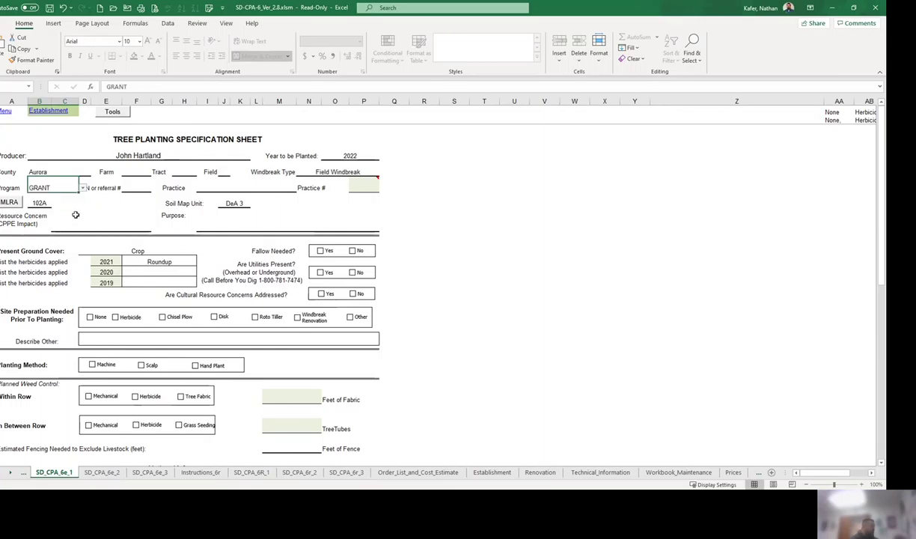
{"action": "left_click", "coordinate": [199, 185]}
{"action": "left_click", "coordinate": [300, 188]}
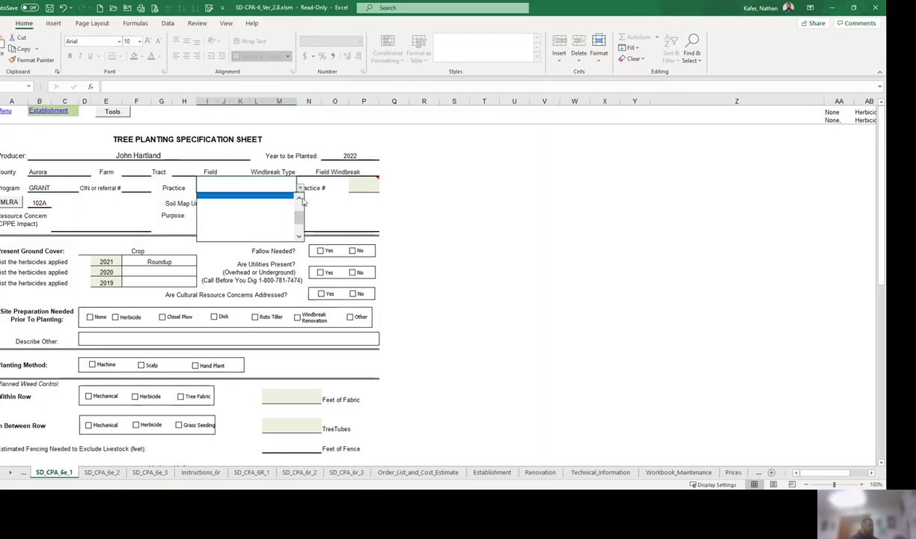
{"action": "scroll", "coordinate": [289, 209], "scroll_direction": "up", "scroll_amount": 2}
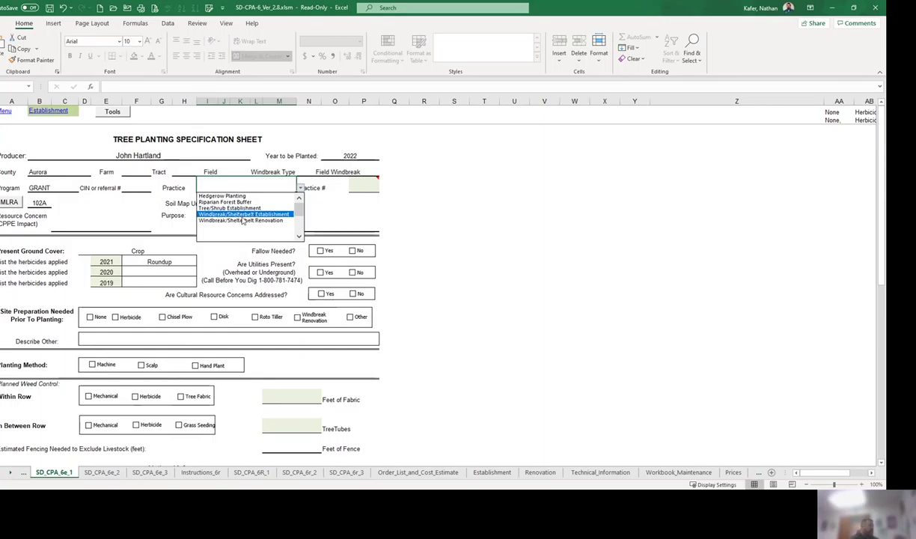
{"action": "left_click", "coordinate": [242, 214]}
{"action": "mouse_move", "coordinate": [354, 190]}
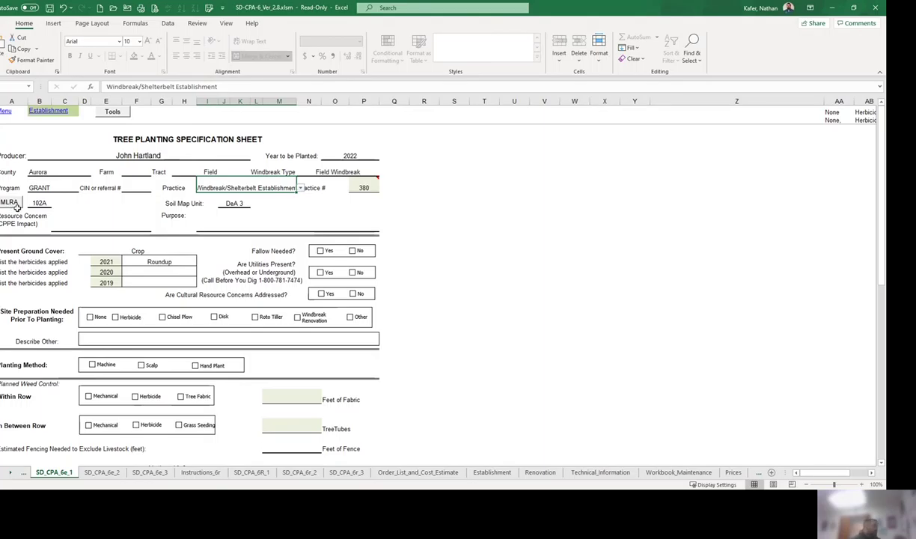
- Check the available MLRA choices and the Soil Map Unit entry on the specification sheet
{"action": "left_click", "coordinate": [39, 201]}
{"action": "left_click", "coordinate": [54, 203]}
{"action": "scroll", "coordinate": [53, 233], "scroll_direction": "up", "scroll_amount": 2}
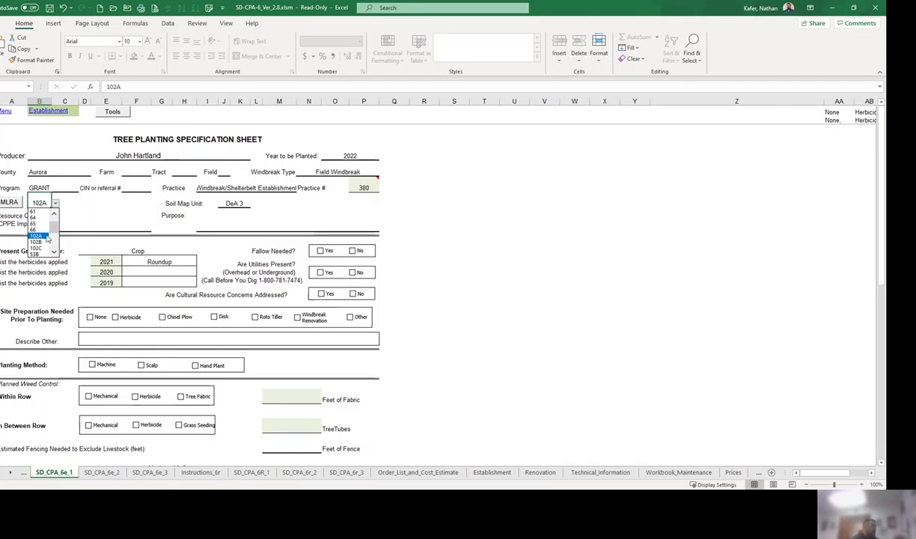
{"action": "left_click", "coordinate": [106, 215]}
{"action": "left_click", "coordinate": [136, 214]}
{"action": "left_click", "coordinate": [237, 204]}
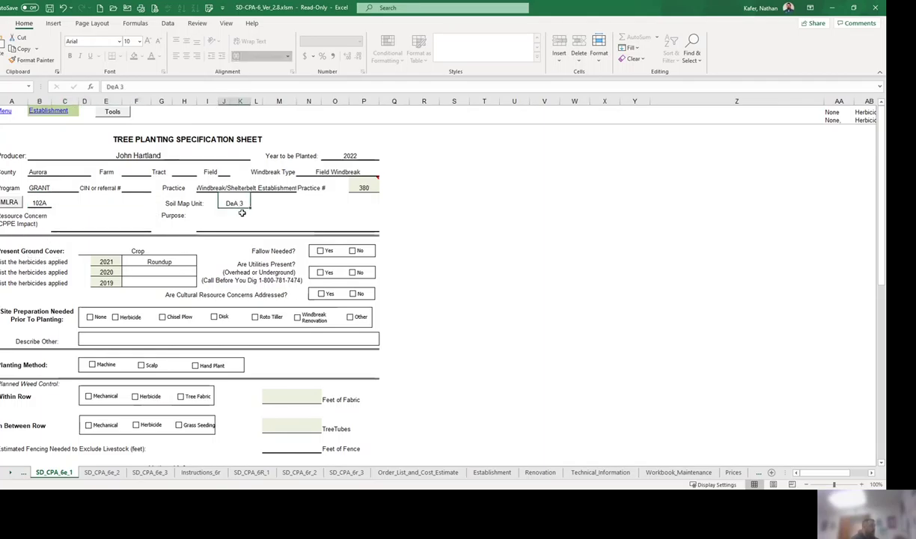
- Set the Resource Concern on the specification sheet to Soil Erosion Wind Erosion (5)
{"action": "left_click", "coordinate": [117, 216]}
{"action": "left_click", "coordinate": [155, 214]}
{"action": "left_click_drag", "start_coordinate": [155, 252], "coordinate": [156, 240]}
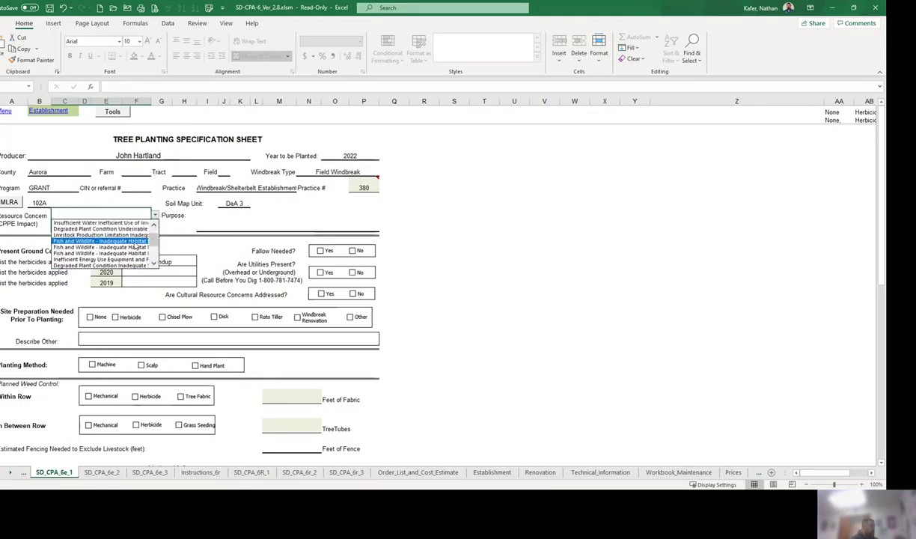
{"action": "scroll", "coordinate": [150, 238], "scroll_direction": "up", "scroll_amount": 3}
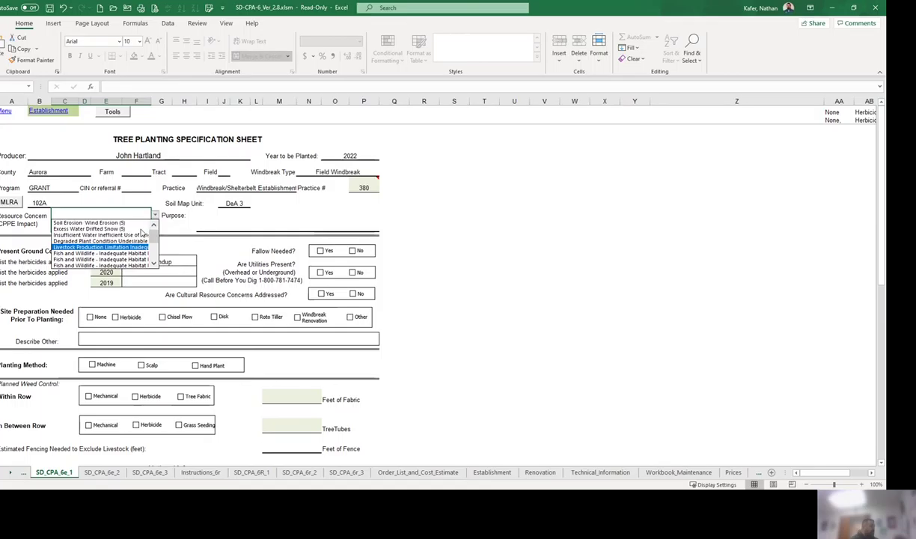
{"action": "left_click", "coordinate": [123, 223]}
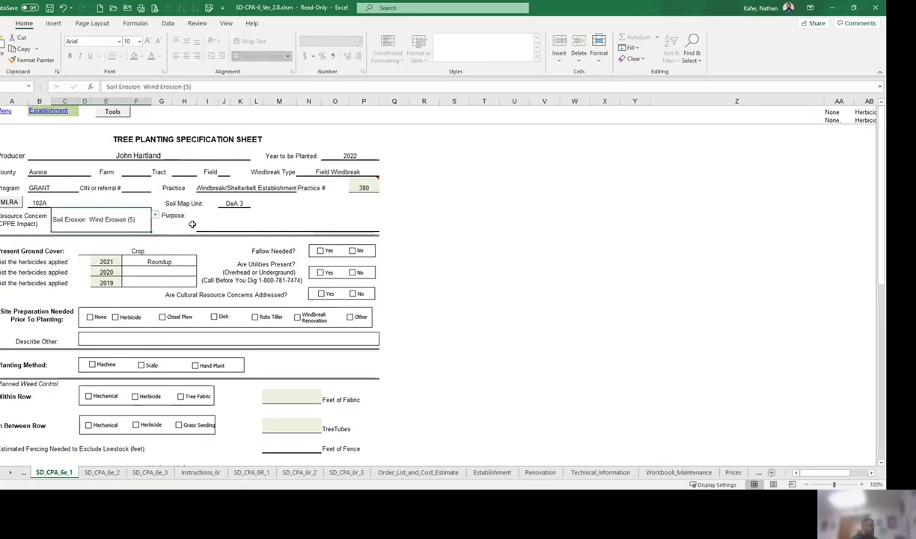
- Set the Purpose to 422 - Living fences
{"action": "left_click", "coordinate": [239, 218]}
{"action": "left_click", "coordinate": [383, 218]}
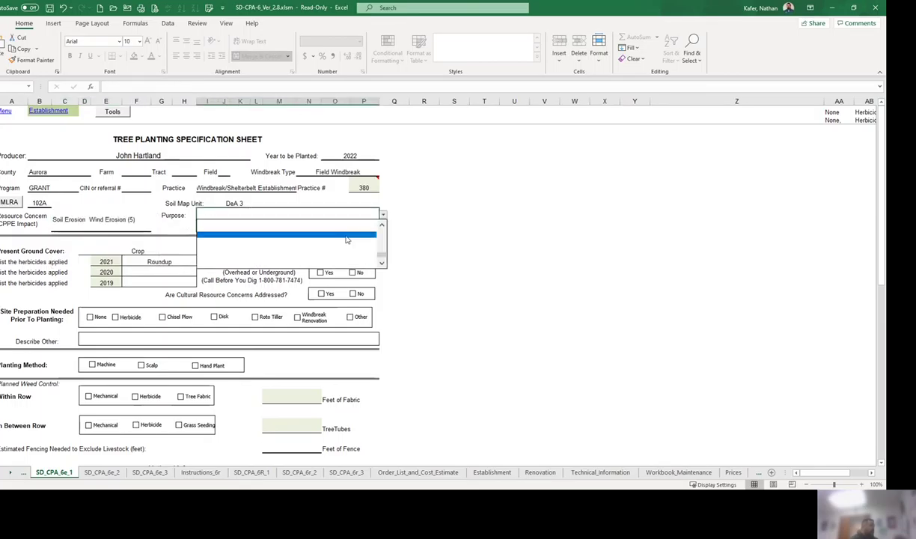
{"action": "left_click_drag", "start_coordinate": [381, 259], "coordinate": [388, 238]}
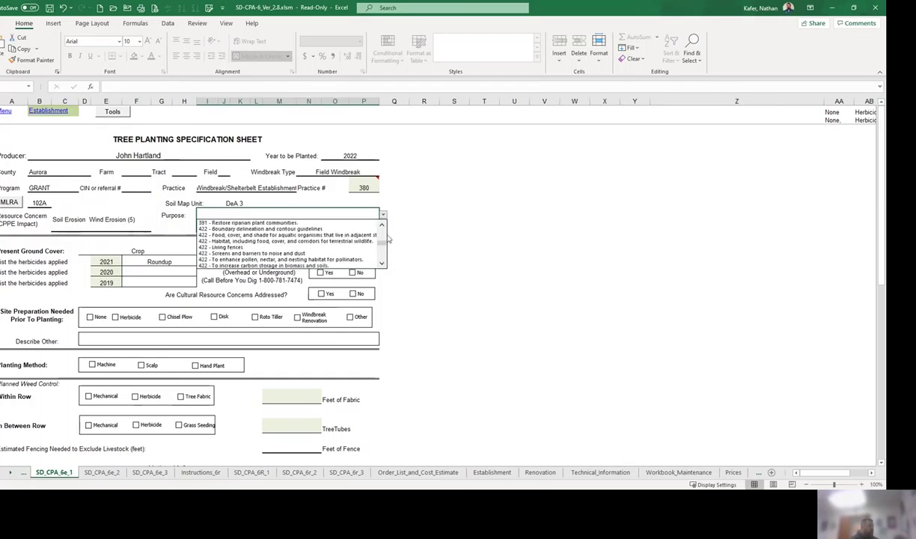
{"action": "left_click", "coordinate": [346, 247]}
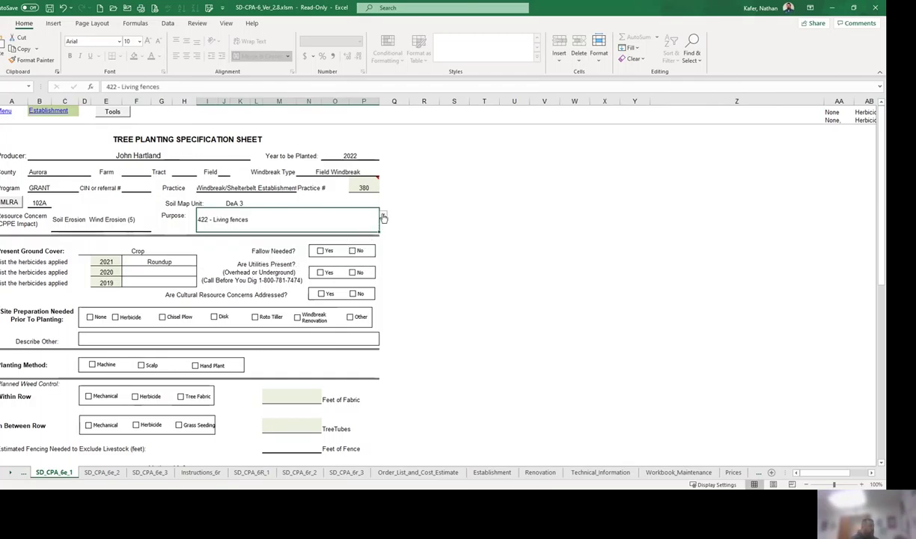
- Set the Purpose to 380 - Reduce soil erosion from wind, matching the windbreak practice number
{"action": "left_click", "coordinate": [382, 215]}
{"action": "left_click", "coordinate": [382, 225]}
{"action": "left_click", "coordinate": [382, 224]}
{"action": "scroll", "coordinate": [381, 227], "scroll_direction": "up", "scroll_amount": 7}
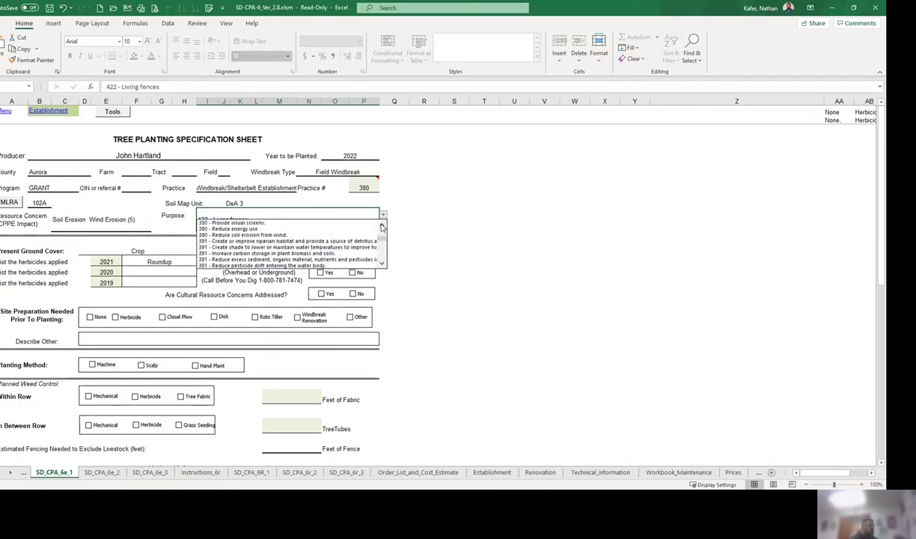
{"action": "scroll", "coordinate": [382, 226], "scroll_direction": "up", "scroll_amount": 4}
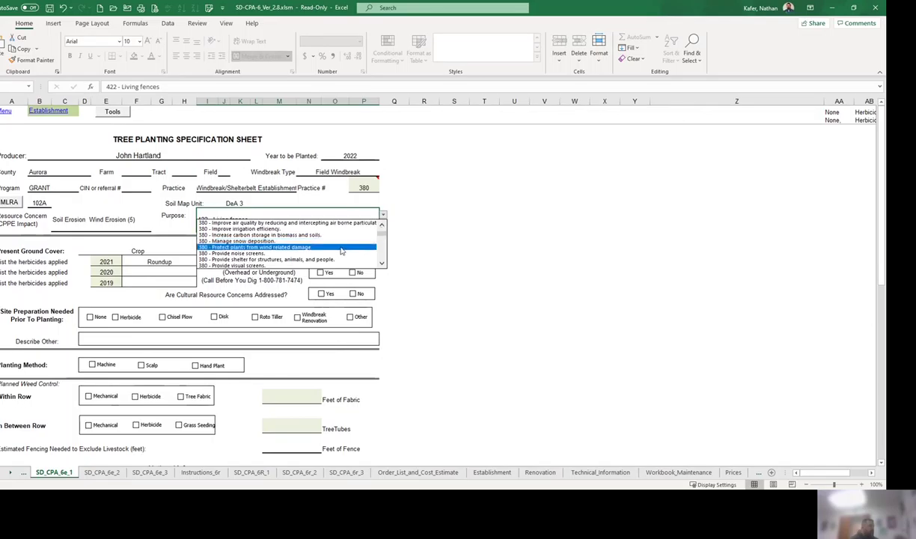
{"action": "scroll", "coordinate": [382, 226], "scroll_direction": "up", "scroll_amount": 3}
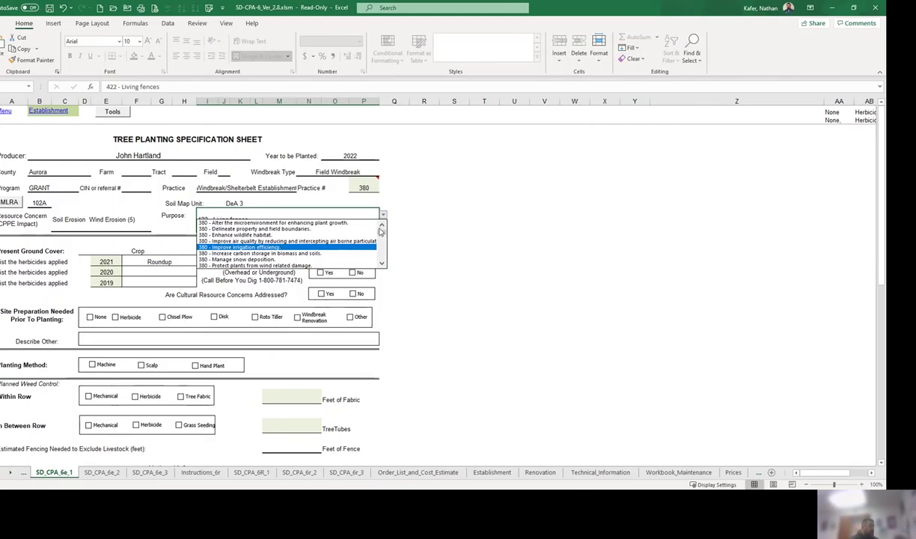
{"action": "left_click", "coordinate": [382, 264]}
{"action": "left_click", "coordinate": [382, 264]}
{"action": "left_click", "coordinate": [382, 263]}
{"action": "left_click", "coordinate": [382, 263]}
{"action": "left_click", "coordinate": [383, 264]}
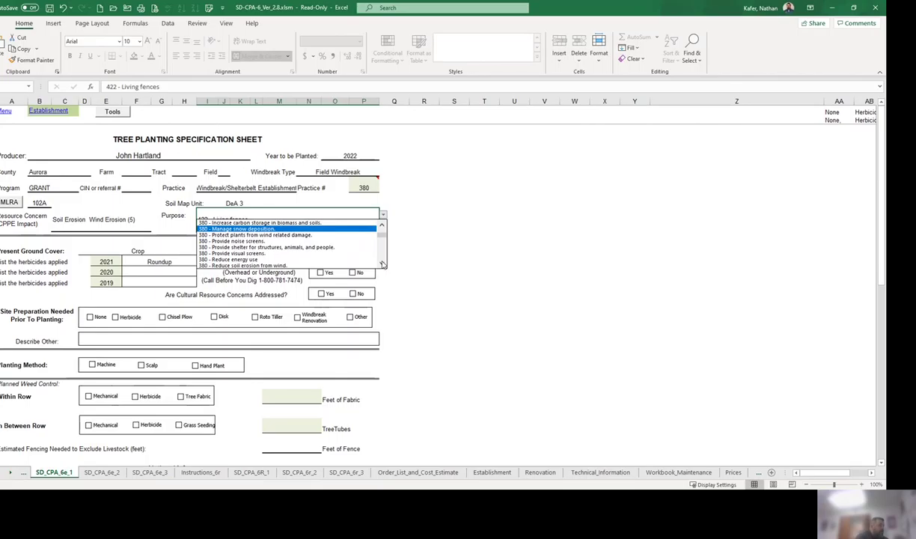
{"action": "left_click", "coordinate": [383, 264]}
{"action": "left_click", "coordinate": [383, 263]}
{"action": "left_click", "coordinate": [383, 263]}
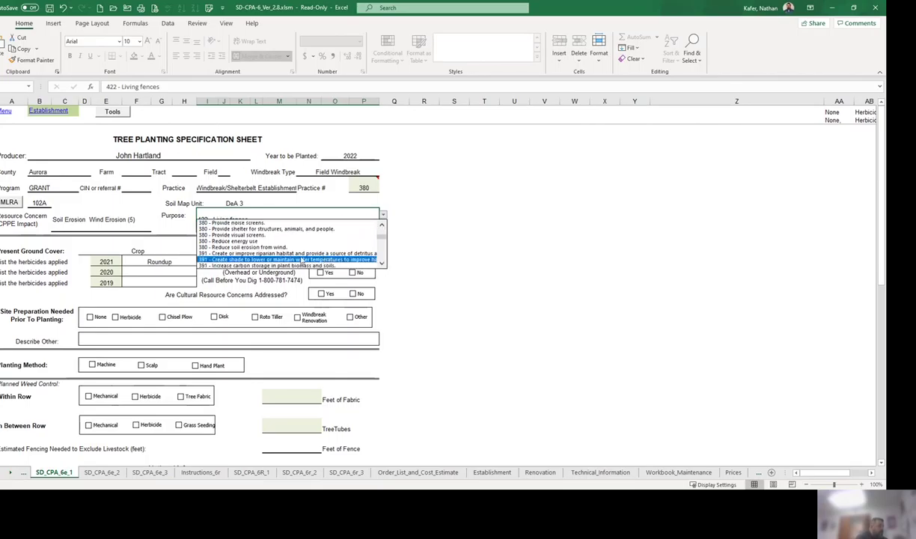
{"action": "left_click", "coordinate": [273, 248]}
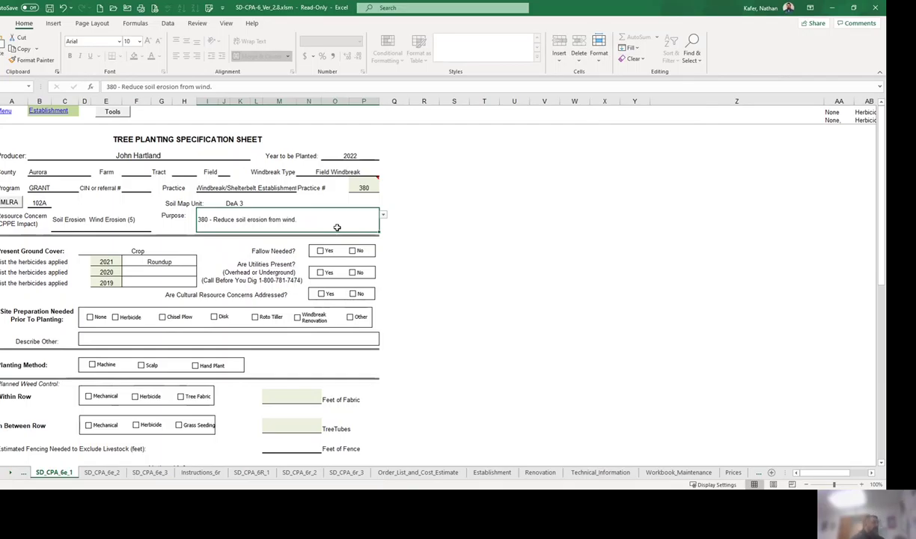
- Answer No for Fallow Needed, and Yes for both Utilities Present and Cultural Resource Concerns Addressed
{"action": "left_click", "coordinate": [146, 250]}
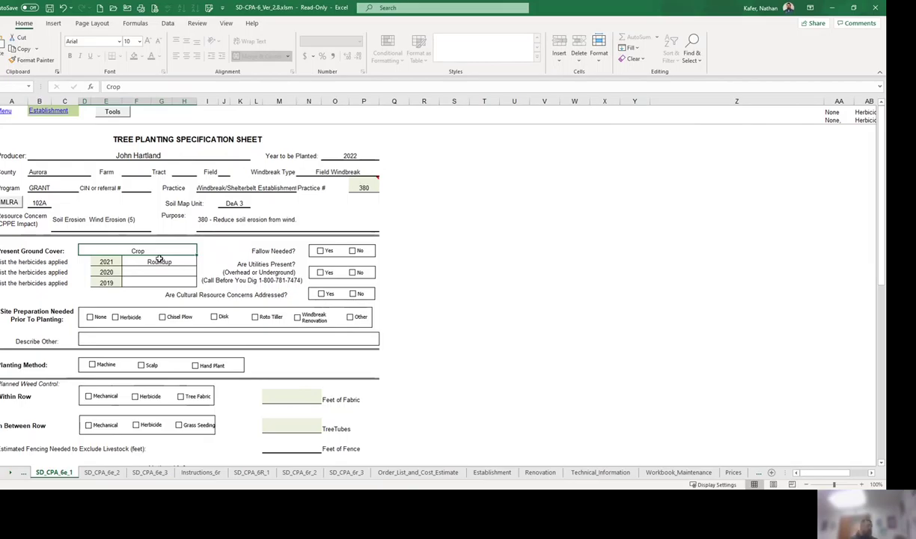
{"action": "left_click", "coordinate": [165, 260]}
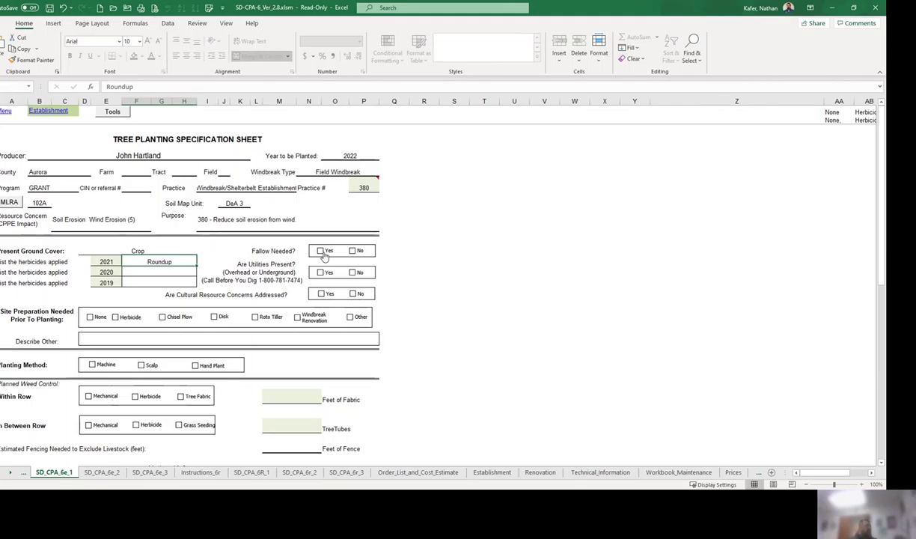
{"action": "left_click", "coordinate": [357, 252]}
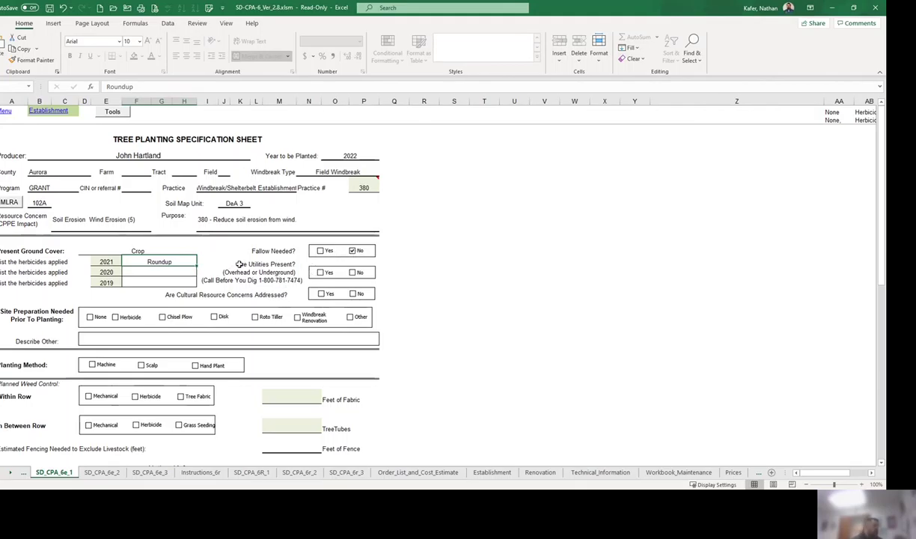
{"action": "left_click", "coordinate": [321, 274]}
{"action": "left_click", "coordinate": [319, 293]}
- Mark Disk and Roto Tiller as site preparation, and Machine and Hand Plant as planting methods
{"action": "left_click", "coordinate": [214, 317]}
{"action": "left_click", "coordinate": [253, 315]}
{"action": "scroll", "coordinate": [224, 359], "scroll_direction": "down", "scroll_amount": 1}
- Set planned weed control to Tree Fabric within the row, and Mechanical and Herbicide in between rows
{"action": "scroll", "coordinate": [230, 369], "scroll_direction": "down", "scroll_amount": 3}
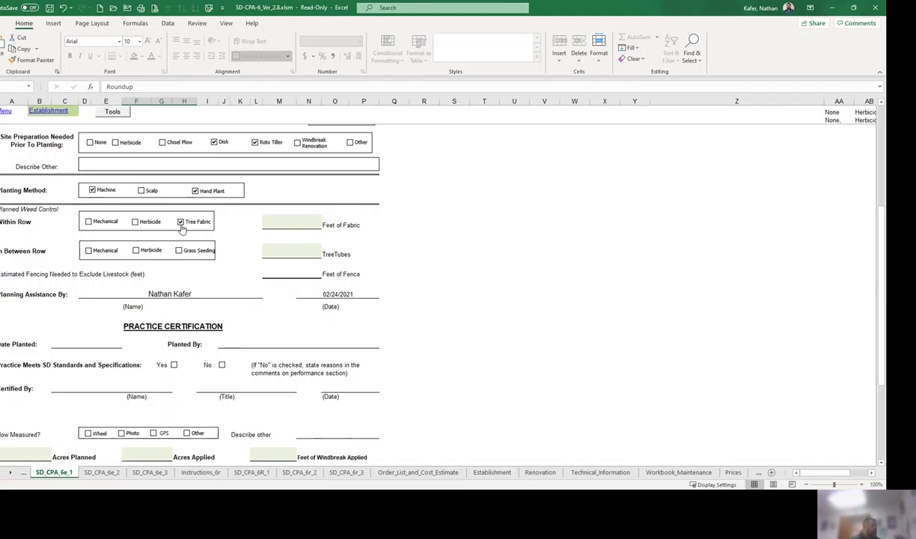
{"action": "left_click", "coordinate": [89, 251]}
{"action": "left_click", "coordinate": [136, 250]}
- Review the TreeTubes formula, the Feet of Fence entry, and the Planning Assistance name and date fields
{"action": "left_click", "coordinate": [278, 250]}
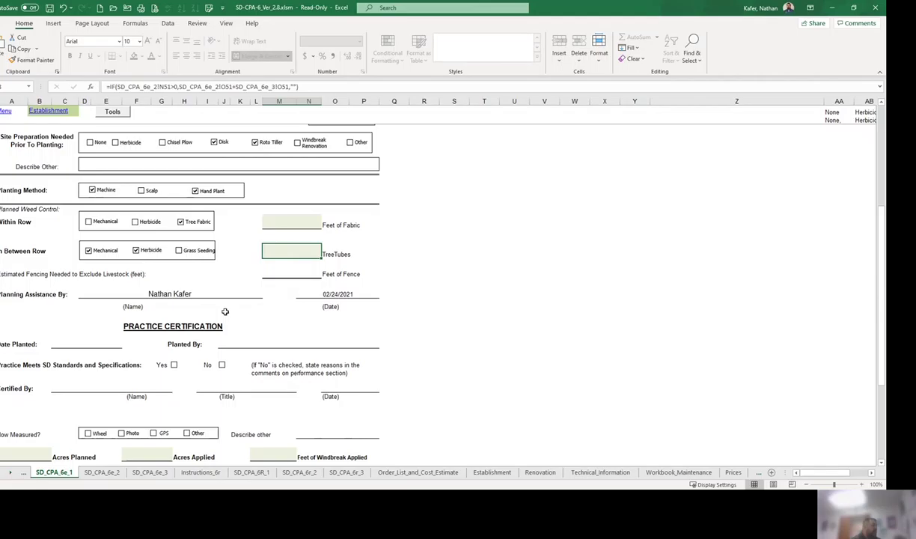
{"action": "left_click", "coordinate": [299, 271]}
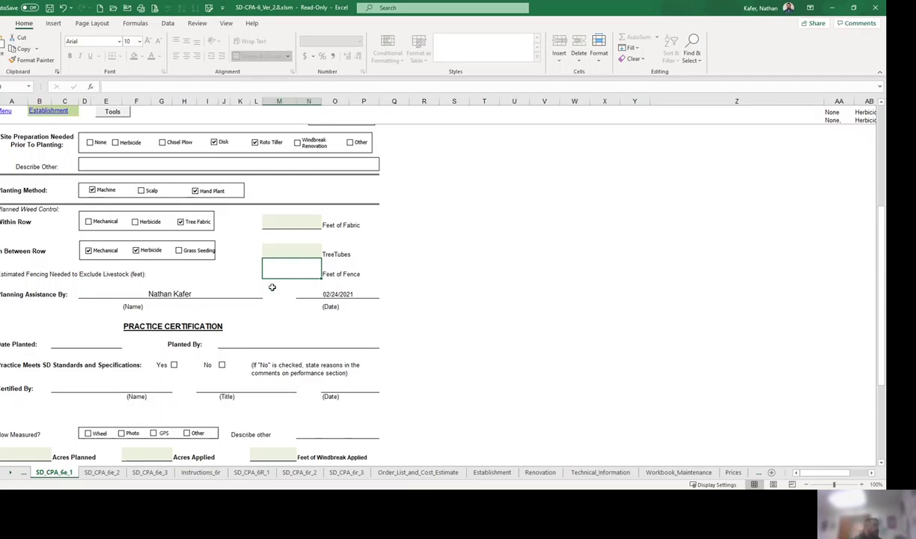
{"action": "left_click", "coordinate": [188, 287]}
{"action": "left_click", "coordinate": [346, 286]}
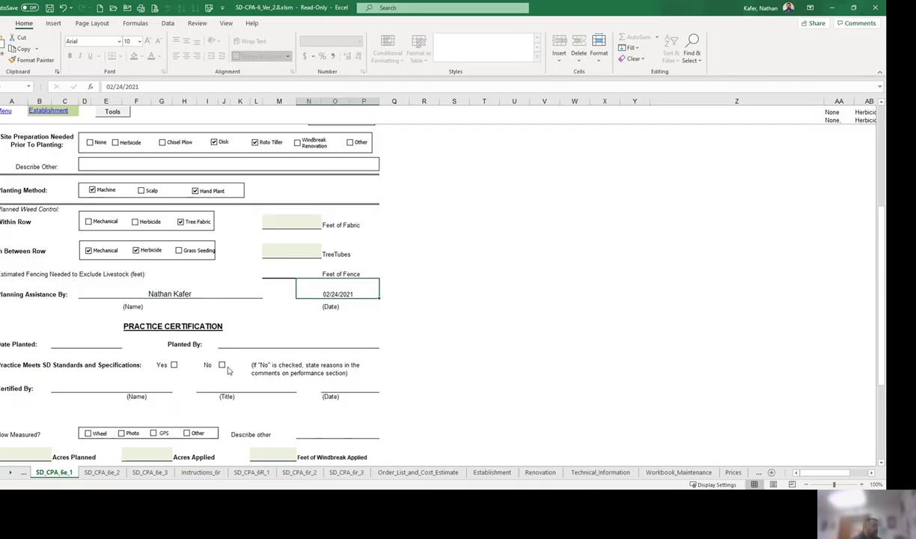
- In Practice Certification, review the planting and certifier fields and mark Yes for Practice Meets SD Standards and Specifications
{"action": "scroll", "coordinate": [229, 371], "scroll_direction": "down", "scroll_amount": 3}
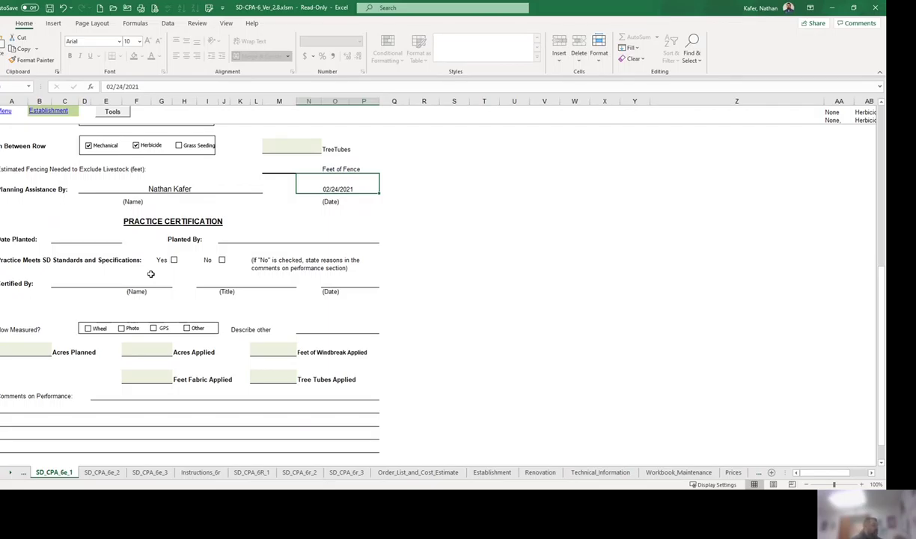
{"action": "left_click", "coordinate": [95, 229]}
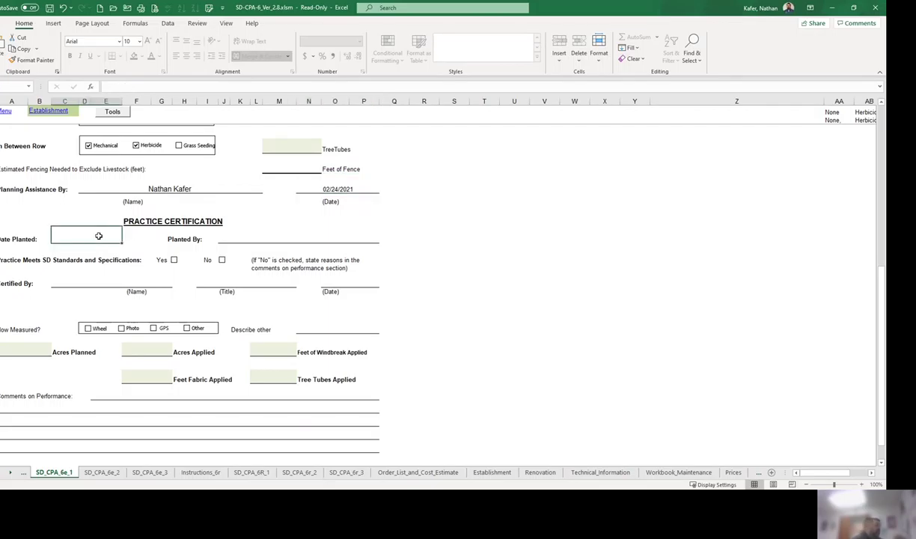
{"action": "left_click", "coordinate": [274, 238]}
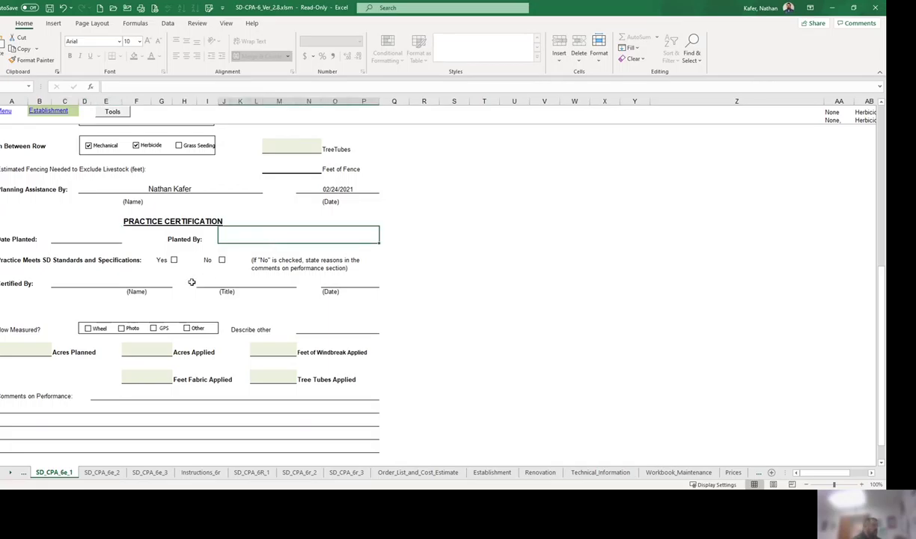
{"action": "left_click", "coordinate": [173, 260]}
{"action": "left_click", "coordinate": [113, 275]}
{"action": "left_click", "coordinate": [229, 280]}
{"action": "left_click", "coordinate": [323, 275]}
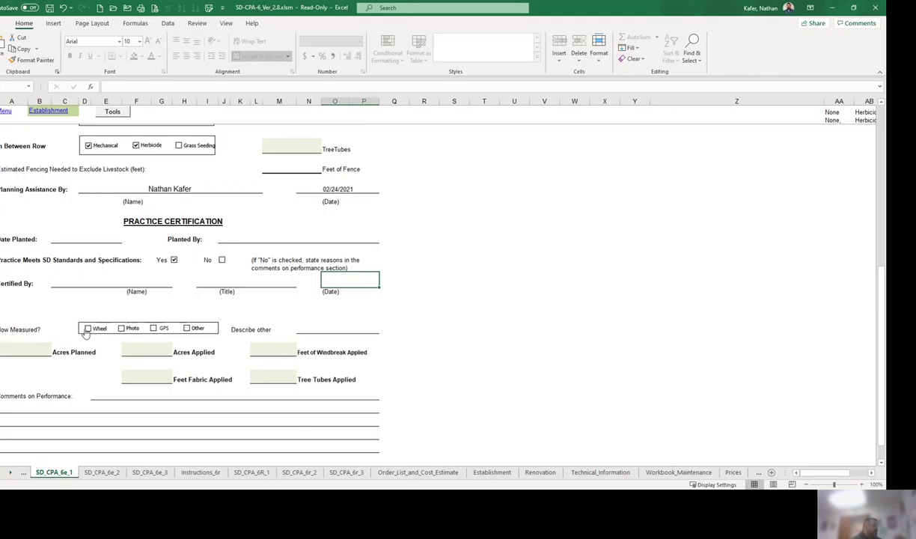
- Mark Wheel and GPS under How Measured, and check the Comments on Performance lines
{"action": "left_click", "coordinate": [87, 329]}
{"action": "left_click", "coordinate": [153, 328]}
{"action": "left_click", "coordinate": [131, 394]}
{"action": "left_click", "coordinate": [120, 419]}
{"action": "left_click", "coordinate": [131, 432]}
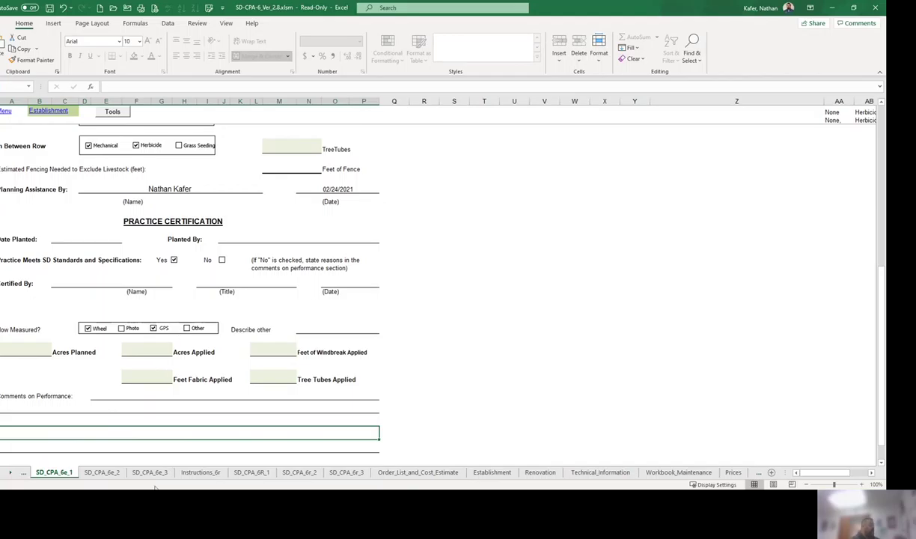
- On sheet SD_CPA_6e_2, set site 1's CTSG to 3 and its isolation spacing to 25 feet
{"action": "left_click", "coordinate": [101, 472]}
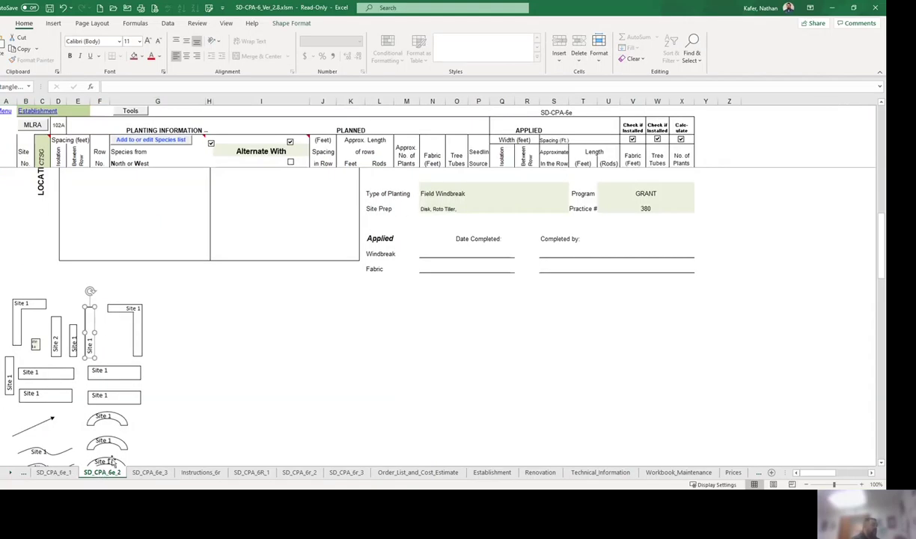
{"action": "scroll", "coordinate": [133, 421], "scroll_direction": "up", "scroll_amount": 10}
{"action": "scroll", "coordinate": [140, 436], "scroll_direction": "up", "scroll_amount": 3}
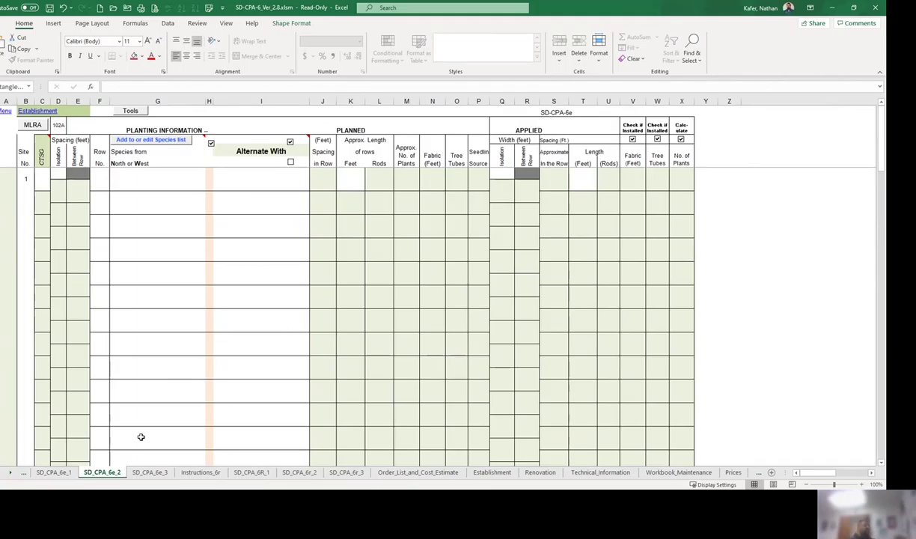
{"action": "left_click", "coordinate": [37, 182]}
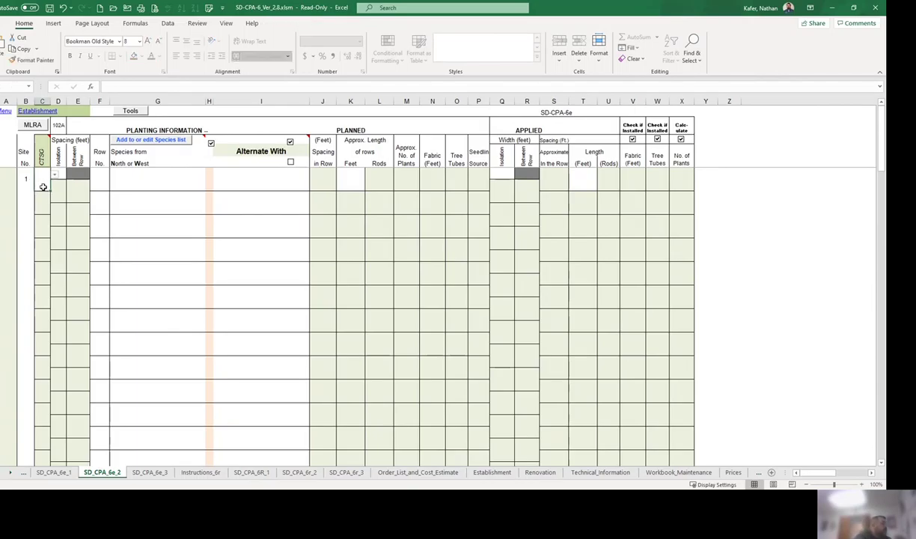
{"action": "left_click", "coordinate": [54, 177]}
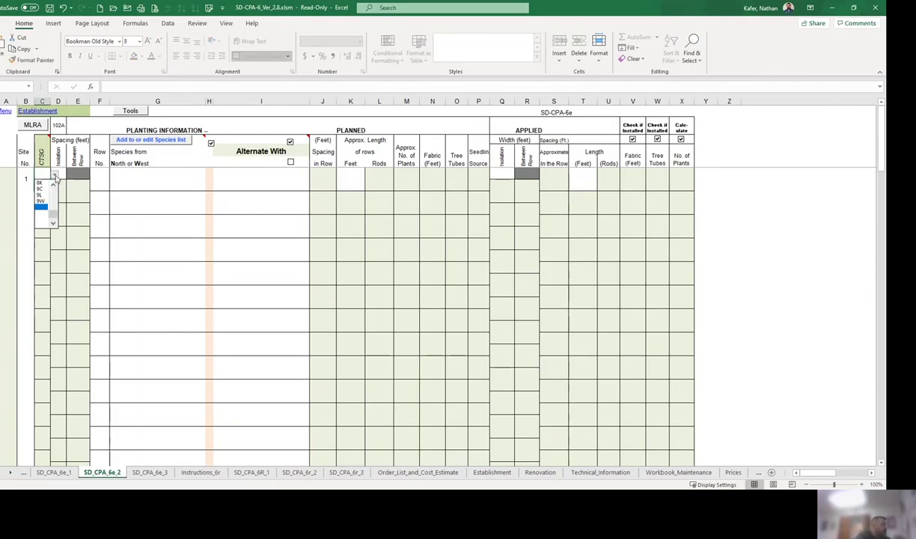
{"action": "left_click_drag", "start_coordinate": [54, 217], "coordinate": [55, 193]}
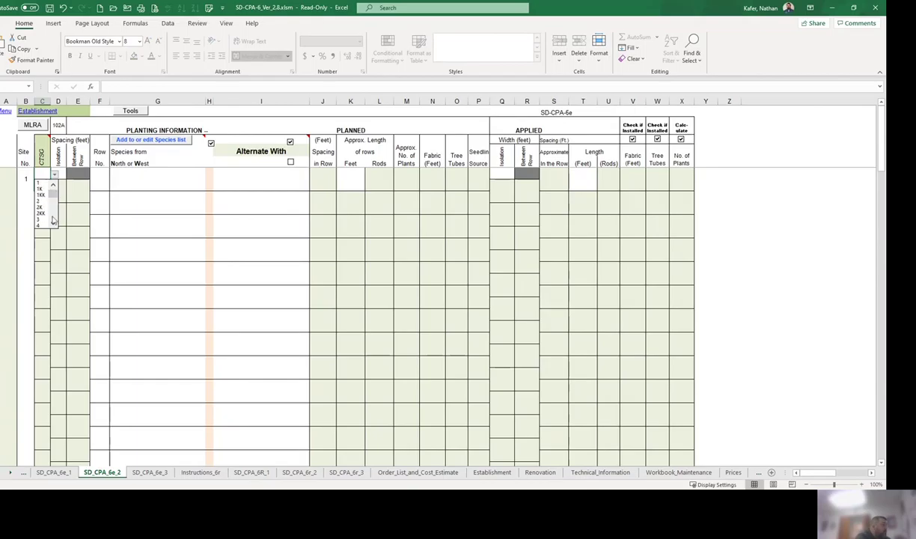
{"action": "left_click", "coordinate": [41, 219]}
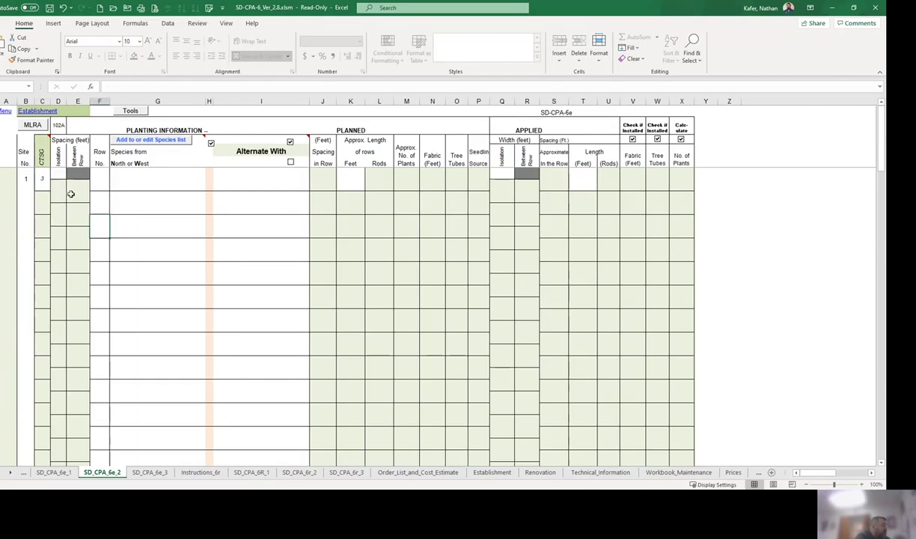
{"action": "left_click", "coordinate": [59, 175]}
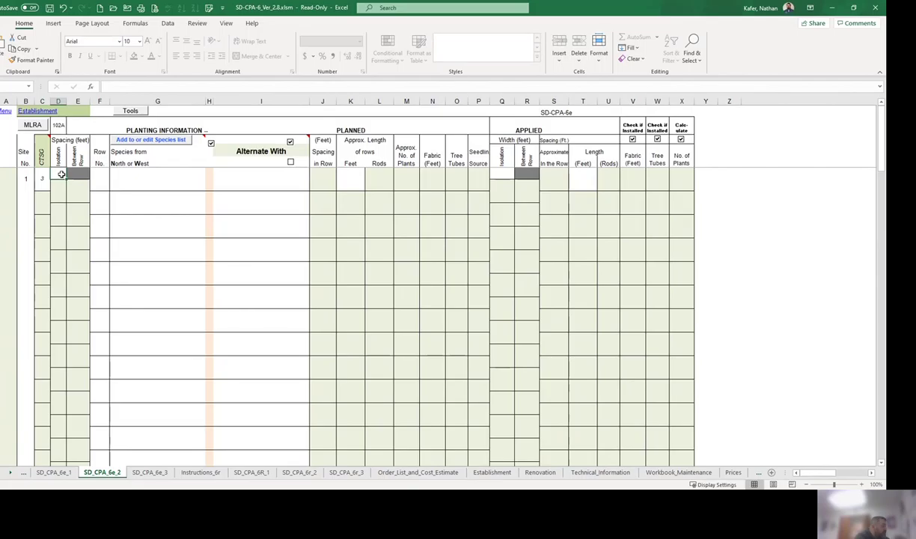
{"action": "type", "text": "25"}
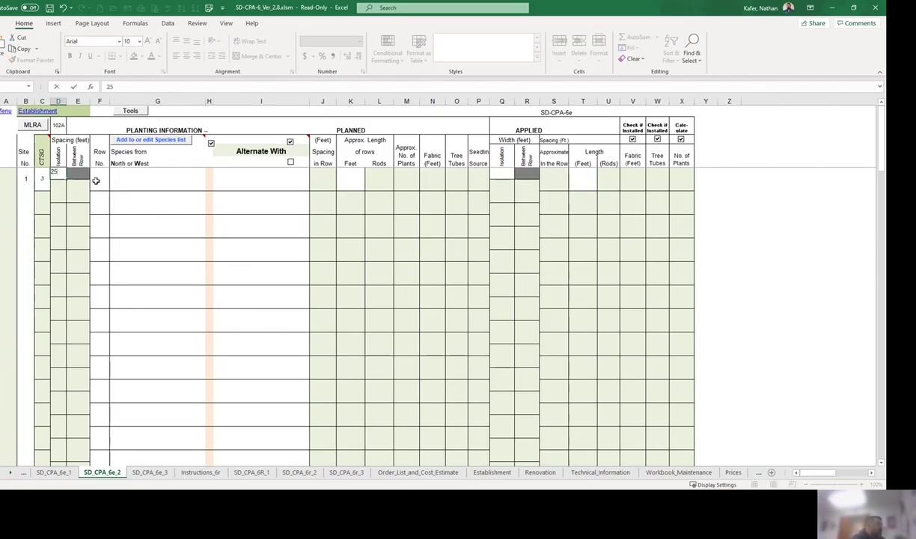
- Number four planting rows for site 1 as 1, 2, 3 and 4
{"action": "left_click", "coordinate": [98, 182]}
{"action": "type", "text": "1"}
{"action": "key", "text": "Return"}
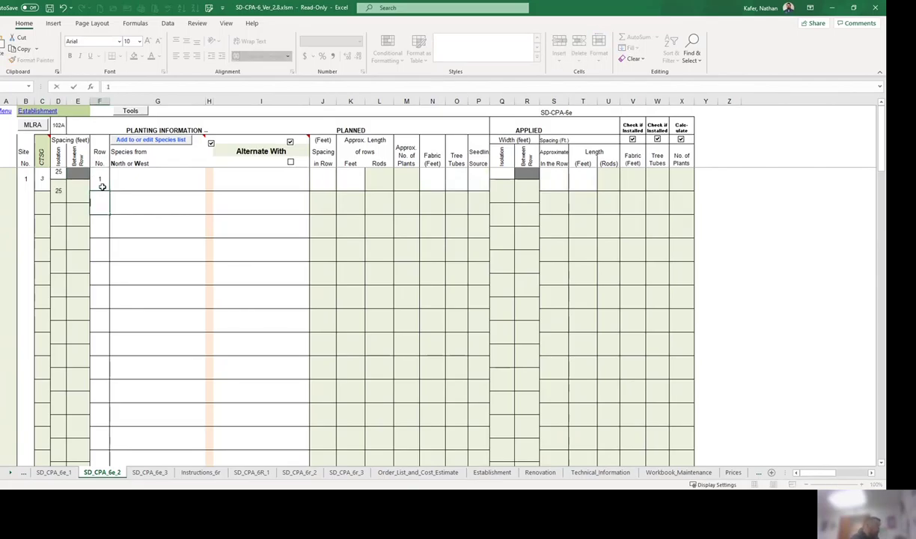
{"action": "type", "text": "2"}
{"action": "key", "text": "Return"}
{"action": "type", "text": "3"}
{"action": "key", "text": "Return"}
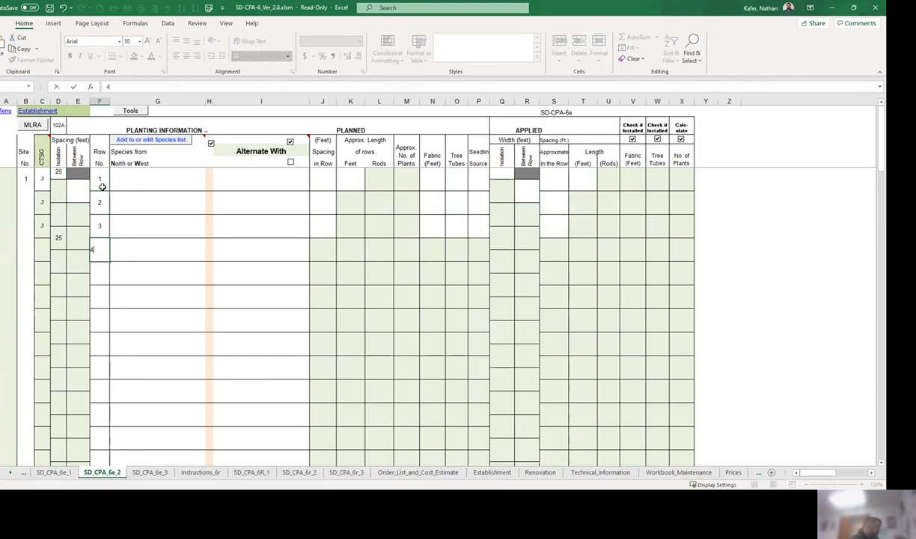
{"action": "type", "text": "4"}
{"action": "key", "text": "Return"}
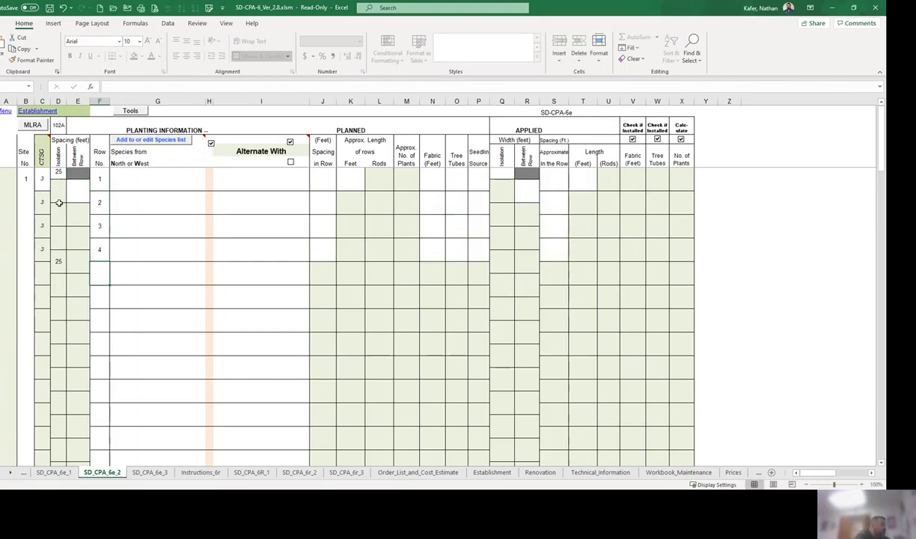
- Set site 1's planned between-row spacing to 14 feet
{"action": "left_click", "coordinate": [79, 181]}
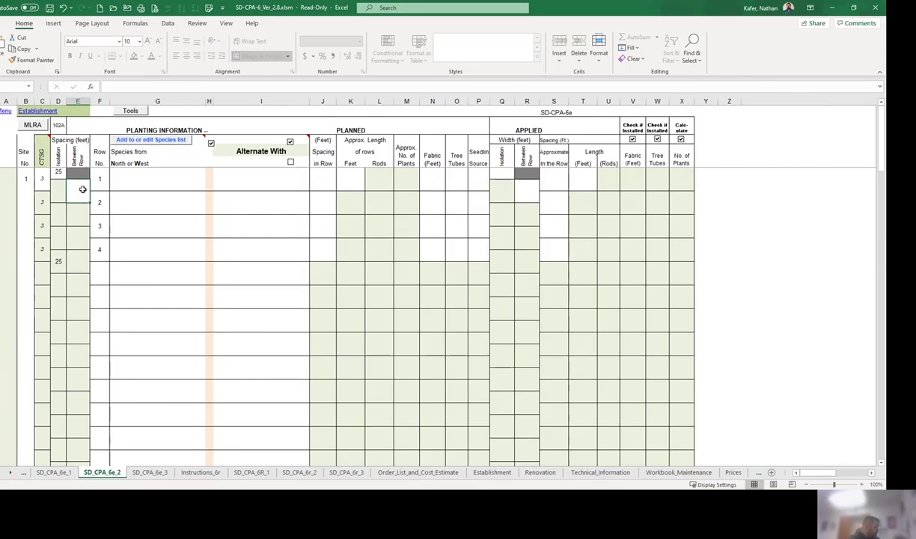
{"action": "type", "text": "14"}
{"action": "left_click", "coordinate": [145, 227]}
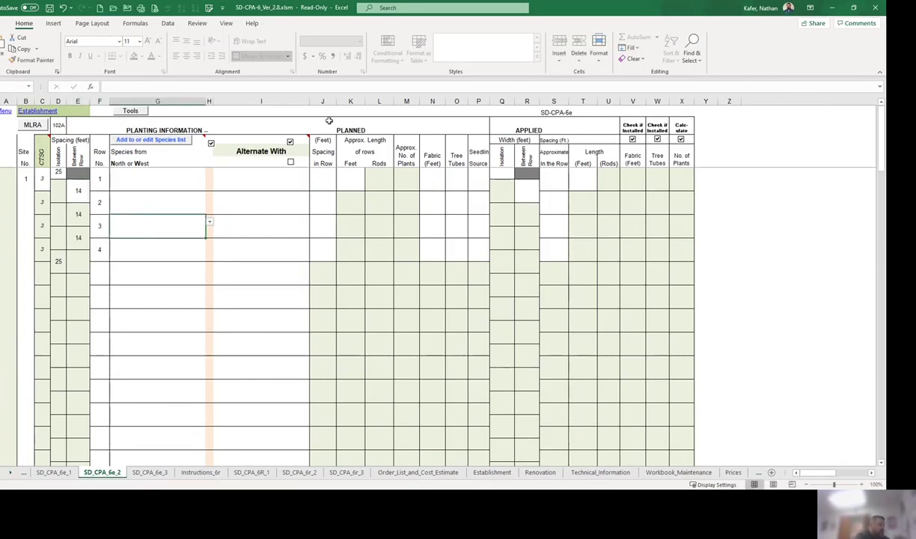
- Choose American hazelnut as the species for planting row 1 of site 1
{"action": "left_click", "coordinate": [182, 177]}
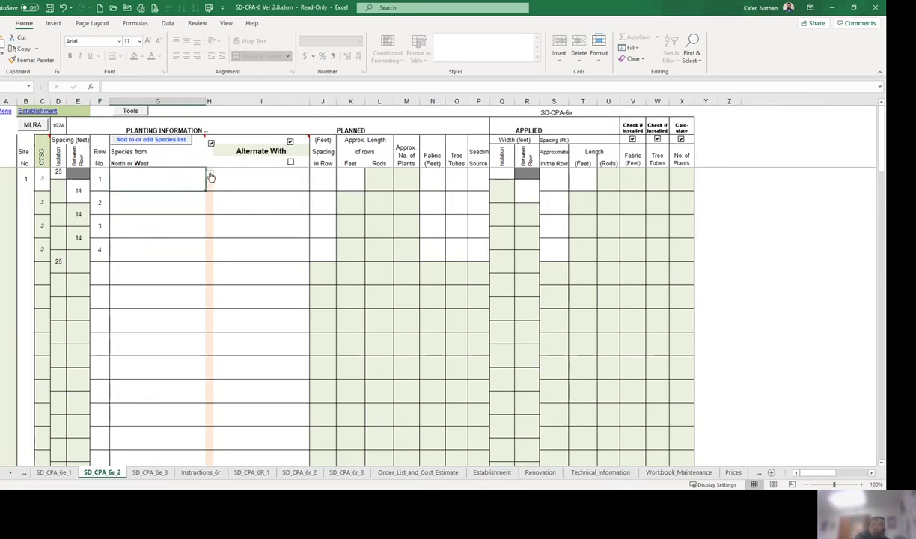
{"action": "left_click", "coordinate": [210, 175]}
{"action": "scroll", "coordinate": [195, 209], "scroll_direction": "down", "scroll_amount": 5}
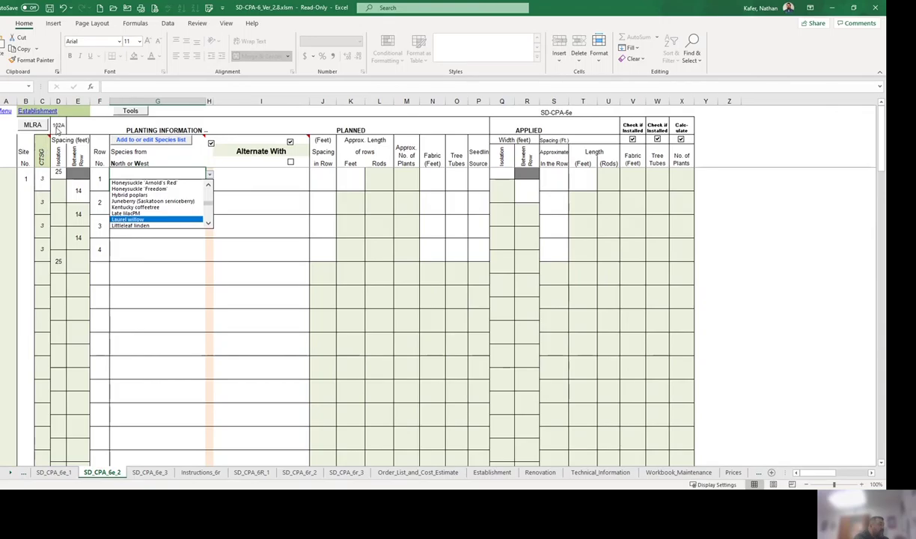
{"action": "left_click_drag", "start_coordinate": [211, 204], "coordinate": [211, 192]}
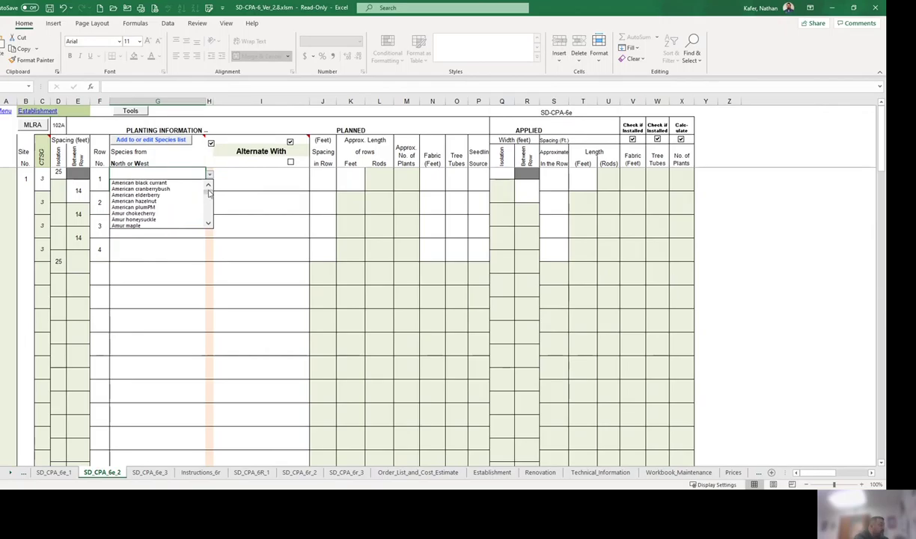
{"action": "left_click", "coordinate": [180, 200]}
- Choose Kentucky coffeetree as the species for planting row 2
{"action": "left_click", "coordinate": [162, 203]}
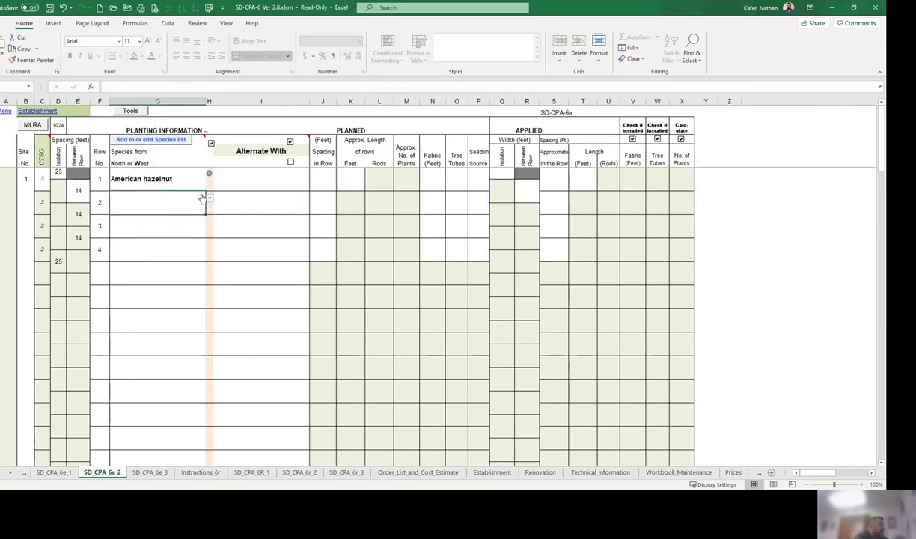
{"action": "left_click", "coordinate": [209, 198]}
{"action": "left_click_drag", "start_coordinate": [210, 202], "coordinate": [212, 220]}
{"action": "left_click", "coordinate": [211, 221]}
{"action": "left_click", "coordinate": [212, 237]}
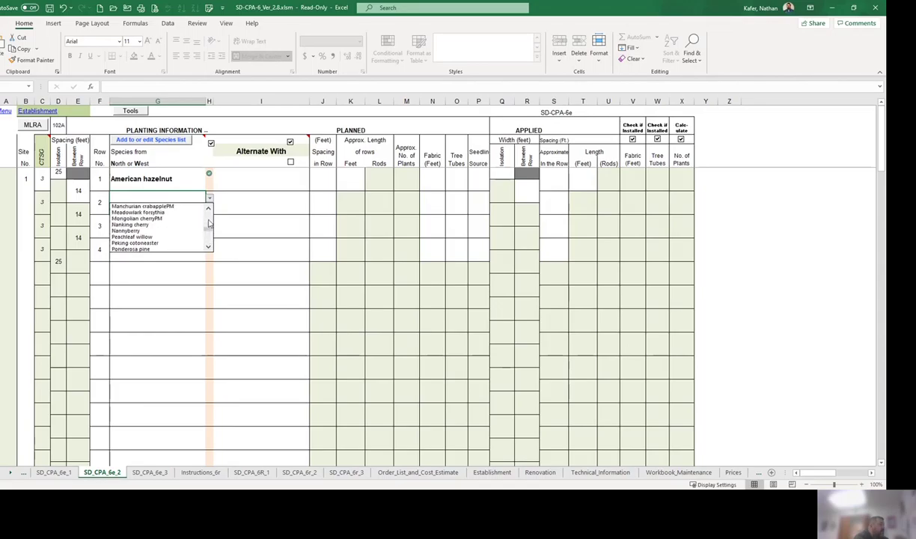
{"action": "key", "text": "Escape"}
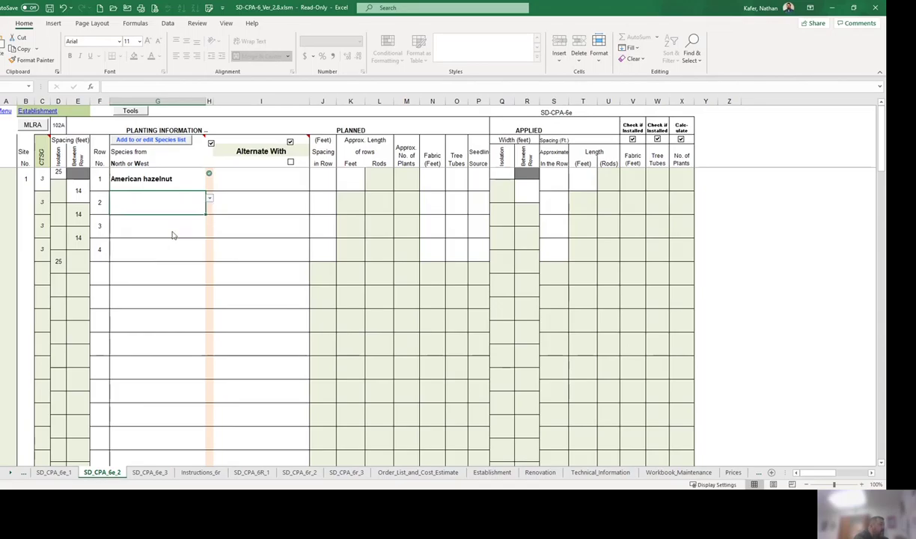
- Choose Eastern redcedar as the species for planting row 3
{"action": "left_click", "coordinate": [165, 227]}
{"action": "left_click", "coordinate": [210, 223]}
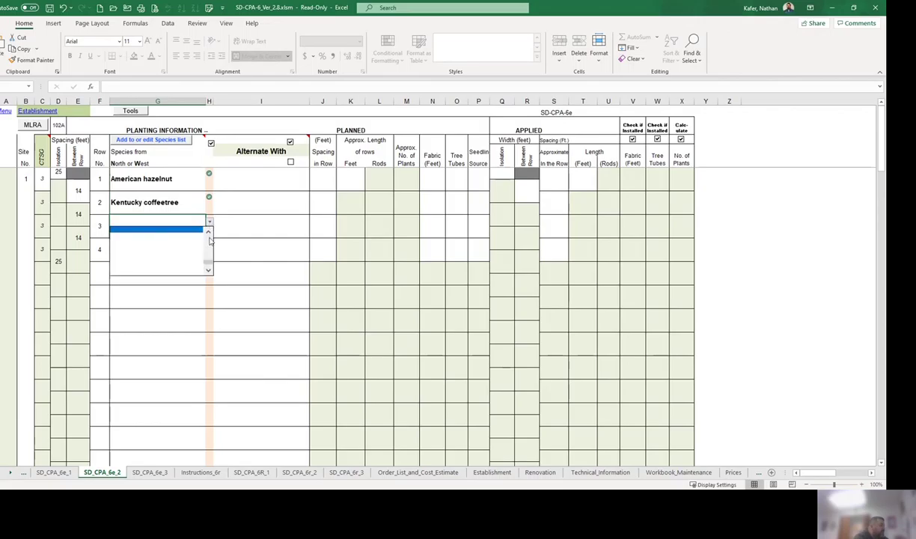
{"action": "scroll", "coordinate": [209, 243], "scroll_direction": "down", "scroll_amount": 5}
{"action": "scroll", "coordinate": [209, 244], "scroll_direction": "up", "scroll_amount": 3}
{"action": "scroll", "coordinate": [209, 244], "scroll_direction": "up", "scroll_amount": 3}
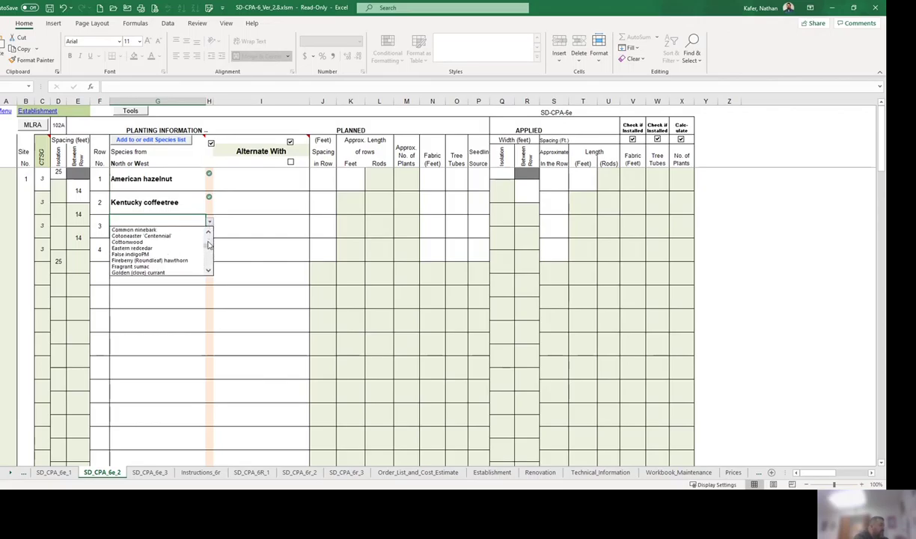
{"action": "left_click", "coordinate": [186, 249]}
- Choose American elderberry as the species for planting row 4
{"action": "left_click", "coordinate": [187, 250]}
{"action": "left_click", "coordinate": [210, 246]}
{"action": "scroll", "coordinate": [209, 265], "scroll_direction": "down", "scroll_amount": 10}
{"action": "left_click_drag", "start_coordinate": [211, 270], "coordinate": [209, 261]}
{"action": "left_click", "coordinate": [143, 265]}
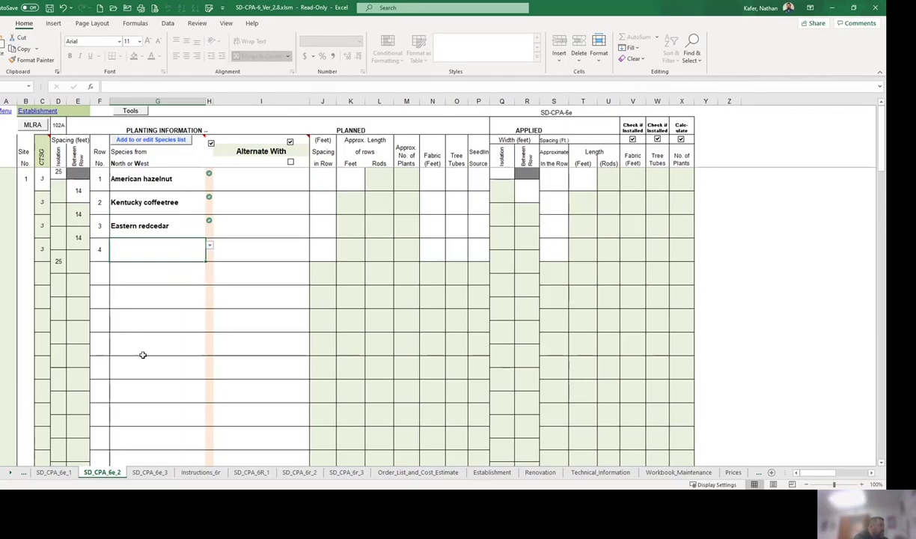
{"action": "left_click", "coordinate": [139, 359]}
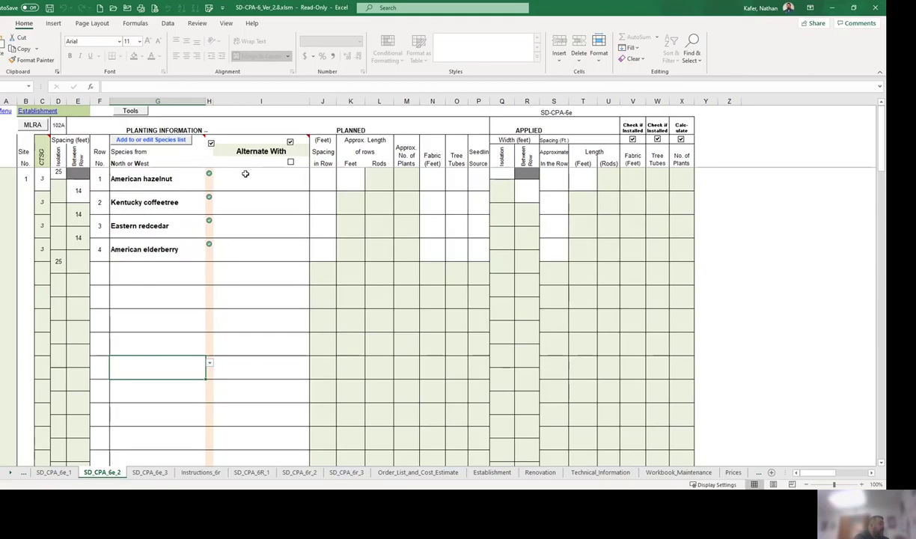
- Add Boxelder as the Alternate With species for row 2
{"action": "left_click", "coordinate": [157, 201]}
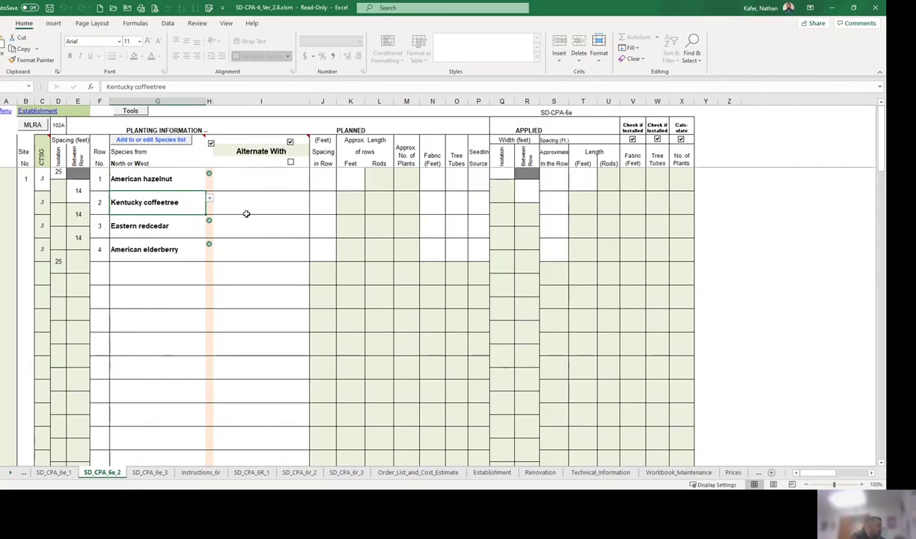
{"action": "left_click", "coordinate": [239, 204]}
{"action": "left_click", "coordinate": [313, 198]}
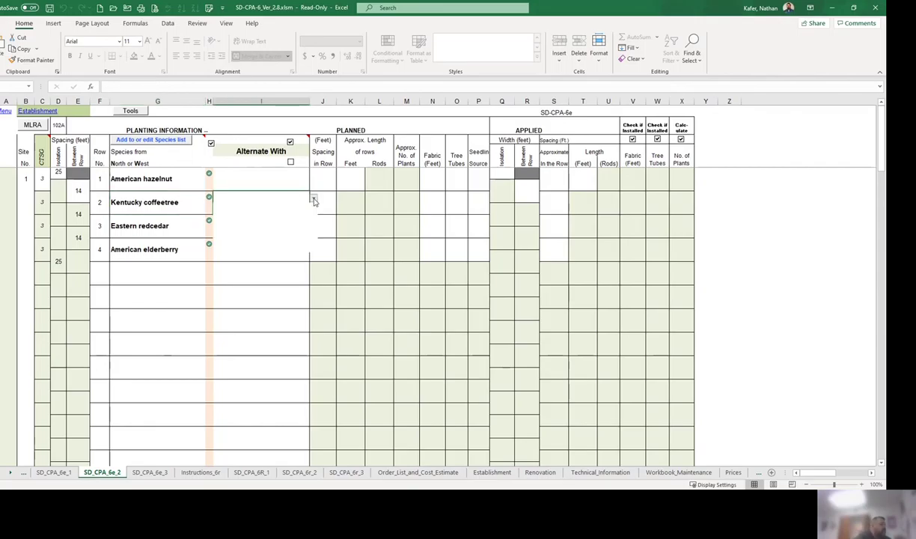
{"action": "scroll", "coordinate": [311, 223], "scroll_direction": "up", "scroll_amount": 5}
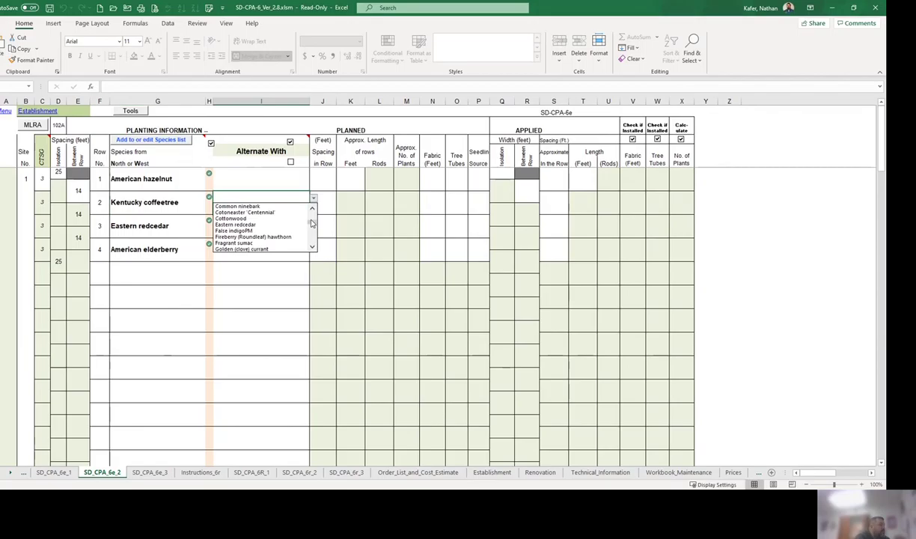
{"action": "left_click", "coordinate": [274, 219]}
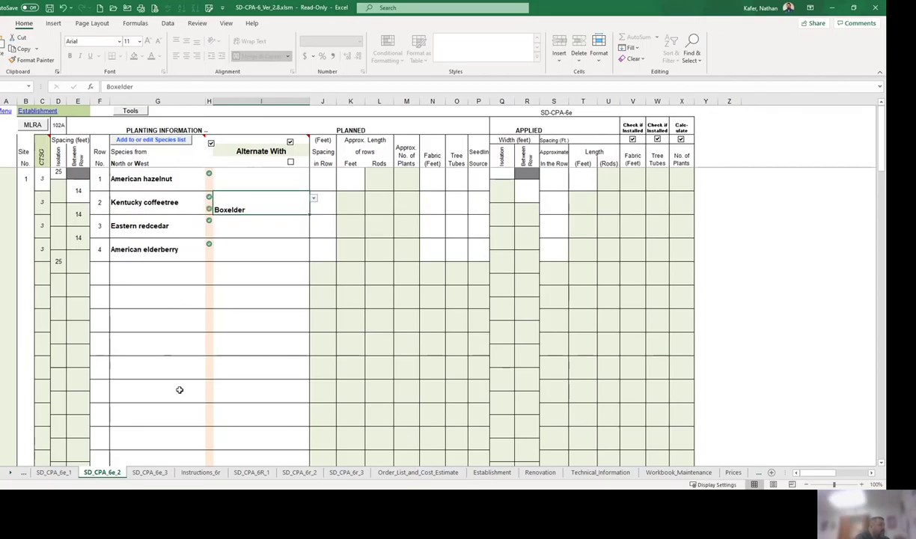
- Add Amur chokecherry as the Alternate With species for row 4
{"action": "left_click", "coordinate": [238, 247]}
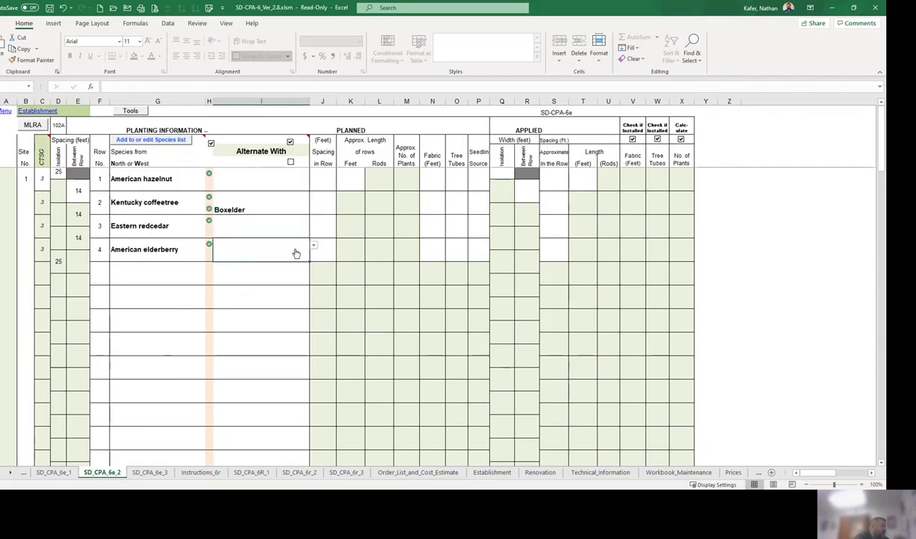
{"action": "left_click", "coordinate": [313, 247]}
{"action": "left_click_drag", "start_coordinate": [313, 289], "coordinate": [311, 265]}
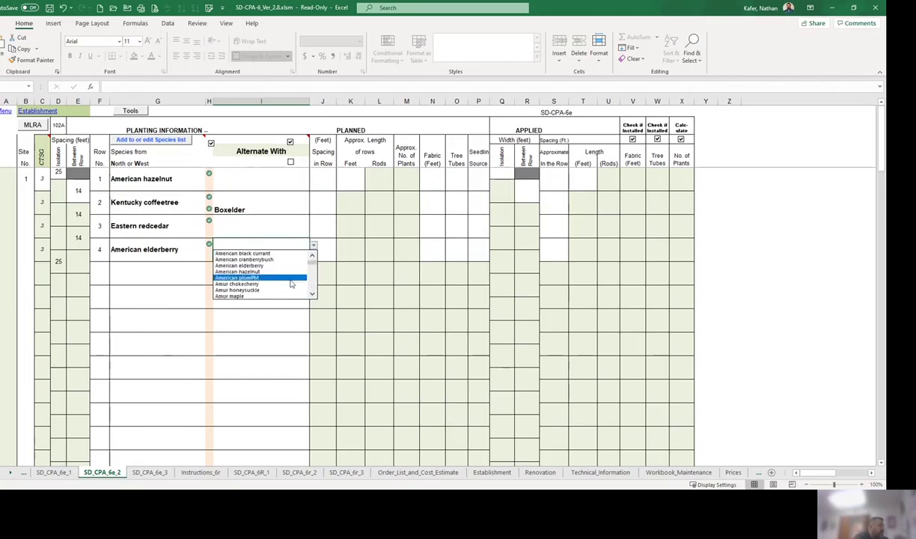
{"action": "left_click", "coordinate": [283, 284]}
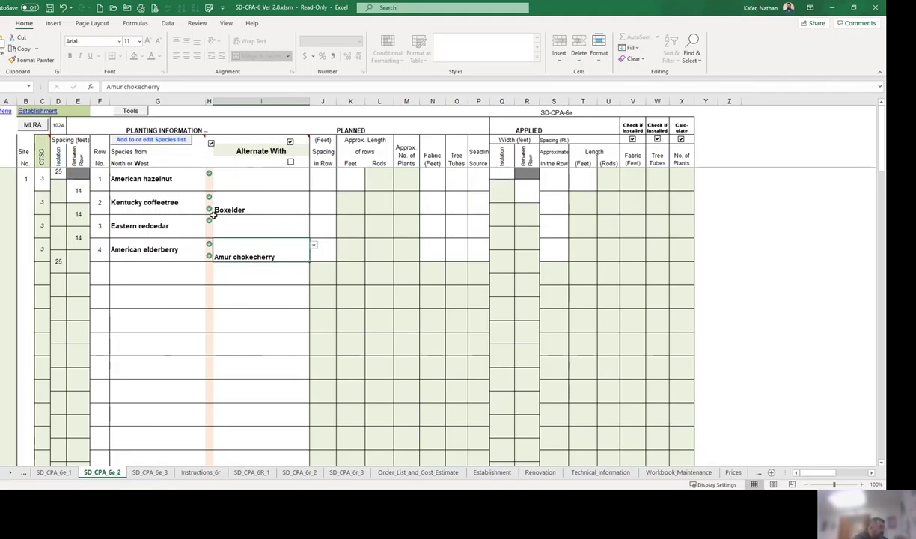
- Change site 1's CTSG to 8K to check the chosen species against that soil group
{"action": "left_click", "coordinate": [40, 180]}
{"action": "left_click", "coordinate": [54, 173]}
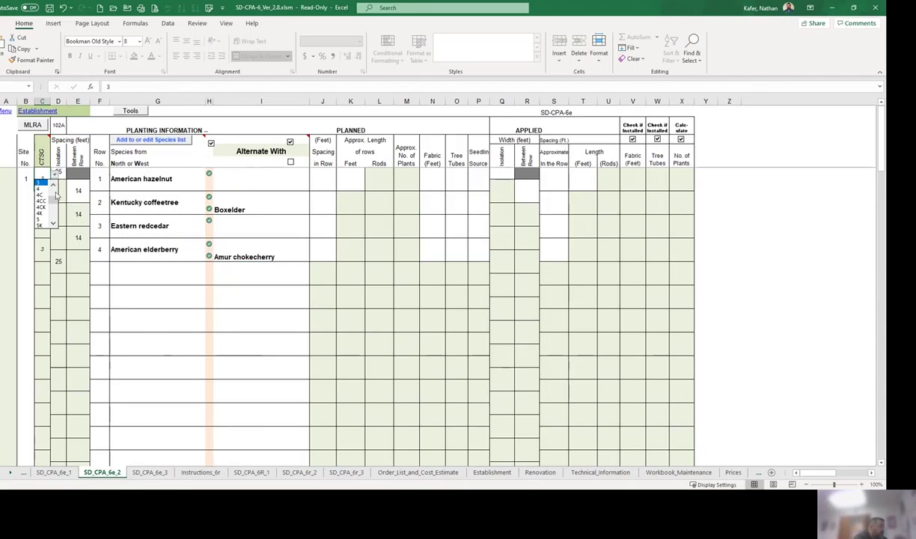
{"action": "left_click", "coordinate": [40, 225]}
{"action": "left_click", "coordinate": [44, 258]}
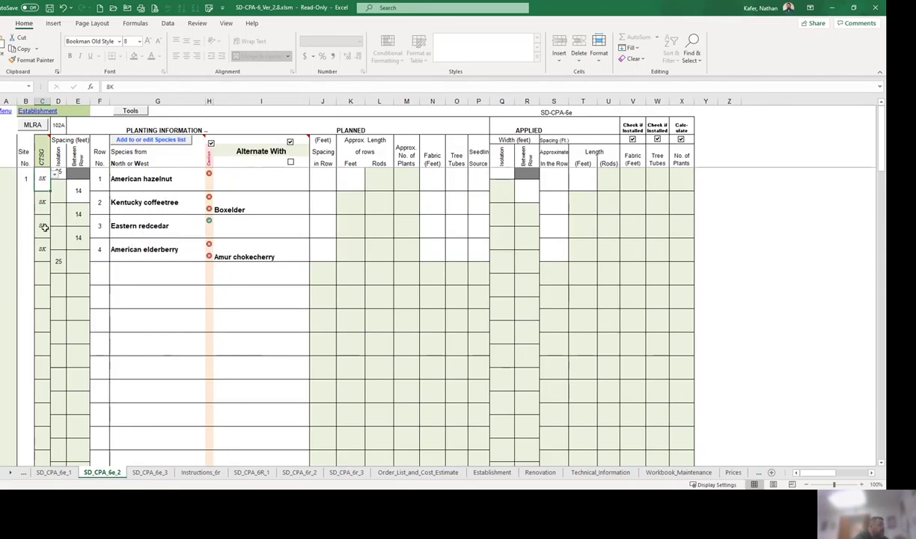
- Replace the unsuitable species in row 1 with Common lilac
{"action": "left_click", "coordinate": [158, 177]}
{"action": "left_click", "coordinate": [209, 176]}
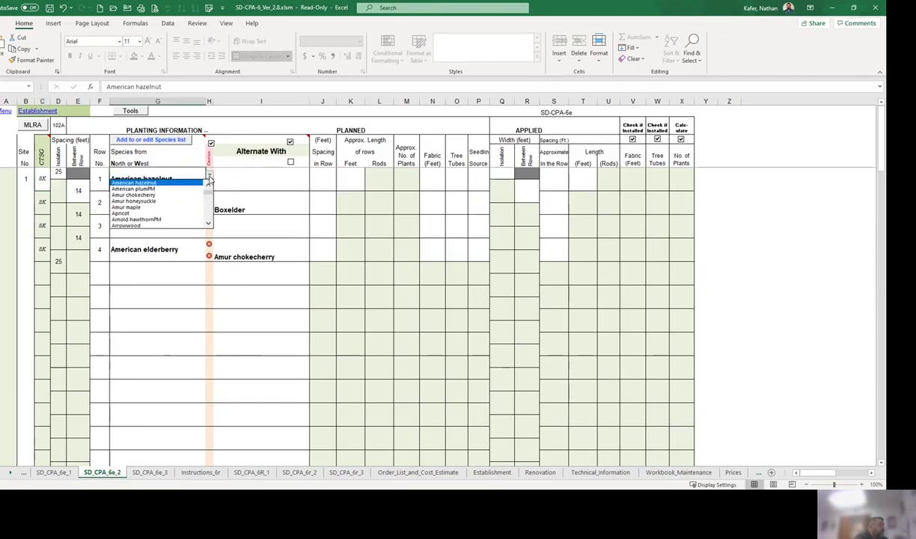
{"action": "left_click", "coordinate": [211, 202]}
{"action": "left_click", "coordinate": [210, 203]}
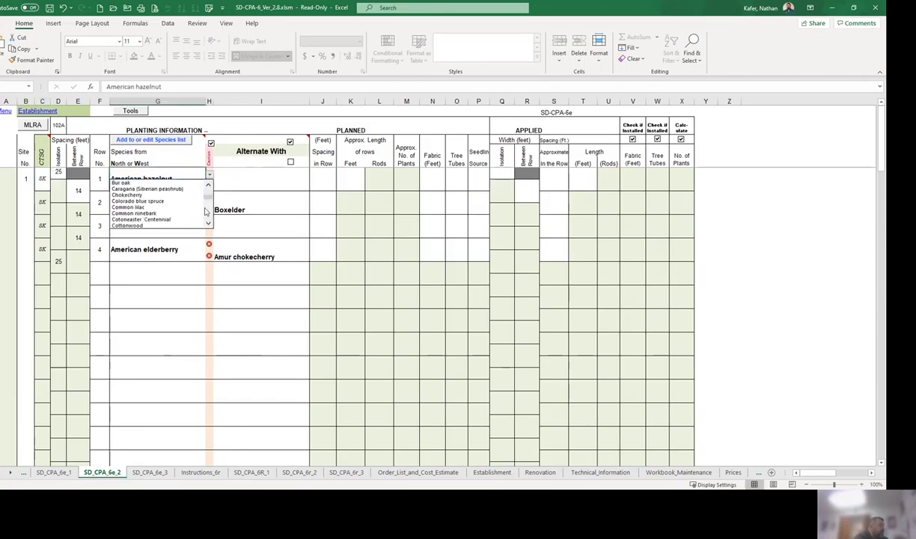
{"action": "left_click", "coordinate": [157, 206]}
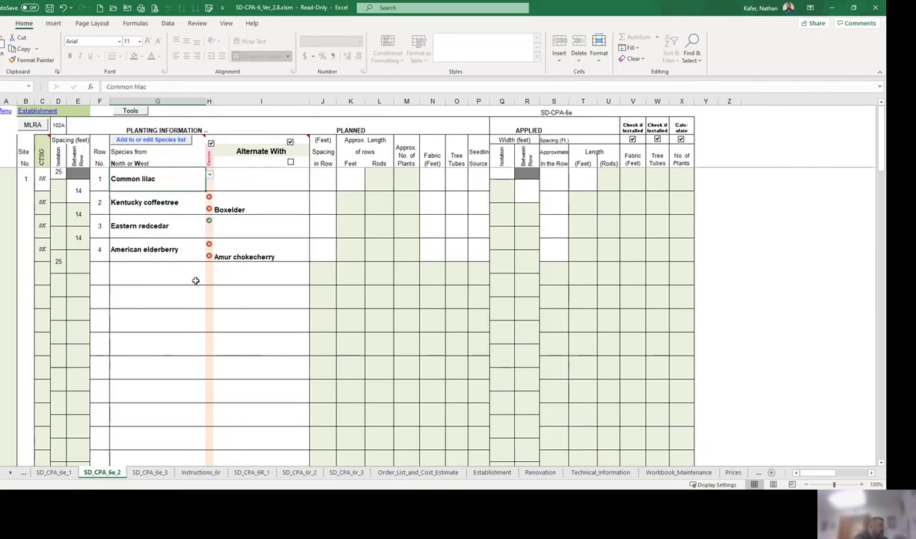
{"action": "left_click", "coordinate": [258, 225]}
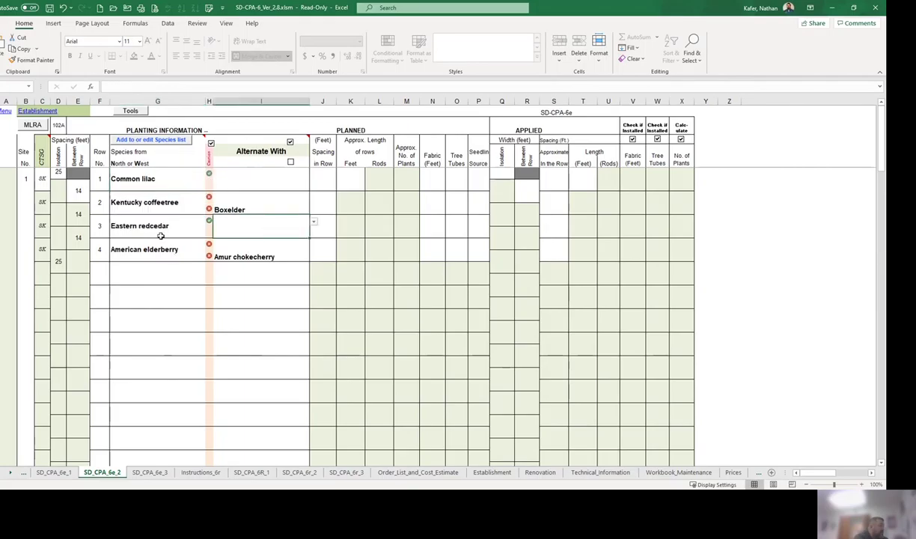
- Change row 2's species to Russian-olive and clear its Alternate With species
{"action": "left_click", "coordinate": [167, 201]}
{"action": "left_click", "coordinate": [211, 201]}
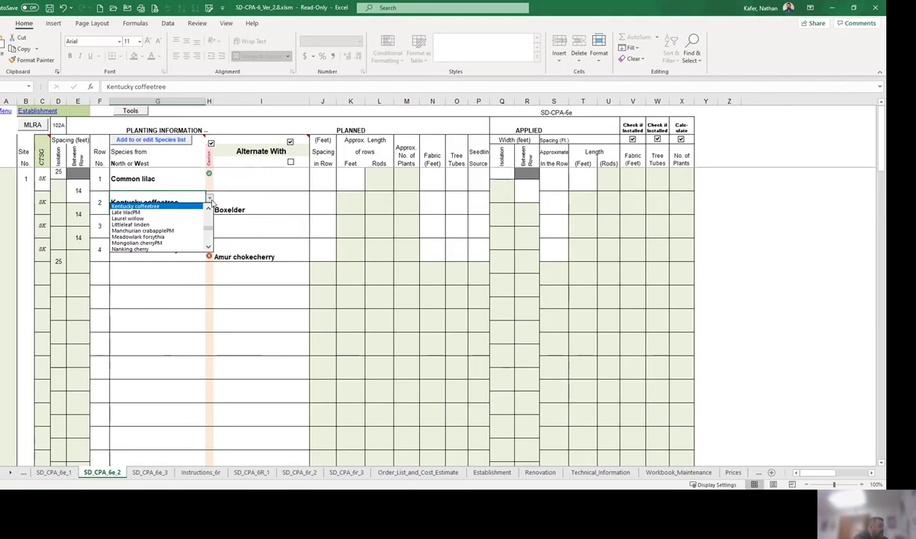
{"action": "scroll", "coordinate": [211, 239], "scroll_direction": "down", "scroll_amount": 5}
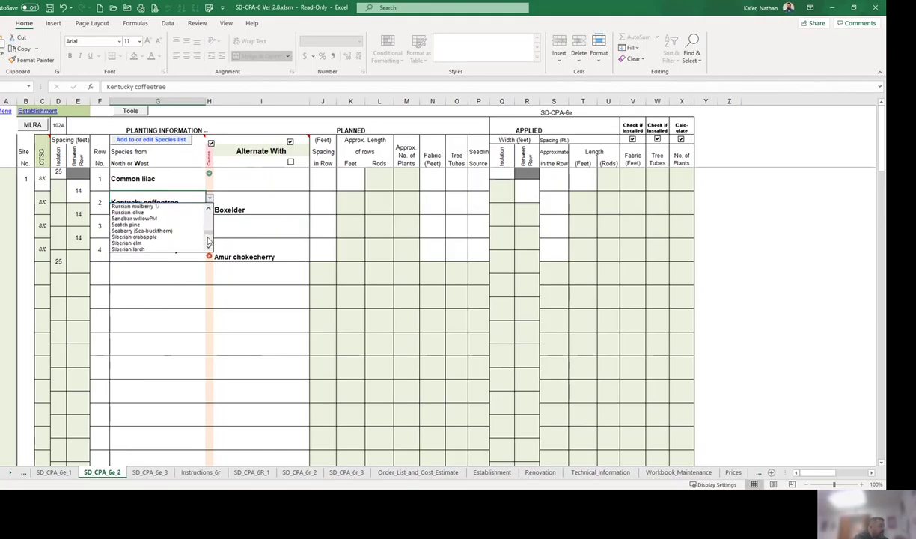
{"action": "left_click", "coordinate": [128, 213]}
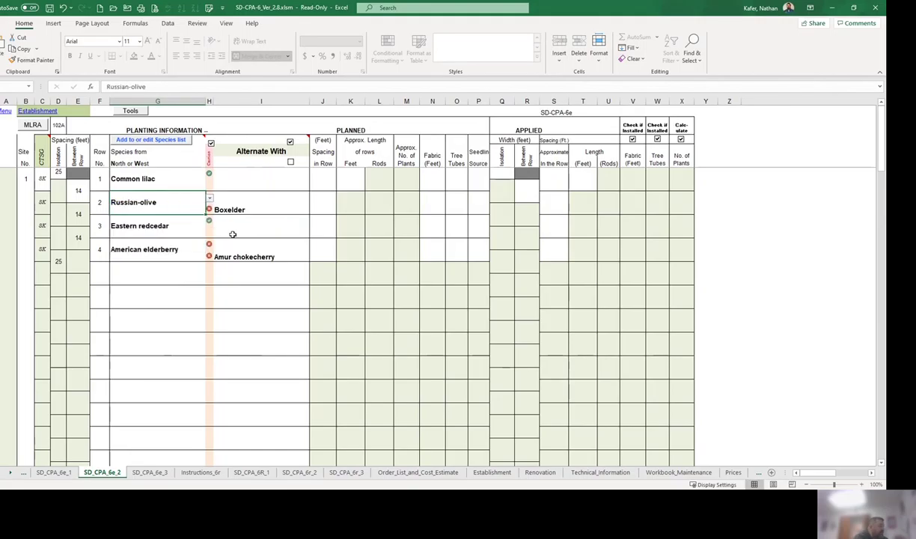
{"action": "left_click", "coordinate": [247, 207]}
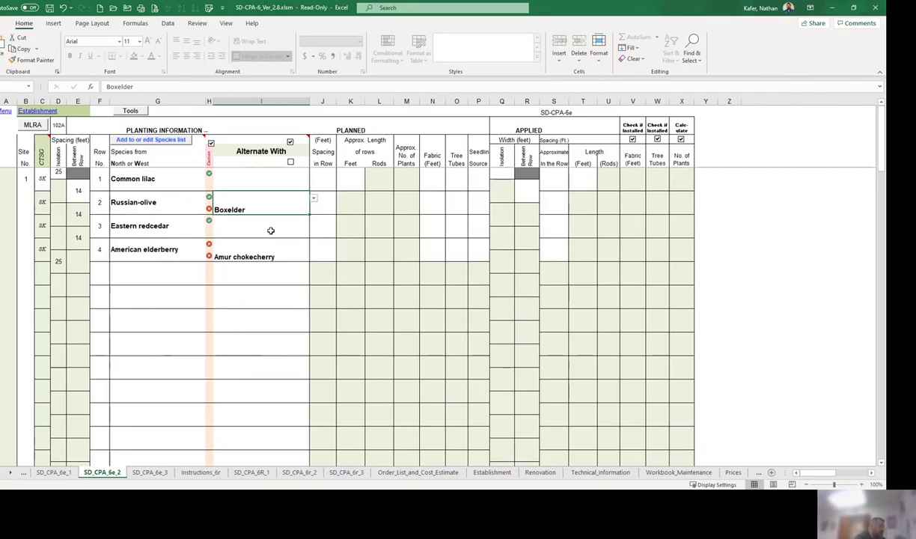
{"action": "key", "text": "Delete"}
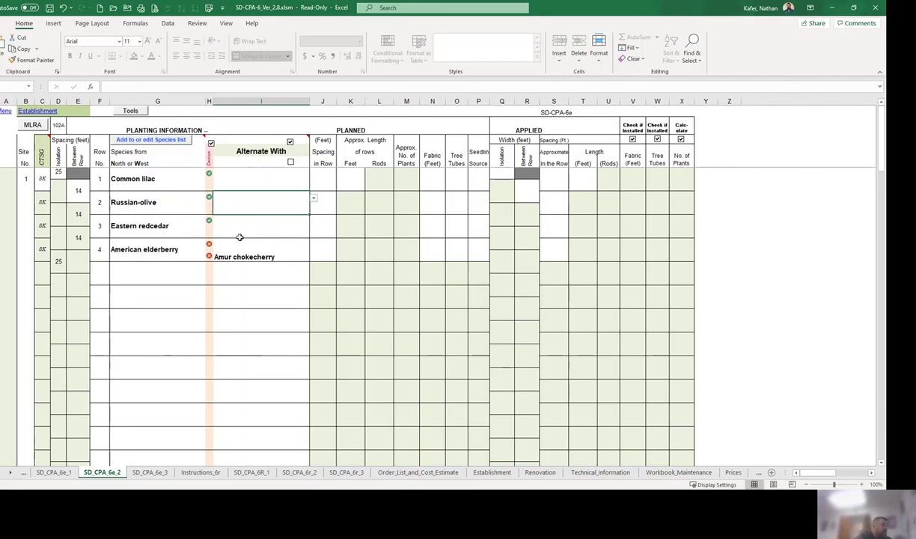
- Try Chokecherry as the replacement species for row 4
{"action": "left_click", "coordinate": [169, 250]}
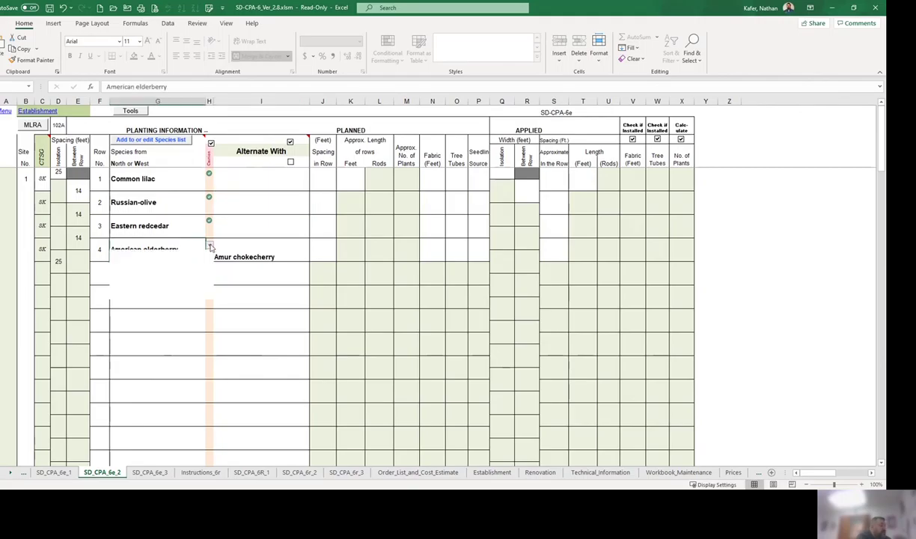
{"action": "left_click", "coordinate": [210, 246]}
{"action": "left_click", "coordinate": [208, 276]}
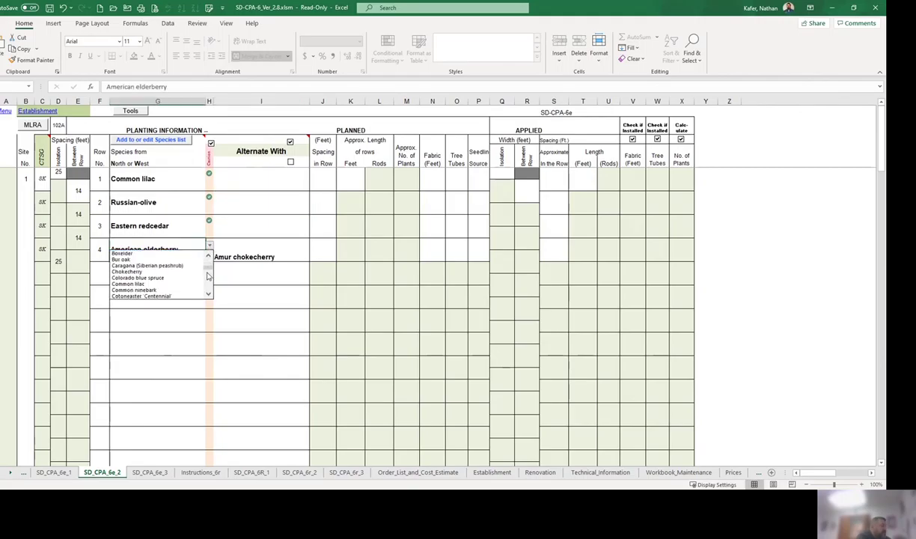
{"action": "left_click", "coordinate": [185, 272]}
{"action": "left_click", "coordinate": [234, 243]}
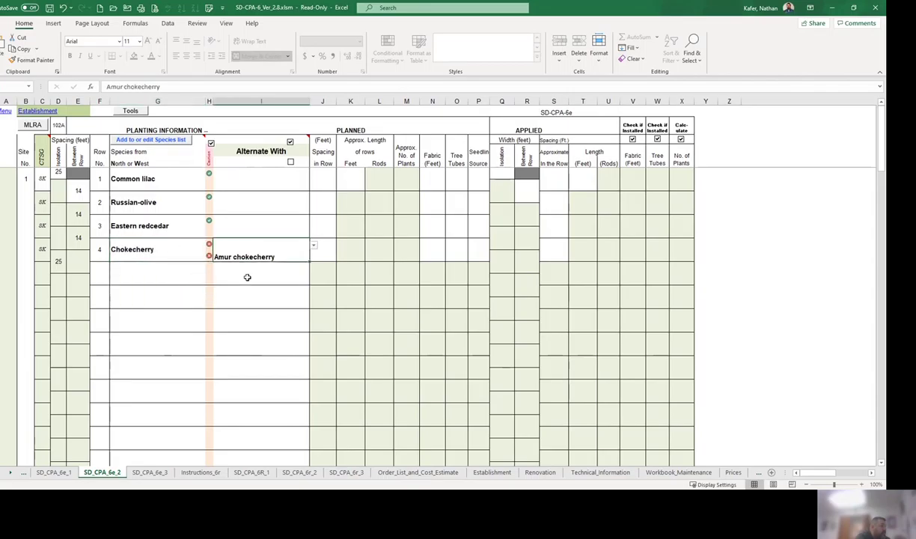
- Set row 4's species to Caragana (Siberian peashrub)
{"action": "left_click", "coordinate": [182, 251]}
{"action": "left_click", "coordinate": [209, 247]}
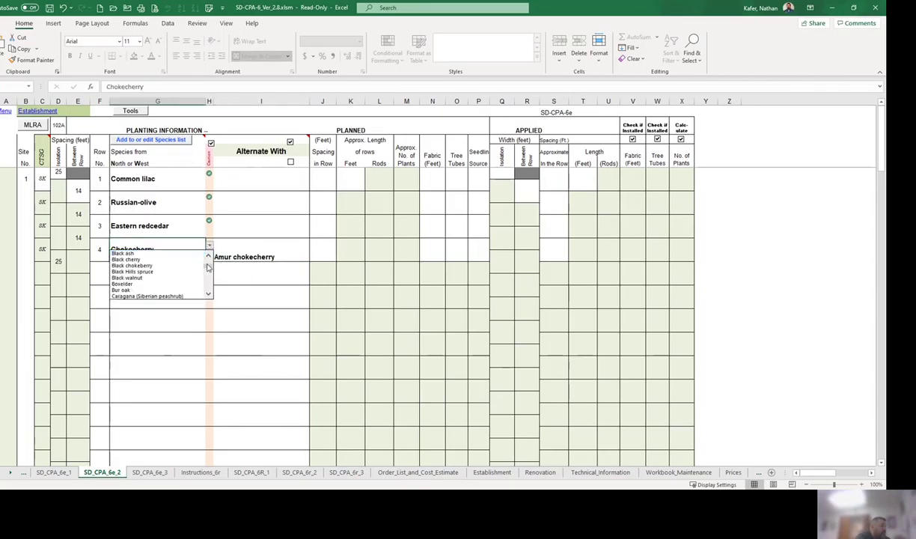
{"action": "key", "text": "Escape"}
{"action": "left_click", "coordinate": [228, 299]}
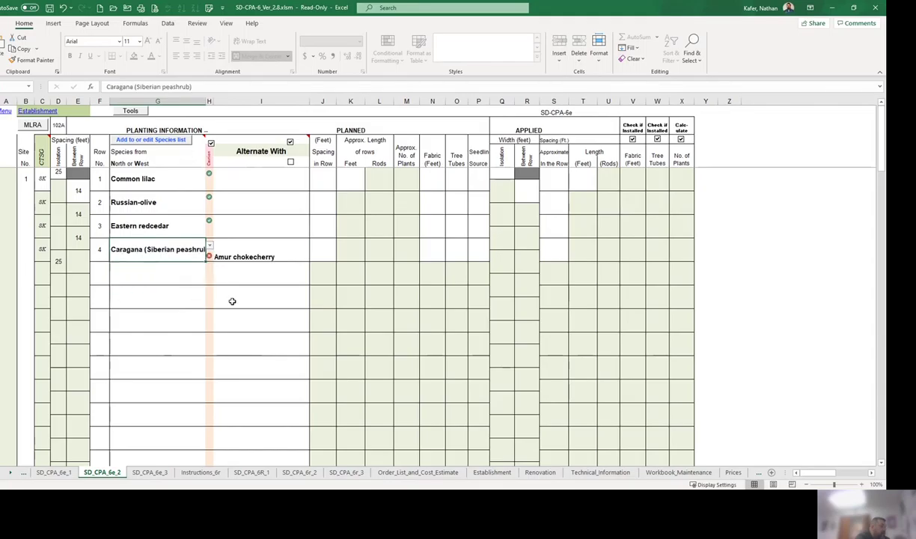
- Replace row 4's Alternate With species with Silver buffaloberryPM
{"action": "left_click", "coordinate": [239, 251]}
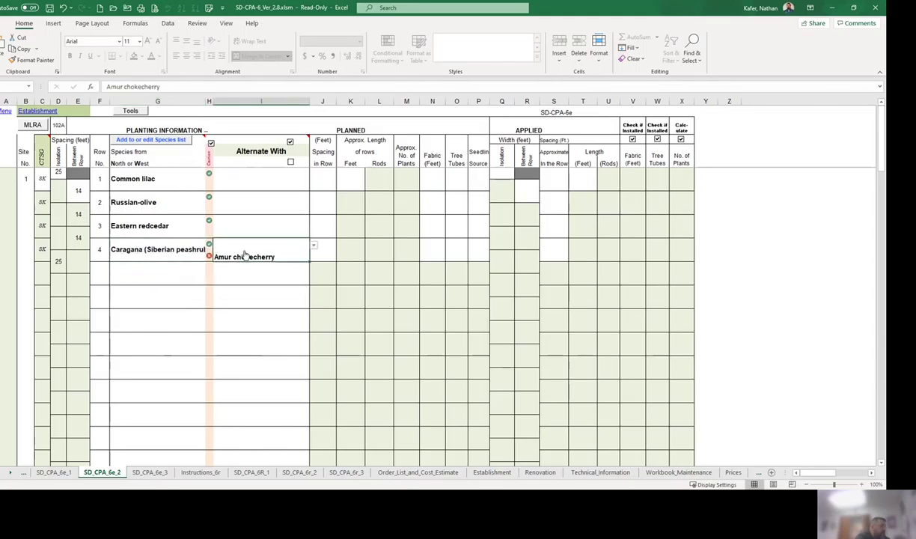
{"action": "left_click", "coordinate": [313, 245]}
{"action": "left_click_drag", "start_coordinate": [314, 268], "coordinate": [291, 285]}
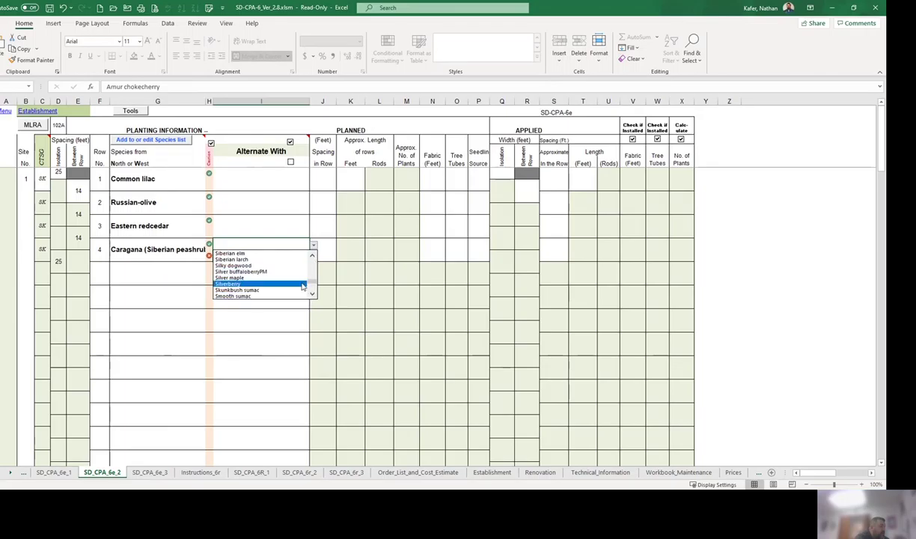
{"action": "left_click", "coordinate": [304, 272]}
{"action": "left_click", "coordinate": [228, 322]}
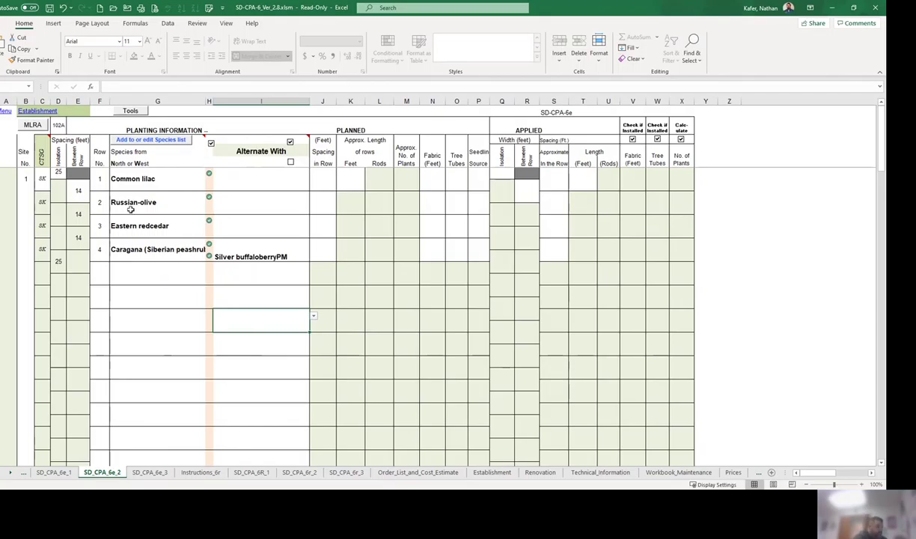
- Set the planned spacing in the row to 4 feet for the Common lilac row
{"action": "left_click", "coordinate": [325, 185]}
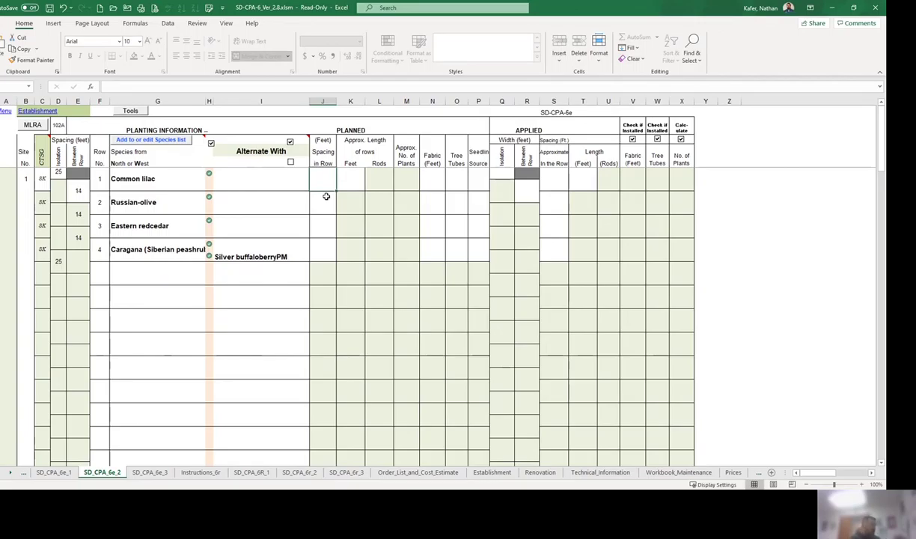
{"action": "type", "text": "4"}
{"action": "key", "text": "Return"}
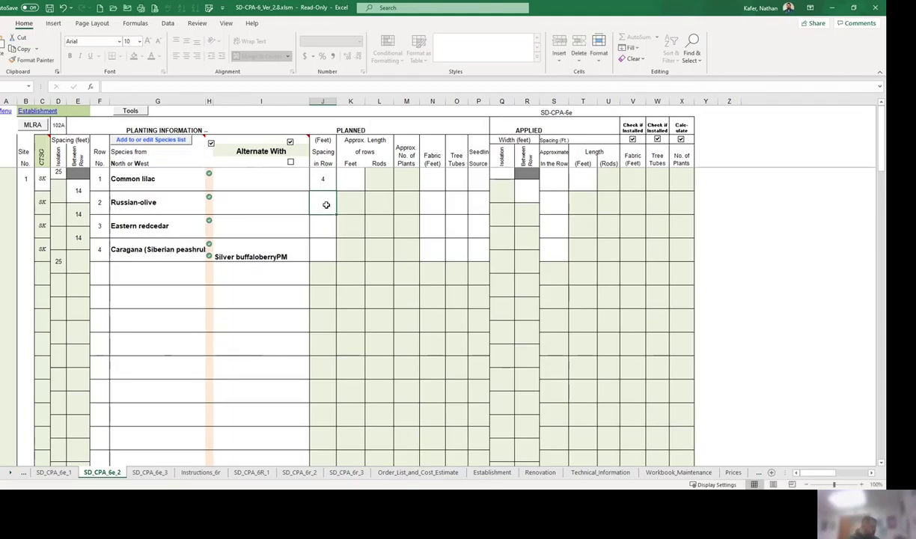
- Set the planned in-row spacing to 10 feet for Russian-olive, 10 for Eastern redcedar and 4 for Caragana
{"action": "type", "text": "10"}
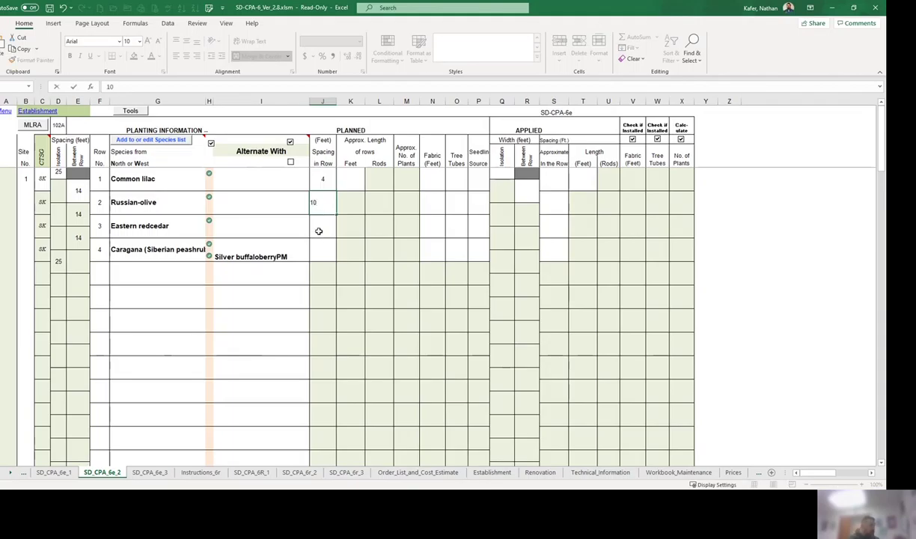
{"action": "key", "text": "Return"}
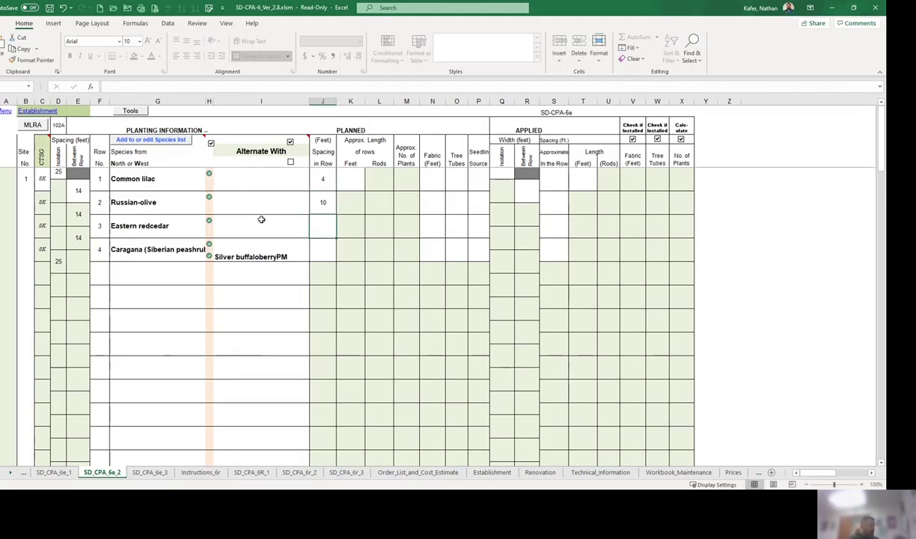
{"action": "type", "text": "10"}
{"action": "key", "text": "Return"}
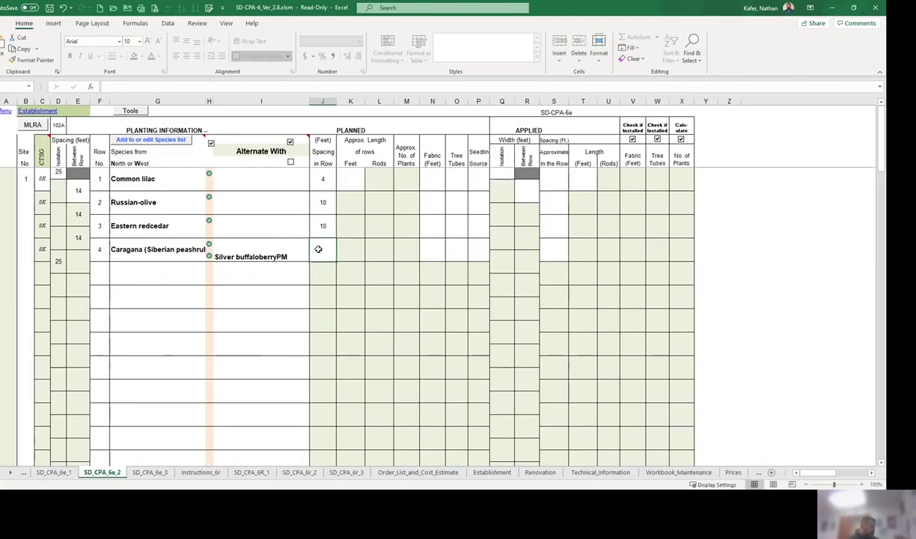
{"action": "type", "text": "4"}
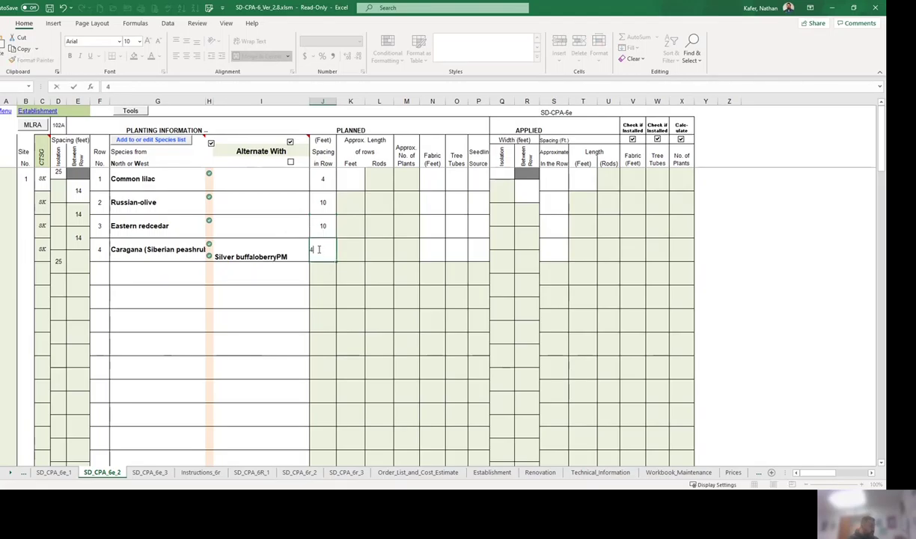
{"action": "left_click", "coordinate": [314, 292]}
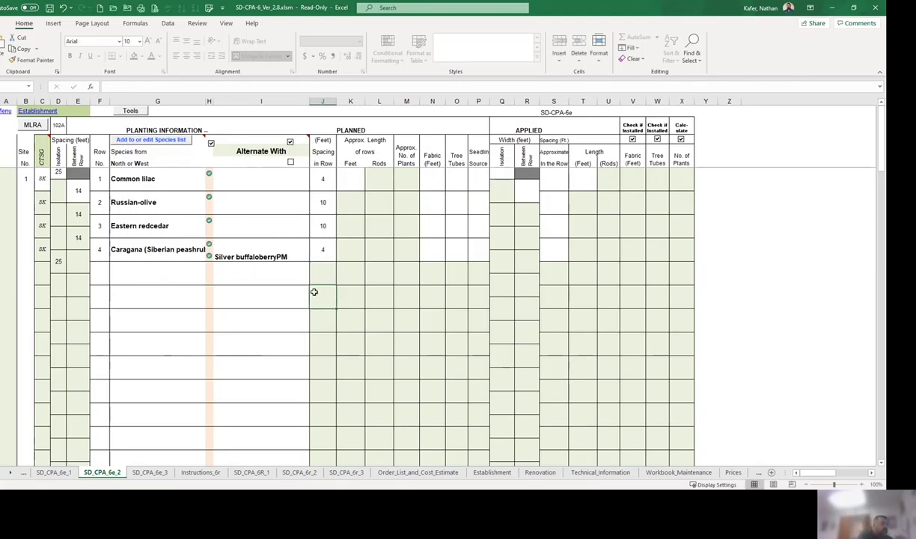
- Enter 900 feet as the planned approximate row length for the Common lilac row
{"action": "left_click", "coordinate": [345, 178]}
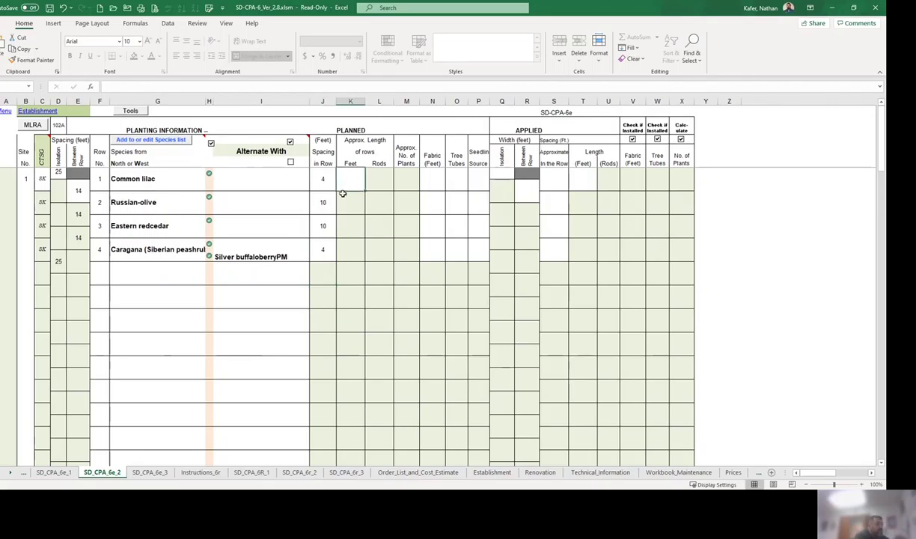
{"action": "type", "text": "900"}
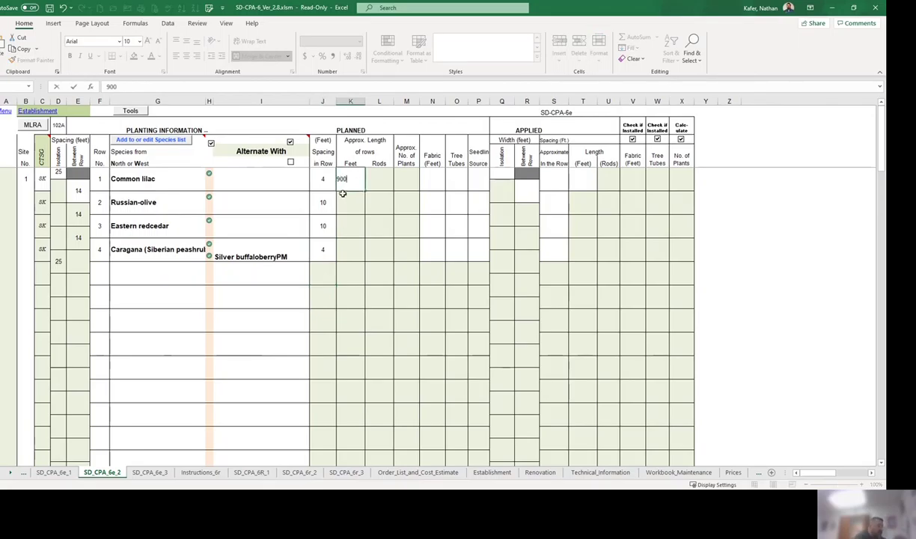
{"action": "left_click", "coordinate": [366, 236]}
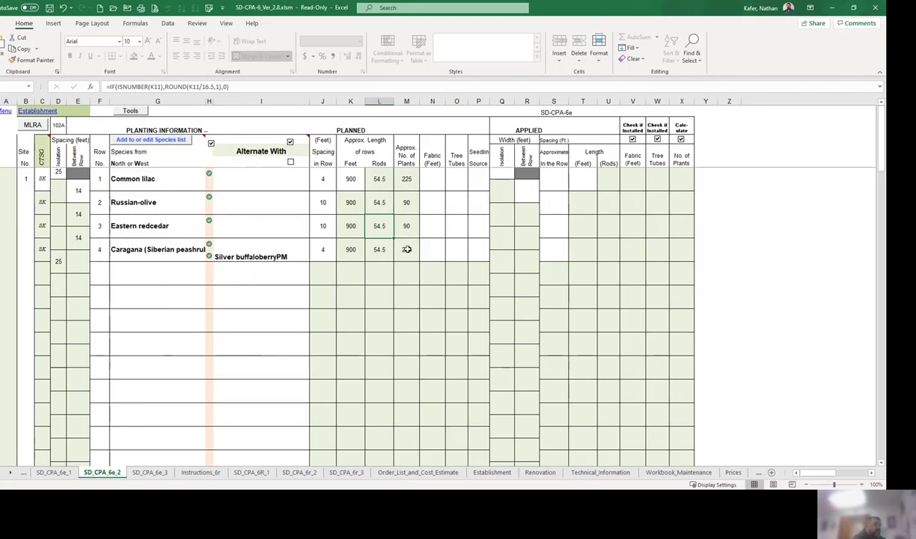
- Set planned Fabric to Yes for rows 1, 2 and 4, and to No for the Eastern redcedar row
{"action": "left_click", "coordinate": [439, 185]}
{"action": "left_click", "coordinate": [451, 177]}
{"action": "left_click", "coordinate": [425, 183]}
{"action": "left_click", "coordinate": [440, 201]}
{"action": "left_click", "coordinate": [450, 198]}
{"action": "left_click", "coordinate": [425, 207]}
{"action": "left_click", "coordinate": [433, 250]}
{"action": "left_click", "coordinate": [450, 245]}
{"action": "left_click", "coordinate": [425, 254]}
{"action": "left_click", "coordinate": [430, 229]}
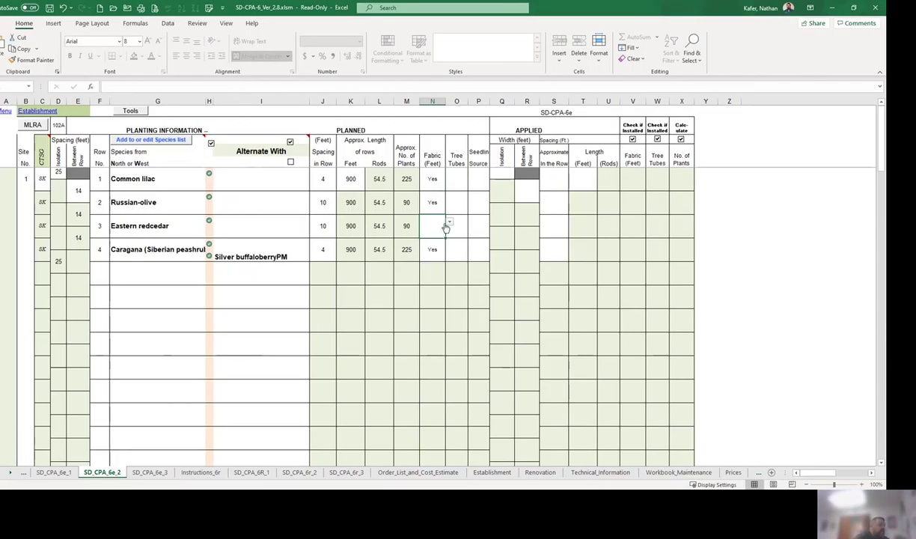
{"action": "left_click", "coordinate": [448, 224]}
{"action": "left_click", "coordinate": [436, 241]}
- Set planned Tree Tubes to No for all four planting rows
{"action": "left_click", "coordinate": [453, 180]}
{"action": "left_click", "coordinate": [471, 175]}
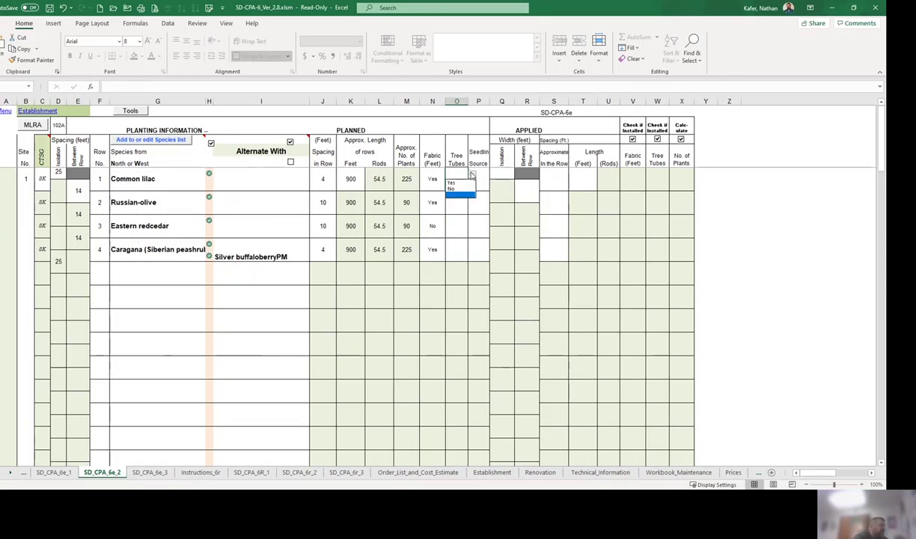
{"action": "left_click", "coordinate": [451, 188]}
{"action": "left_click", "coordinate": [457, 202]}
{"action": "left_click", "coordinate": [473, 200]}
{"action": "left_click", "coordinate": [453, 215]}
{"action": "left_click", "coordinate": [458, 225]}
{"action": "left_click", "coordinate": [472, 223]}
{"action": "left_click", "coordinate": [463, 237]}
{"action": "left_click", "coordinate": [458, 248]}
{"action": "left_click", "coordinate": [472, 246]}
{"action": "left_click", "coordinate": [457, 296]}
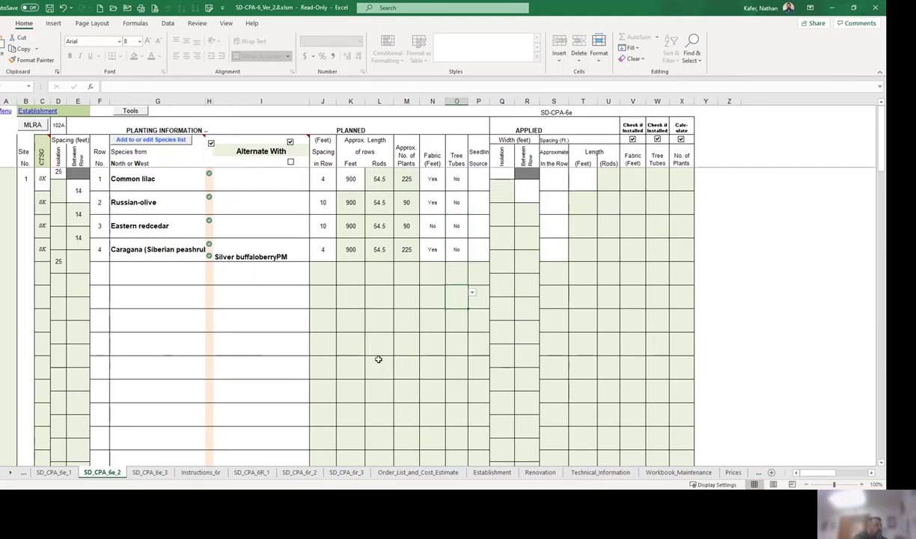
- Fill in the site's legal location with Section 25, Township 102n and Range 65w
{"action": "scroll", "coordinate": [378, 360], "scroll_direction": "down", "scroll_amount": 15}
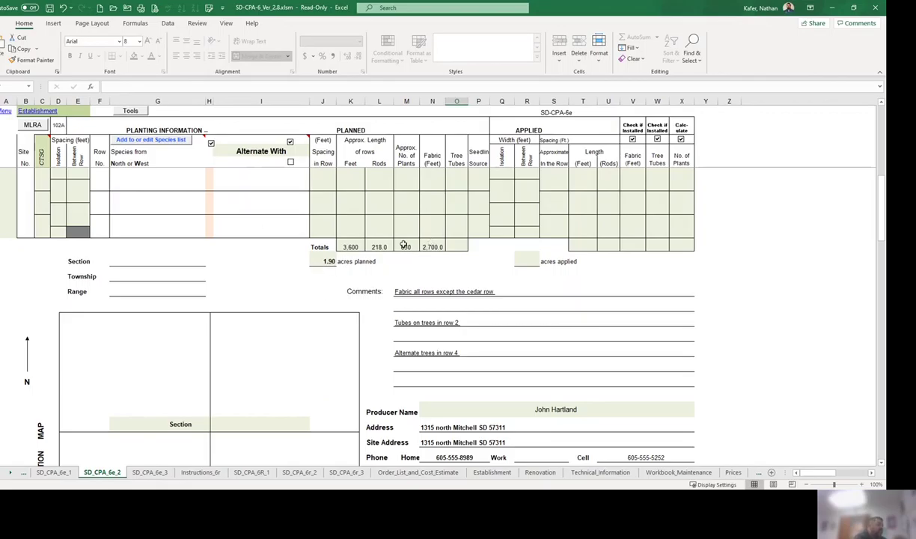
{"action": "left_click", "coordinate": [150, 259]}
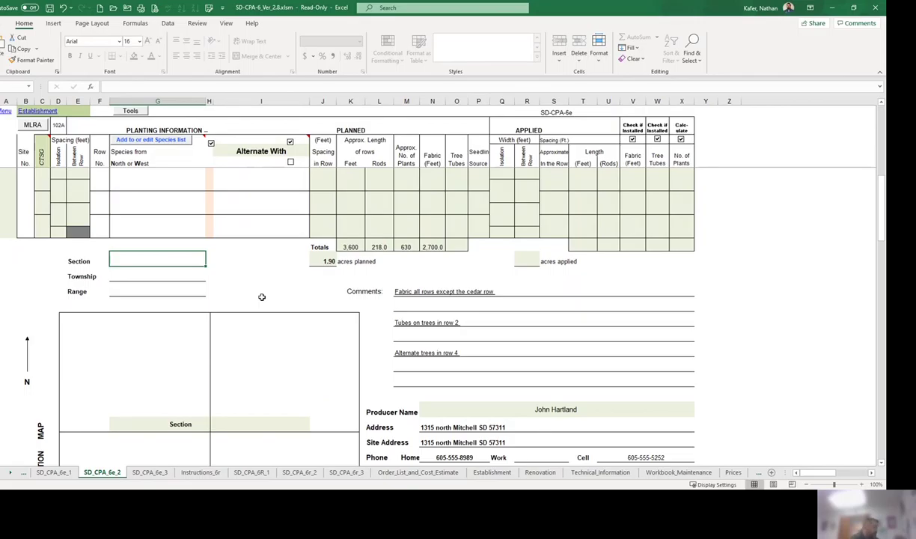
{"action": "type", "text": "25"}
{"action": "left_click", "coordinate": [187, 274]}
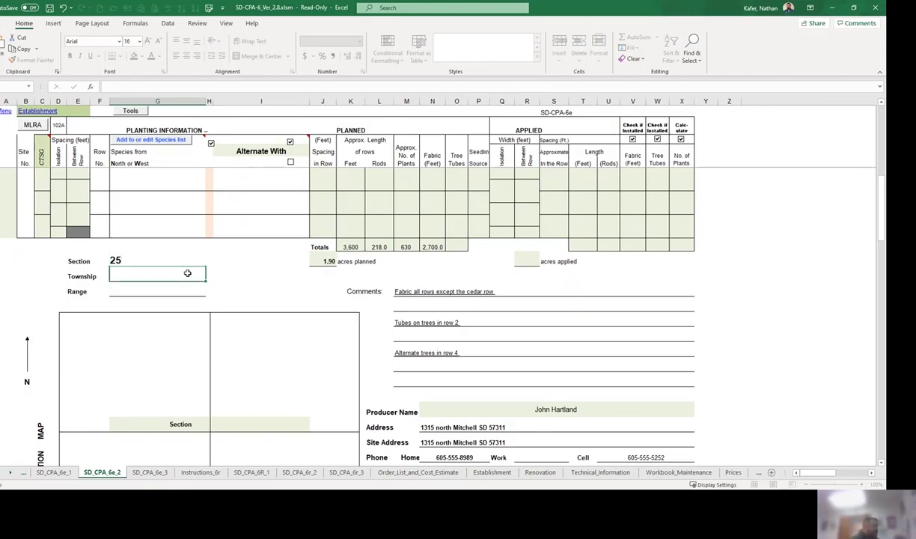
{"action": "type", "text": "102n"}
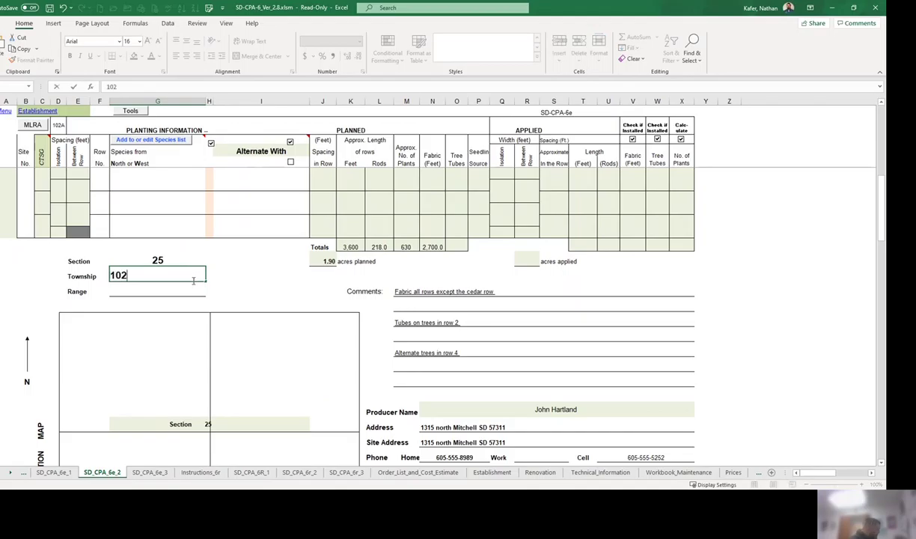
{"action": "left_click", "coordinate": [179, 292]}
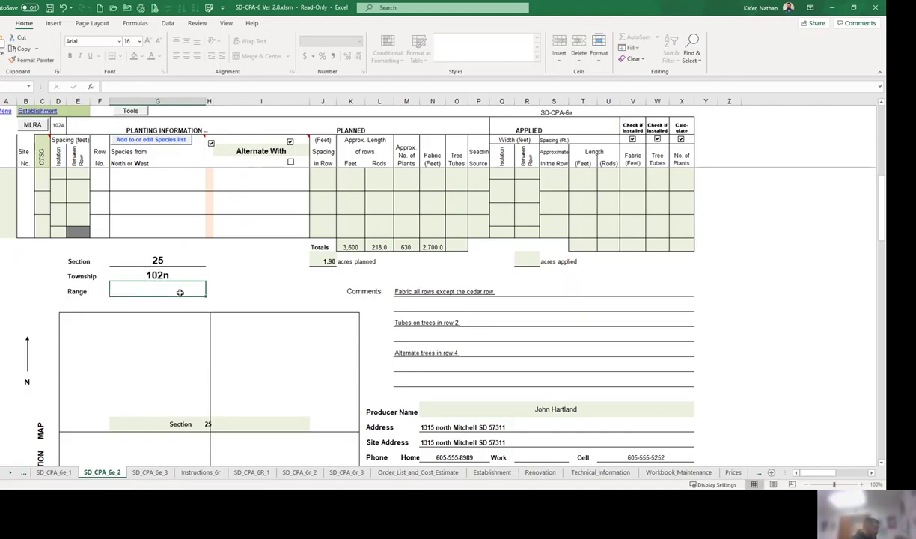
{"action": "type", "text": "65w"}
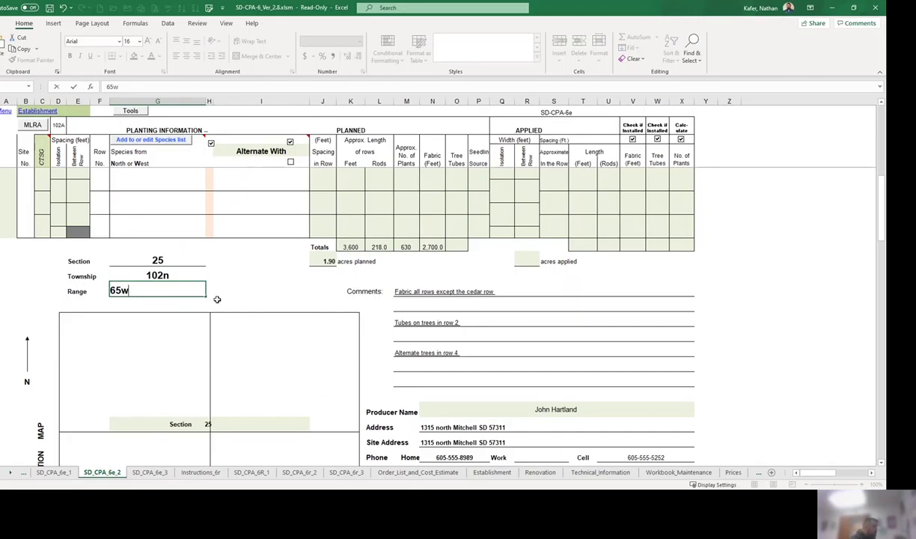
{"action": "left_click", "coordinate": [273, 288]}
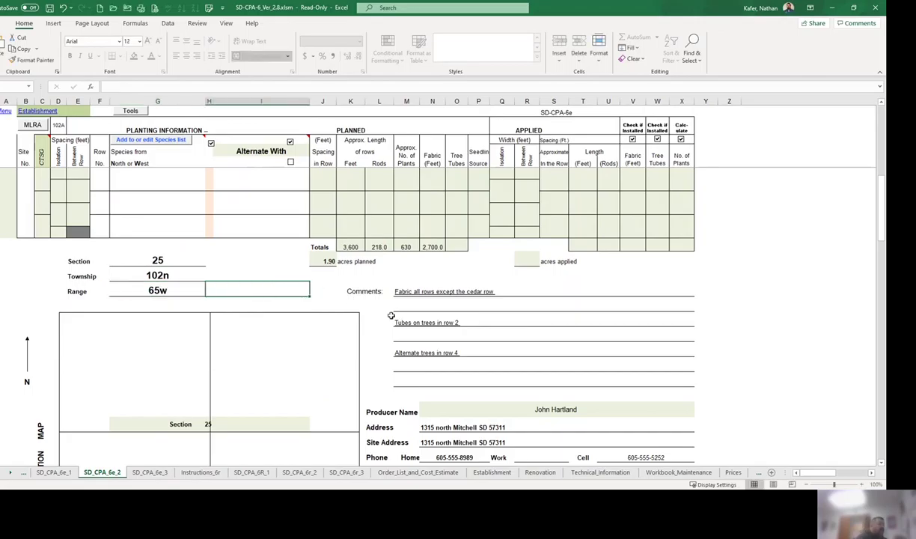
- Replace the comment about tubes on trees in row 2 with "no tubes"
{"action": "scroll", "coordinate": [450, 330], "scroll_direction": "down", "scroll_amount": 1}
{"action": "scroll", "coordinate": [456, 335], "scroll_direction": "down", "scroll_amount": 1}
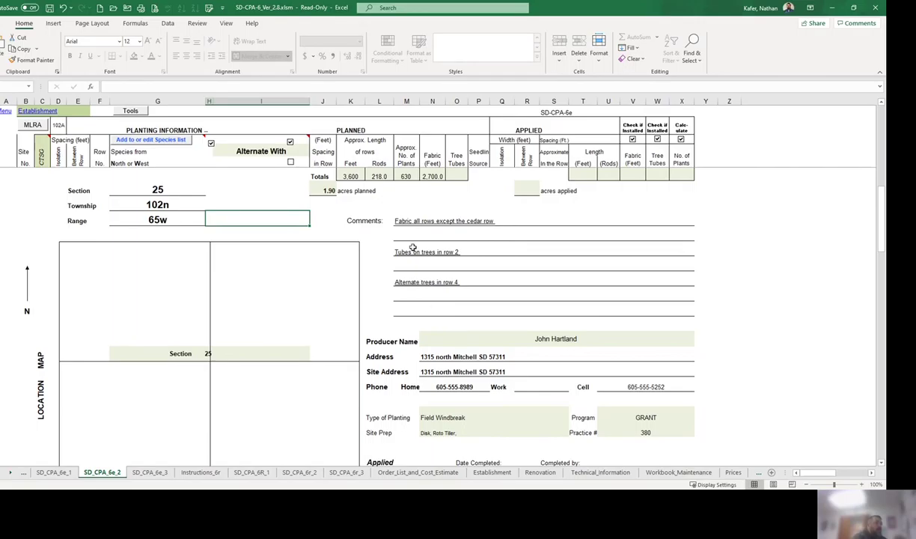
{"action": "left_click", "coordinate": [460, 252]}
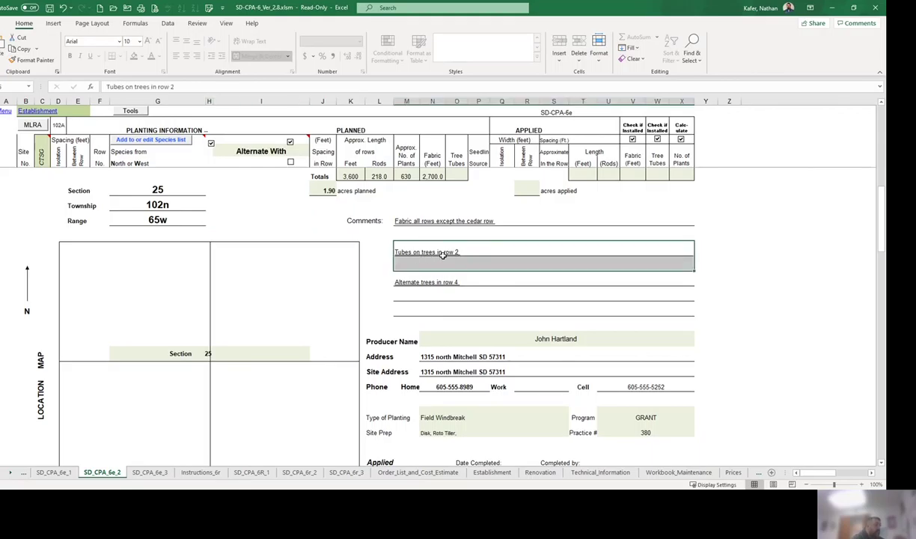
{"action": "double_click", "coordinate": [464, 253]}
{"action": "key", "text": "BackSpace"}
{"action": "key", "text": "BackSpace"}
{"action": "key", "text": "BackSpace"}
{"action": "key", "text": "BackSpace"}
{"action": "key", "text": "BackSpace"}
{"action": "key", "text": "BackSpace"}
{"action": "key", "text": "BackSpace"}
{"action": "key", "text": "BackSpace"}
{"action": "key", "text": "BackSpace"}
{"action": "key", "text": "BackSpace"}
{"action": "key", "text": "BackSpace"}
{"action": "key", "text": "BackSpace"}
{"action": "key", "text": "BackSpace"}
{"action": "key", "text": "BackSpace"}
{"action": "key", "text": "BackSpace"}
{"action": "key", "text": "BackSpace"}
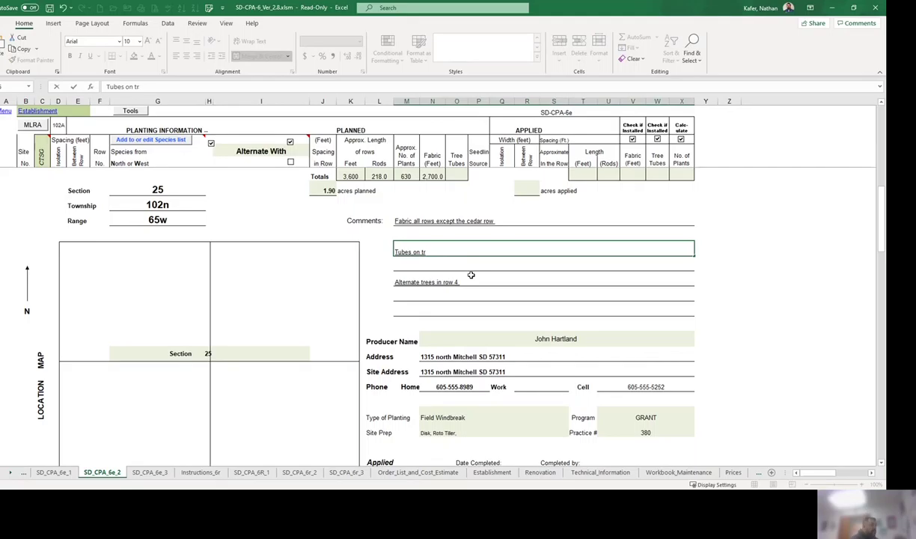
{"action": "key", "text": "BackSpace"}
{"action": "key", "text": "BackSpace"}
{"action": "key", "text": "BackSpace"}
{"action": "key", "text": "BackSpace"}
{"action": "key", "text": "BackSpace"}
{"action": "key", "text": "BackSpace"}
{"action": "key", "text": "BackSpace"}
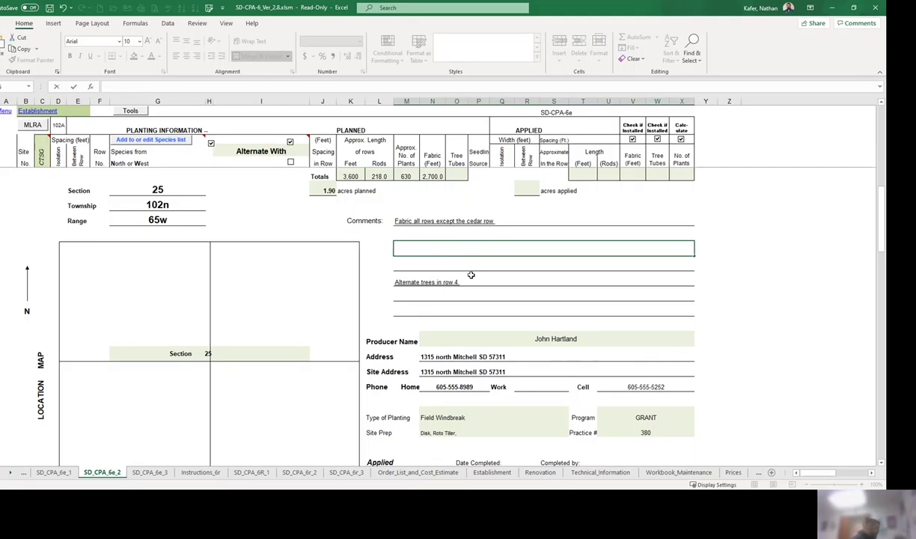
{"action": "type", "text": "no tubes"}
{"action": "key", "text": "Return"}
- Review the alternate-trees comment, the producer's address and phone fields, and the planting type, site prep, program and practice number
{"action": "left_click", "coordinate": [421, 283]}
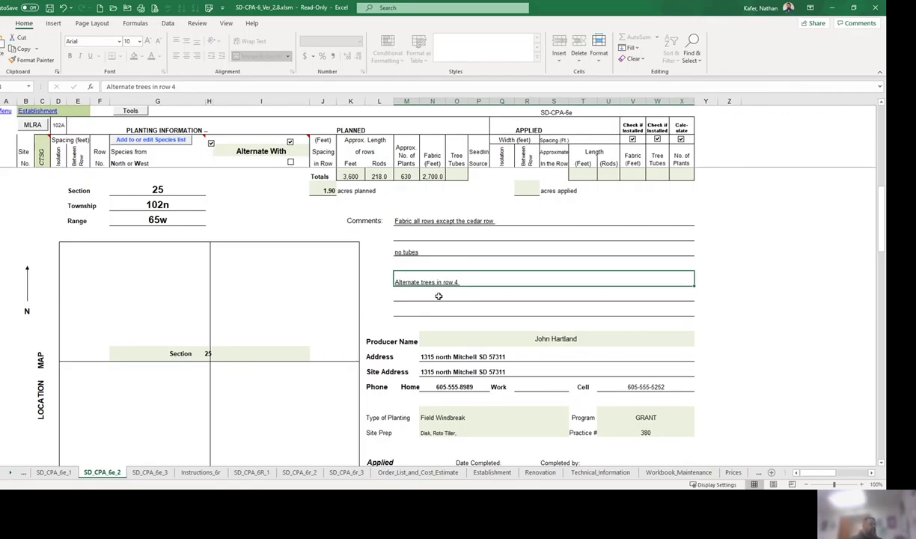
{"action": "scroll", "coordinate": [449, 337], "scroll_direction": "down", "scroll_amount": 2}
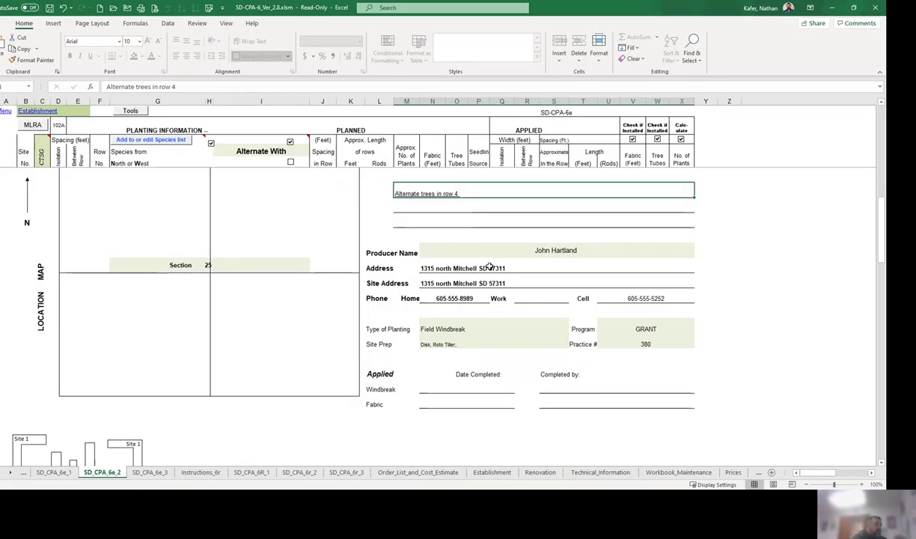
{"action": "left_click", "coordinate": [449, 266]}
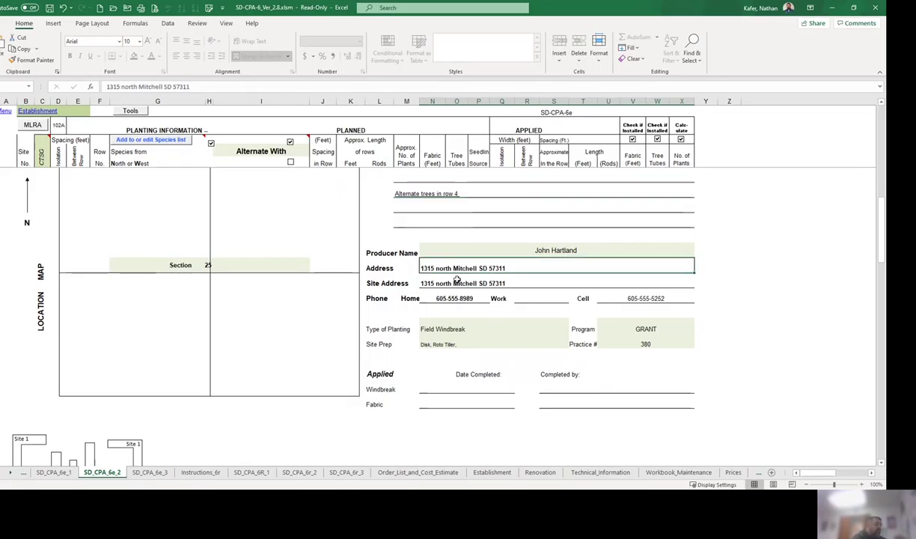
{"action": "left_click", "coordinate": [445, 283]}
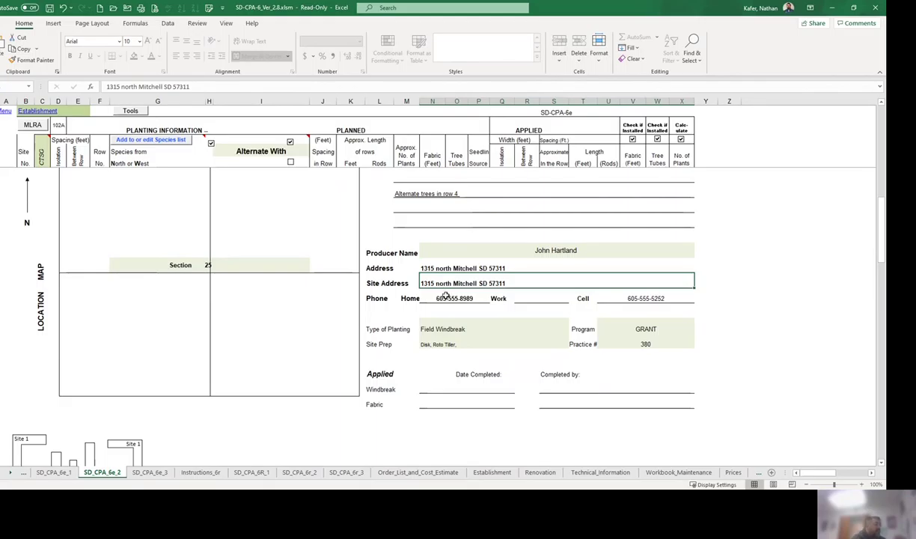
{"action": "left_click", "coordinate": [447, 298]}
{"action": "left_click", "coordinate": [642, 299]}
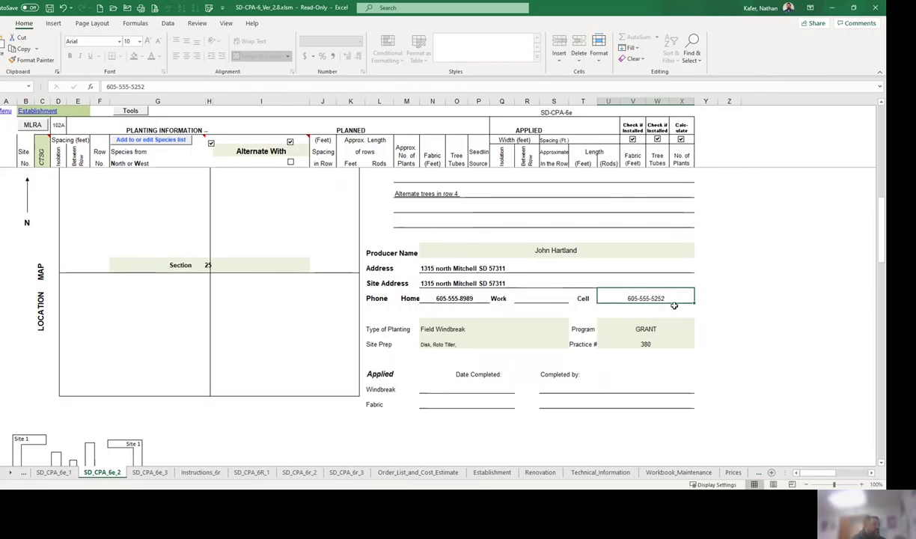
{"action": "left_click", "coordinate": [428, 328]}
{"action": "left_click", "coordinate": [550, 340]}
{"action": "left_click", "coordinate": [612, 338]}
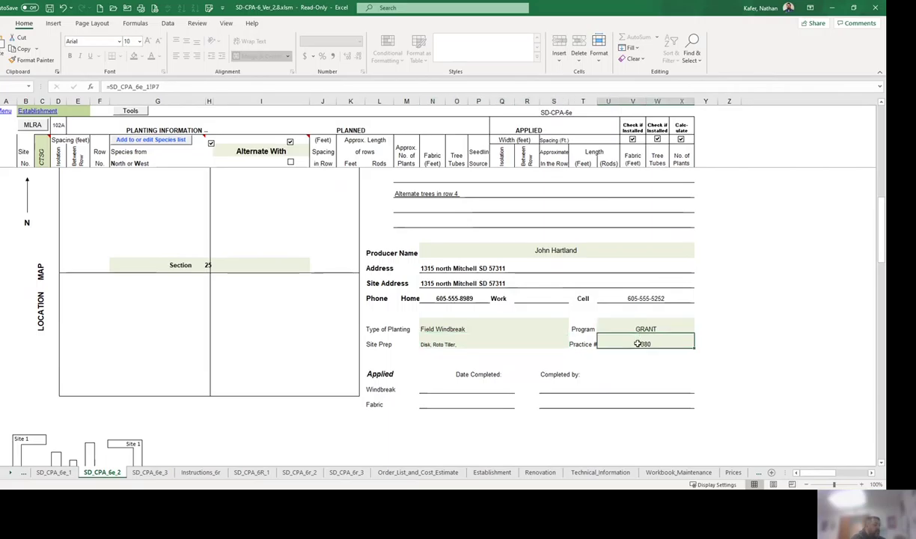
{"action": "left_click", "coordinate": [464, 329]}
{"action": "left_click", "coordinate": [472, 346]}
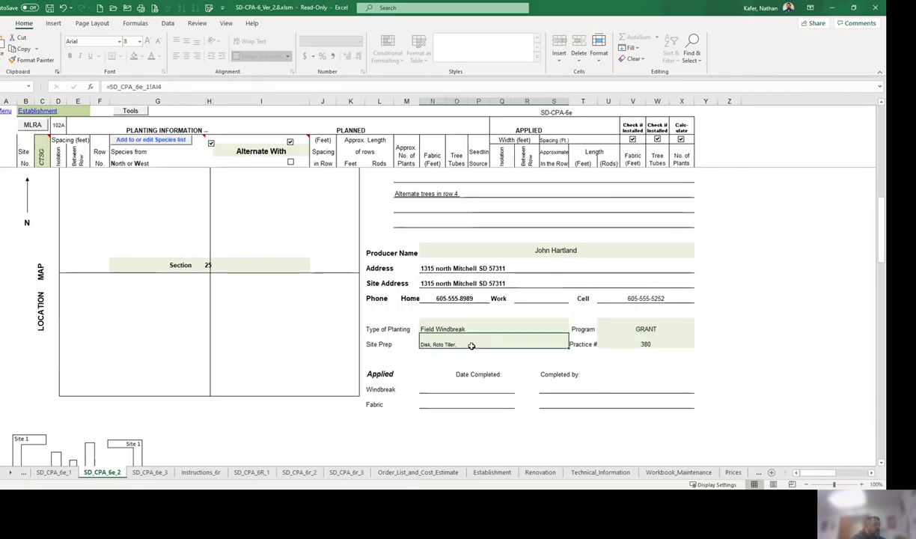
{"action": "left_click", "coordinate": [644, 328]}
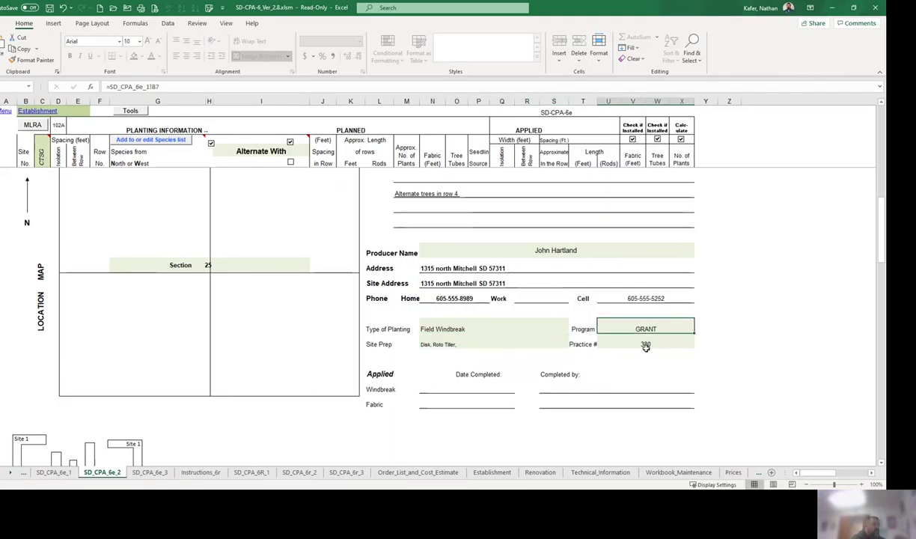
{"action": "left_click", "coordinate": [648, 351]}
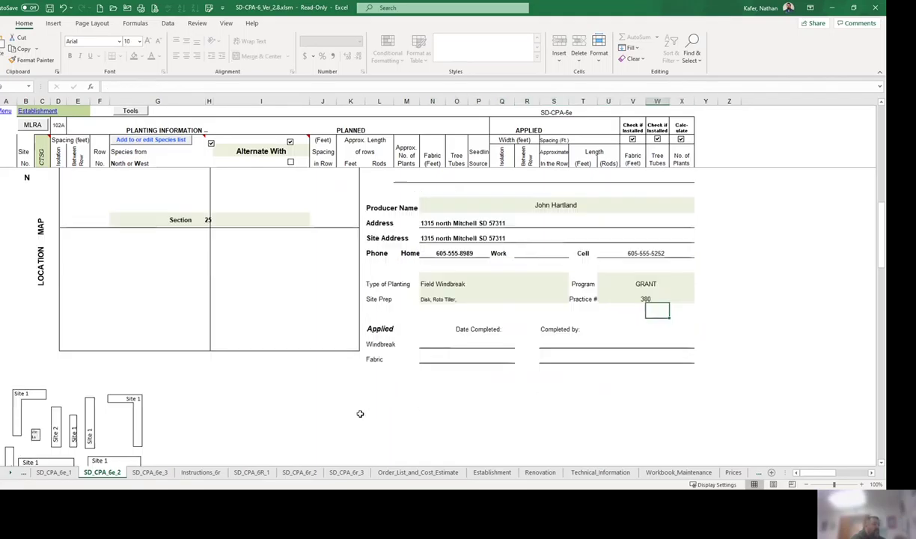
- Place a vertical Site 1 bar in the southeast quarter of the location map and rotate it to a diagonal orientation
{"action": "scroll", "coordinate": [360, 413], "scroll_direction": "up", "scroll_amount": 3}
{"action": "scroll", "coordinate": [332, 370], "scroll_direction": "down", "scroll_amount": 2}
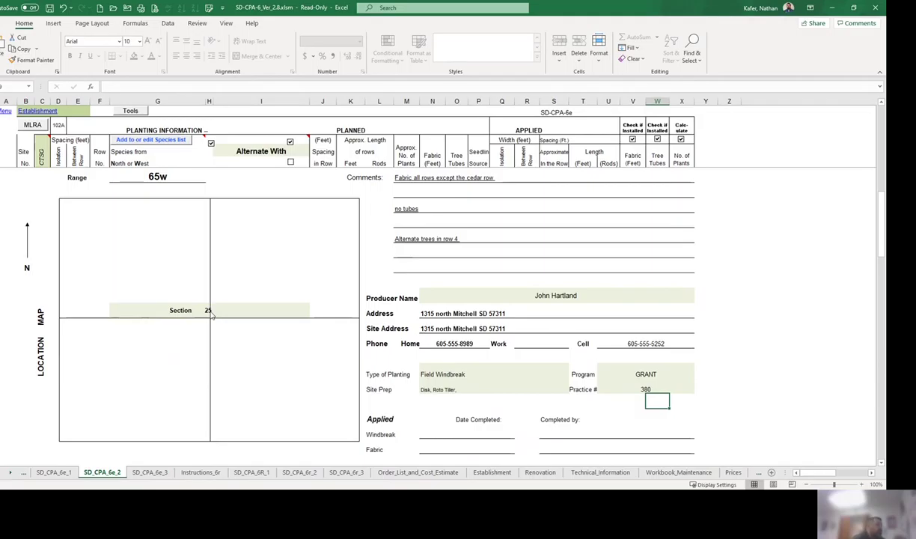
{"action": "scroll", "coordinate": [269, 326], "scroll_direction": "down", "scroll_amount": 3}
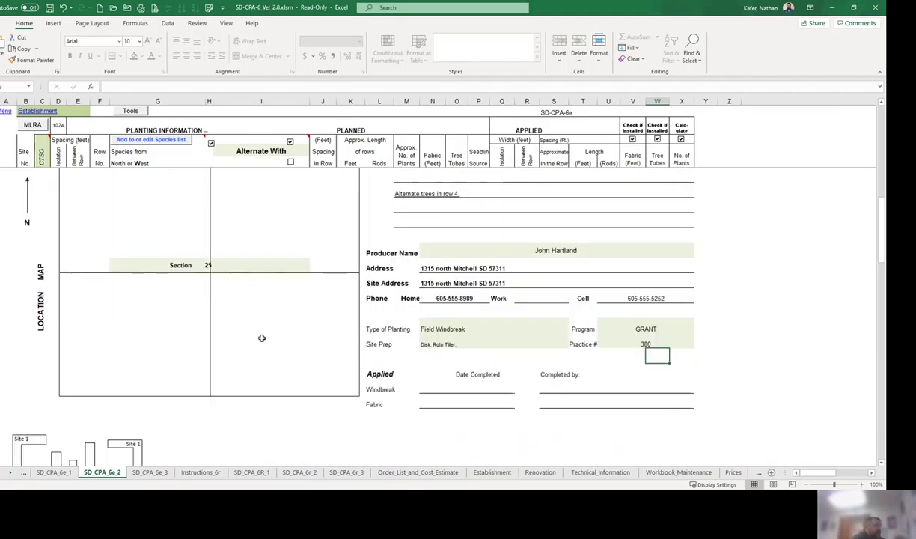
{"action": "left_click_drag", "start_coordinate": [90, 378], "coordinate": [303, 233]}
{"action": "scroll", "coordinate": [278, 323], "scroll_direction": "up", "scroll_amount": 1}
{"action": "scroll", "coordinate": [278, 324], "scroll_direction": "up", "scroll_amount": 2}
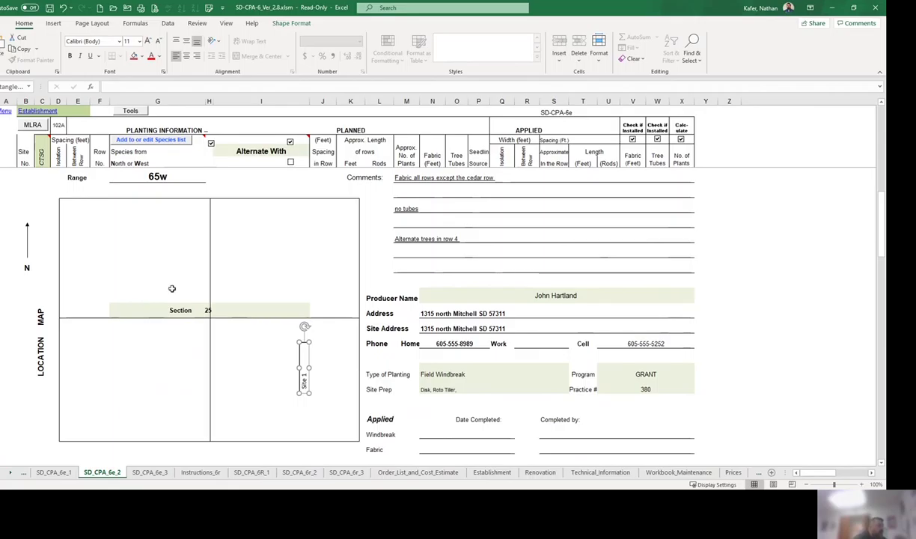
{"action": "left_click_drag", "start_coordinate": [305, 327], "coordinate": [333, 398]}
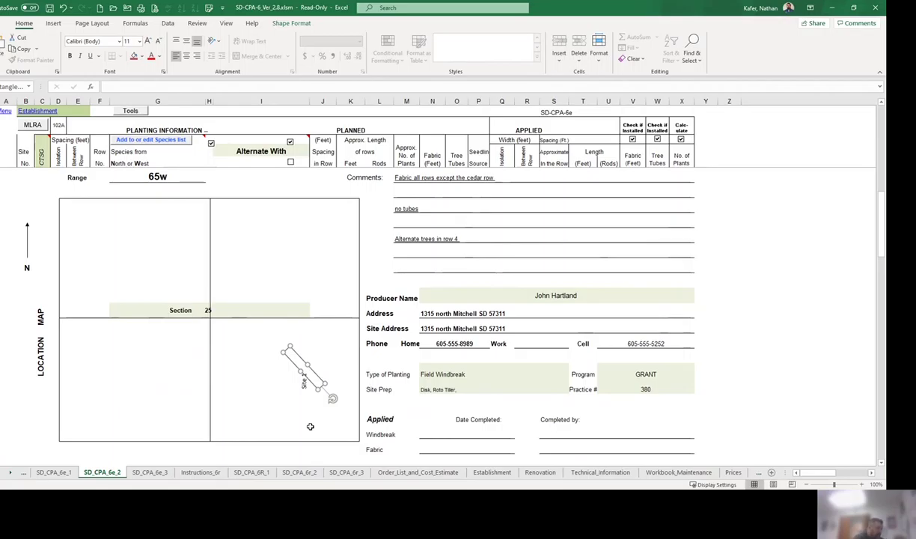
- Examine the planned costs on the Order List and Cost Estimate sheet and the entries on the tree planting specification sheet
{"action": "left_click", "coordinate": [408, 475]}
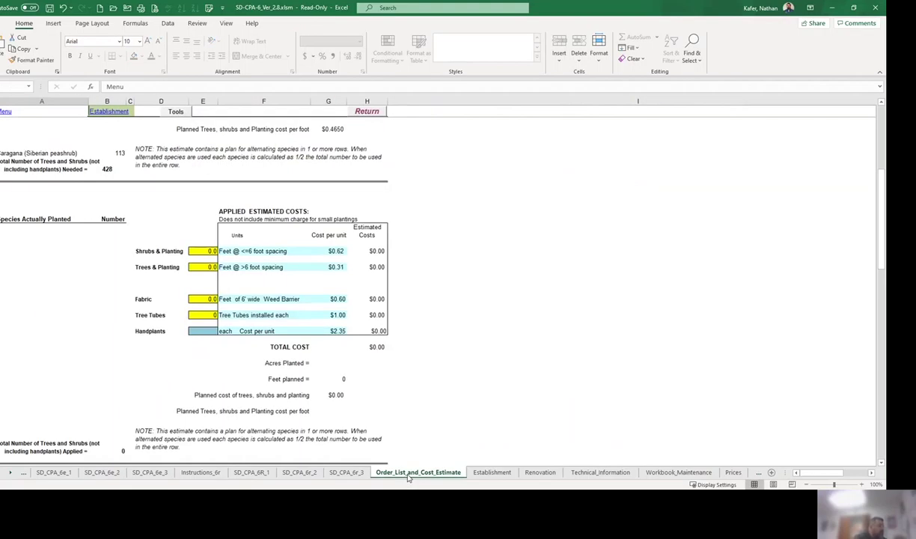
{"action": "scroll", "coordinate": [388, 406], "scroll_direction": "up", "scroll_amount": 5}
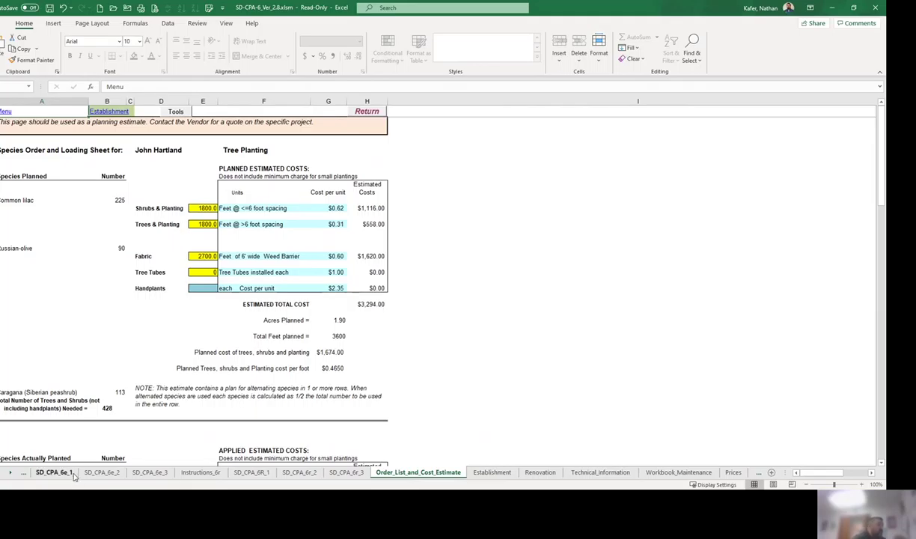
{"action": "left_click", "coordinate": [7, 472]}
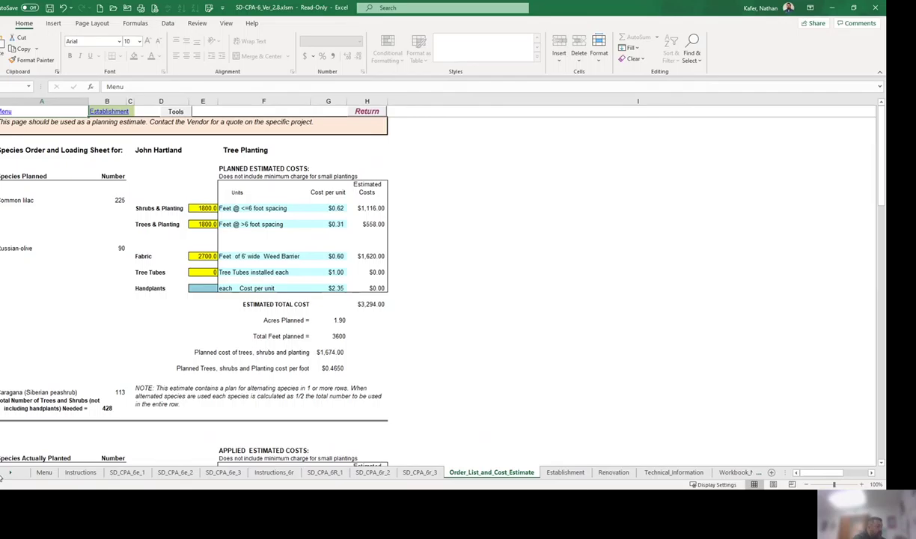
{"action": "left_click", "coordinate": [129, 473]}
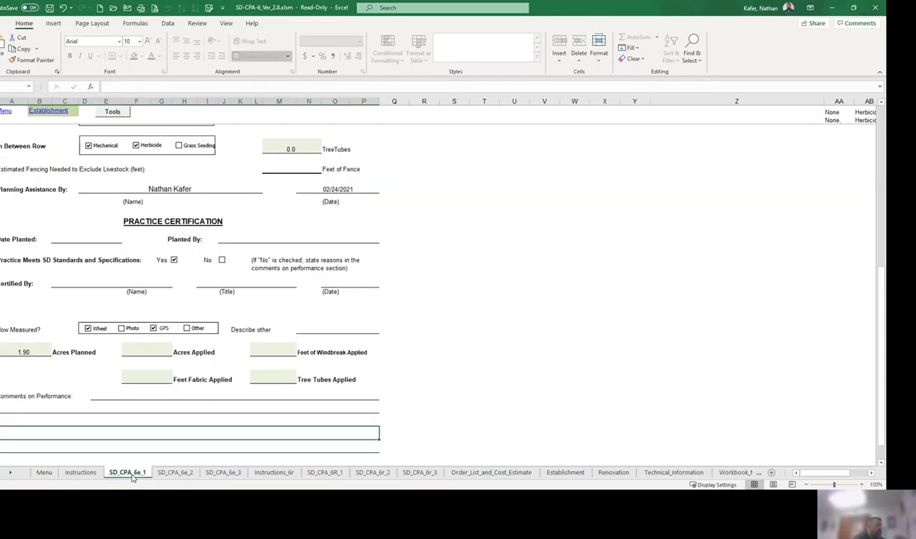
{"action": "scroll", "coordinate": [131, 477], "scroll_direction": "up", "scroll_amount": 8}
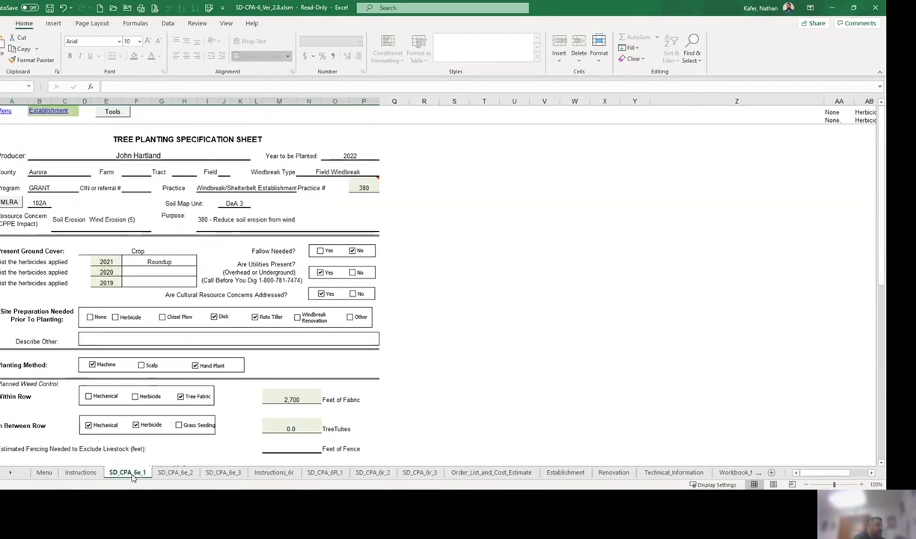
{"action": "left_click", "coordinate": [176, 472]}
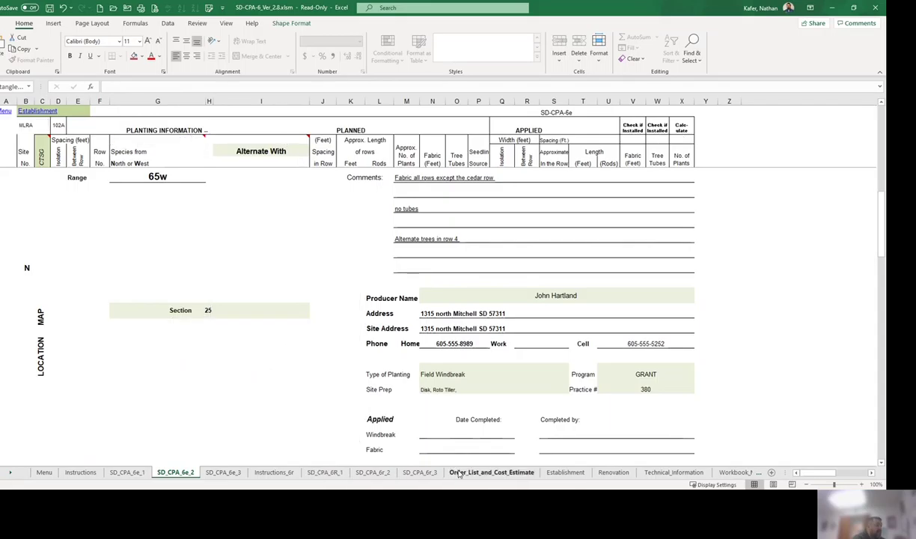
{"action": "left_click", "coordinate": [479, 472]}
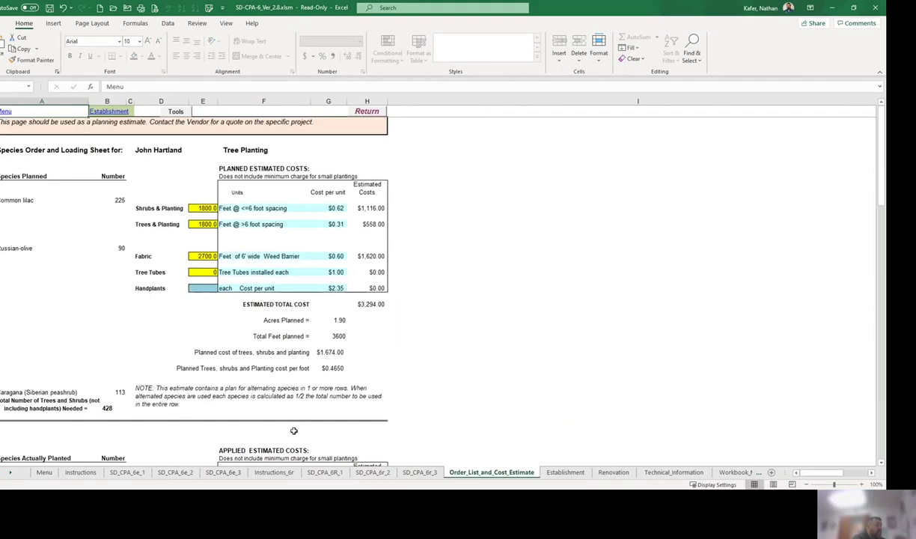
{"action": "left_click", "coordinate": [127, 472]}
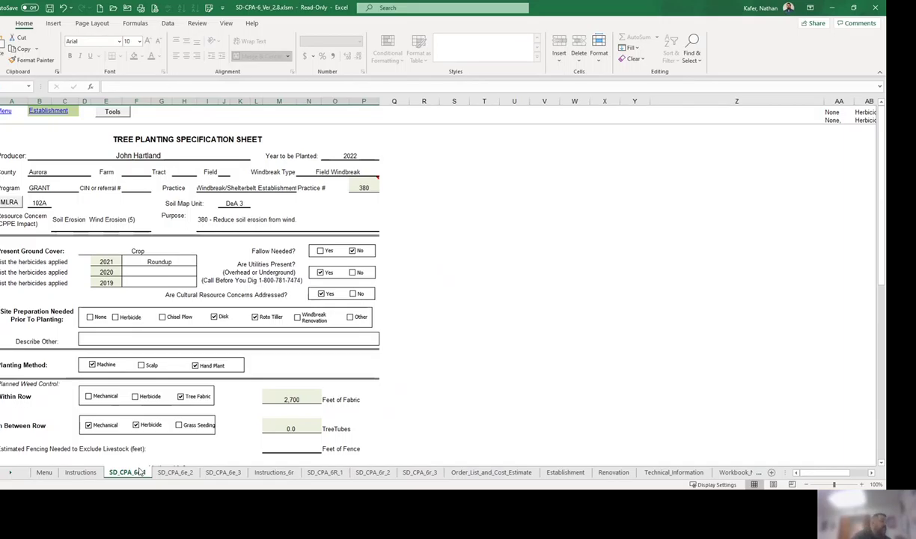
- Fill in the applied widths on the SD_CPA_6e_2 sheet with 25 feet of isolation and 14 feet between rows
{"action": "left_click", "coordinate": [175, 472]}
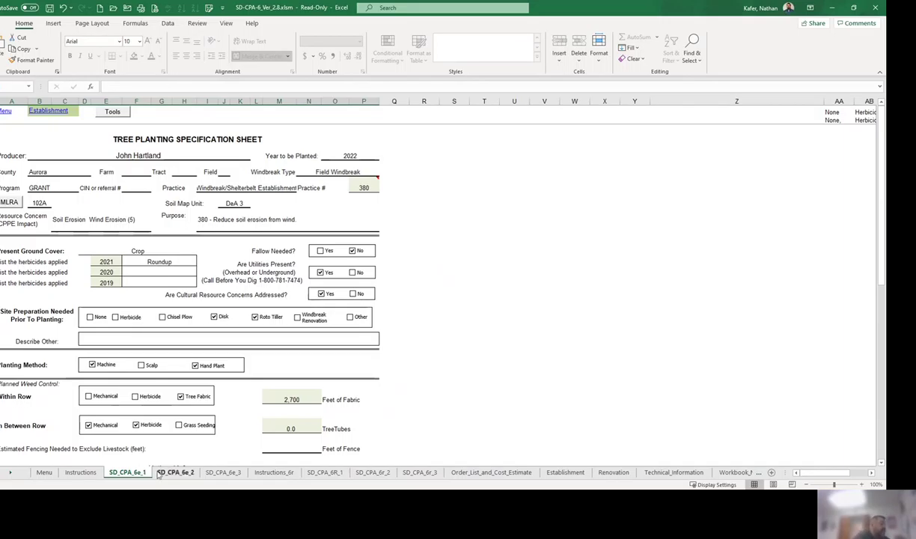
{"action": "scroll", "coordinate": [309, 389], "scroll_direction": "up", "scroll_amount": 10}
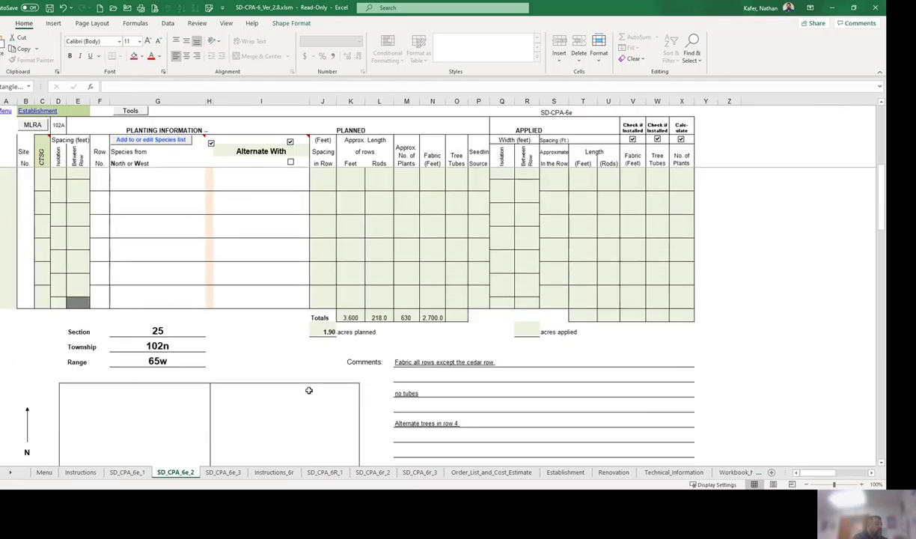
{"action": "scroll", "coordinate": [308, 390], "scroll_direction": "up", "scroll_amount": 1}
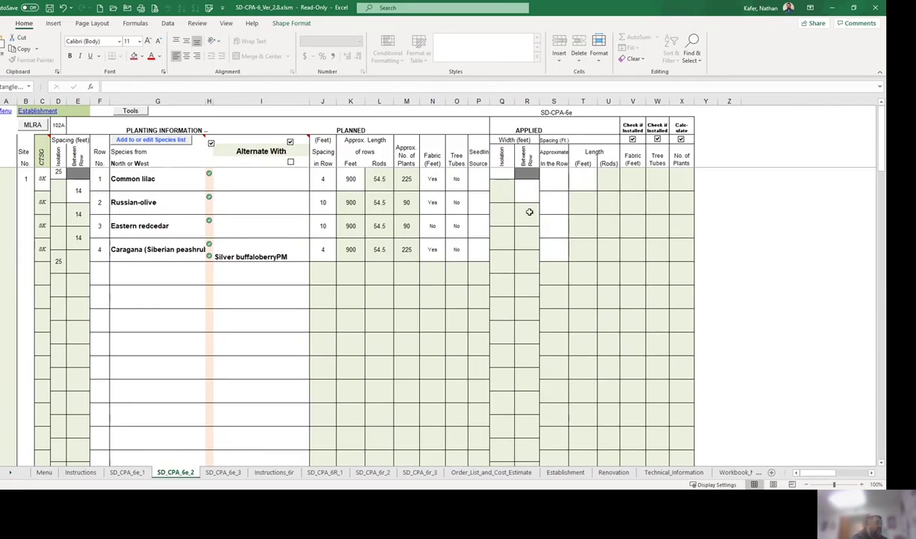
{"action": "left_click", "coordinate": [508, 176]}
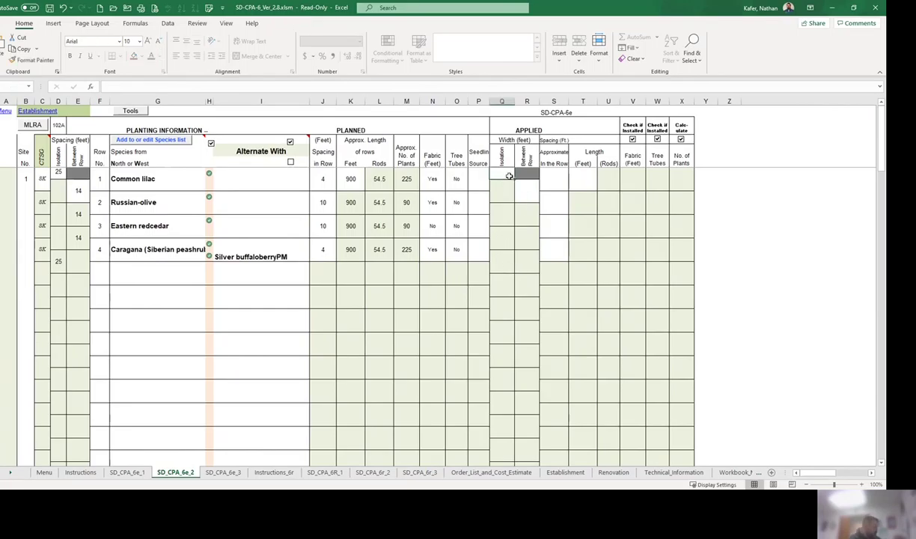
{"action": "type", "text": "25"}
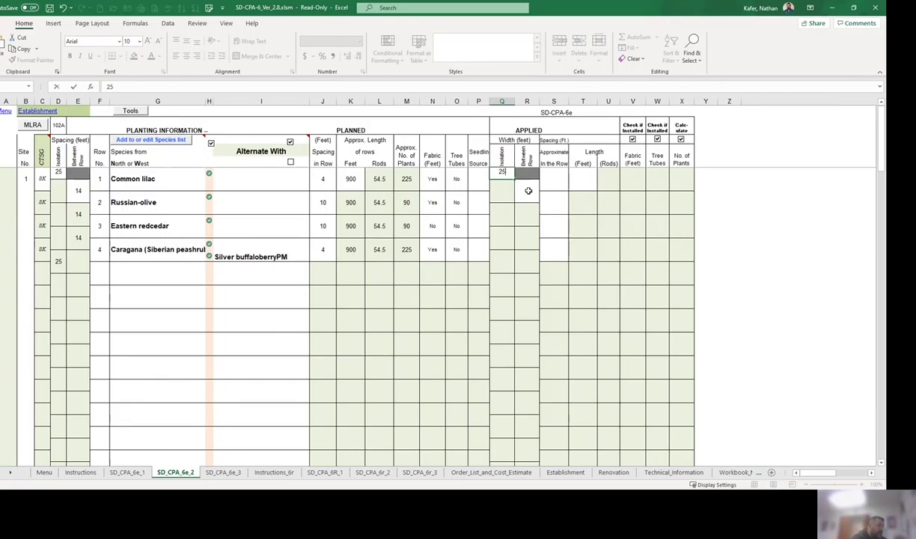
{"action": "left_click", "coordinate": [528, 192]}
{"action": "type", "text": "14"}
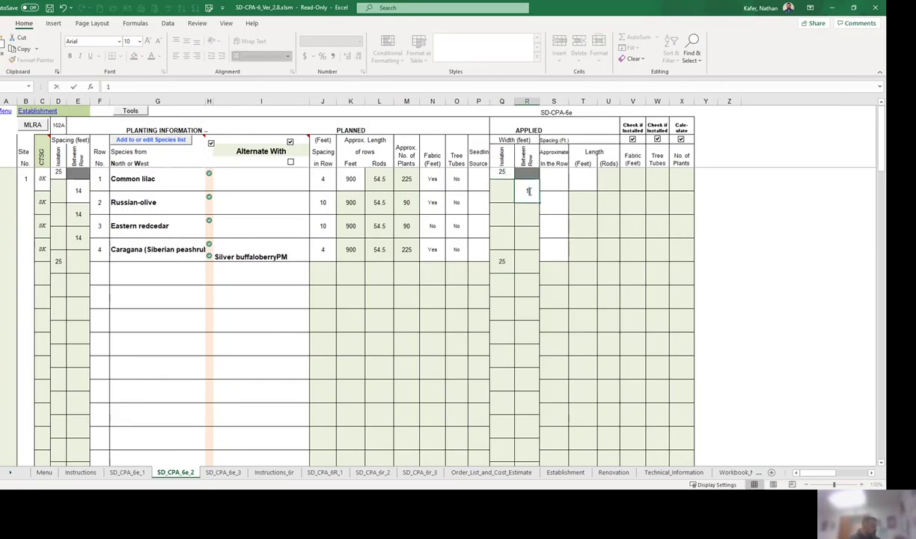
- Enter applied in-row spacings of 4, 10, 10 and 4 feet for rows 1 through 4
{"action": "left_click", "coordinate": [546, 186]}
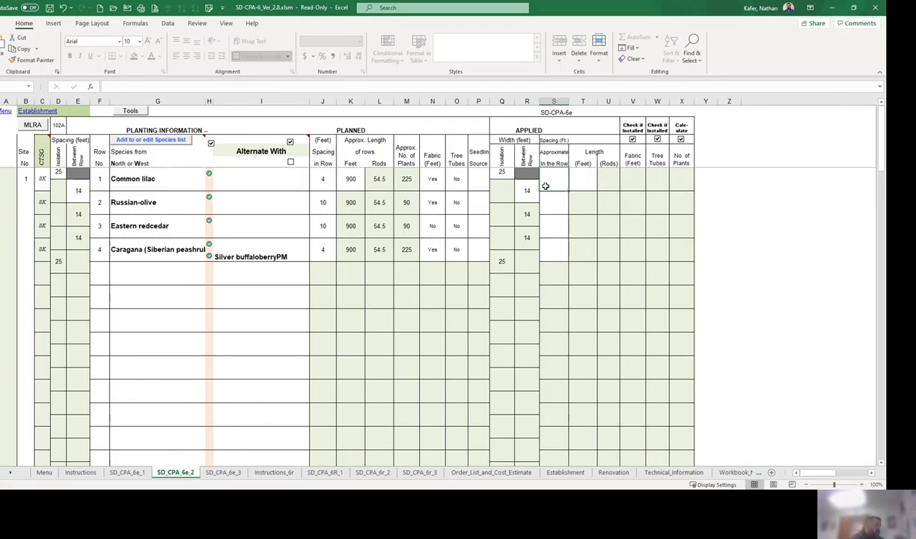
{"action": "type", "text": "4"}
{"action": "left_click", "coordinate": [553, 203]}
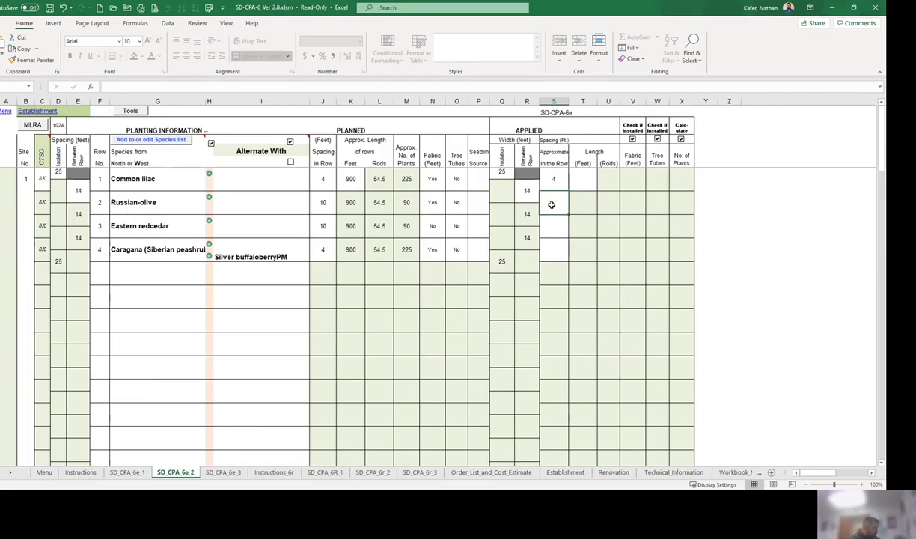
{"action": "type", "text": "10"}
{"action": "left_click", "coordinate": [554, 225]}
{"action": "type", "text": "10"}
{"action": "left_click", "coordinate": [553, 252]}
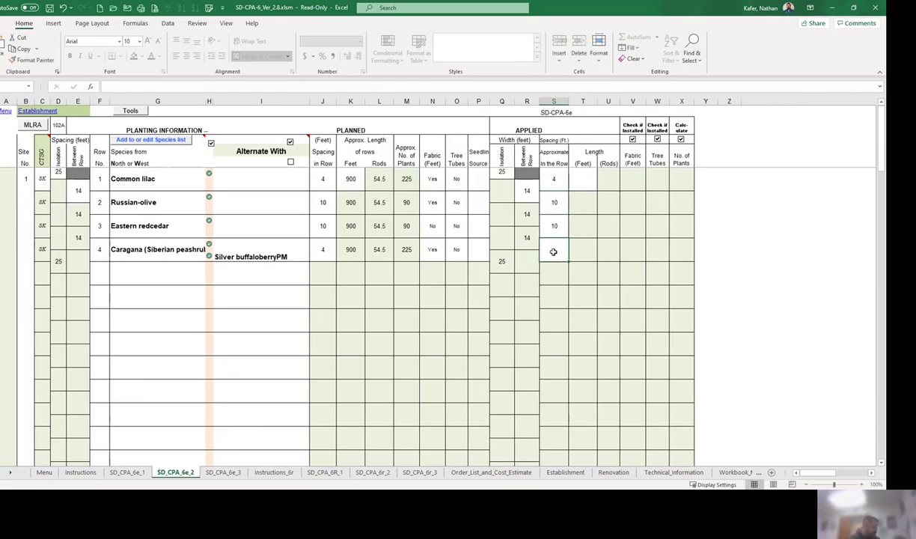
{"action": "type", "text": "4"}
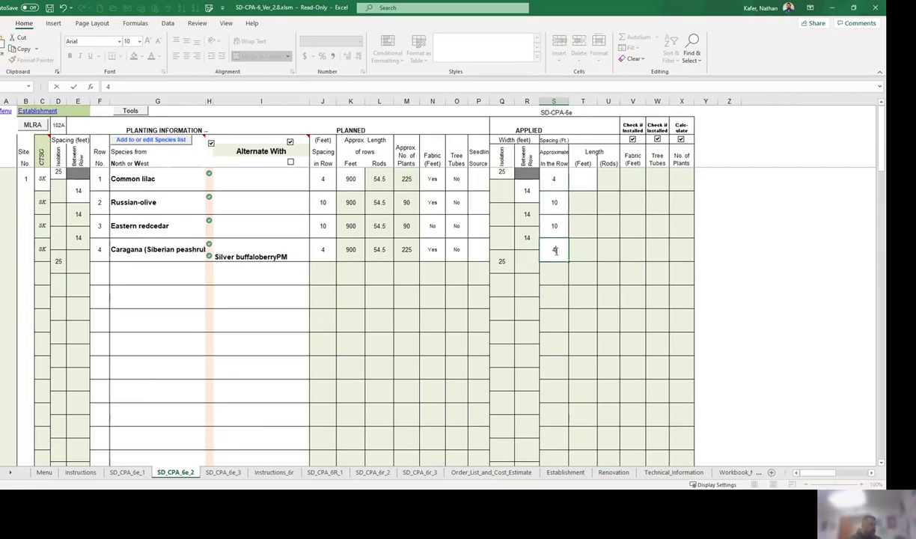
{"action": "left_click", "coordinate": [554, 290]}
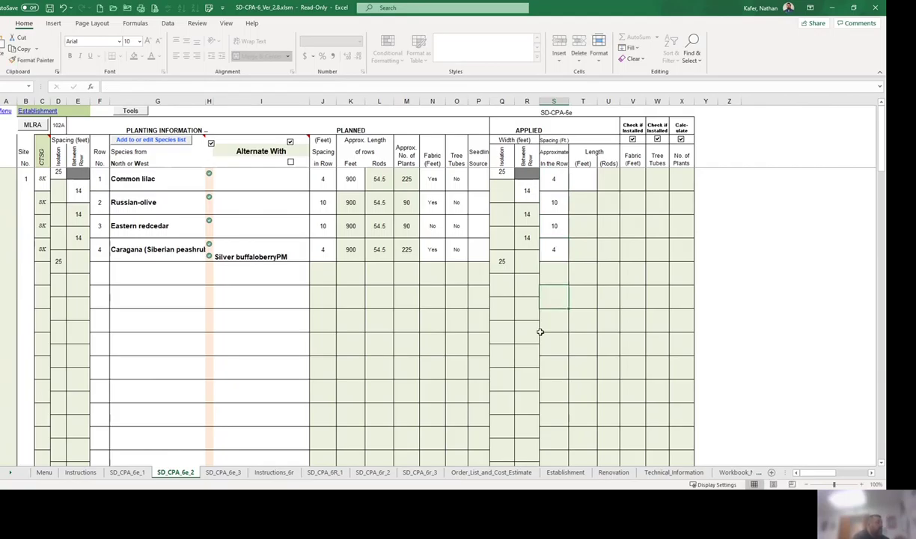
- Set the applied row length to 900 feet for the common lilac row and 800 feet for the eastern redcedar row
{"action": "left_click", "coordinate": [573, 177]}
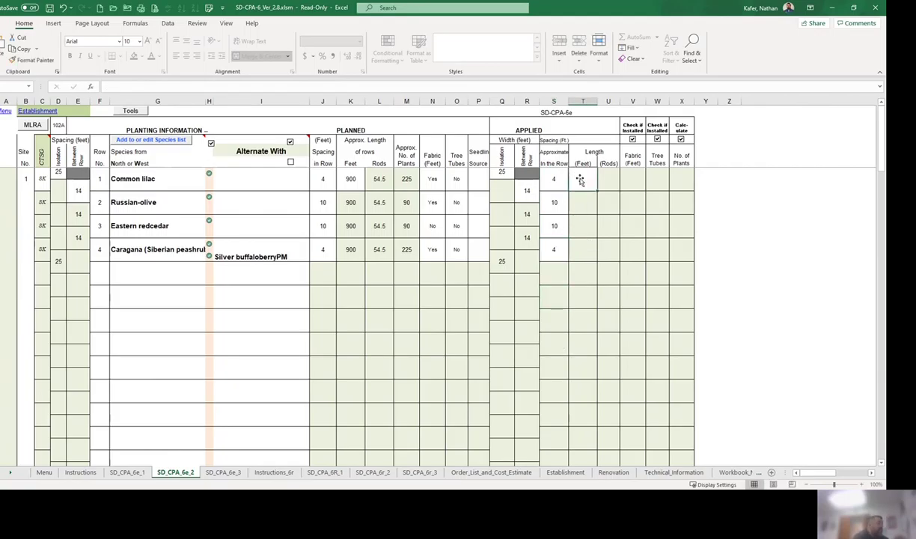
{"action": "type", "text": "900"}
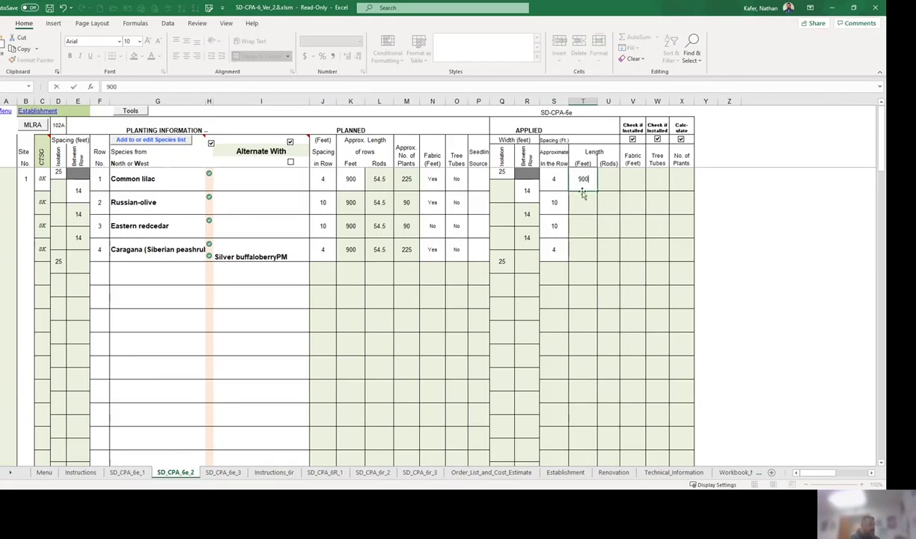
{"action": "left_click", "coordinate": [584, 225]}
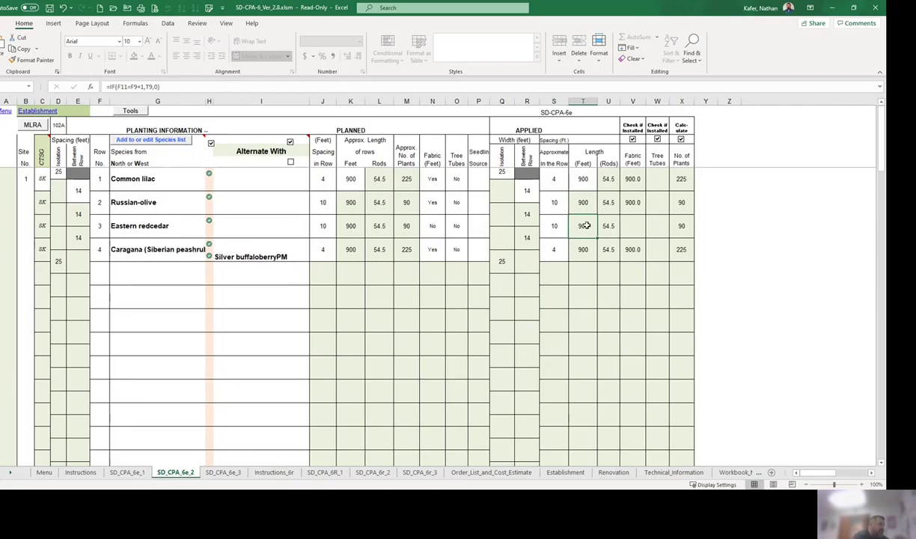
{"action": "type", "text": "800"}
{"action": "left_click", "coordinate": [559, 291]}
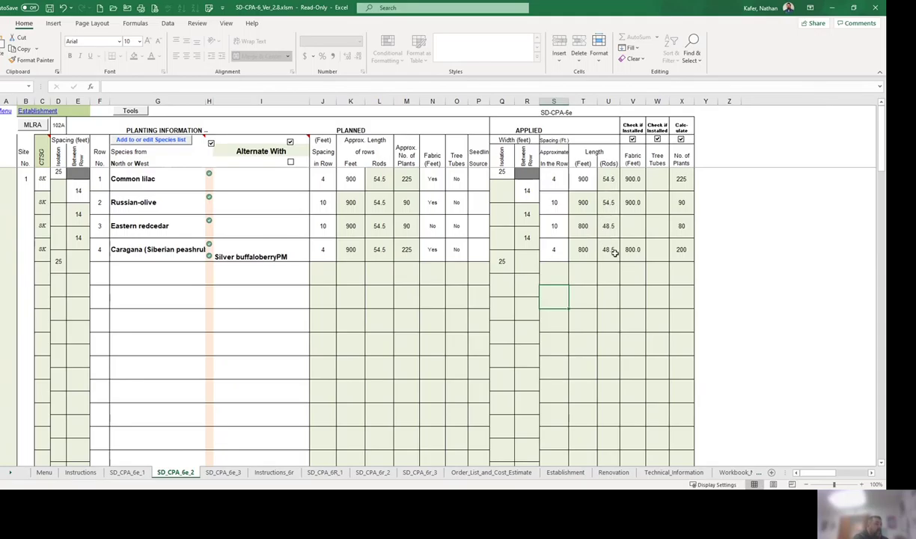
- Toggle the installed checks for applied fabric and tree tubes off and back on
{"action": "left_click", "coordinate": [633, 139]}
{"action": "left_click", "coordinate": [632, 139]}
{"action": "left_click", "coordinate": [657, 140]}
{"action": "left_click", "coordinate": [657, 139]}
- Review the applied totals, the applied quantities in the practice certification, and the applied estimated costs on the order list sheet
{"action": "key", "text": "ctrl+z"}
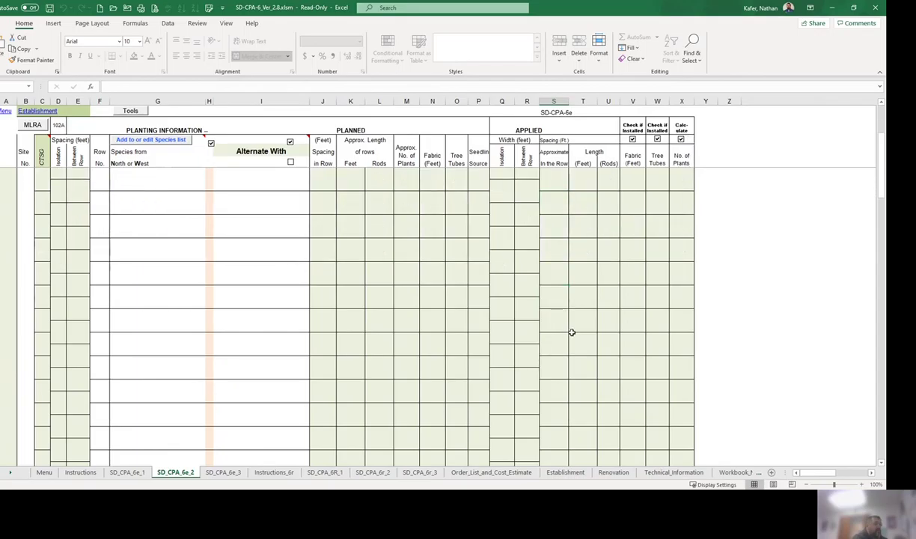
{"action": "key", "text": "ctrl+z"}
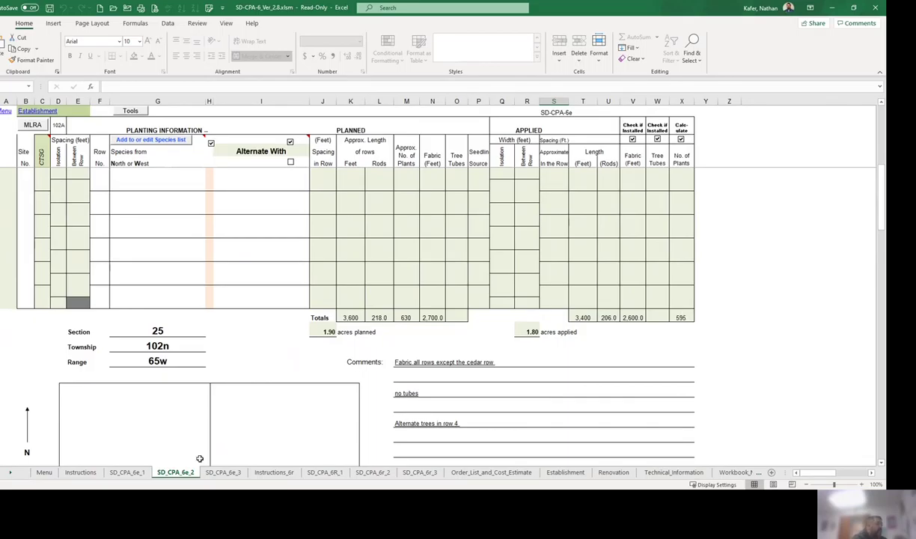
{"action": "left_click", "coordinate": [127, 472]}
{"action": "scroll", "coordinate": [183, 412], "scroll_direction": "down", "scroll_amount": 6}
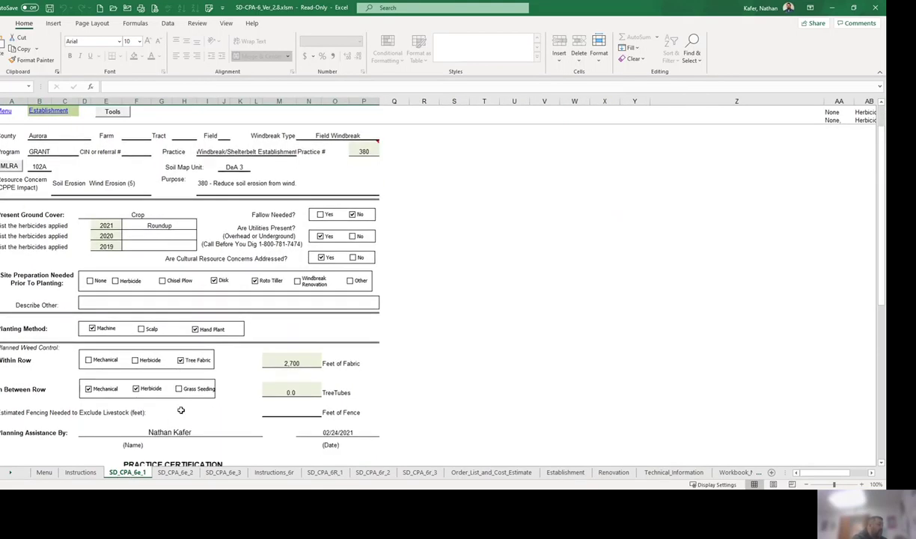
{"action": "scroll", "coordinate": [183, 412], "scroll_direction": "down", "scroll_amount": 1}
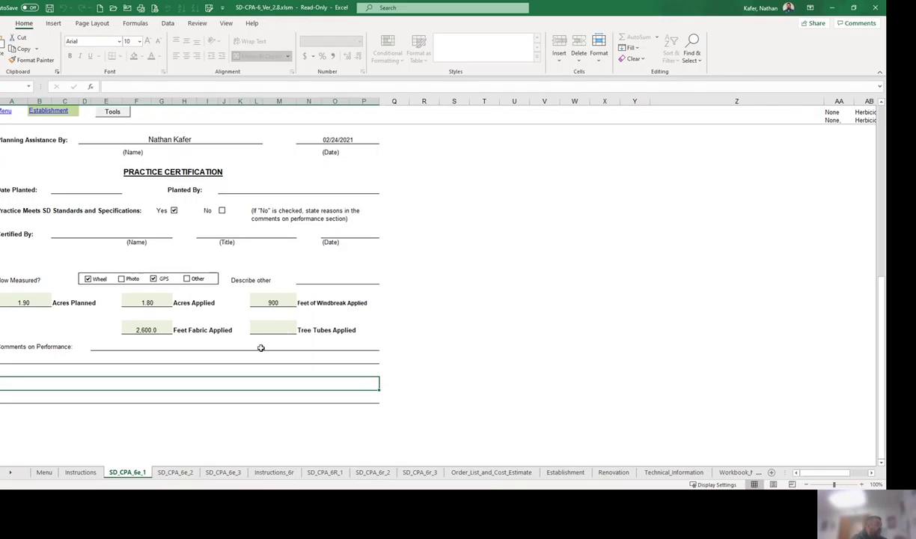
{"action": "left_click", "coordinate": [491, 473]}
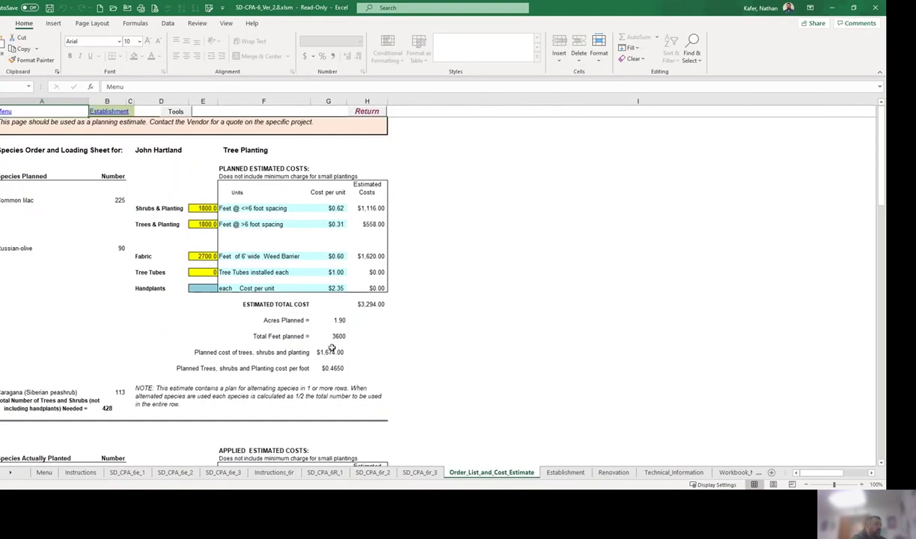
{"action": "scroll", "coordinate": [327, 378], "scroll_direction": "down", "scroll_amount": 6}
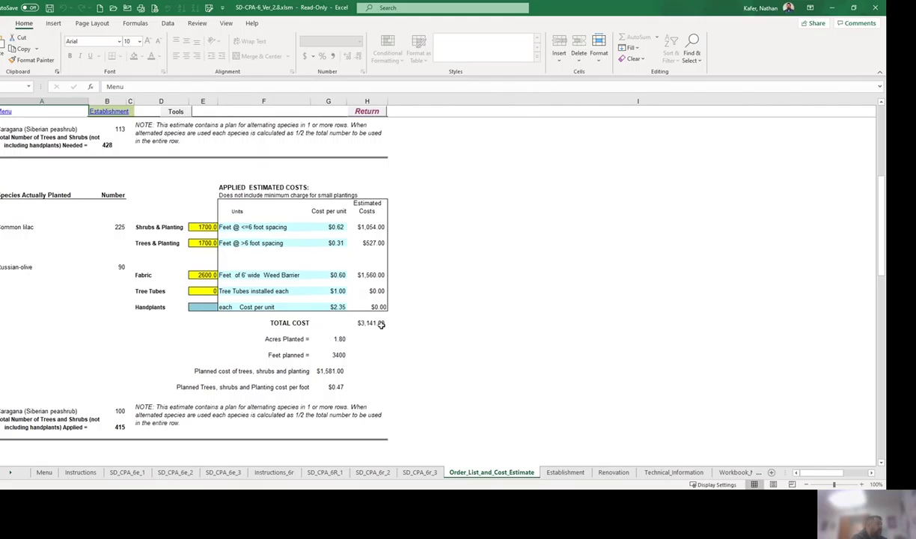
{"action": "left_click", "coordinate": [127, 472]}
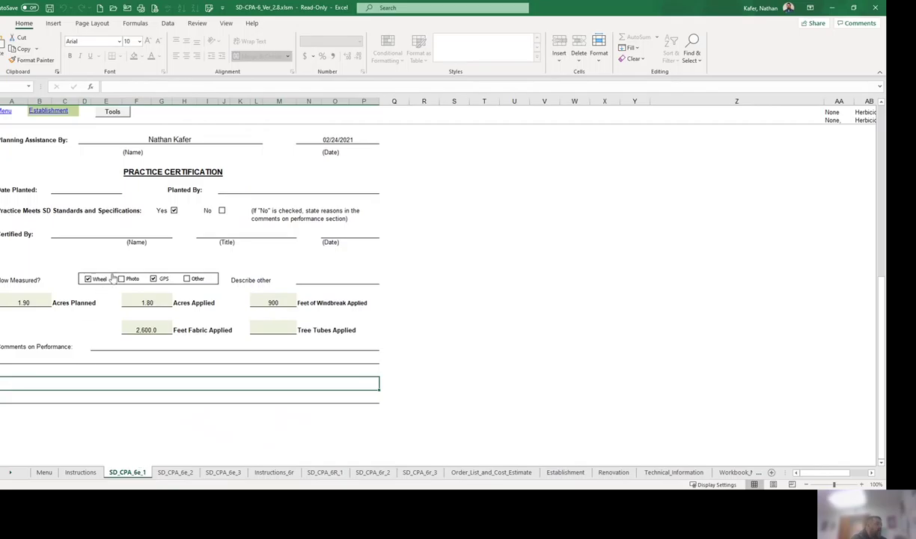
{"action": "scroll", "coordinate": [117, 286], "scroll_direction": "up", "scroll_amount": 8}
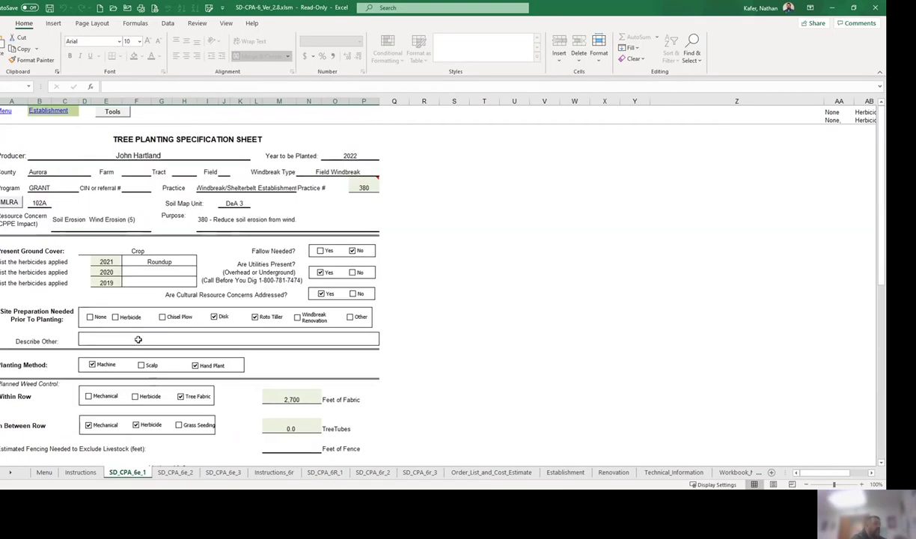
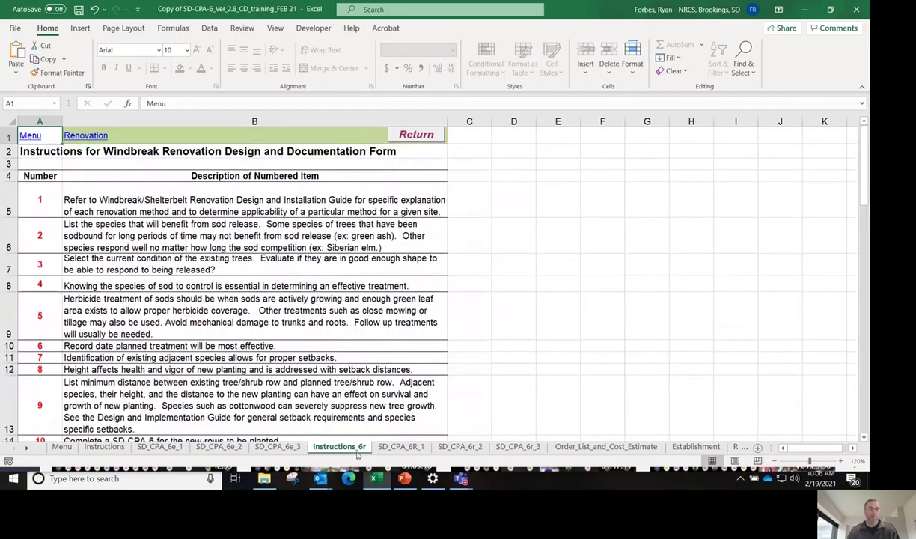
- On the SD-CPA-6R windbreak renovation form, try Living snow fence and Livestock Windbreak as the windbreak type, and set it back to Windbreak Renovation
{"action": "left_click", "coordinate": [396, 447]}
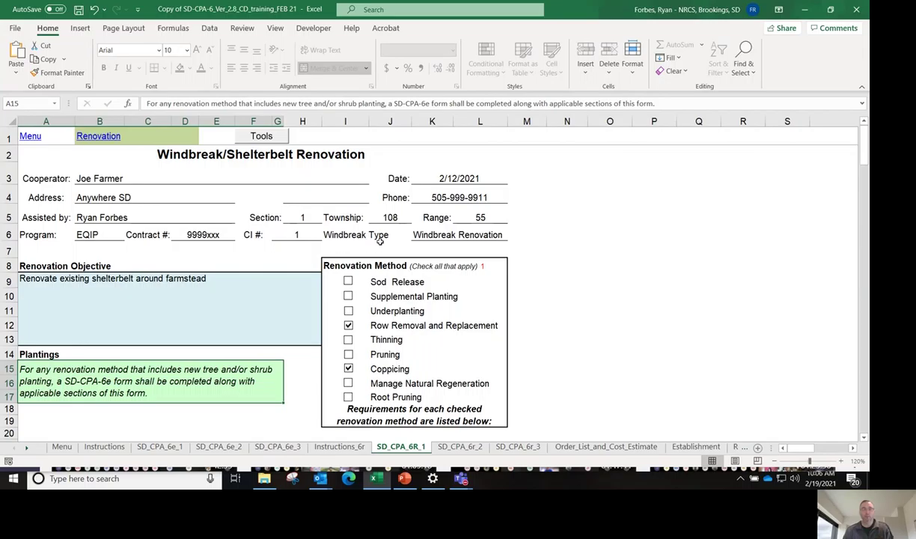
{"action": "left_click", "coordinate": [490, 235]}
{"action": "left_click", "coordinate": [512, 237]}
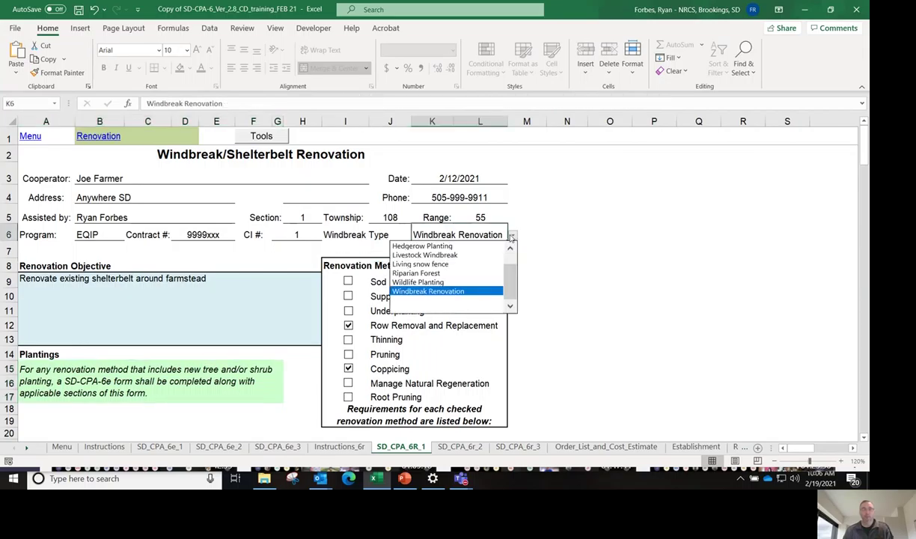
{"action": "left_click", "coordinate": [500, 263]}
{"action": "left_click", "coordinate": [513, 235]}
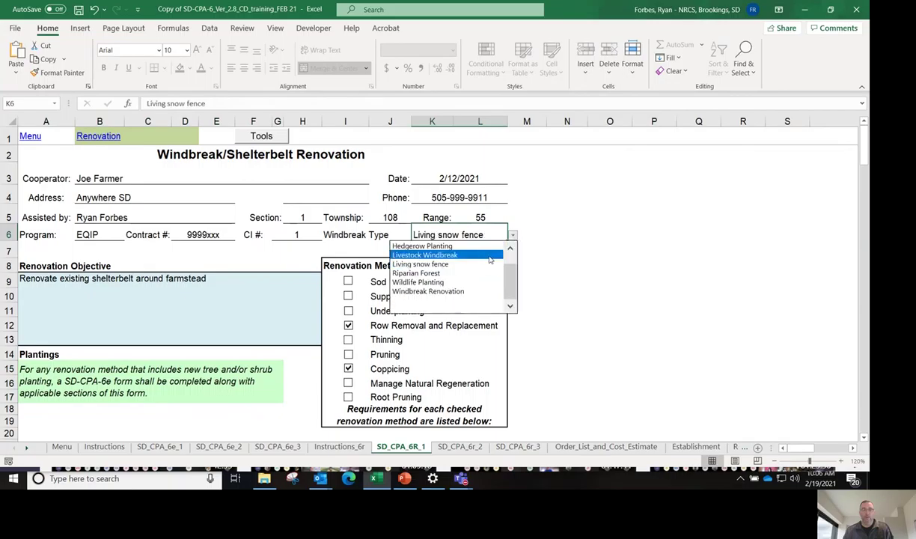
{"action": "left_click", "coordinate": [490, 254]}
{"action": "left_click", "coordinate": [513, 235]}
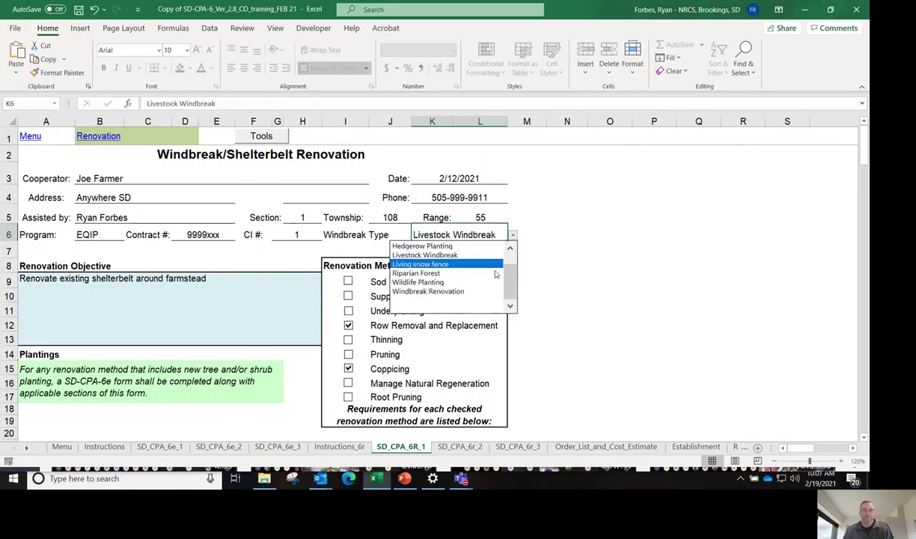
{"action": "left_click", "coordinate": [472, 290]}
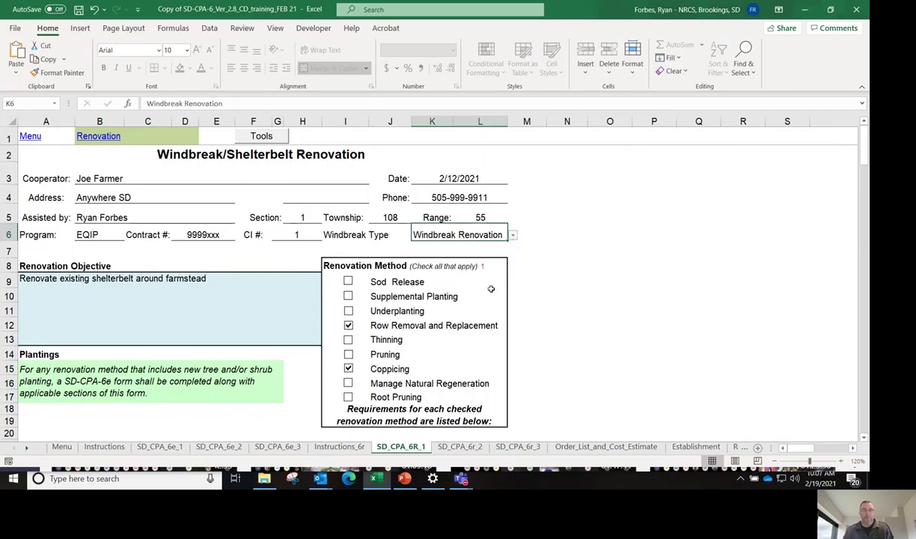
- Review the renovation objective, checked methods and plantings note, plus the sod release, reinforcement planting, and row removal and replacement sections
{"action": "left_click", "coordinate": [182, 314]}
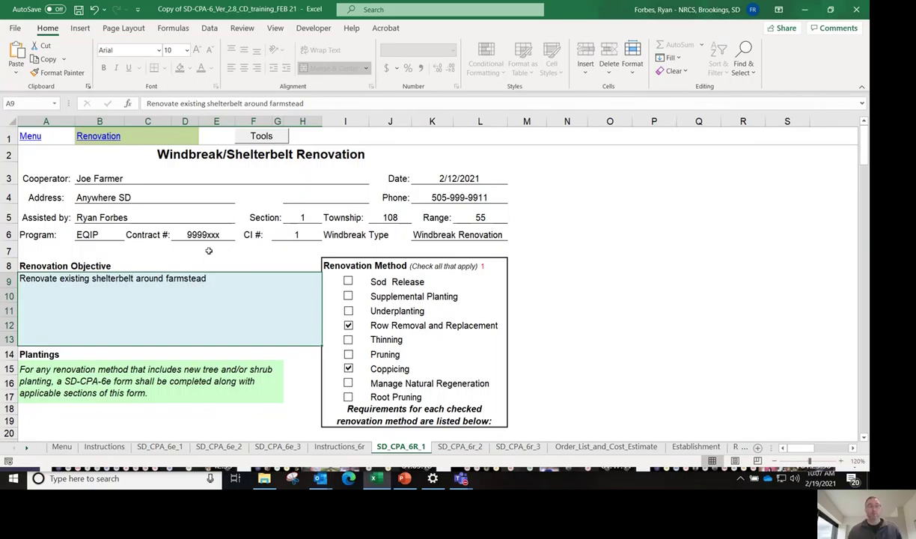
{"action": "scroll", "coordinate": [215, 235], "scroll_direction": "down", "scroll_amount": 1}
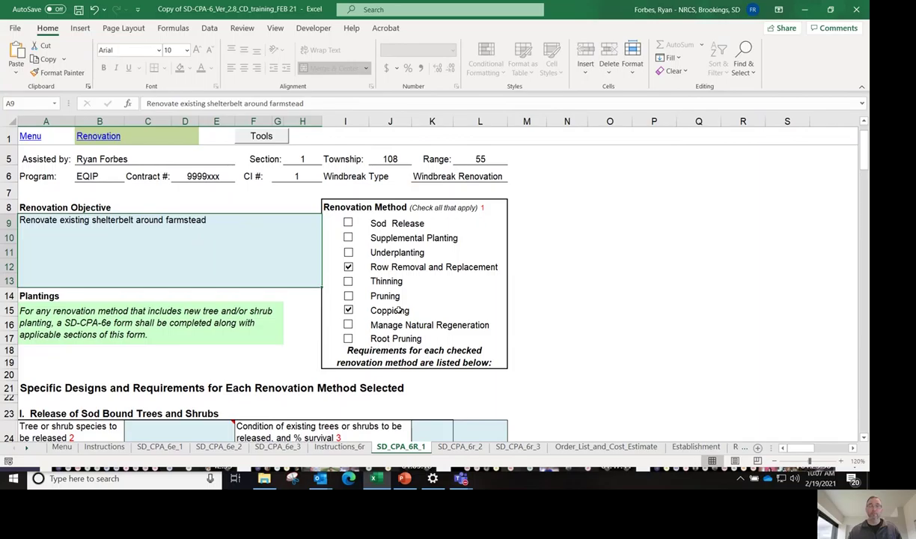
{"action": "scroll", "coordinate": [164, 244], "scroll_direction": "down", "scroll_amount": 1}
{"action": "left_click", "coordinate": [142, 257]}
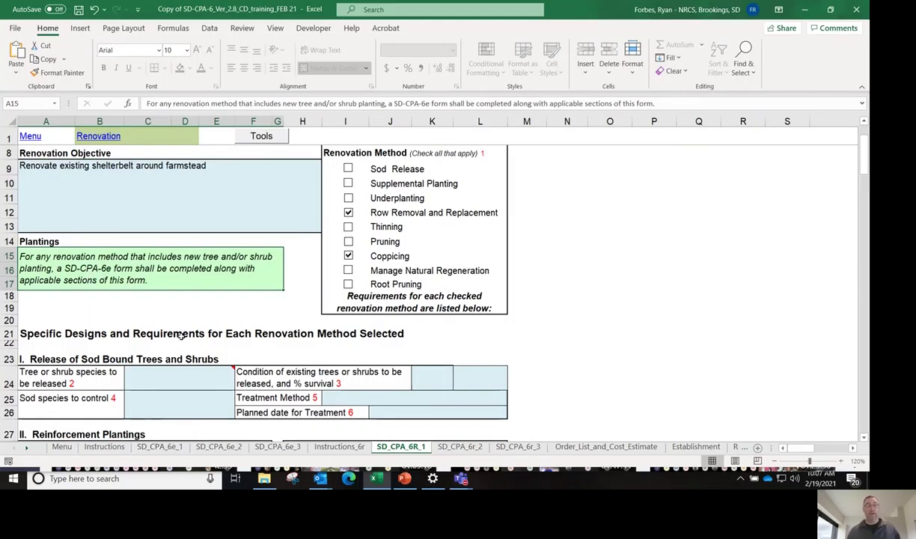
{"action": "scroll", "coordinate": [174, 295], "scroll_direction": "down", "scroll_amount": 2}
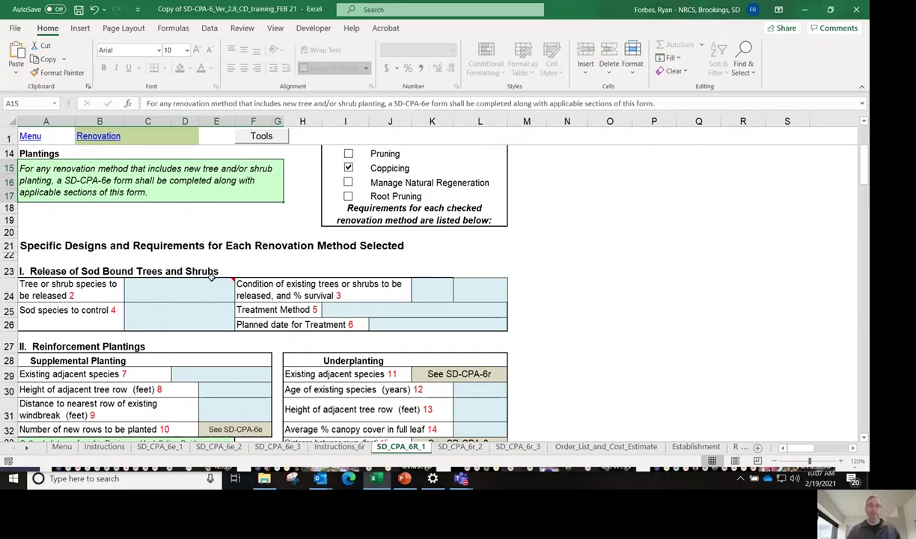
{"action": "scroll", "coordinate": [146, 278], "scroll_direction": "down", "scroll_amount": 1}
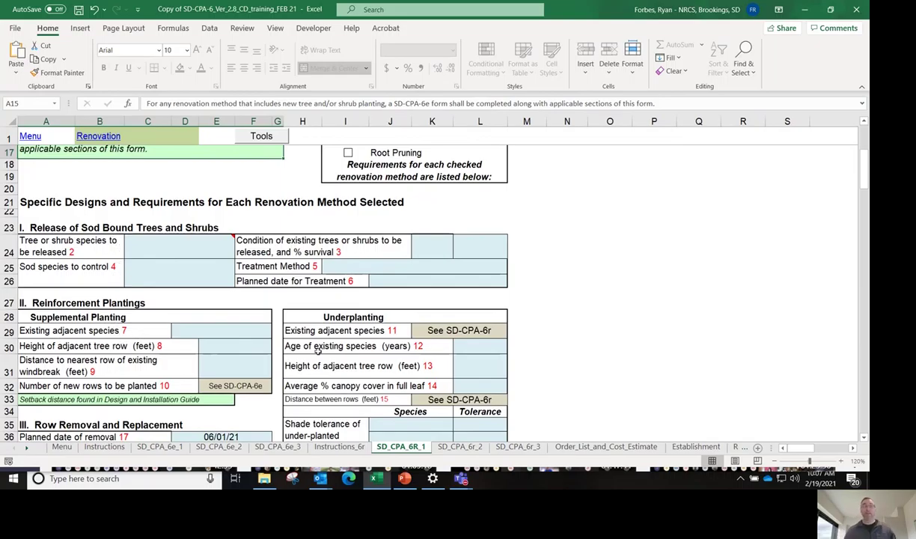
{"action": "scroll", "coordinate": [311, 315], "scroll_direction": "down", "scroll_amount": 2}
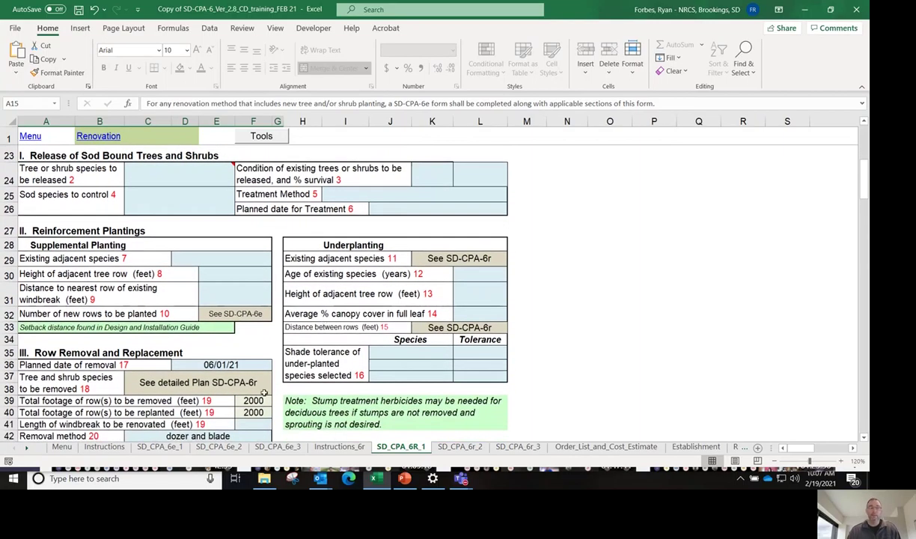
{"action": "scroll", "coordinate": [264, 392], "scroll_direction": "down", "scroll_amount": 1}
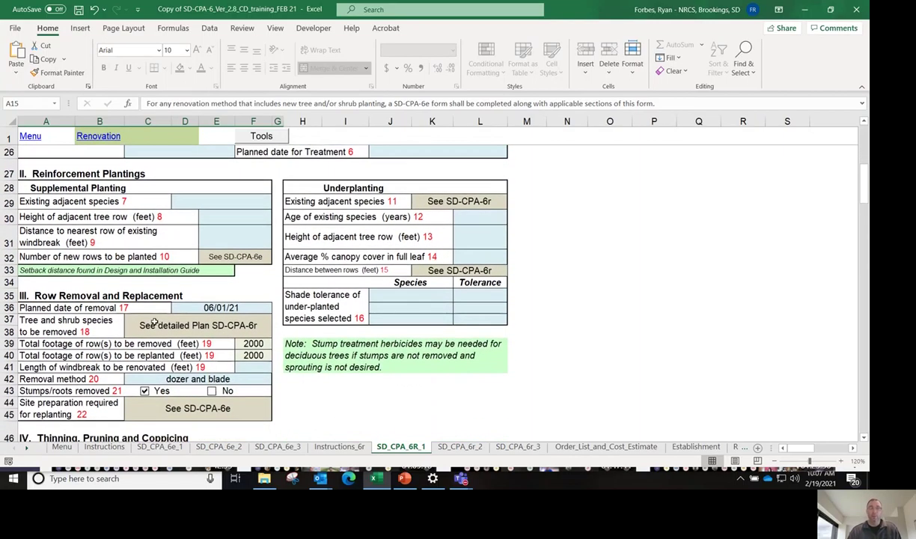
- Review the thinning, pruning, coppicing, natural regeneration and root pruning sections, and the planned maintenance after renovation
{"action": "scroll", "coordinate": [153, 324], "scroll_direction": "down", "scroll_amount": 3}
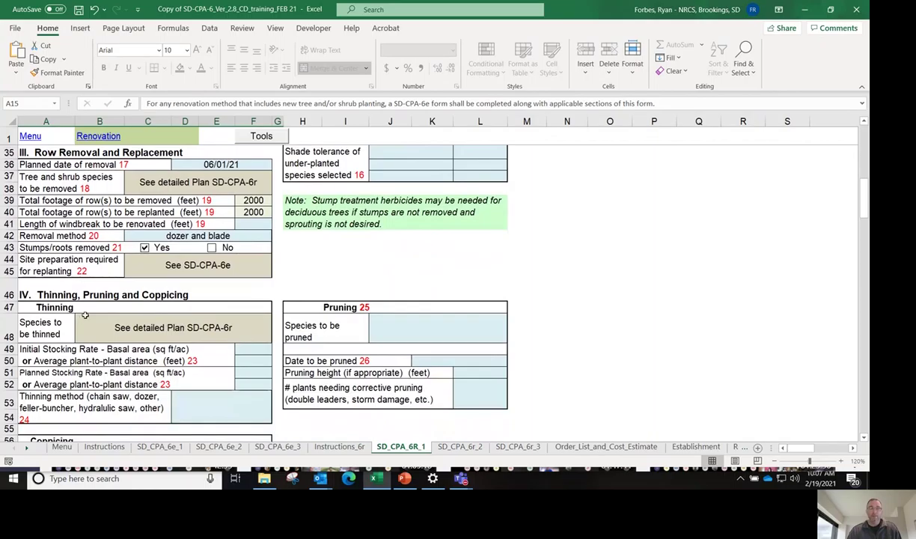
{"action": "scroll", "coordinate": [163, 378], "scroll_direction": "down", "scroll_amount": 1}
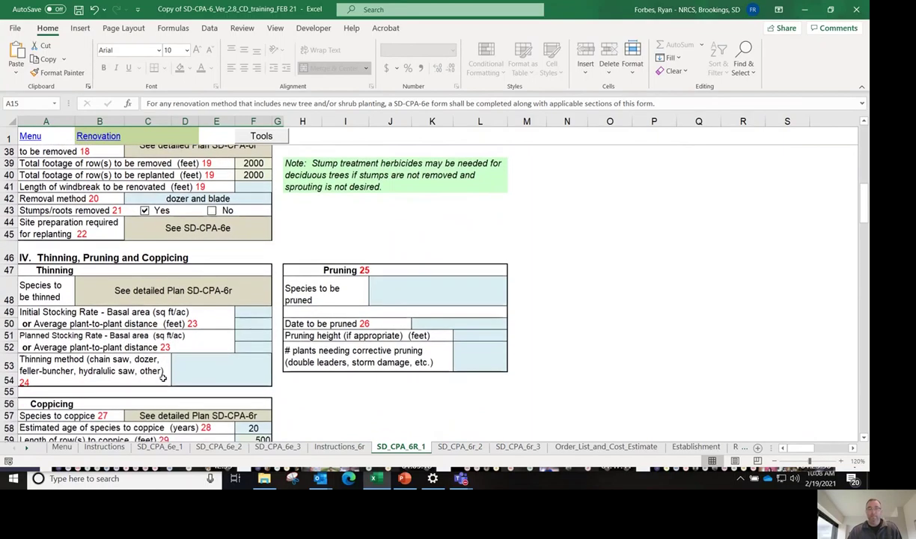
{"action": "scroll", "coordinate": [163, 378], "scroll_direction": "down", "scroll_amount": 2}
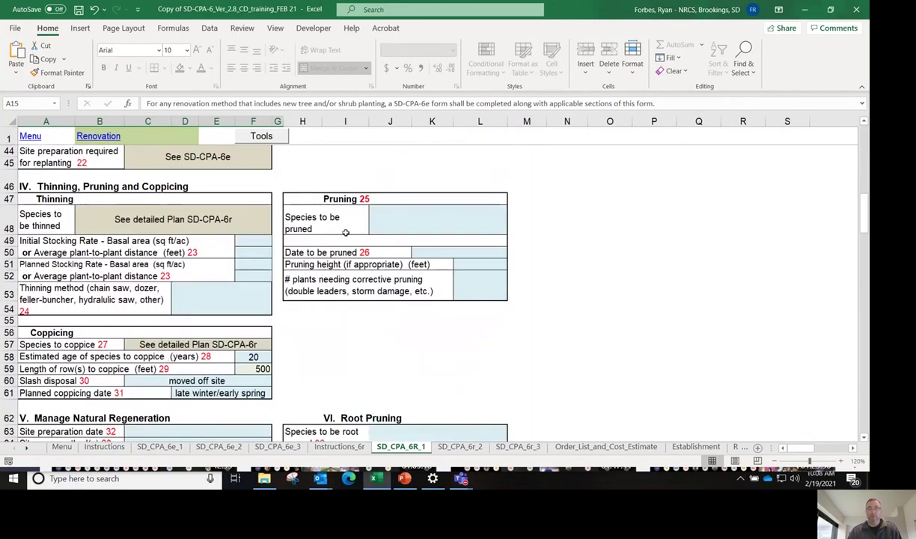
{"action": "scroll", "coordinate": [339, 287], "scroll_direction": "down", "scroll_amount": 3}
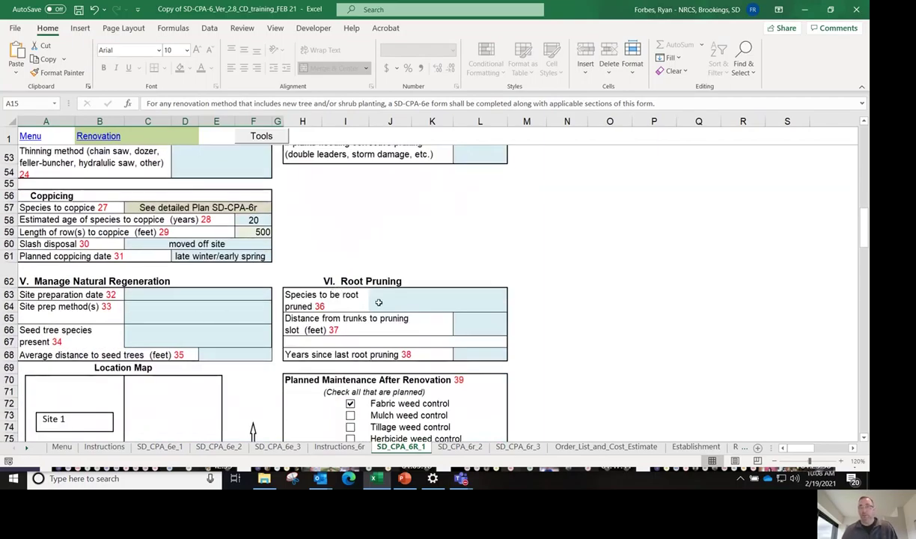
{"action": "scroll", "coordinate": [380, 309], "scroll_direction": "up", "scroll_amount": 5}
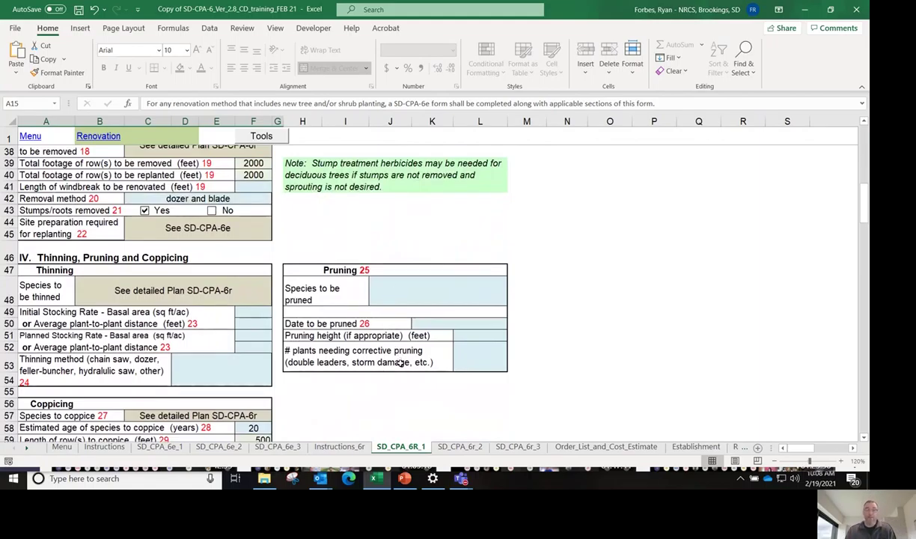
{"action": "scroll", "coordinate": [402, 362], "scroll_direction": "down", "scroll_amount": 5}
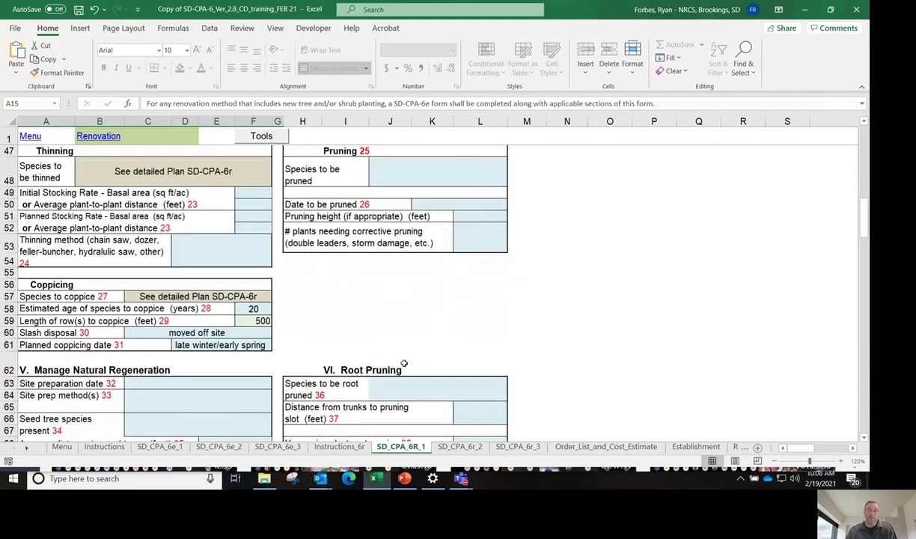
{"action": "scroll", "coordinate": [157, 303], "scroll_direction": "down", "scroll_amount": 2}
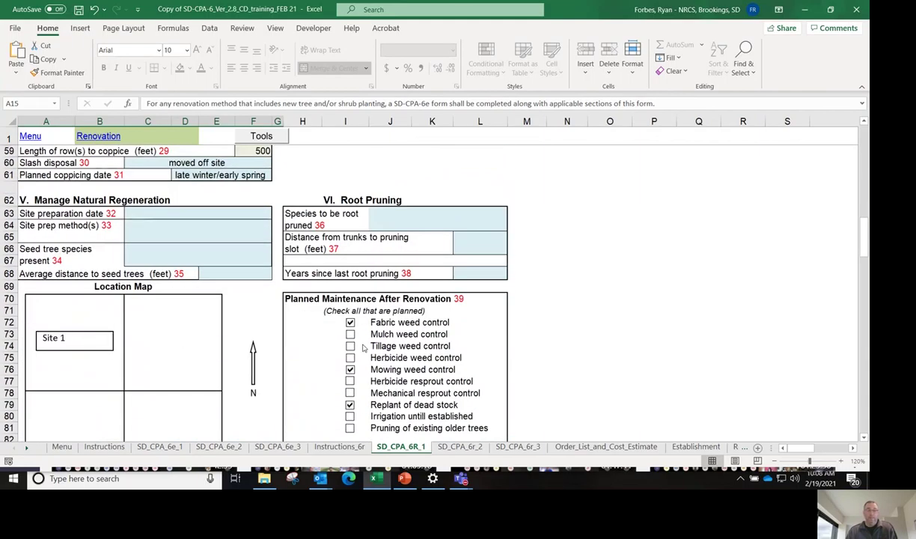
{"action": "scroll", "coordinate": [364, 343], "scroll_direction": "down", "scroll_amount": 1}
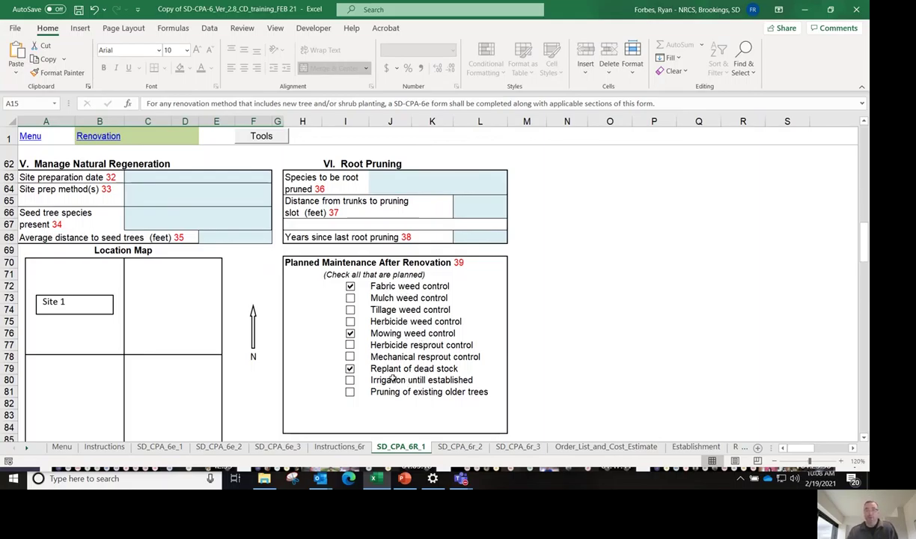
- Examine the notes, the certification fields and the spare site shapes below them, and compare the shapes with the location map
{"action": "scroll", "coordinate": [294, 355], "scroll_direction": "down", "scroll_amount": 5}
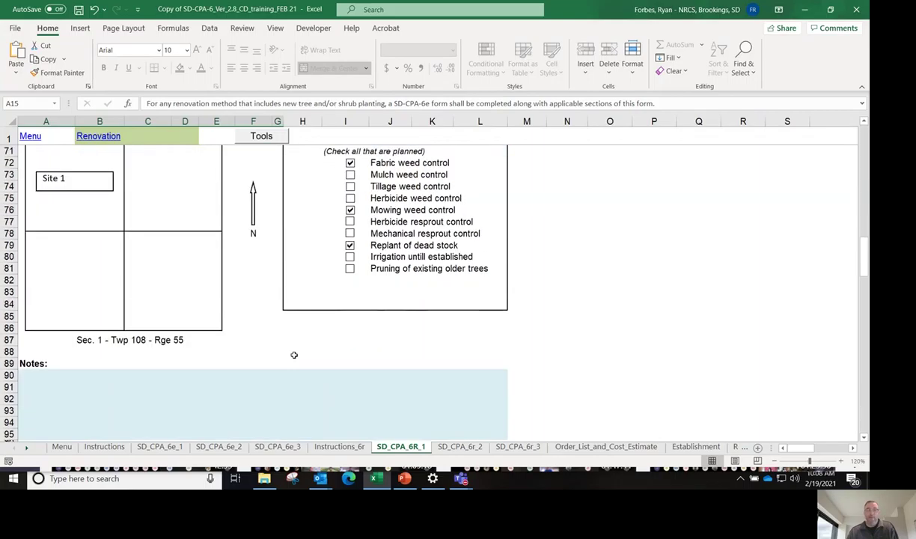
{"action": "scroll", "coordinate": [154, 339], "scroll_direction": "down", "scroll_amount": 2}
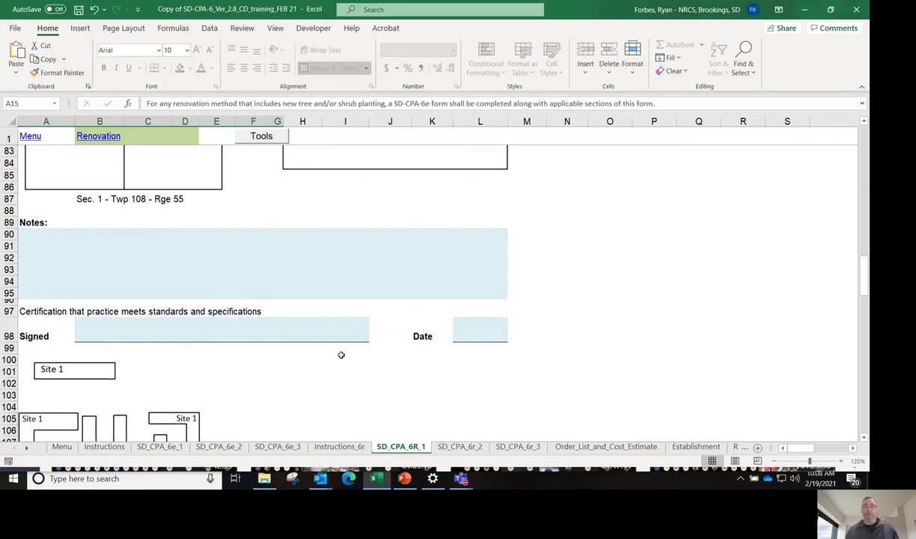
{"action": "scroll", "coordinate": [340, 354], "scroll_direction": "down", "scroll_amount": 5}
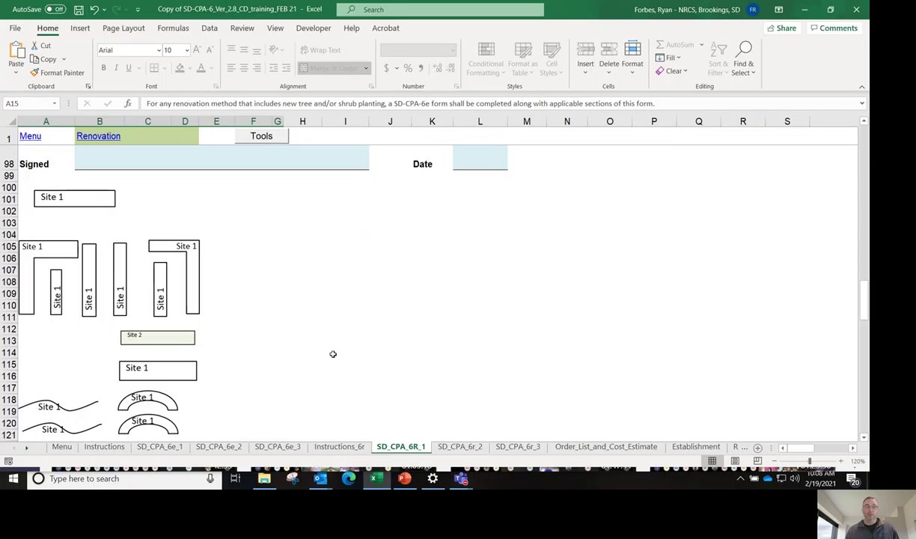
{"action": "scroll", "coordinate": [300, 336], "scroll_direction": "down", "scroll_amount": 1}
{"action": "scroll", "coordinate": [191, 292], "scroll_direction": "up", "scroll_amount": 2}
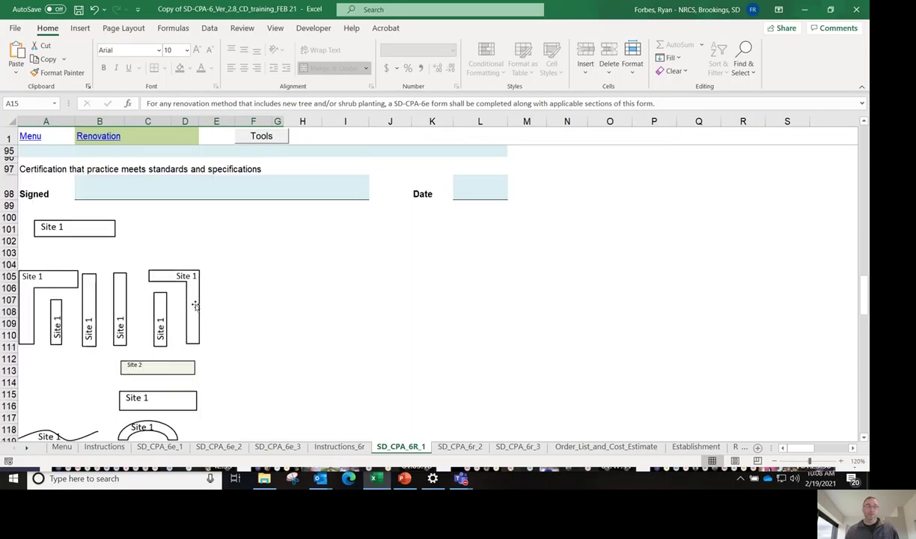
{"action": "scroll", "coordinate": [195, 305], "scroll_direction": "up", "scroll_amount": 11}
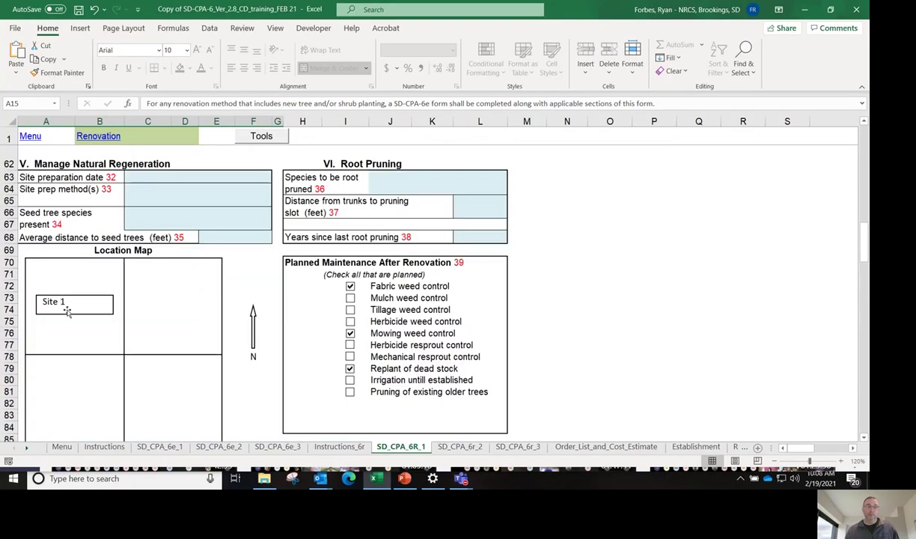
{"action": "scroll", "coordinate": [67, 310], "scroll_direction": "down", "scroll_amount": 1}
{"action": "scroll", "coordinate": [225, 292], "scroll_direction": "up", "scroll_amount": 4}
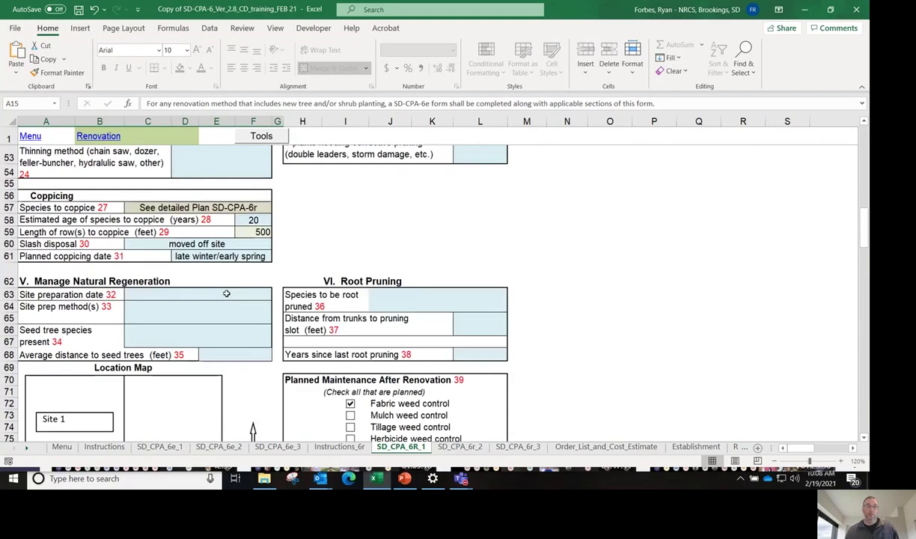
- Look up the form's red item numbers in the renovation instructions, and check the adjacent tree row height item on the form
{"action": "scroll", "coordinate": [217, 283], "scroll_direction": "up", "scroll_amount": 5}
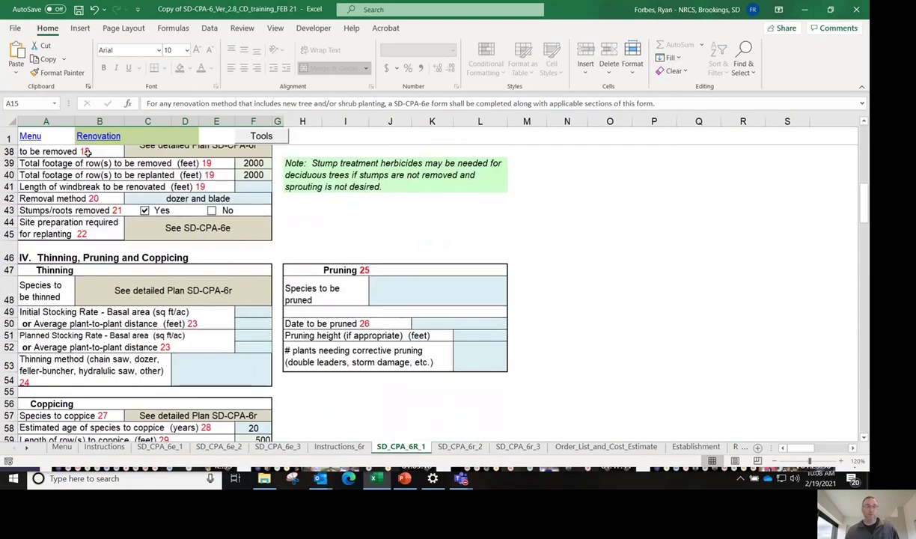
{"action": "scroll", "coordinate": [86, 168], "scroll_direction": "up", "scroll_amount": 4}
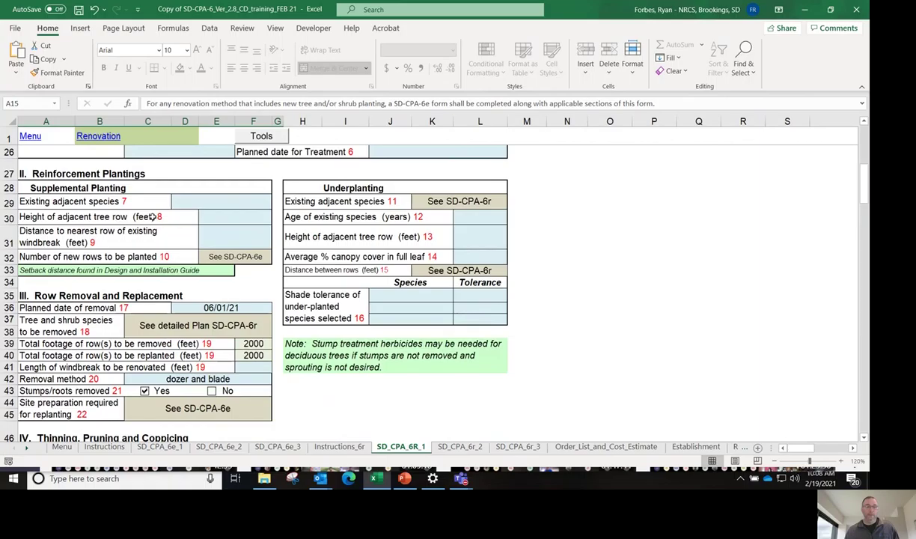
{"action": "left_click", "coordinate": [334, 447]}
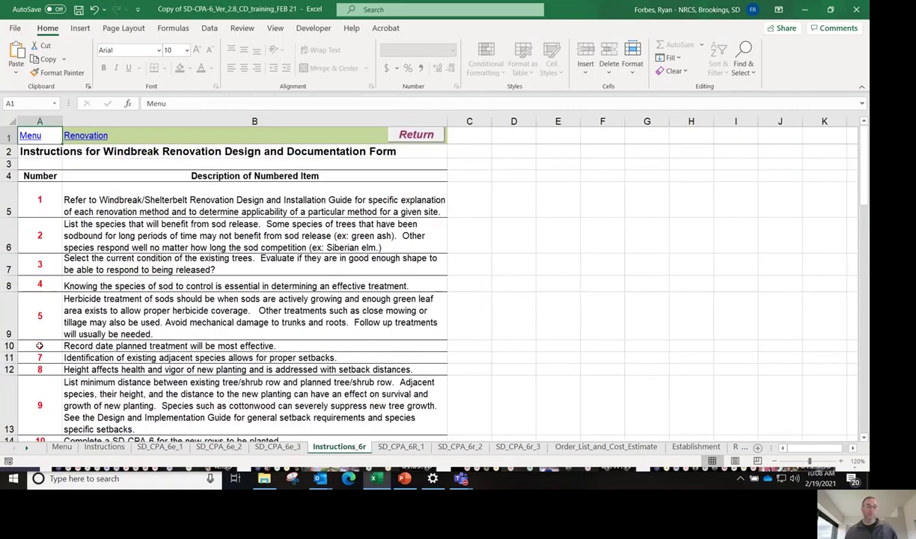
{"action": "left_click", "coordinate": [401, 446]}
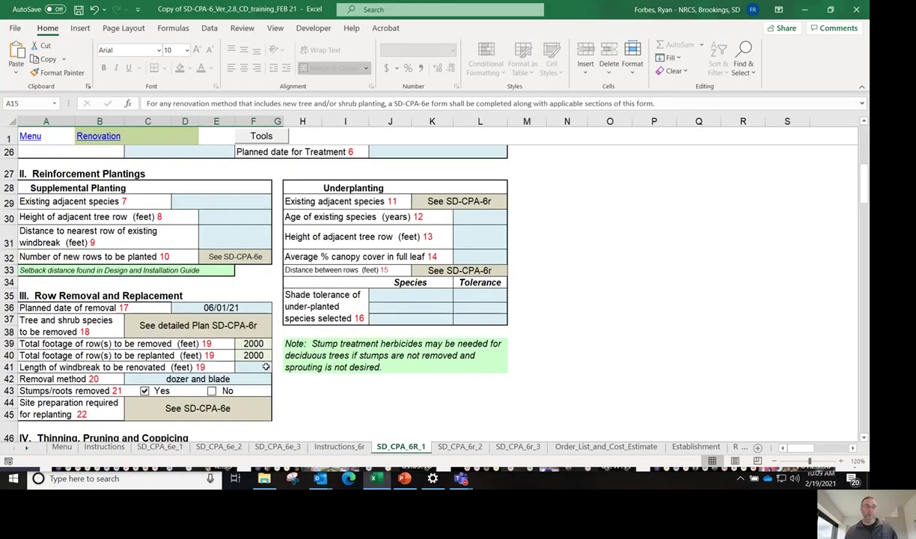
{"action": "left_click", "coordinate": [156, 214]}
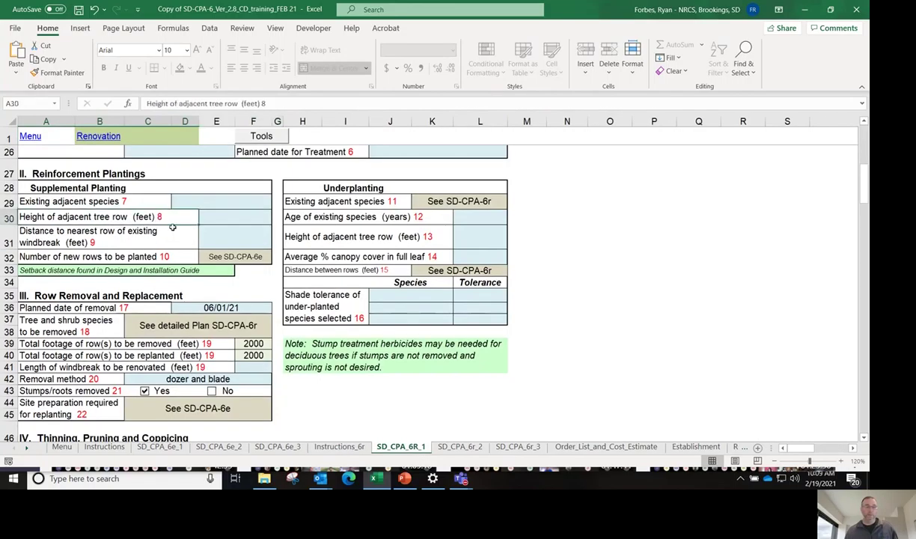
{"action": "scroll", "coordinate": [170, 230], "scroll_direction": "up", "scroll_amount": 8}
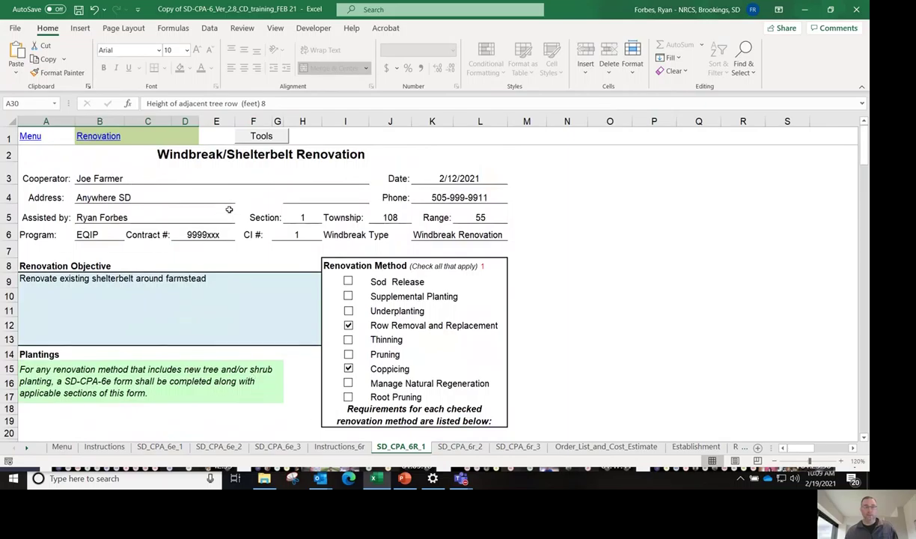
- Review the existing rows on the SD_CPA_6r_2 sheet, including isolation spacing, species, row lengths, functionality and planned renovation method
{"action": "left_click", "coordinate": [450, 444]}
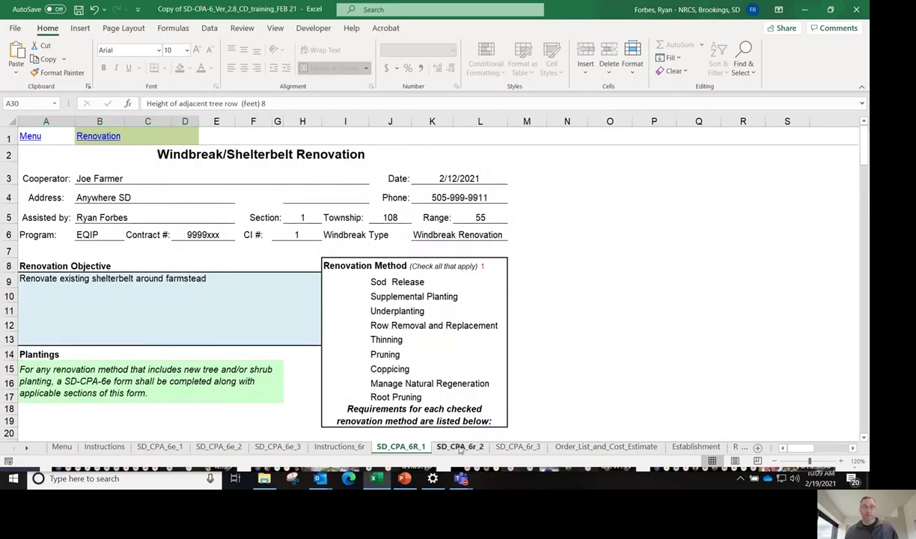
{"action": "scroll", "coordinate": [360, 360], "scroll_direction": "up", "scroll_amount": 2}
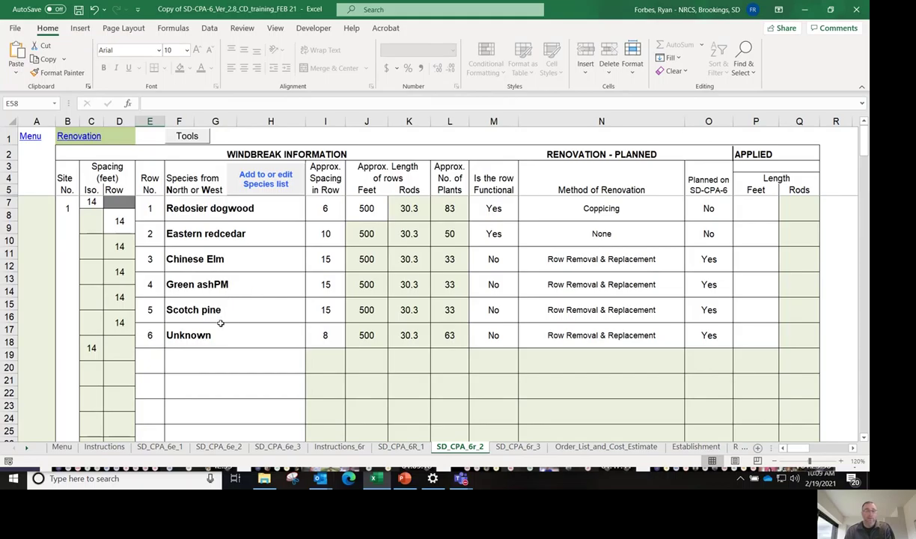
{"action": "left_click", "coordinate": [95, 201]}
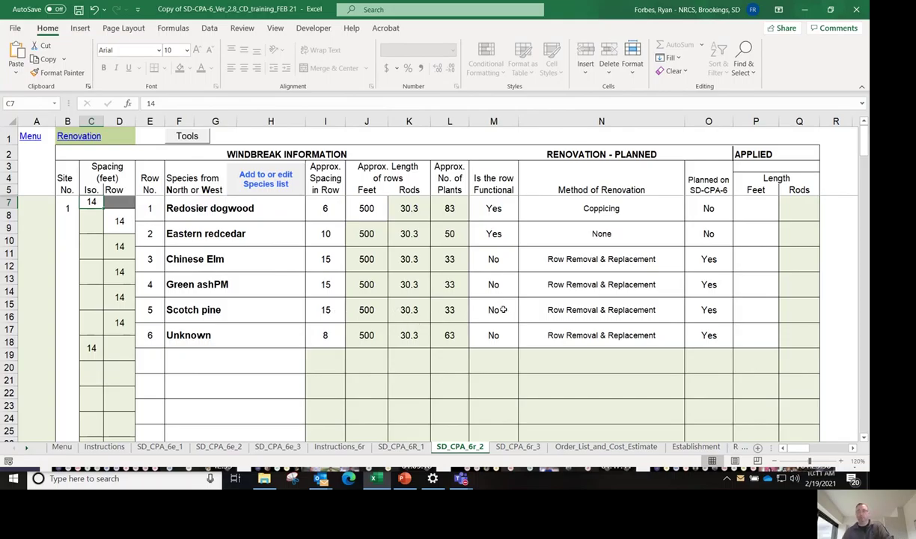
- Set the renovation method of the Scotch pine row to Row Removal & Replacement in the Future
{"action": "left_click", "coordinate": [595, 312]}
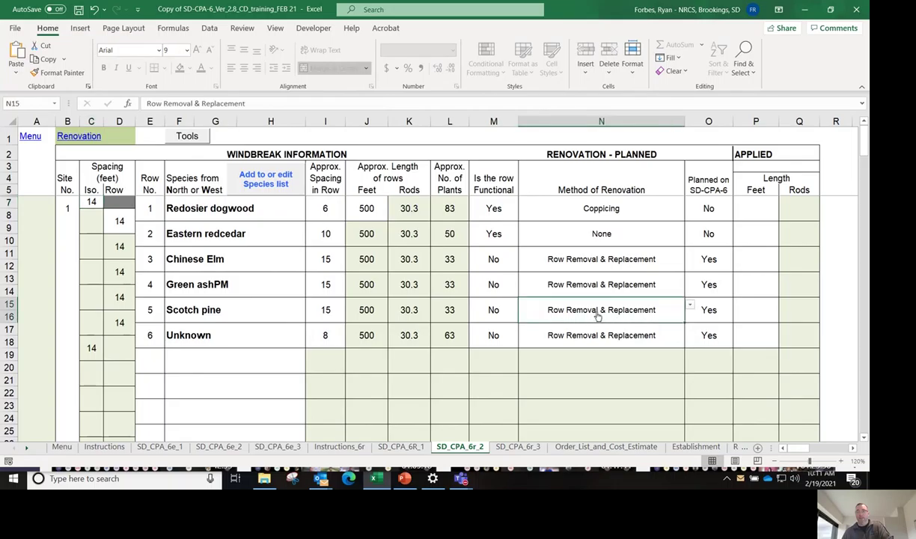
{"action": "left_click", "coordinate": [689, 308]}
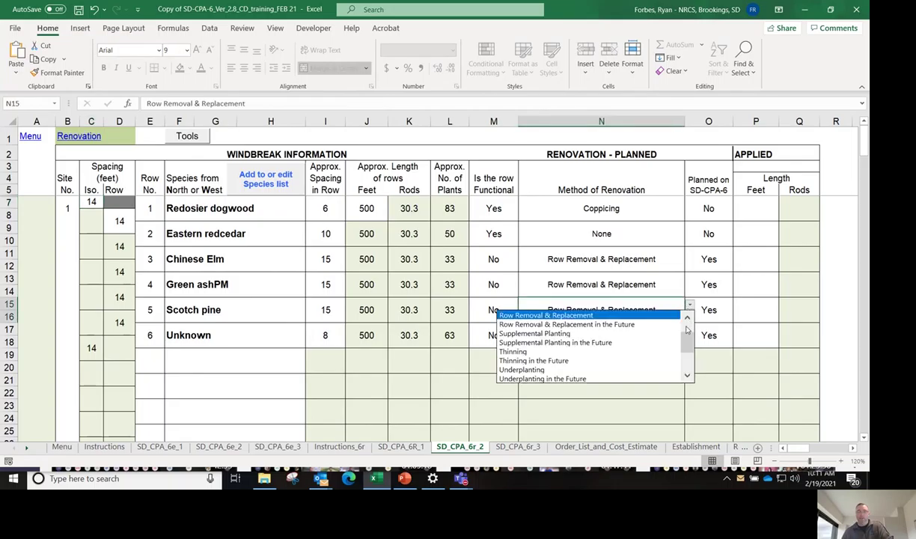
{"action": "left_click_drag", "start_coordinate": [686, 344], "coordinate": [686, 349]}
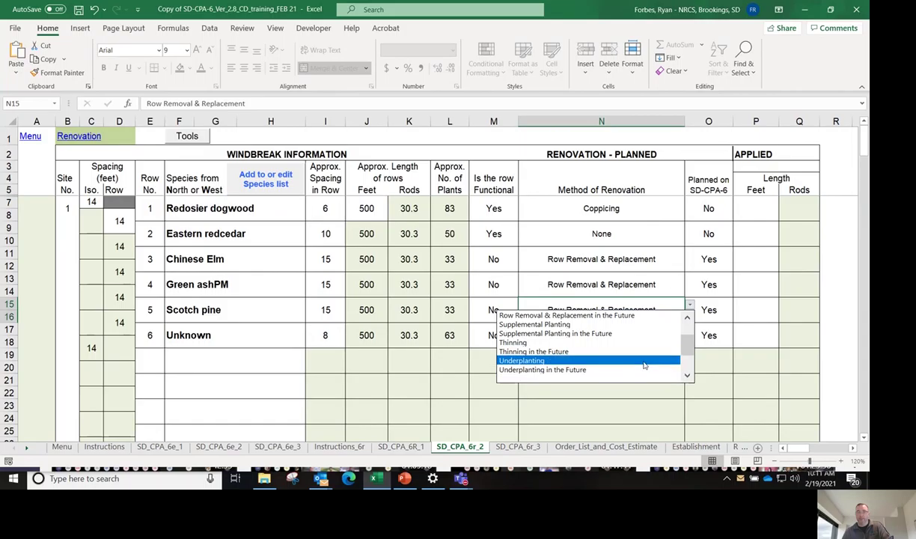
{"action": "scroll", "coordinate": [689, 345], "scroll_direction": "up", "scroll_amount": 2}
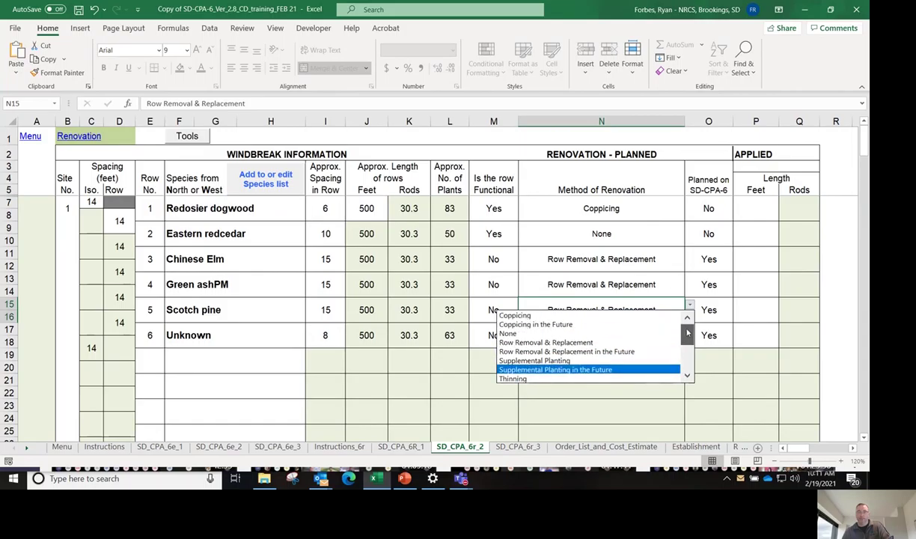
{"action": "left_click", "coordinate": [623, 351]}
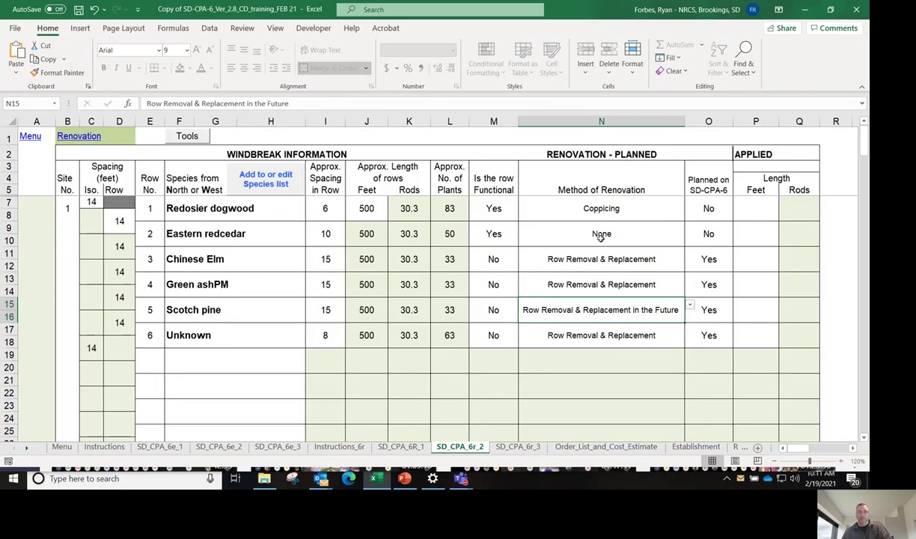
- Check the Unknown species row's entries for species, in-row spacing, length, functionality and renovation method
{"action": "left_click", "coordinate": [241, 324]}
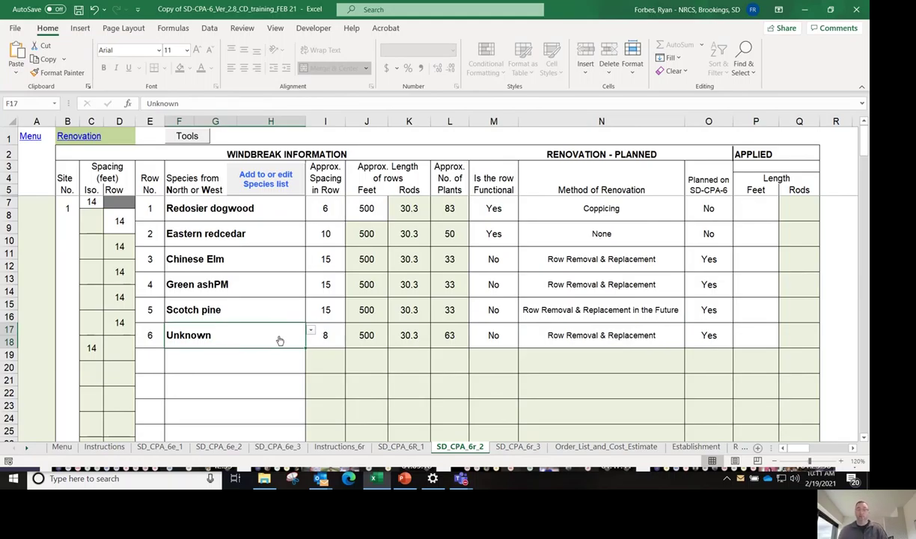
{"action": "left_click", "coordinate": [334, 340]}
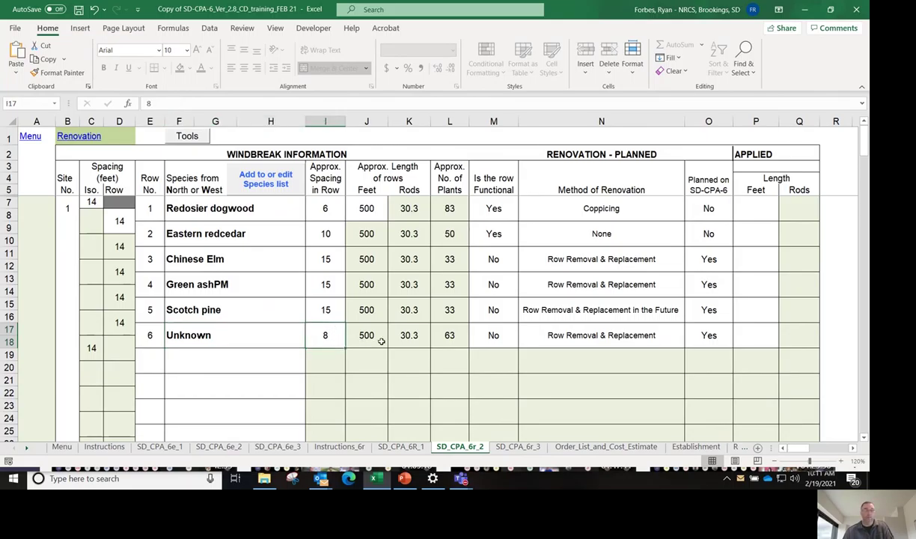
{"action": "left_click", "coordinate": [369, 337]}
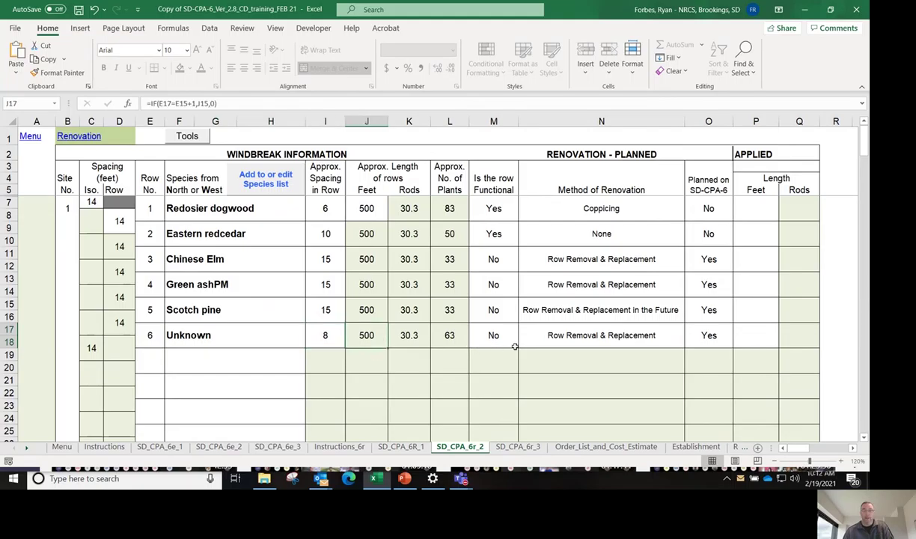
{"action": "left_click", "coordinate": [481, 330]}
{"action": "left_click", "coordinate": [524, 330]}
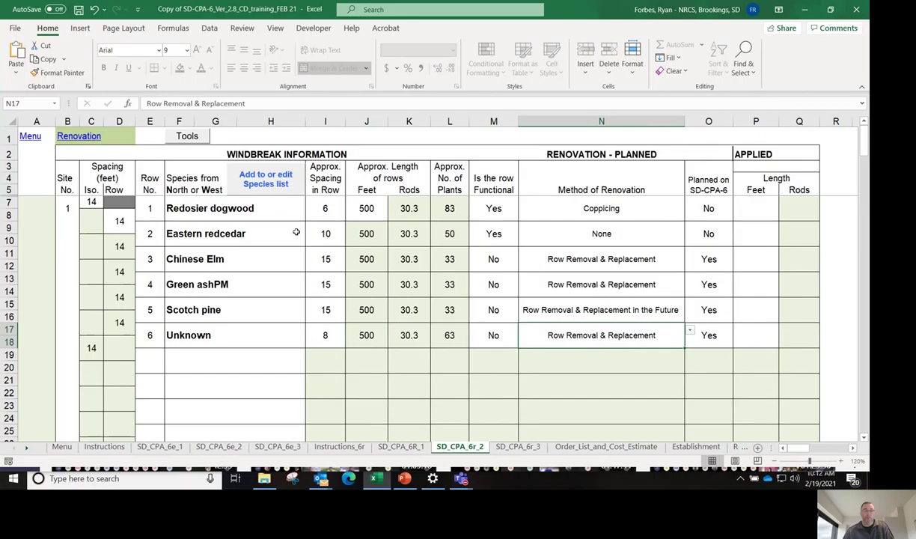
- Open the editable species list, look through the Renovation Tree List, and return to the detailed renovation plan
{"action": "left_click", "coordinate": [282, 187]}
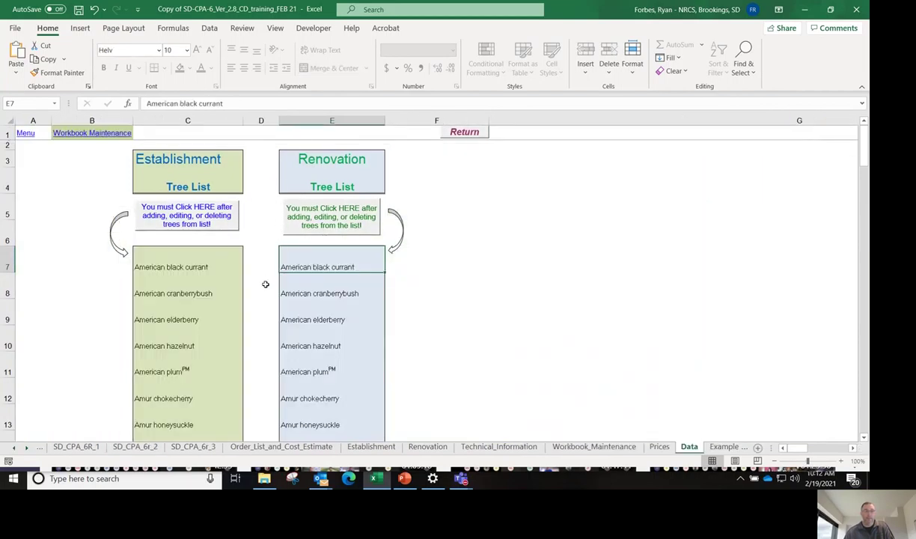
{"action": "scroll", "coordinate": [262, 296], "scroll_direction": "down", "scroll_amount": 1}
{"action": "scroll", "coordinate": [262, 296], "scroll_direction": "up", "scroll_amount": 1}
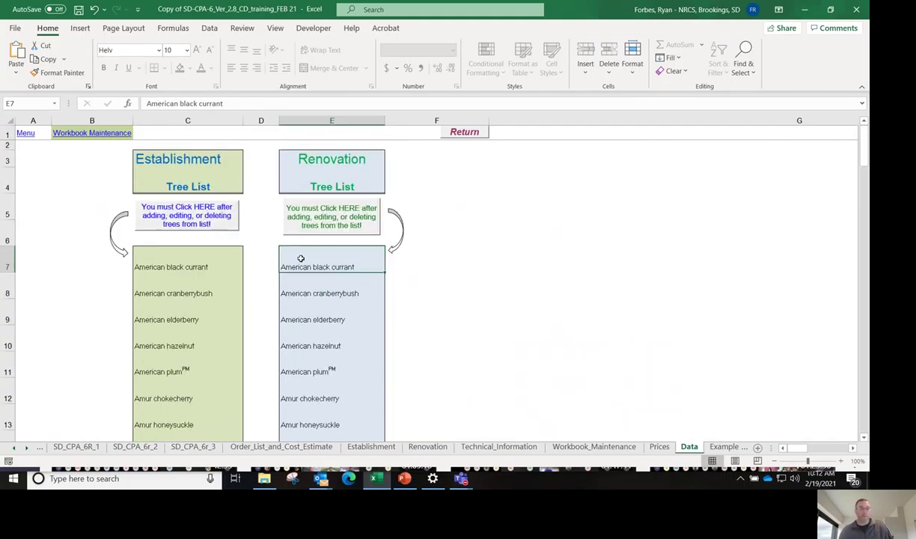
{"action": "scroll", "coordinate": [301, 258], "scroll_direction": "down", "scroll_amount": 8}
{"action": "scroll", "coordinate": [301, 259], "scroll_direction": "down", "scroll_amount": 10}
{"action": "scroll", "coordinate": [301, 278], "scroll_direction": "up", "scroll_amount": 3}
{"action": "scroll", "coordinate": [302, 278], "scroll_direction": "up", "scroll_amount": 17}
{"action": "left_click", "coordinate": [461, 133]}
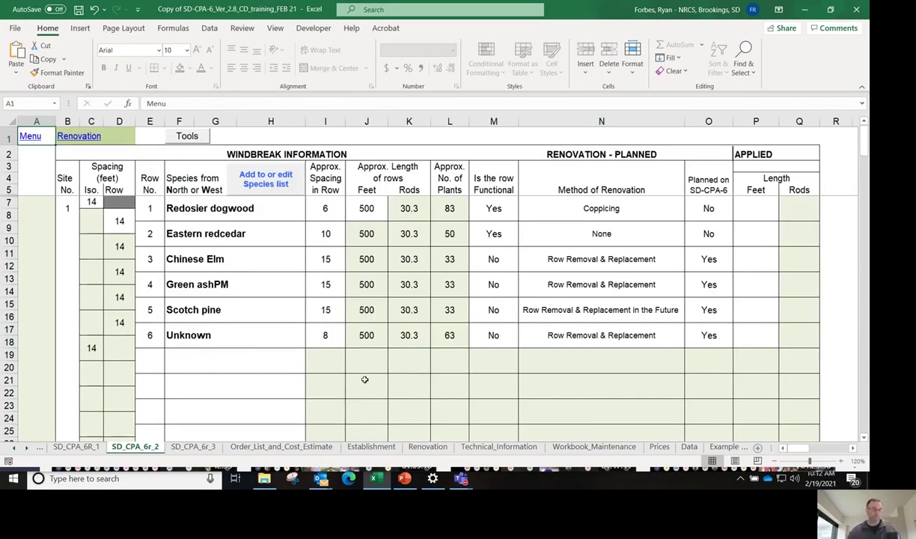
- Review the plan's totals, planned acres, location map, comments and spare site shapes below the row table
{"action": "scroll", "coordinate": [364, 380], "scroll_direction": "down", "scroll_amount": 11}
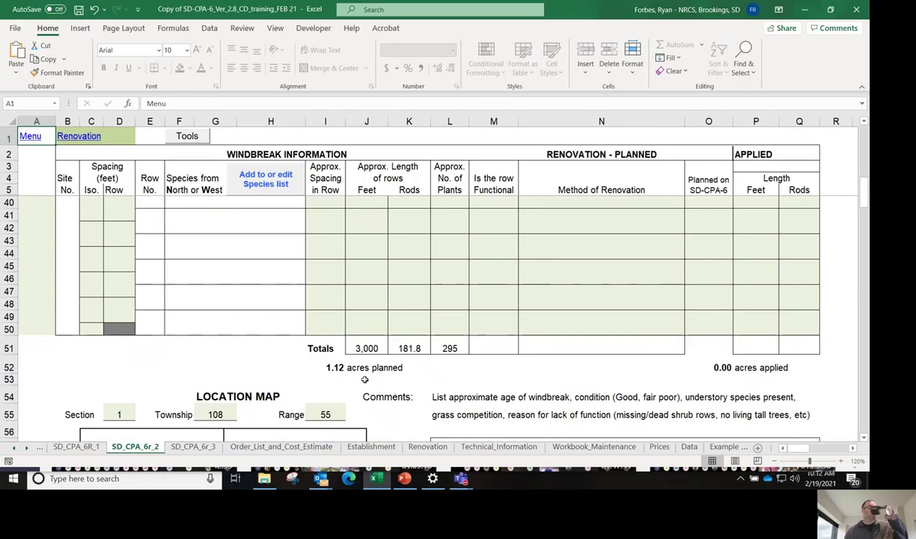
{"action": "scroll", "coordinate": [364, 379], "scroll_direction": "down", "scroll_amount": 2}
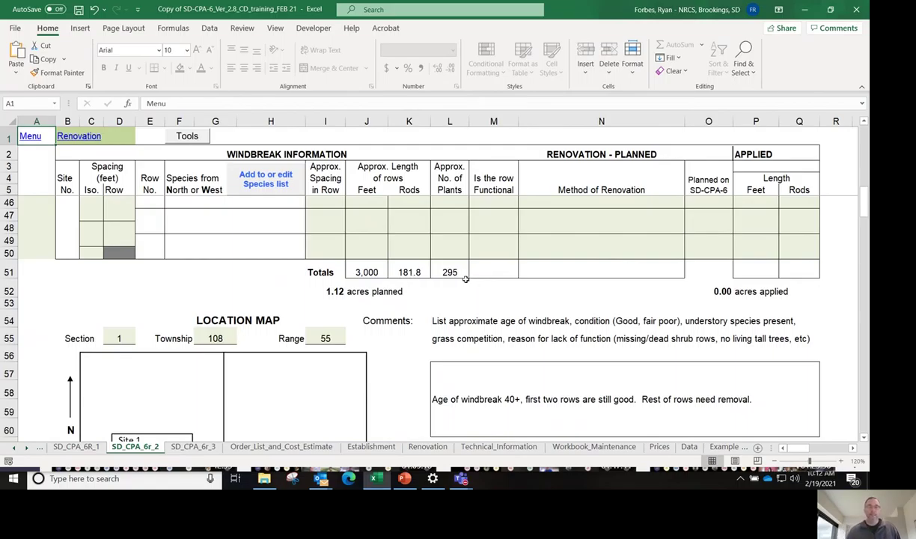
{"action": "scroll", "coordinate": [352, 284], "scroll_direction": "down", "scroll_amount": 2}
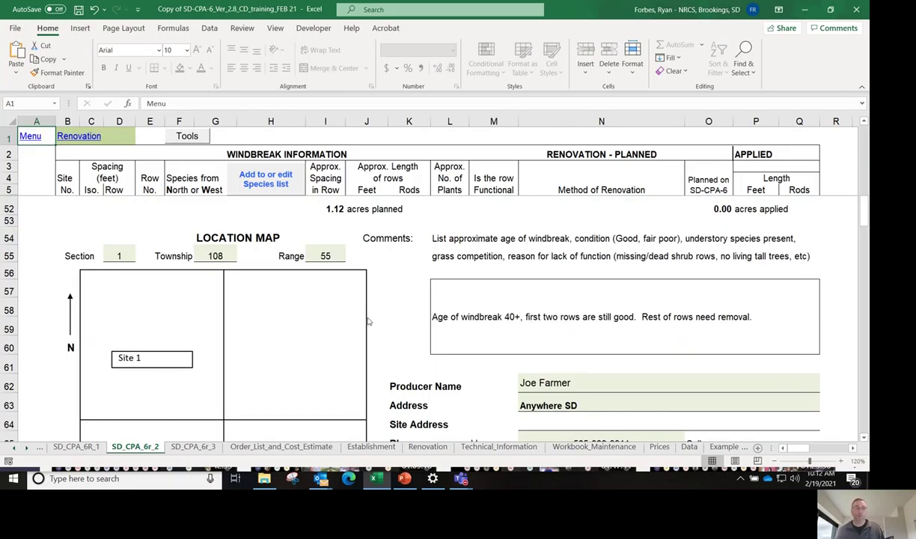
{"action": "scroll", "coordinate": [322, 288], "scroll_direction": "down", "scroll_amount": 2}
{"action": "scroll", "coordinate": [275, 284], "scroll_direction": "down", "scroll_amount": 4}
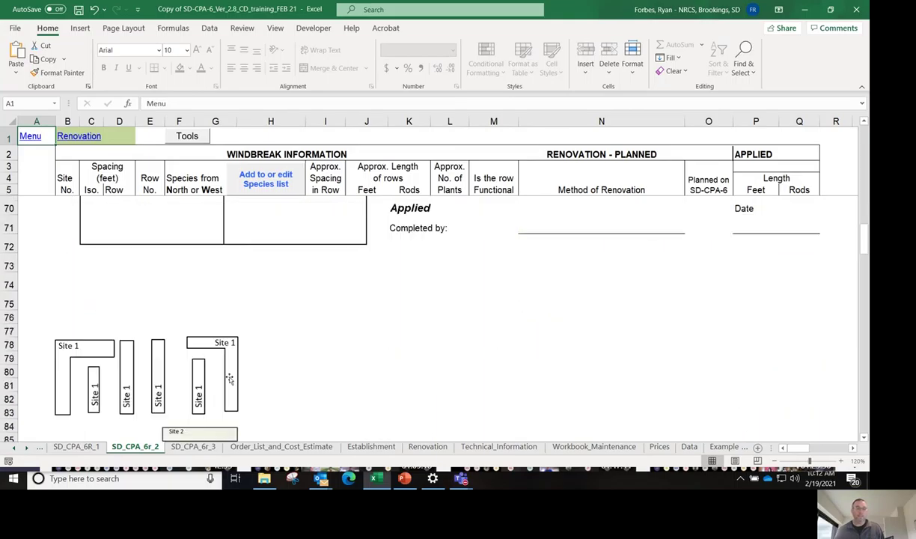
{"action": "scroll", "coordinate": [225, 359], "scroll_direction": "down", "scroll_amount": 2}
{"action": "scroll", "coordinate": [221, 343], "scroll_direction": "up", "scroll_amount": 3}
{"action": "scroll", "coordinate": [220, 343], "scroll_direction": "up", "scroll_amount": 6}
{"action": "left_click", "coordinate": [179, 333]}
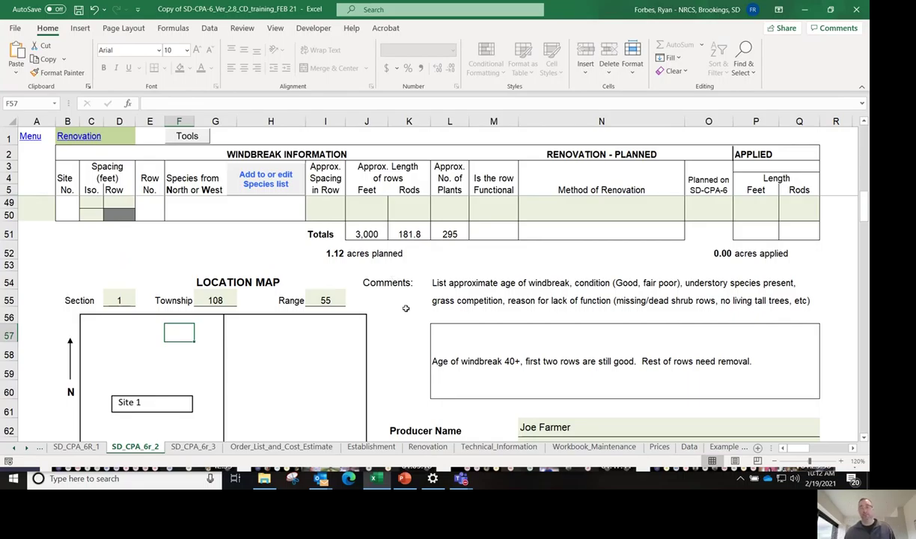
- Look over the unused rows of the windbreak table and go back to the filled-in rows of site 1
{"action": "scroll", "coordinate": [406, 308], "scroll_direction": "up", "scroll_amount": 10}
{"action": "scroll", "coordinate": [406, 304], "scroll_direction": "down", "scroll_amount": 3}
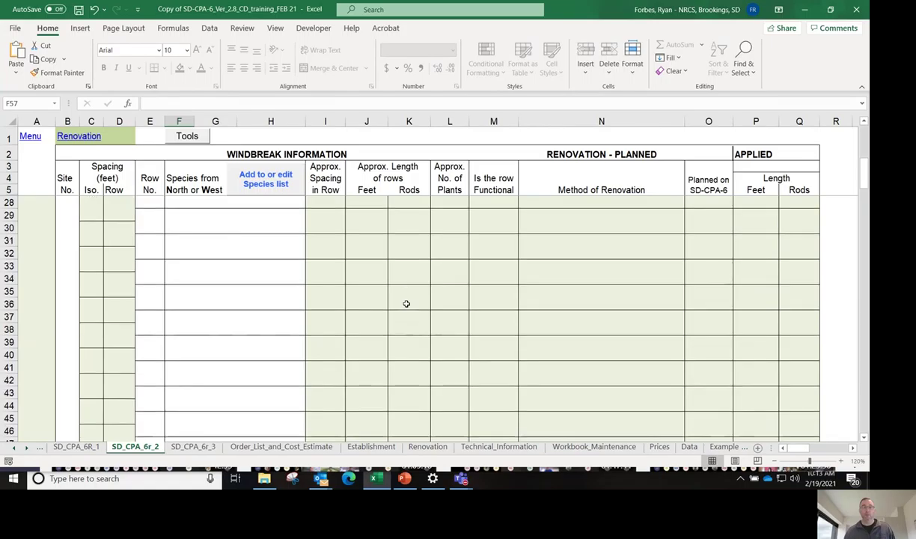
{"action": "scroll", "coordinate": [265, 319], "scroll_direction": "down", "scroll_amount": 2}
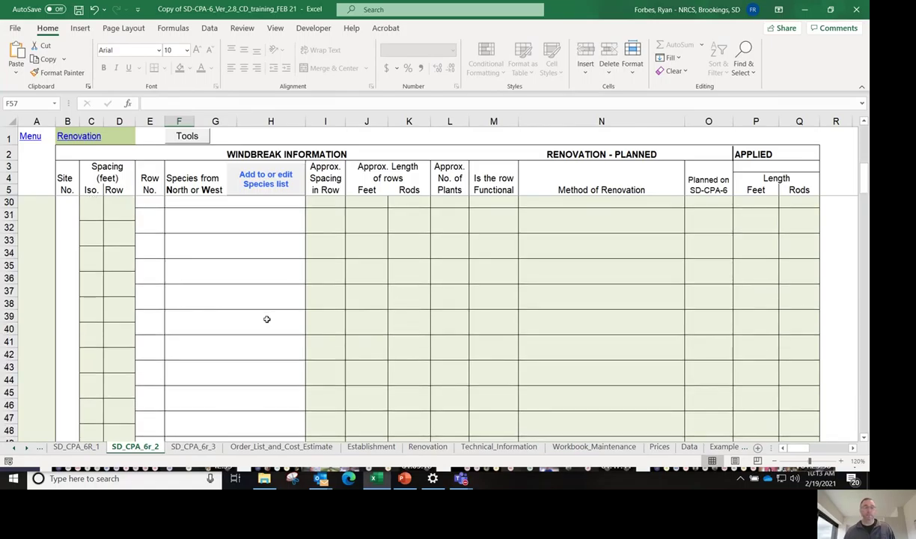
{"action": "scroll", "coordinate": [267, 319], "scroll_direction": "up", "scroll_amount": 4}
{"action": "scroll", "coordinate": [267, 320], "scroll_direction": "up", "scroll_amount": 5}
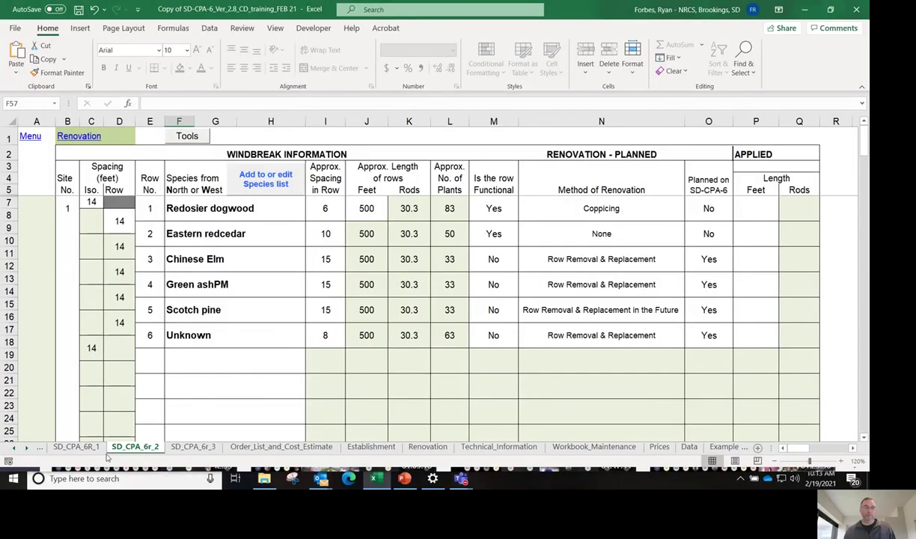
- Review the SD_CPA_6R_1 form's checked methods, removal and replanting footages, coppicing length, location map and planned maintenance
{"action": "left_click", "coordinate": [78, 446]}
{"action": "scroll", "coordinate": [281, 411], "scroll_direction": "down", "scroll_amount": 2}
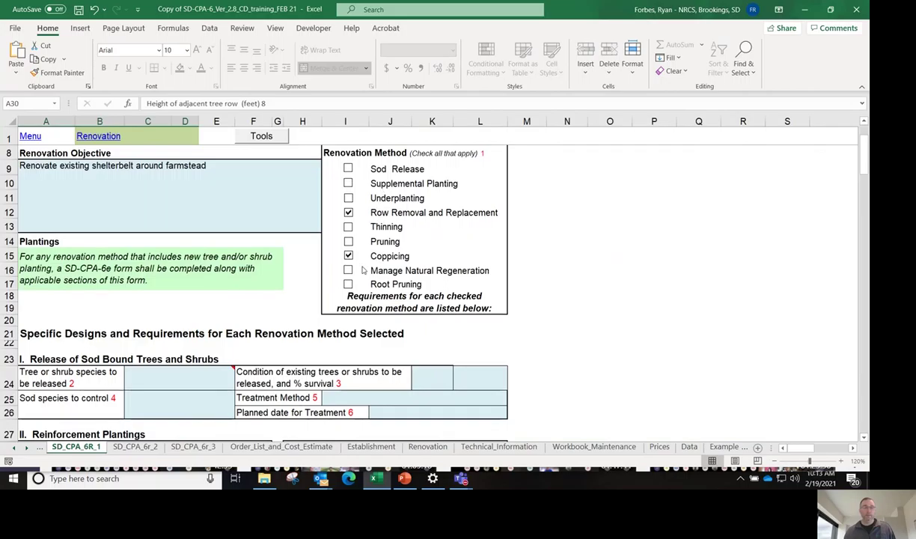
{"action": "scroll", "coordinate": [363, 262], "scroll_direction": "down", "scroll_amount": 7}
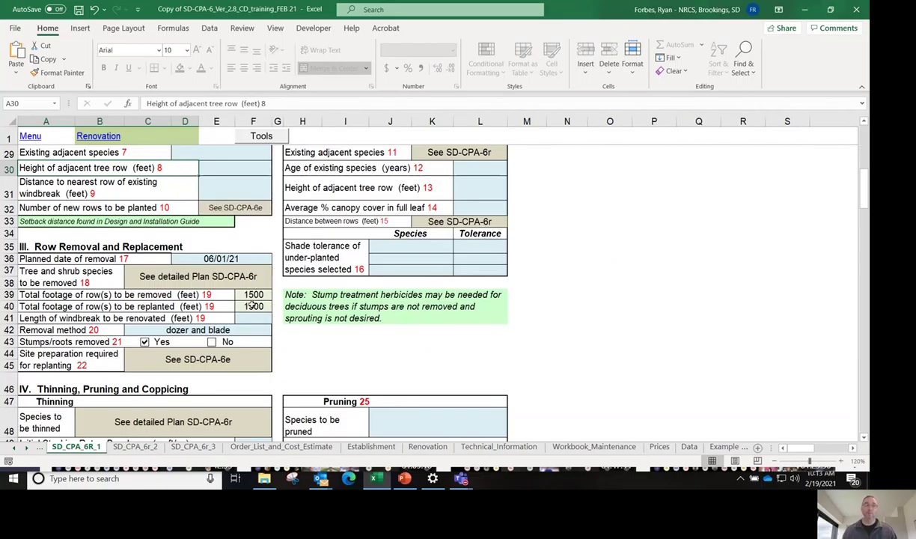
{"action": "scroll", "coordinate": [253, 304], "scroll_direction": "down", "scroll_amount": 4}
{"action": "scroll", "coordinate": [252, 304], "scroll_direction": "down", "scroll_amount": 2}
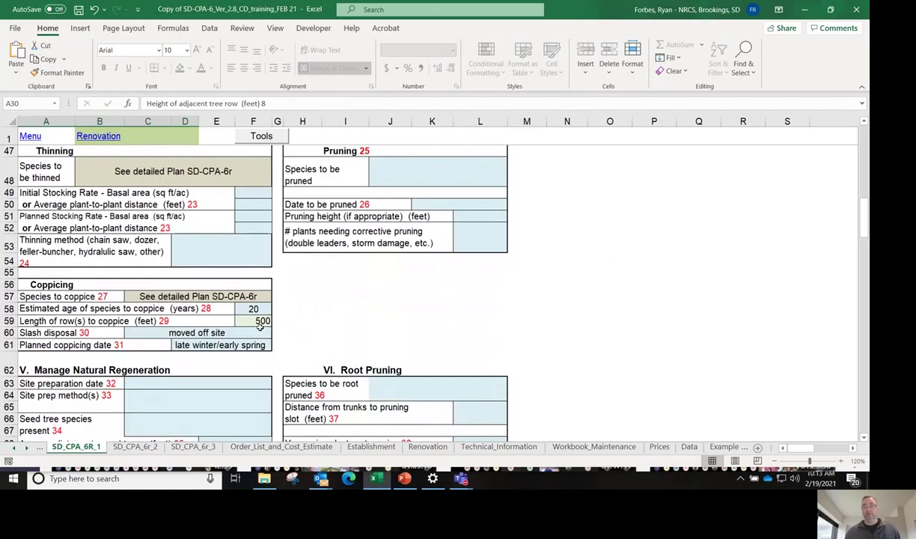
{"action": "scroll", "coordinate": [260, 327], "scroll_direction": "down", "scroll_amount": 4}
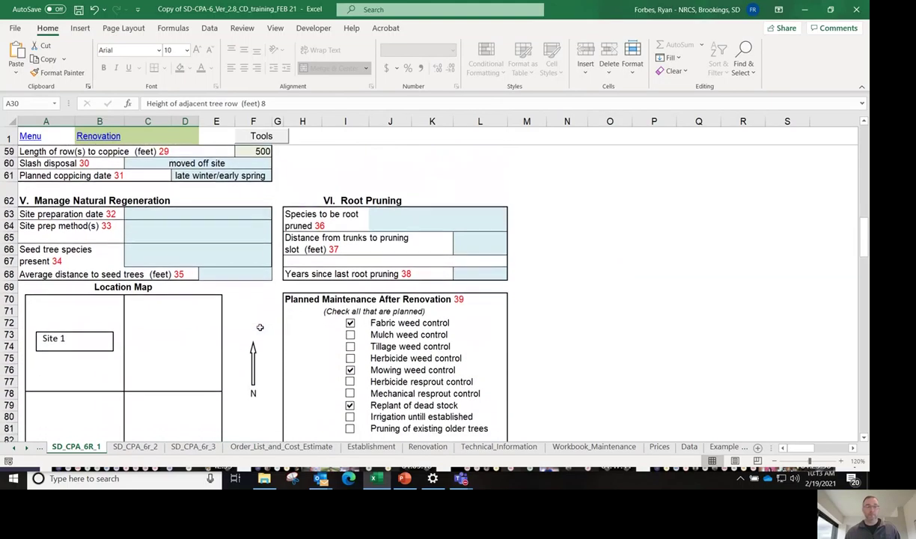
{"action": "scroll", "coordinate": [254, 329], "scroll_direction": "down", "scroll_amount": 3}
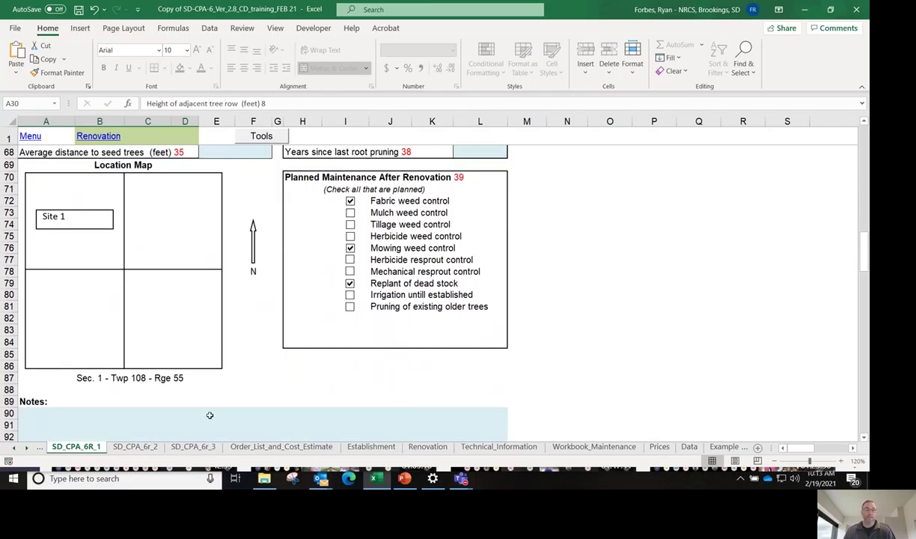
- Return to the SD_CPA_6r_2 sheet and recheck the existing rows with their planned renovation methods
{"action": "left_click", "coordinate": [135, 447]}
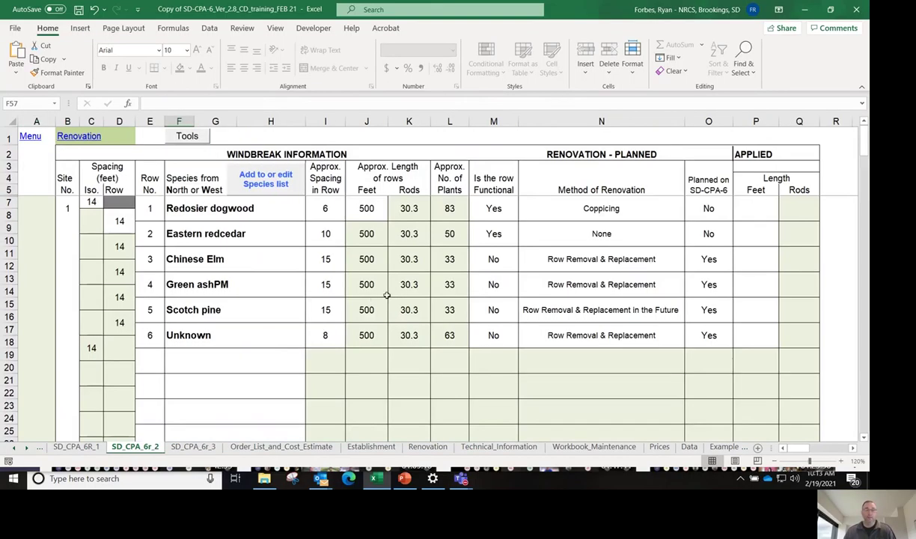
{"action": "scroll", "coordinate": [389, 323], "scroll_direction": "down", "scroll_amount": 1}
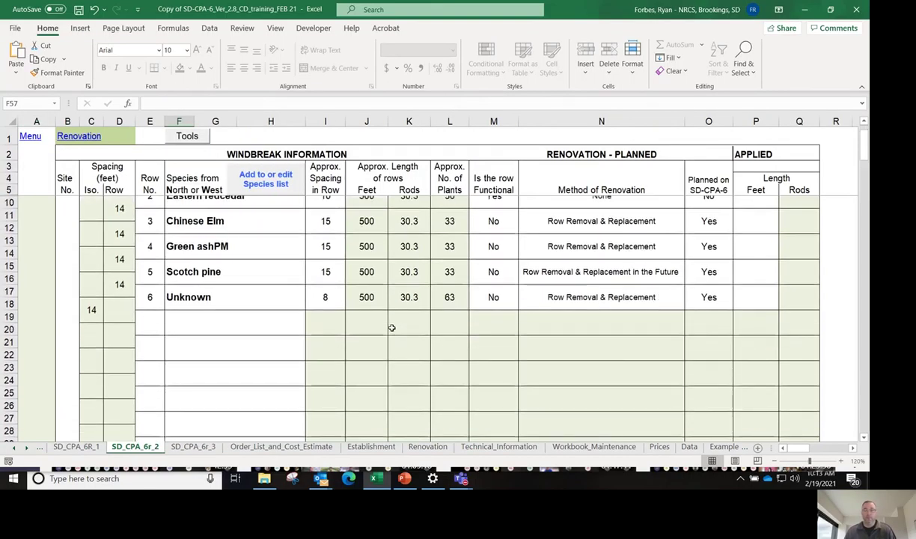
{"action": "scroll", "coordinate": [392, 328], "scroll_direction": "down", "scroll_amount": 4}
{"action": "scroll", "coordinate": [391, 327], "scroll_direction": "up", "scroll_amount": 4}
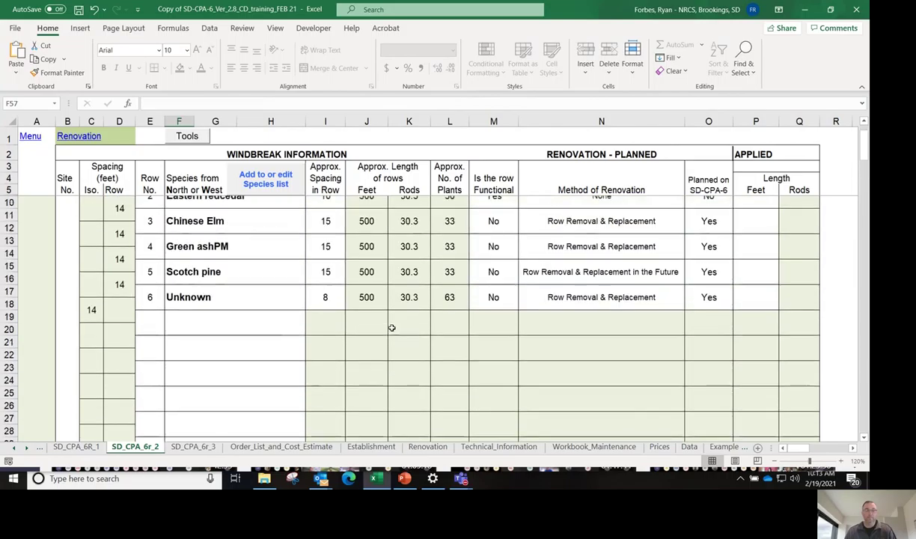
{"action": "scroll", "coordinate": [391, 328], "scroll_direction": "up", "scroll_amount": 1}
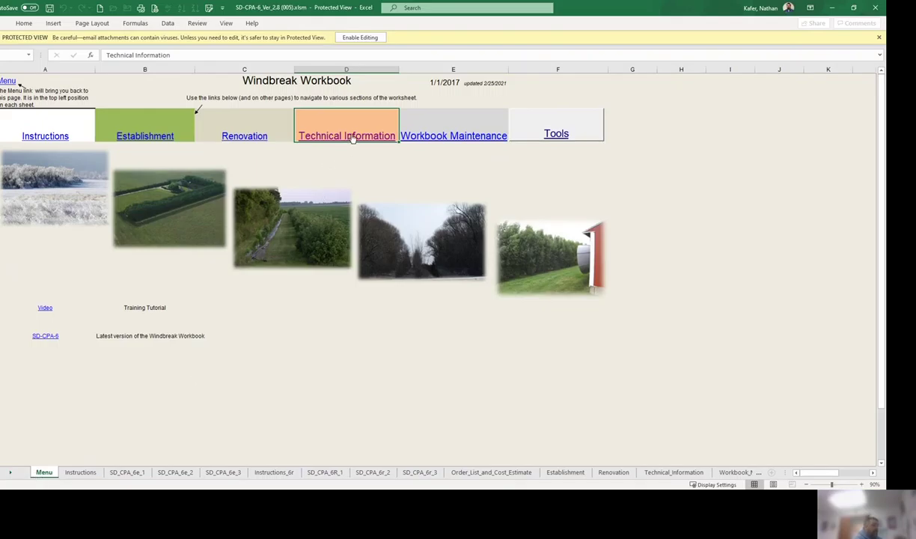
- Open the Technical Information sheet, consult the Conservation Tree and Shrub Groups (CTSG) descriptions, and return to Technical Information
{"action": "left_click", "coordinate": [676, 473]}
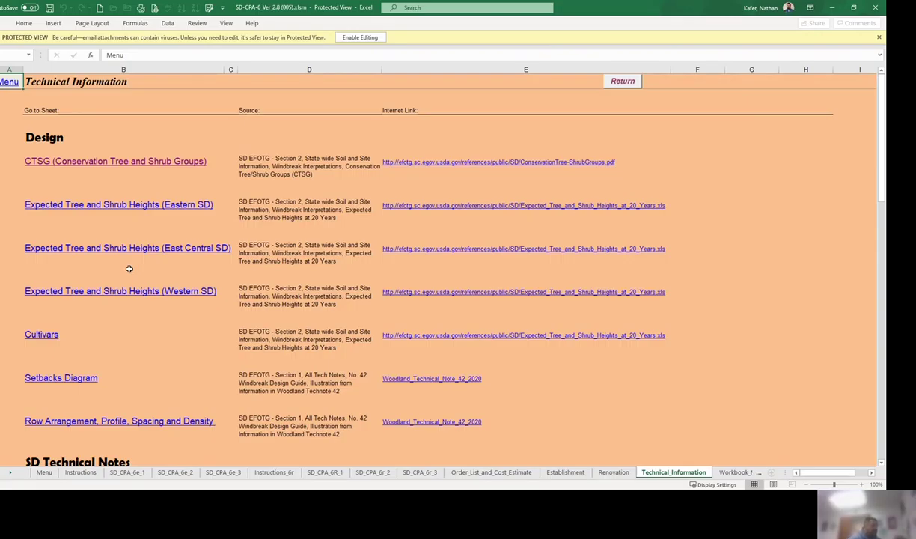
{"action": "left_click", "coordinate": [172, 160]}
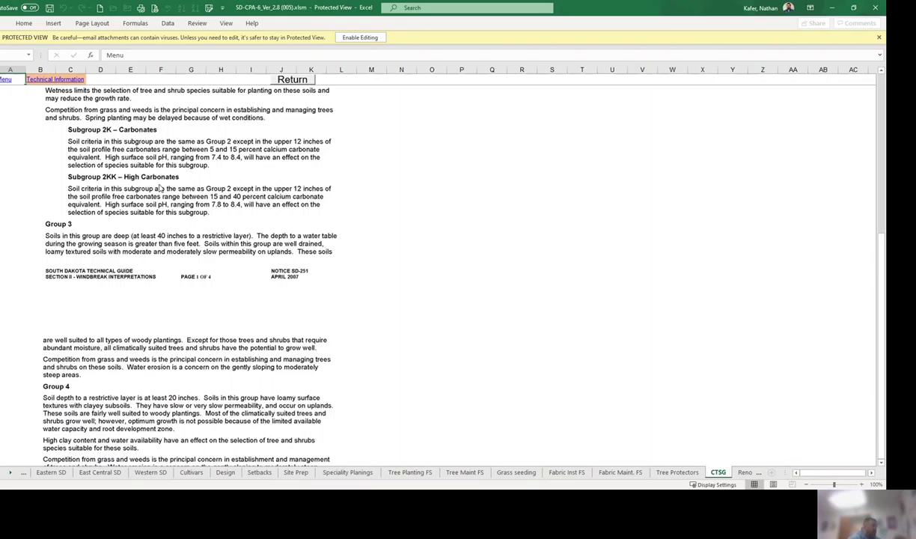
{"action": "left_click", "coordinate": [49, 79]}
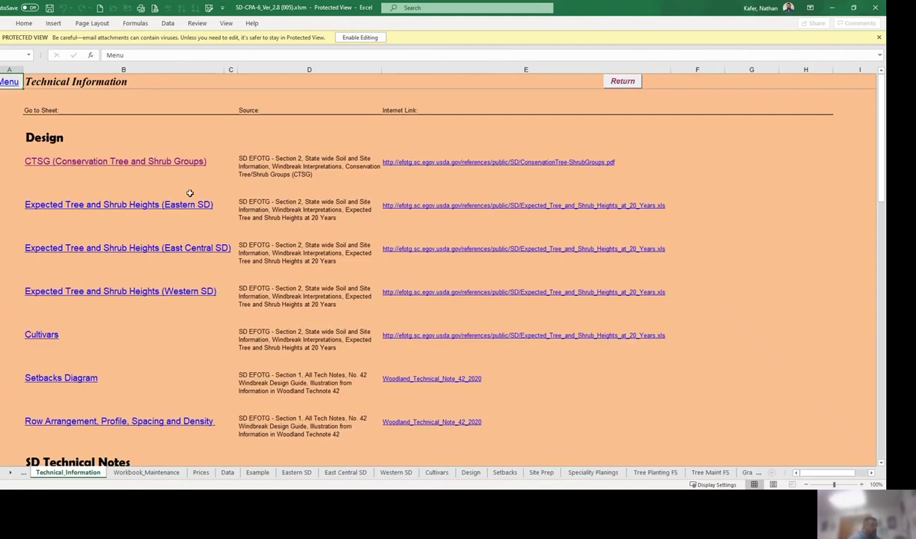
- Examine the links to the SD Technical Notes and the Fact / Information Sheets on the Technical Information sheet
{"action": "scroll", "coordinate": [131, 262], "scroll_direction": "down", "scroll_amount": 4}
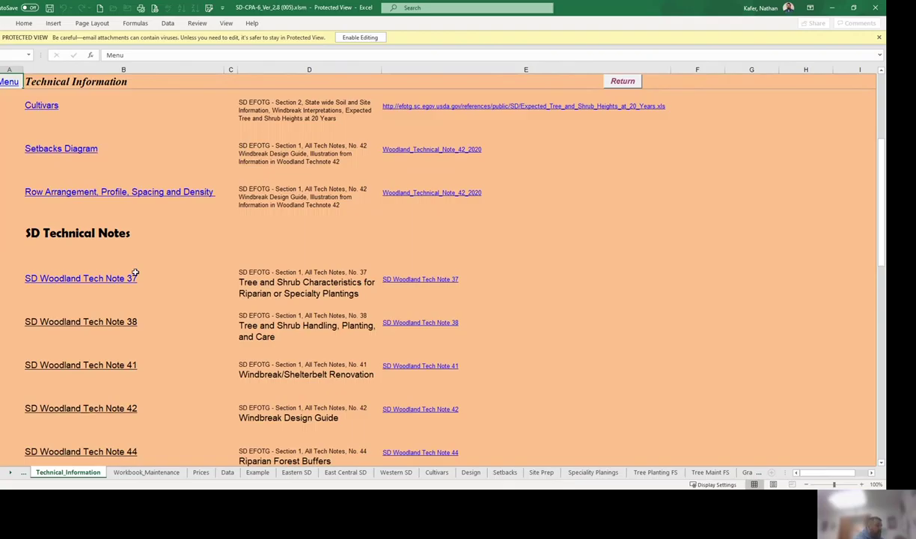
{"action": "scroll", "coordinate": [95, 212], "scroll_direction": "up", "scroll_amount": 2}
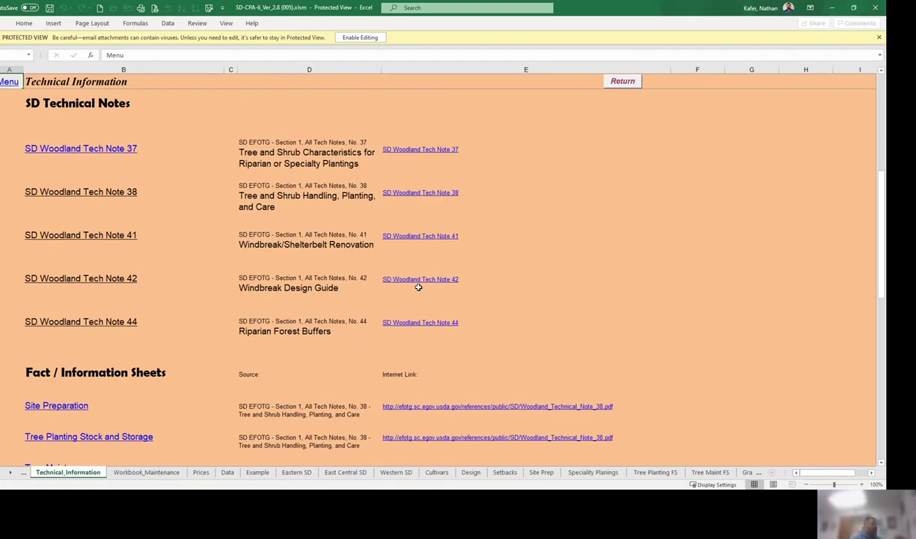
{"action": "scroll", "coordinate": [419, 287], "scroll_direction": "down", "scroll_amount": 5}
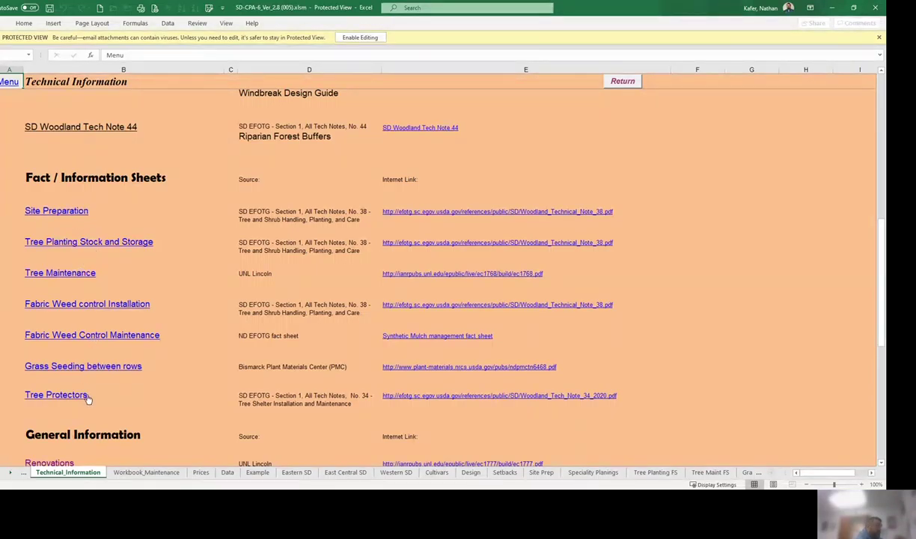
- Examine the General Information and Videos links on the Technical Information sheet, and return toward the start of the sheet
{"action": "scroll", "coordinate": [102, 367], "scroll_direction": "down", "scroll_amount": 3}
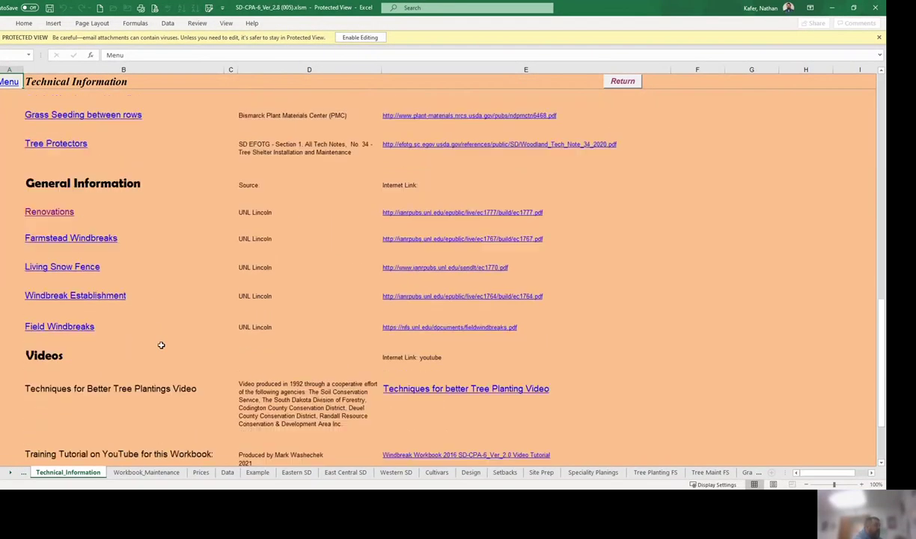
{"action": "scroll", "coordinate": [159, 340], "scroll_direction": "down", "scroll_amount": 1}
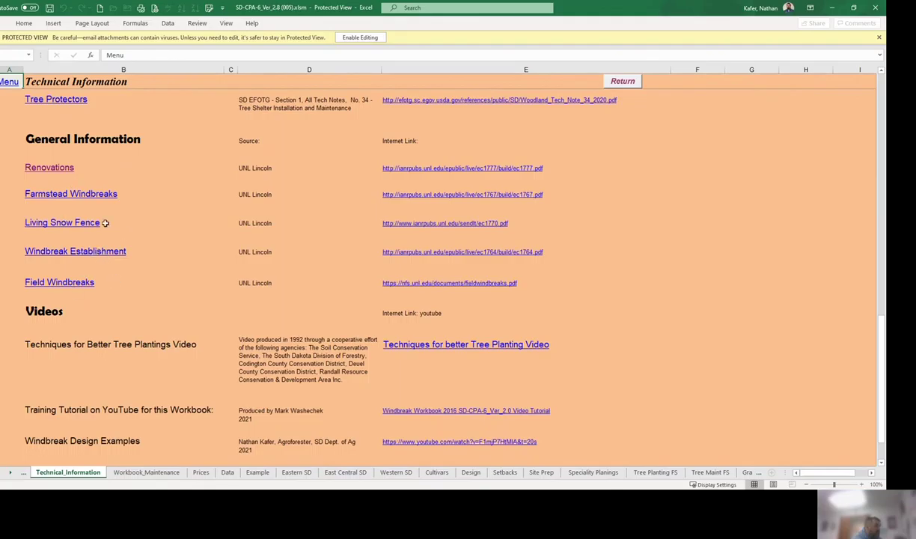
{"action": "scroll", "coordinate": [145, 255], "scroll_direction": "down", "scroll_amount": 2}
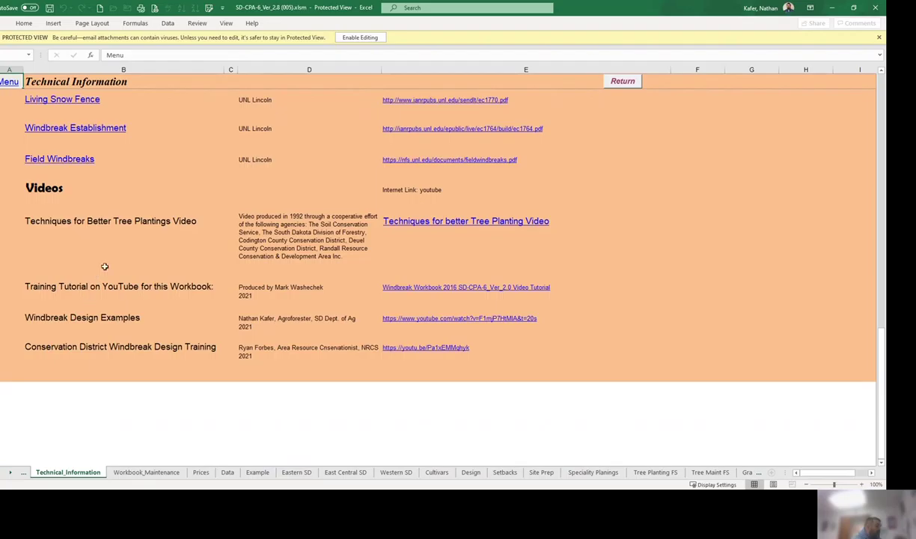
{"action": "scroll", "coordinate": [112, 262], "scroll_direction": "up", "scroll_amount": 2}
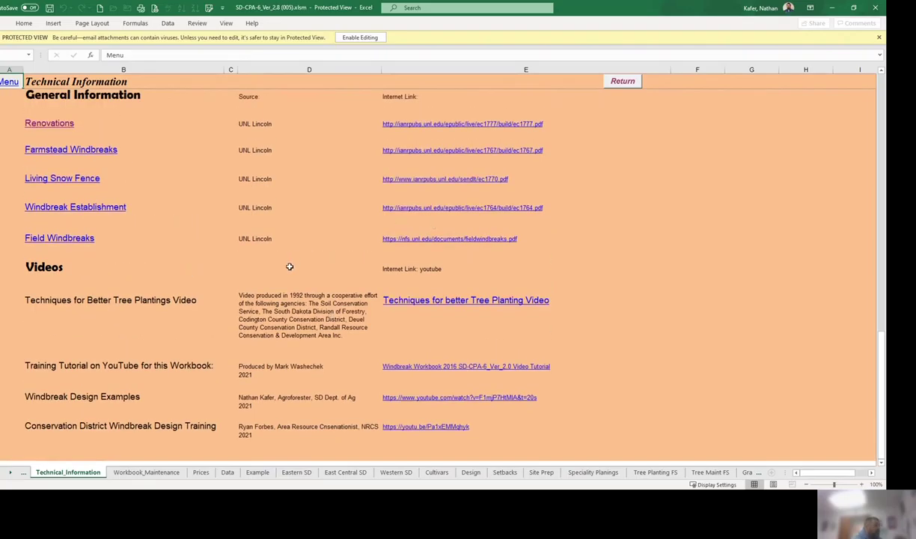
{"action": "scroll", "coordinate": [291, 263], "scroll_direction": "up", "scroll_amount": 6}
{"action": "scroll", "coordinate": [289, 266], "scroll_direction": "up", "scroll_amount": 2}
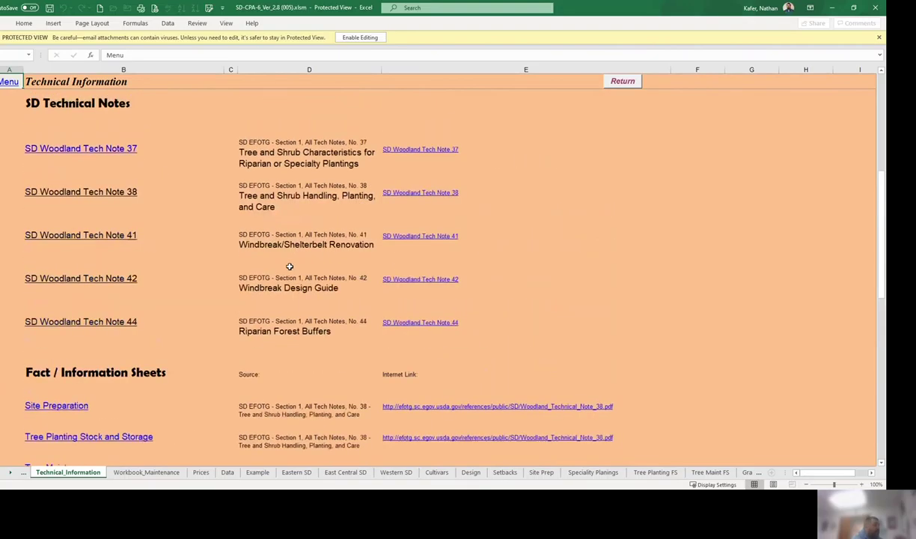
{"action": "scroll", "coordinate": [290, 267], "scroll_direction": "up", "scroll_amount": 5}
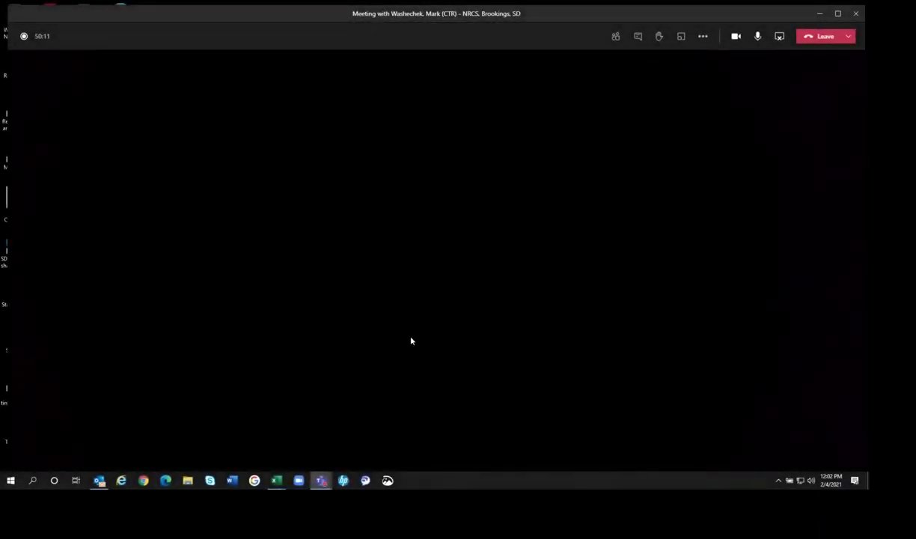
- Switch to the SD-CPA-6_Ver_2.8 workbook in Excel and go through Workbook Maintenance to the vendor price editing sheet
{"action": "left_click", "coordinate": [276, 485]}
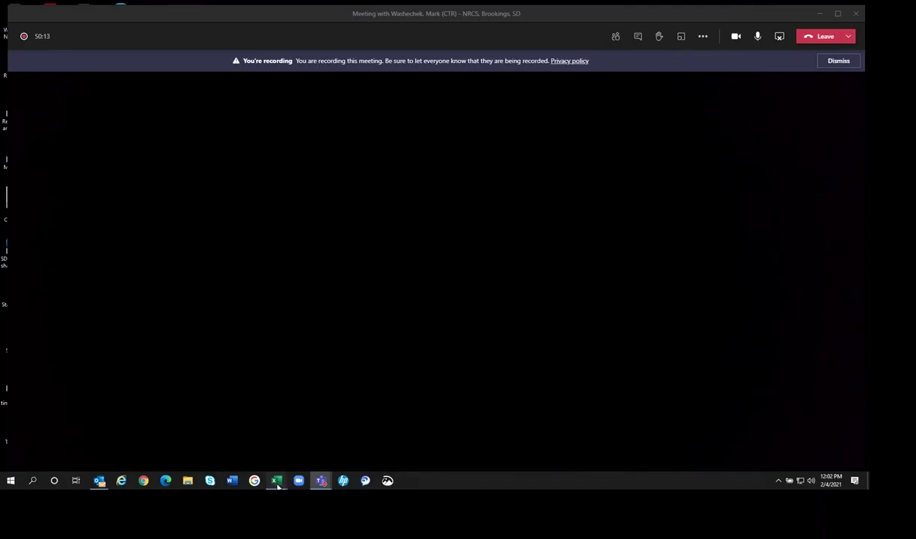
{"action": "left_click", "coordinate": [312, 452]}
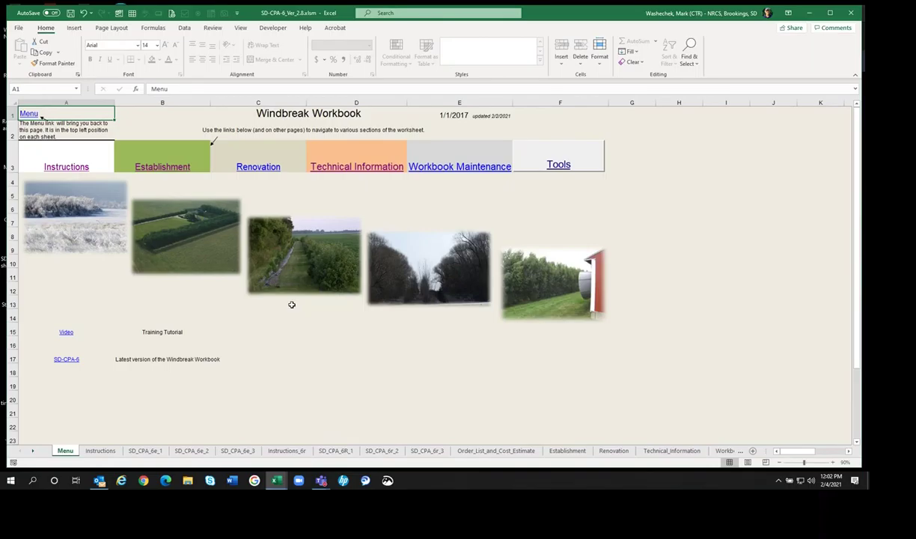
{"action": "left_click", "coordinate": [446, 167]}
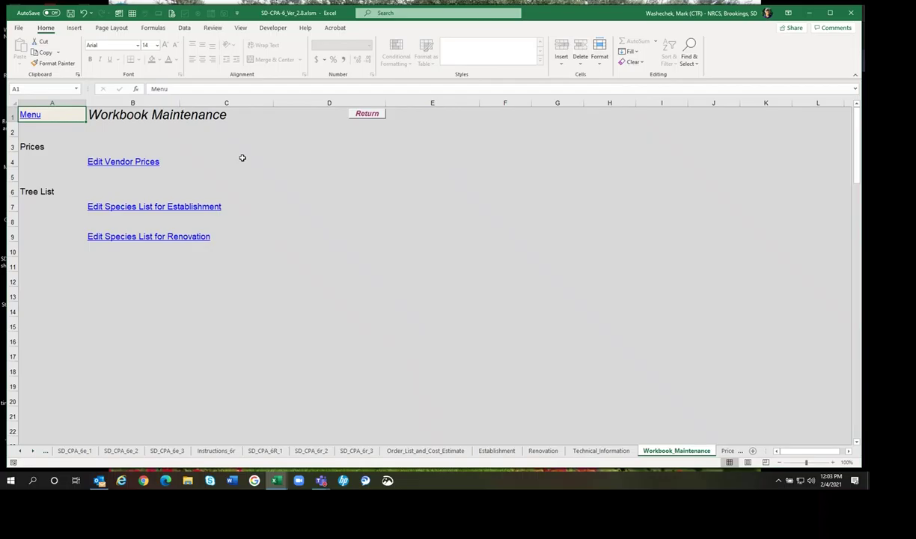
{"action": "left_click", "coordinate": [136, 163]}
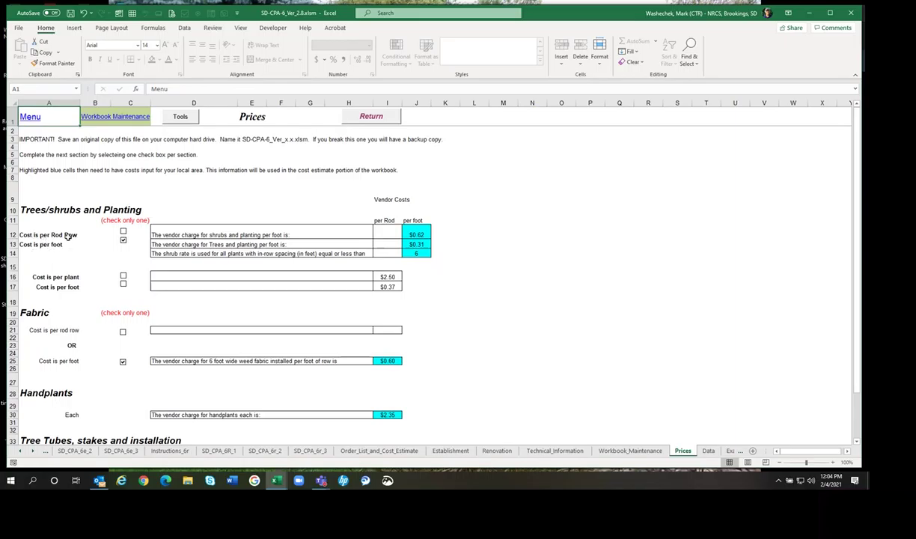
- Examine the per-rod and per-foot cost options for trees/shrubs and planting, including the shrub and tree charges and the shrub spacing limit
{"action": "left_click", "coordinate": [50, 236]}
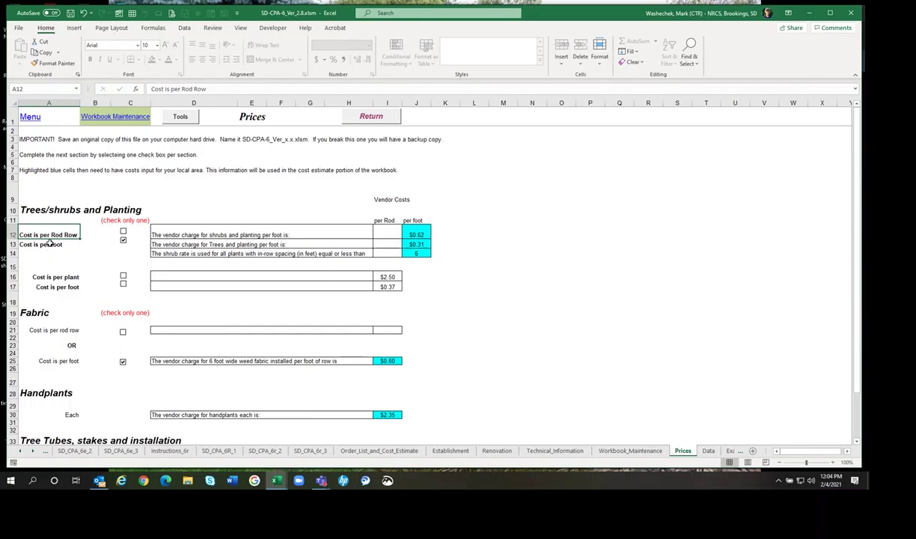
{"action": "left_click", "coordinate": [48, 243]}
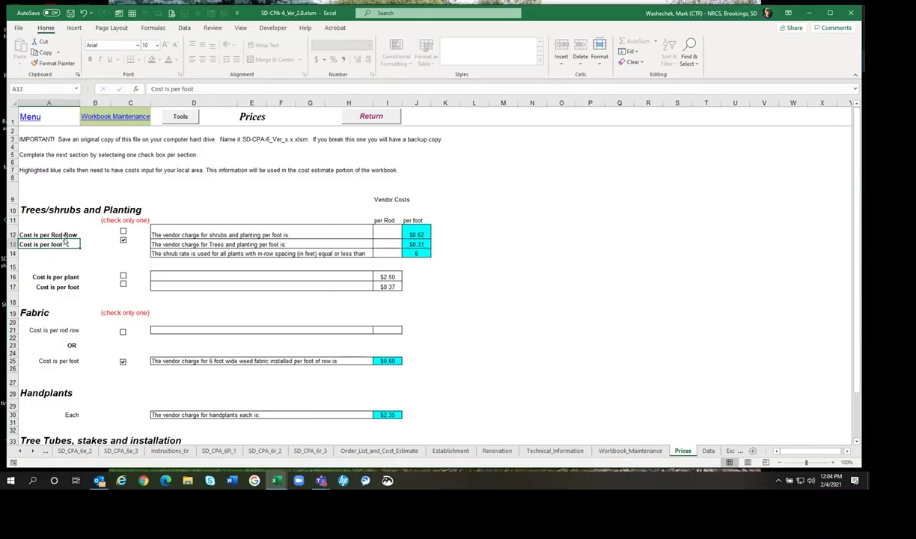
{"action": "left_click", "coordinate": [231, 235]}
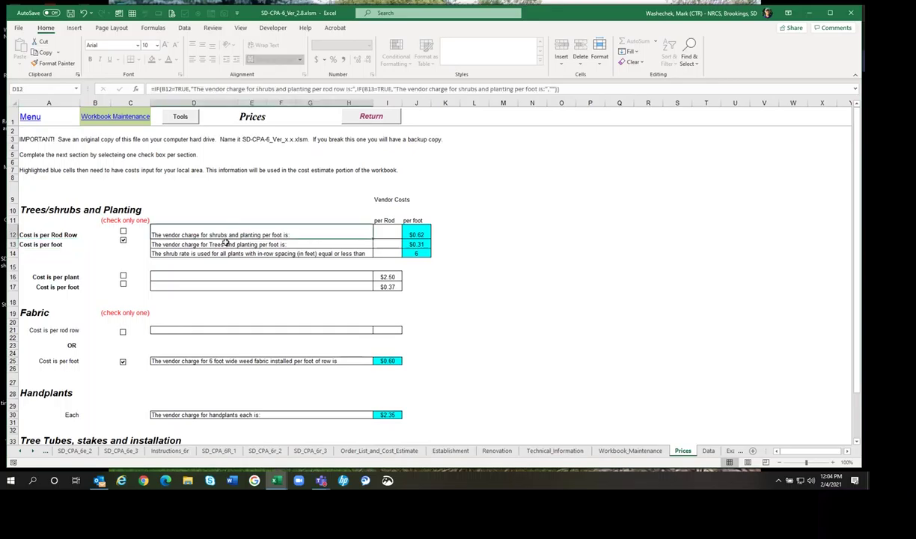
{"action": "left_click", "coordinate": [227, 241]}
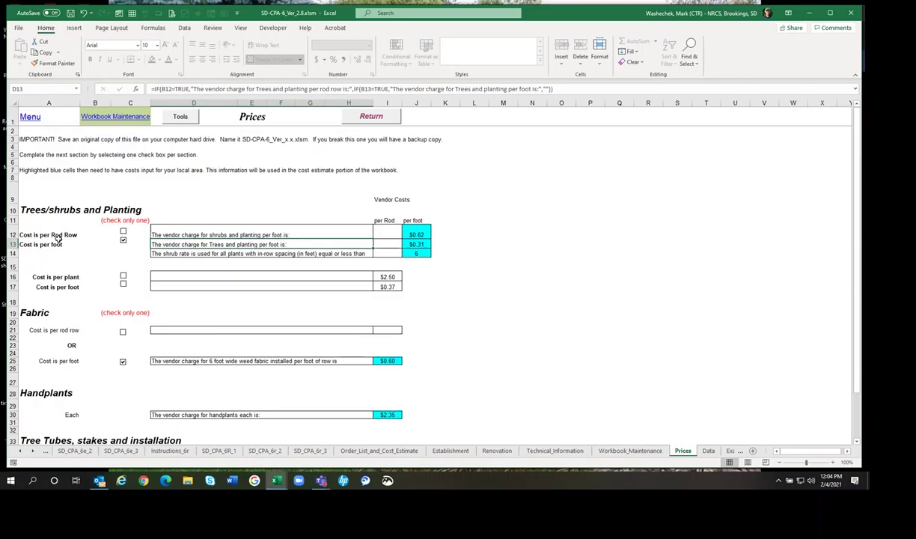
{"action": "left_click", "coordinate": [124, 239]}
{"action": "left_click", "coordinate": [408, 245]}
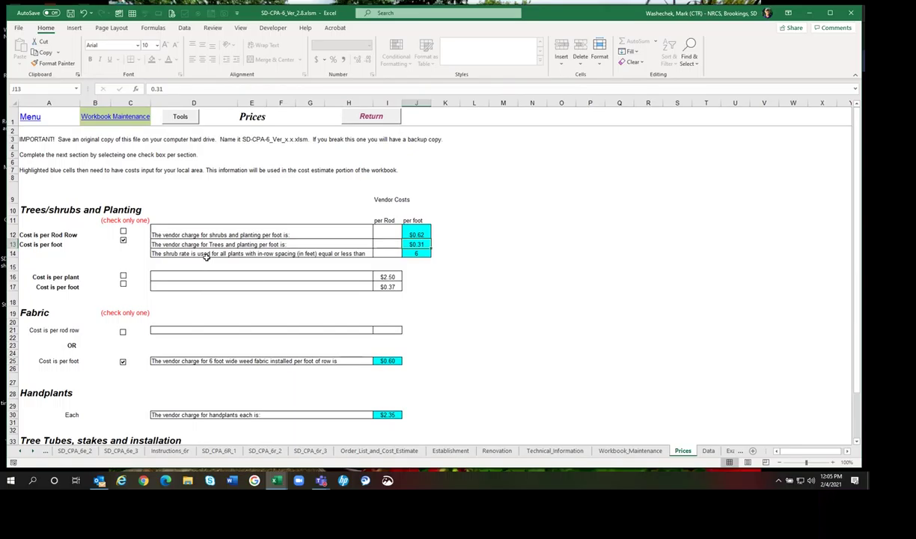
{"action": "left_click", "coordinate": [240, 235]}
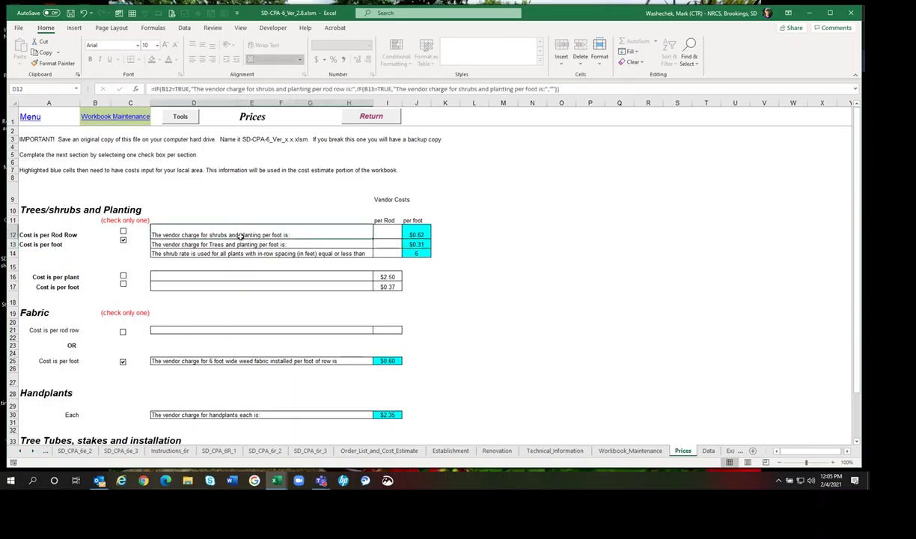
{"action": "left_click", "coordinate": [417, 235]}
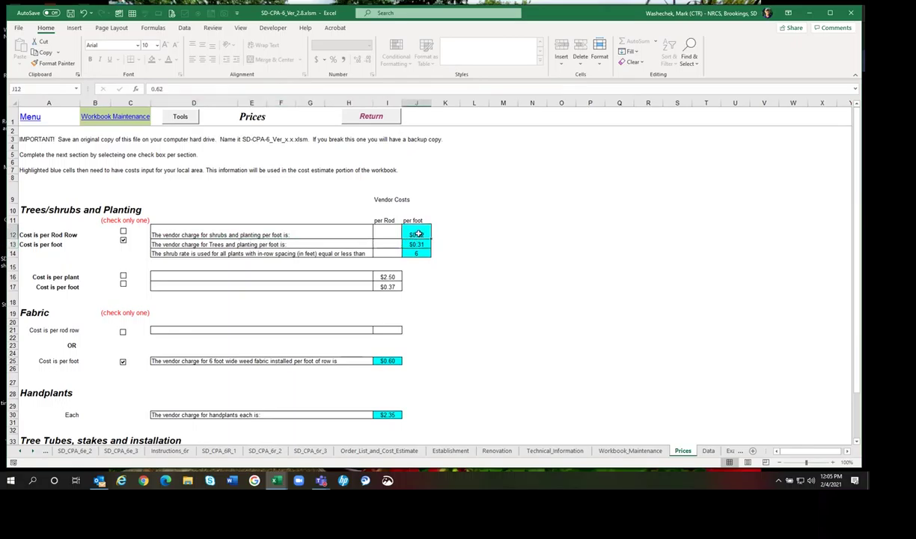
{"action": "left_click", "coordinate": [418, 245]}
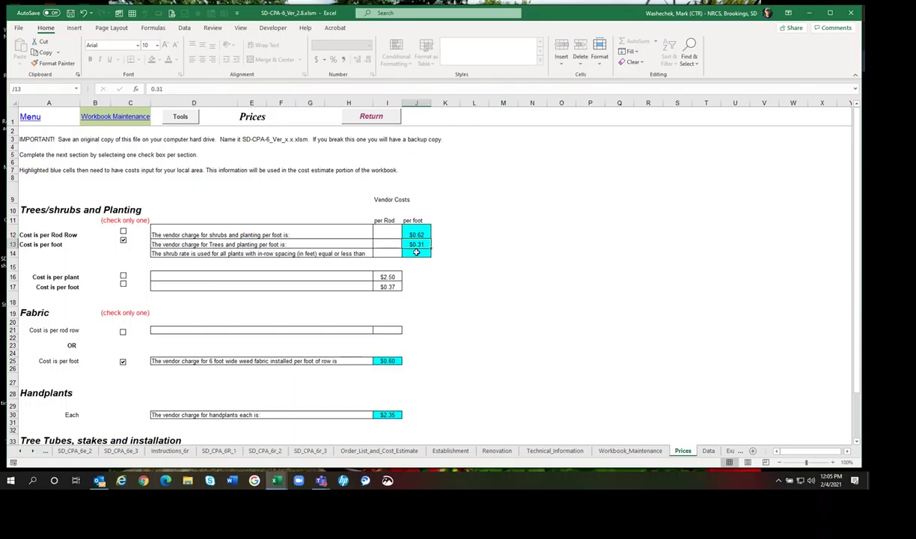
{"action": "left_click", "coordinate": [417, 252]}
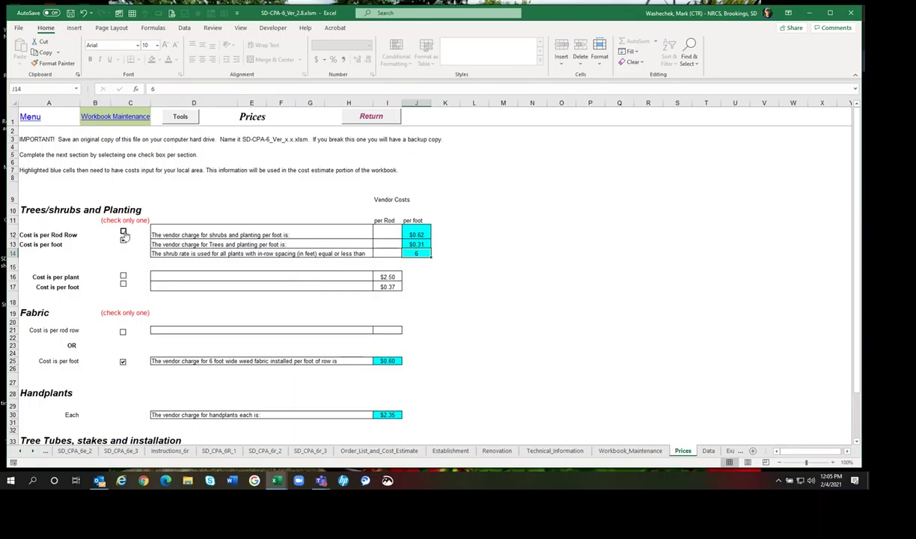
- Try the Cost is per Rod Row option, inspect its vendor cost cells, and restore the Cost is per foot option with separate shrub and tree rates
{"action": "left_click", "coordinate": [123, 232]}
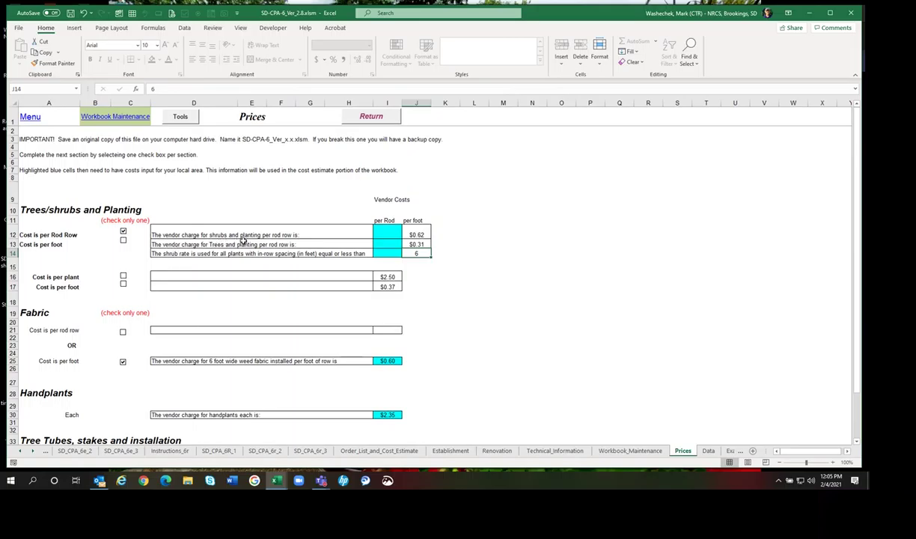
{"action": "left_click", "coordinate": [383, 235]}
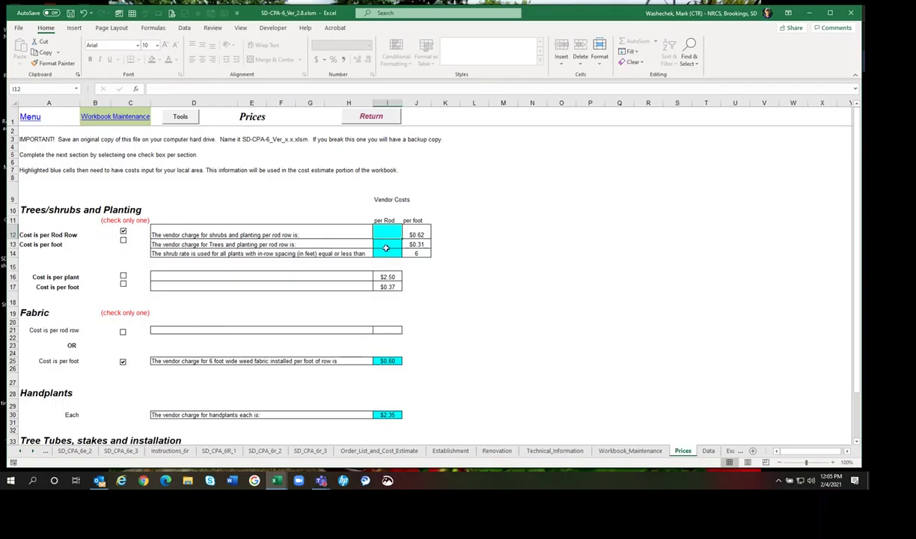
{"action": "left_click", "coordinate": [386, 244]}
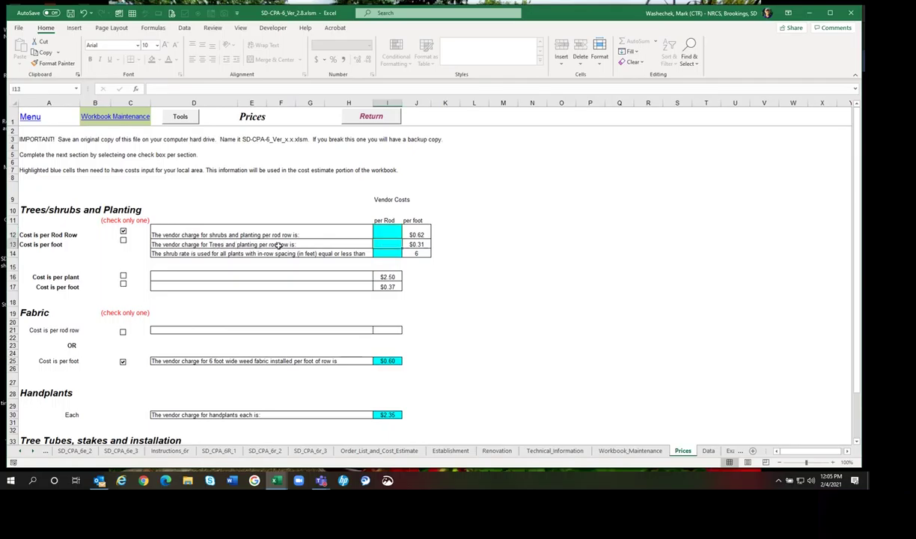
{"action": "left_click", "coordinate": [387, 253]}
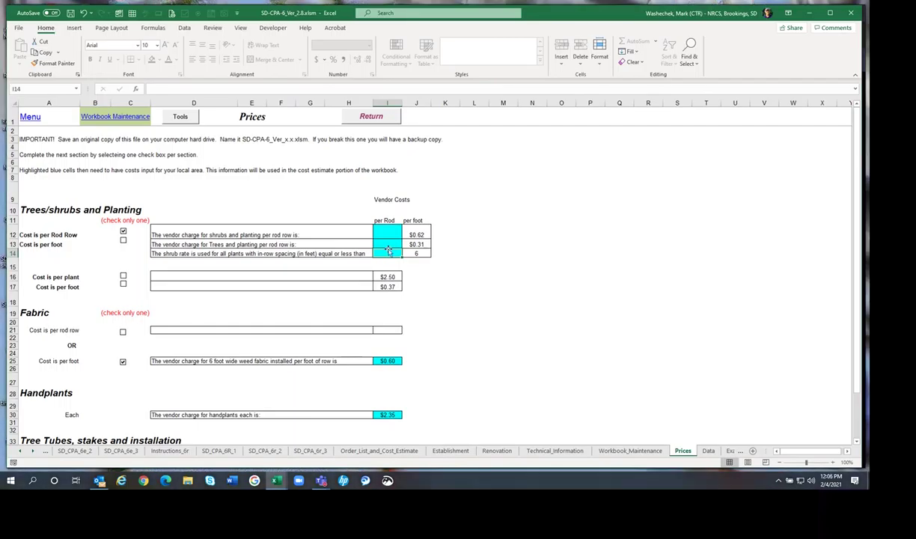
{"action": "left_click", "coordinate": [123, 241]}
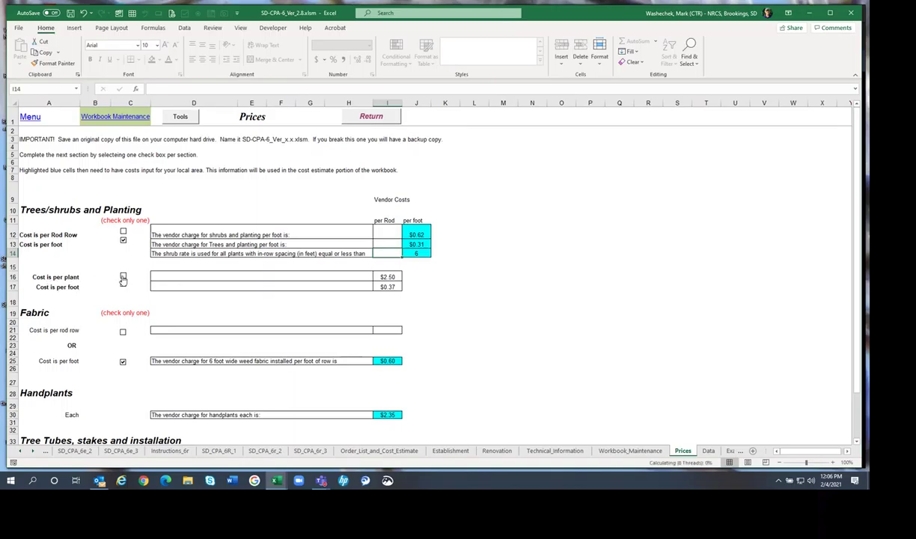
- Try the Cost is per plant option and the single Cost is per foot option for all trees, inspecting each option's vendor charge
{"action": "left_click", "coordinate": [124, 278]}
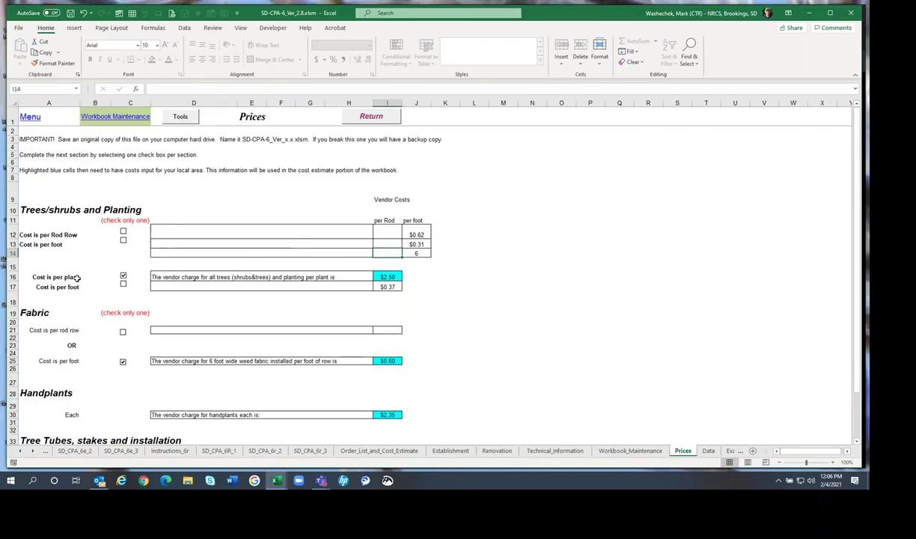
{"action": "left_click", "coordinate": [388, 277]}
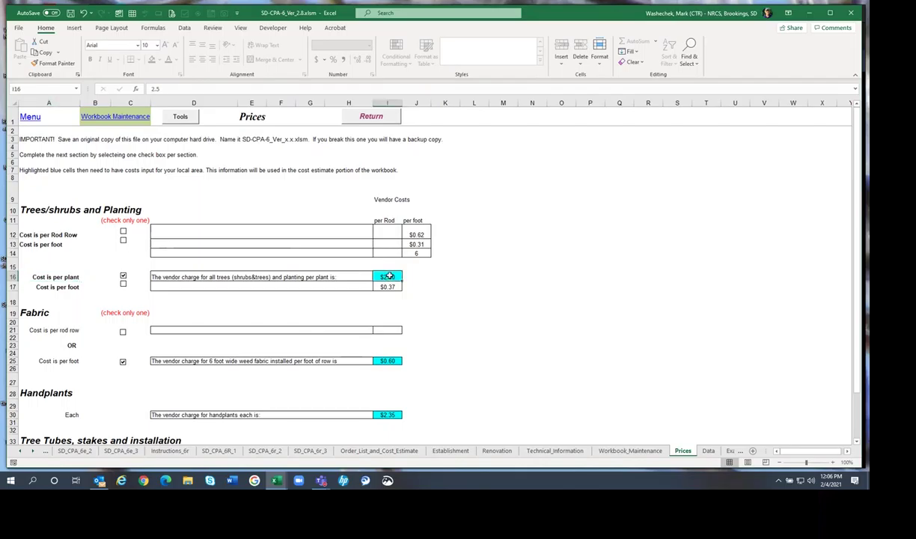
{"action": "left_click", "coordinate": [124, 285]}
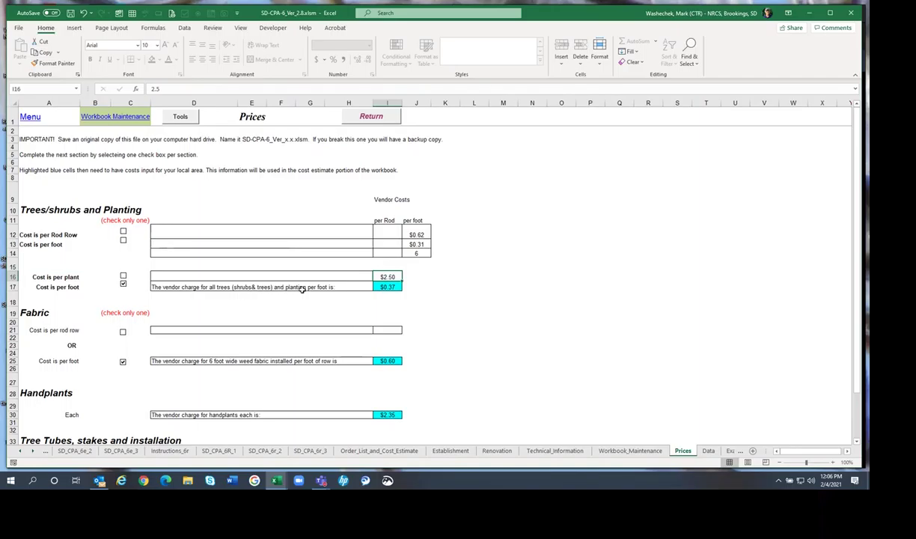
{"action": "left_click", "coordinate": [388, 286]}
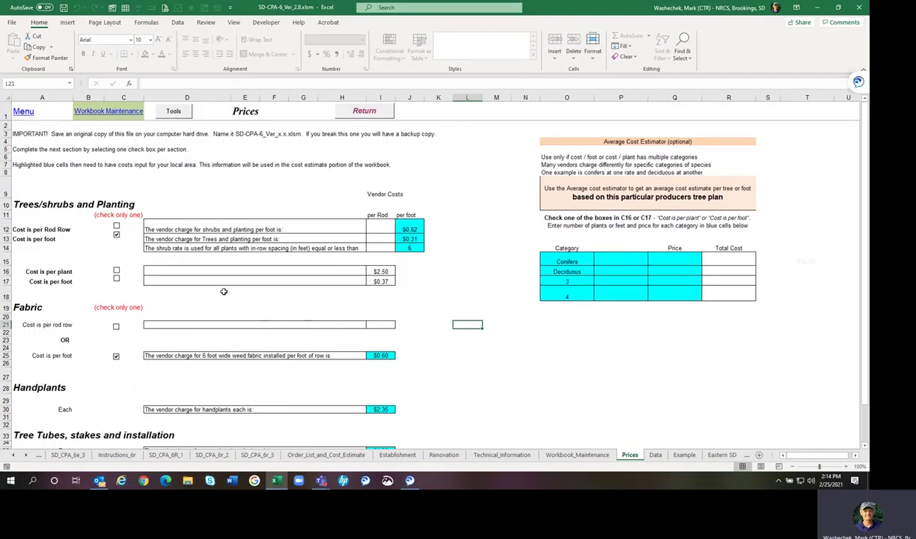
- Examine the optional Average Cost Estimator on the Prices sheet and its Conifers and Deciduous categories
{"action": "left_click", "coordinate": [237, 292]}
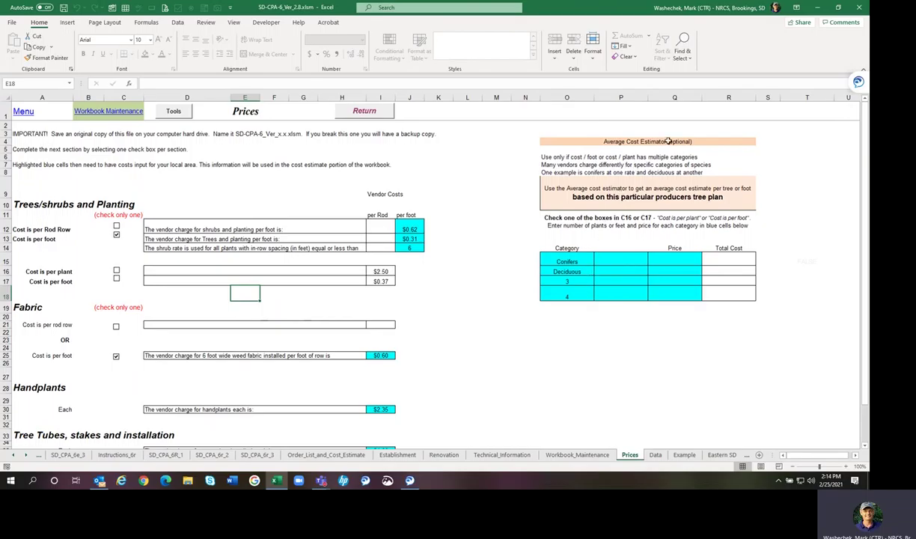
{"action": "left_click", "coordinate": [639, 139]}
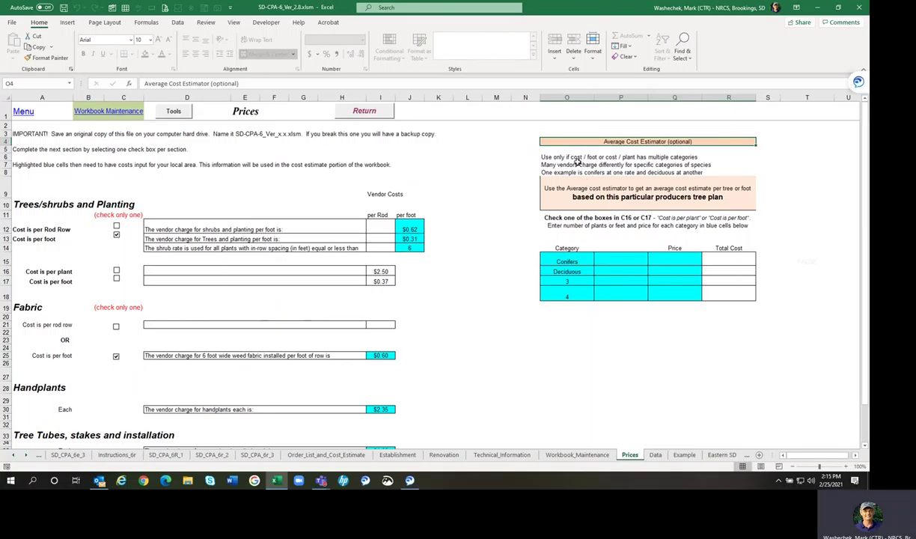
{"action": "left_click", "coordinate": [558, 260]}
{"action": "key", "text": "Down"}
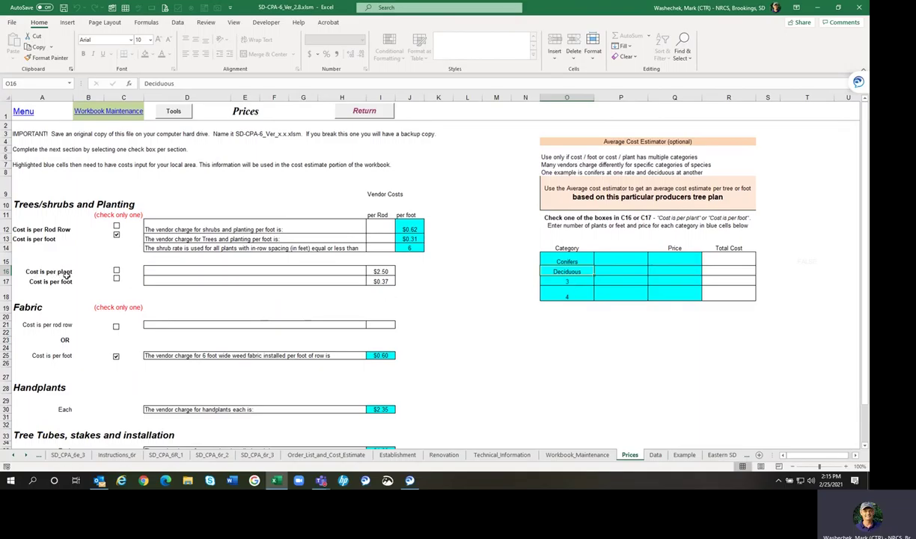
- Select Cost is per foot for all trees and shrubs in row 17 and clear its vendor charge
{"action": "left_click", "coordinate": [116, 278]}
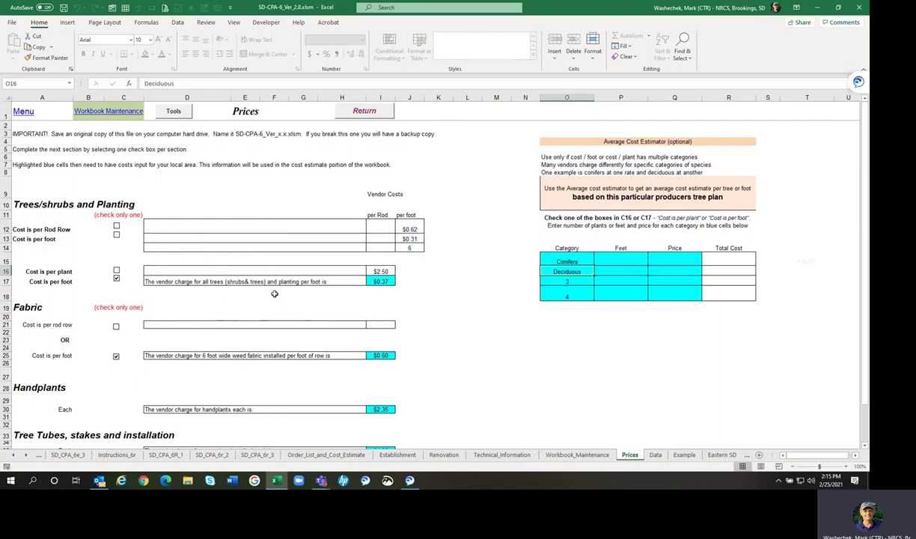
{"action": "left_click", "coordinate": [386, 283]}
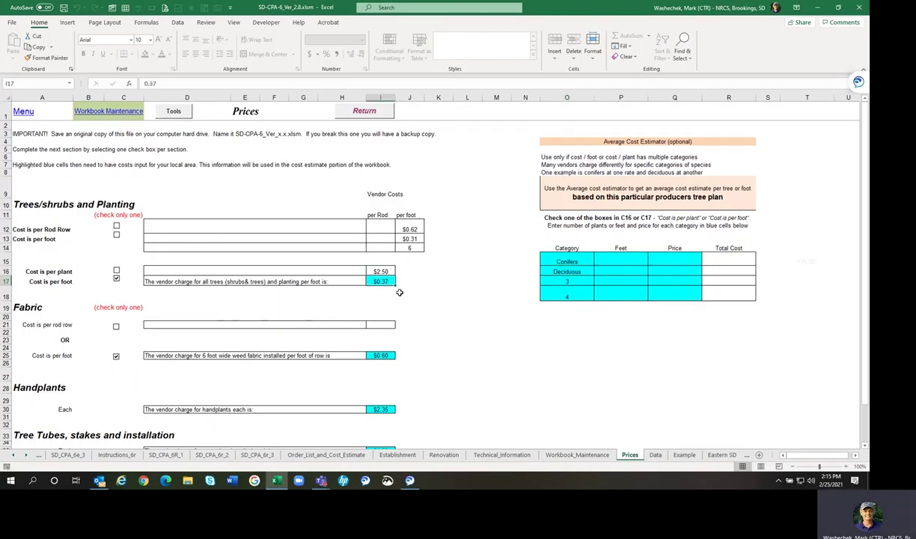
{"action": "key", "text": "Delete"}
- Fill the Average Cost Estimator with 4000 feet at 0.50 for Conifers and 8000 feet at 0.45 for Deciduous
{"action": "left_click", "coordinate": [599, 259]}
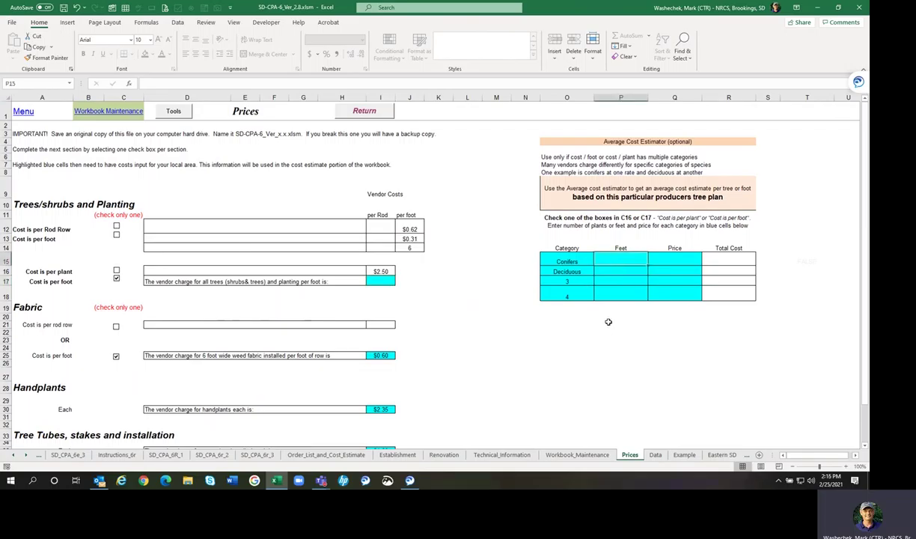
{"action": "type", "text": "4000"}
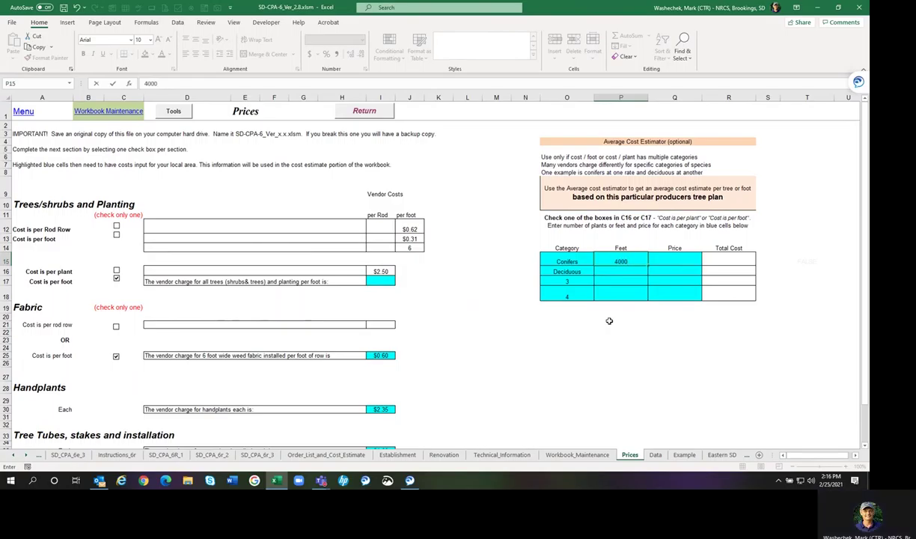
{"action": "left_click", "coordinate": [675, 259]}
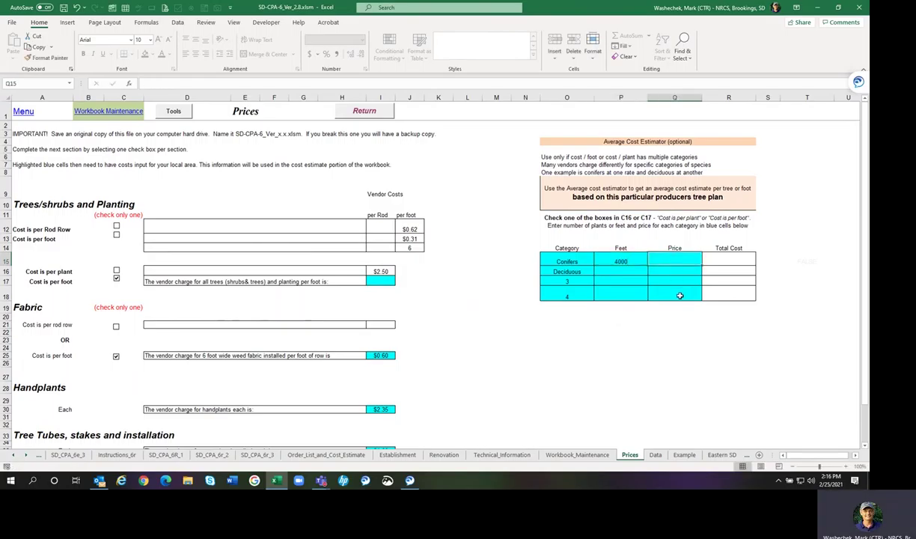
{"action": "type", "text": ".5"}
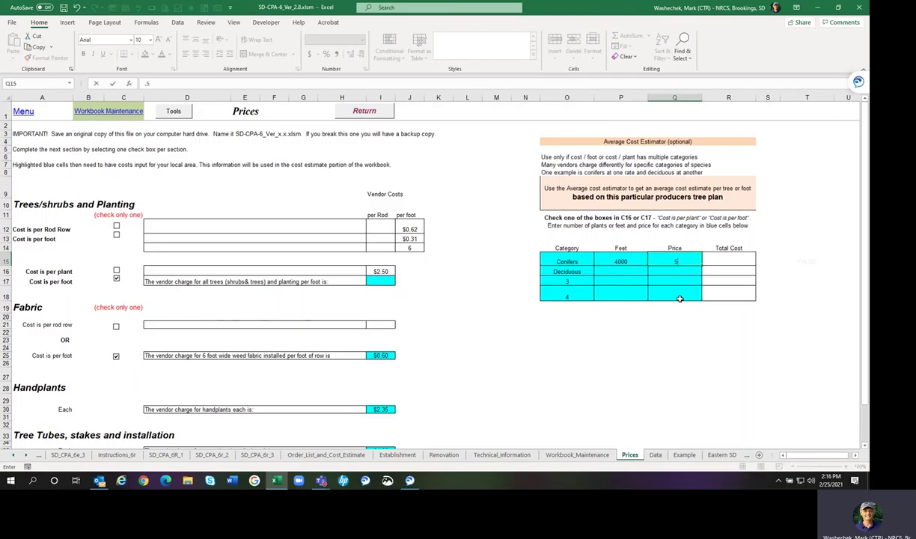
{"action": "left_click", "coordinate": [619, 273]}
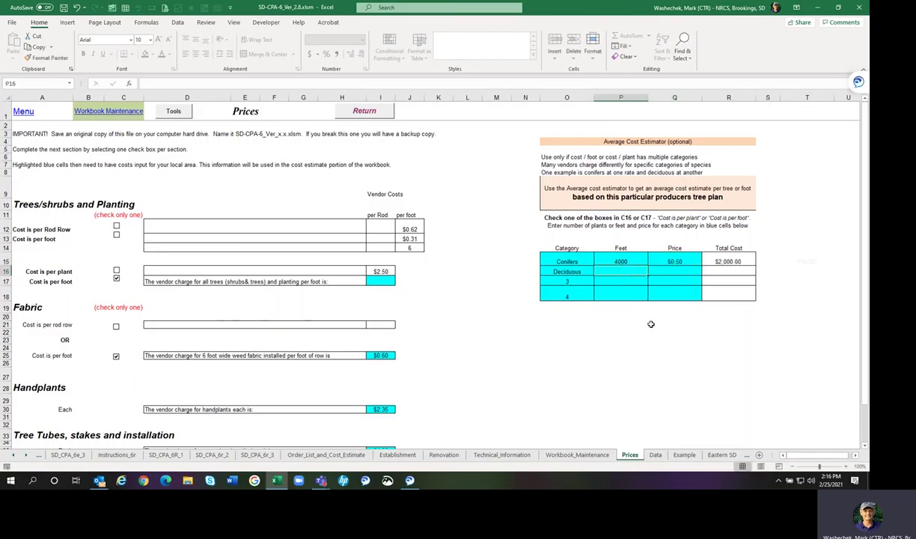
{"action": "type", "text": "8000"}
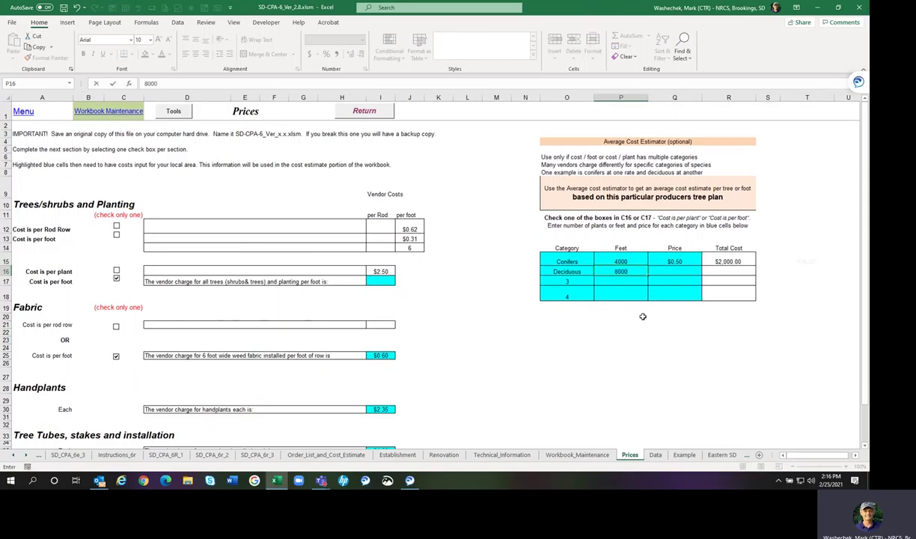
{"action": "left_click", "coordinate": [684, 271]}
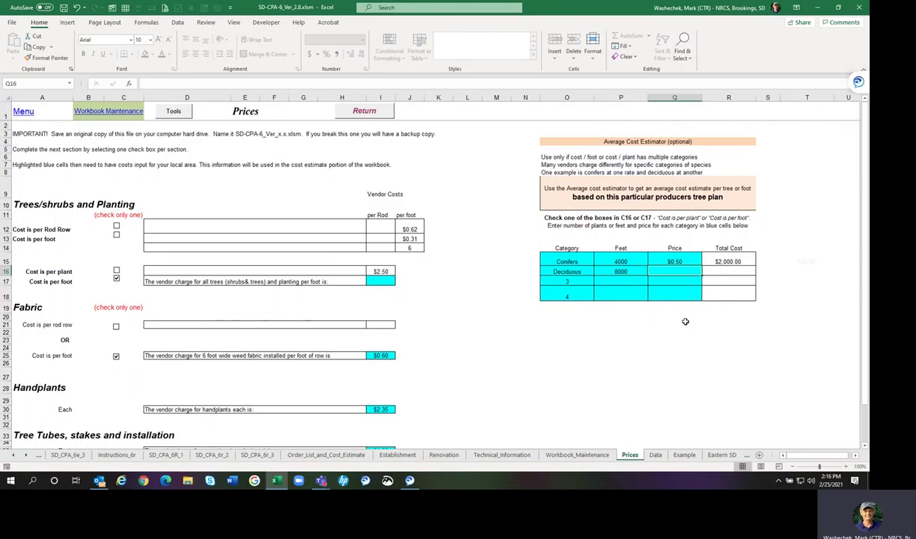
{"action": "type", "text": ".45"}
{"action": "left_click", "coordinate": [679, 308]}
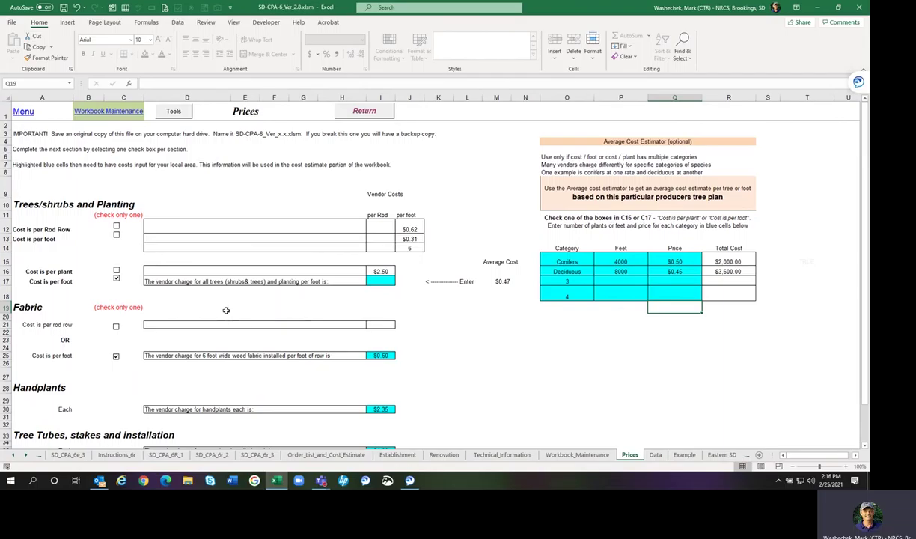
- Inspect the estimator's average cost and set the row 17 vendor charge per foot for all trees and shrubs to 0.47
{"action": "left_click", "coordinate": [494, 280]}
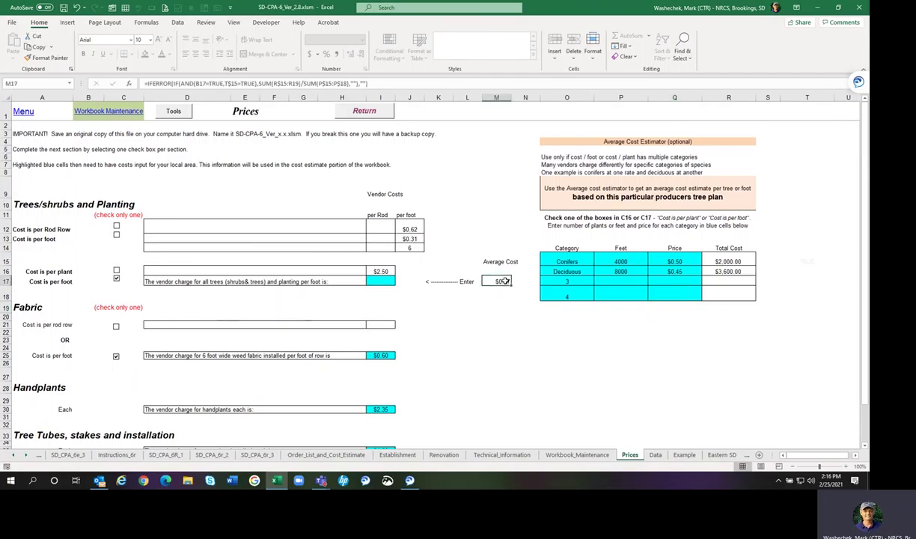
{"action": "left_click", "coordinate": [380, 281]}
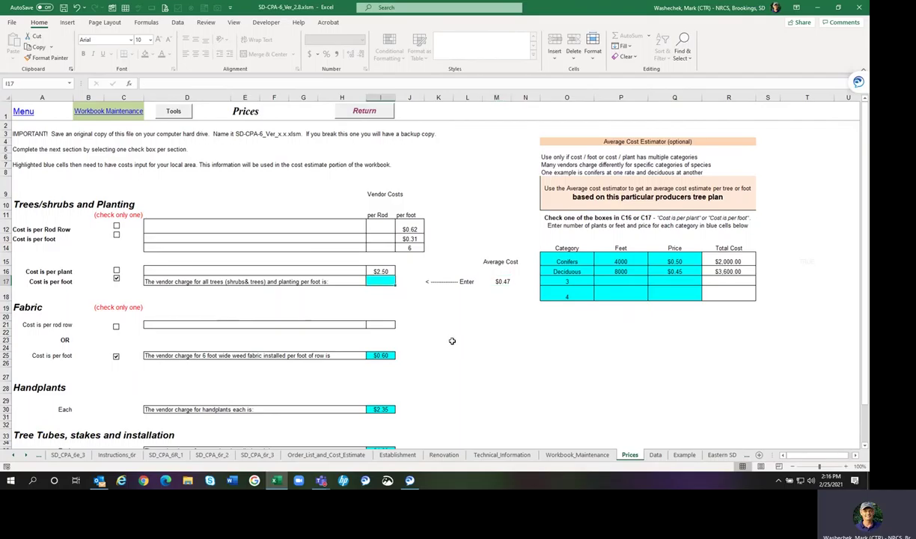
{"action": "type", "text": ".47"}
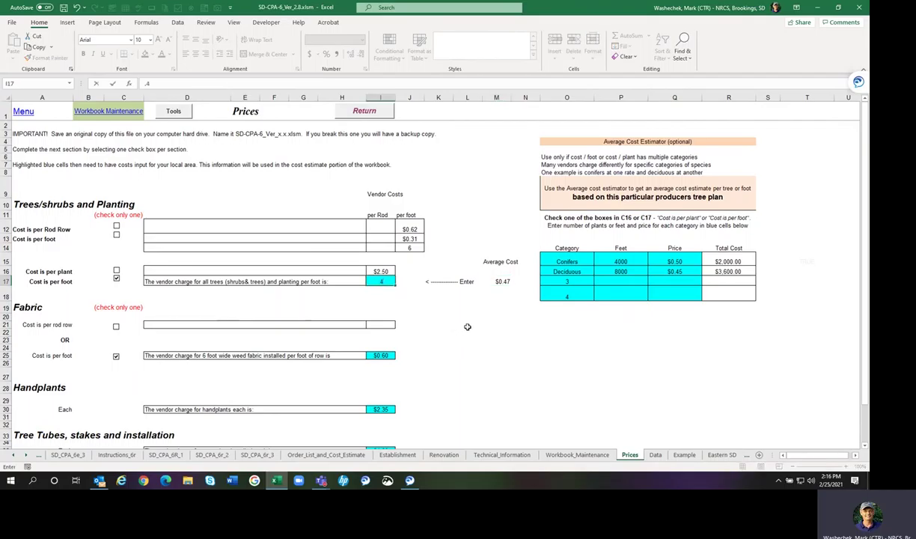
{"action": "left_click", "coordinate": [496, 339]}
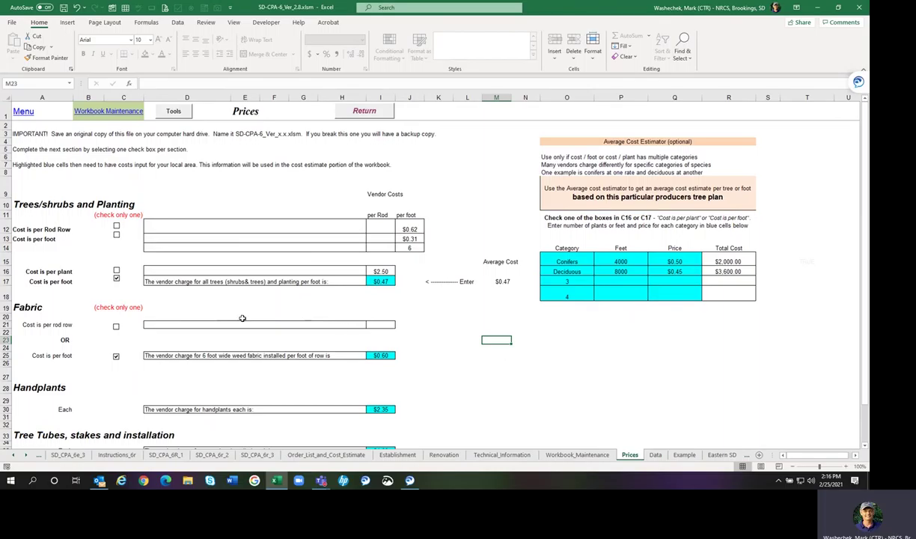
{"action": "left_click", "coordinate": [226, 296]}
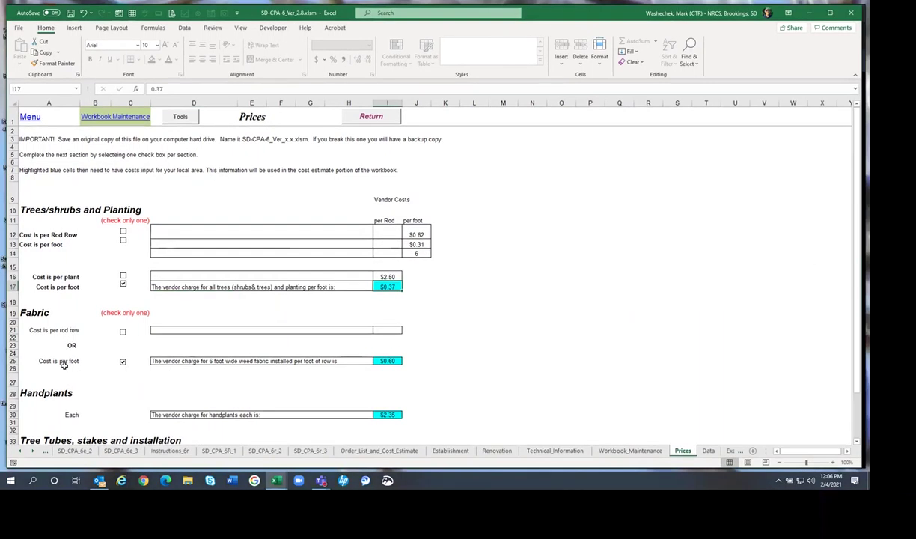
- Review the fabric, handplant and tree tube prices, and select Cost is per foot with separate shrub and tree rates in row 13
{"action": "scroll", "coordinate": [415, 384], "scroll_direction": "down", "scroll_amount": 3}
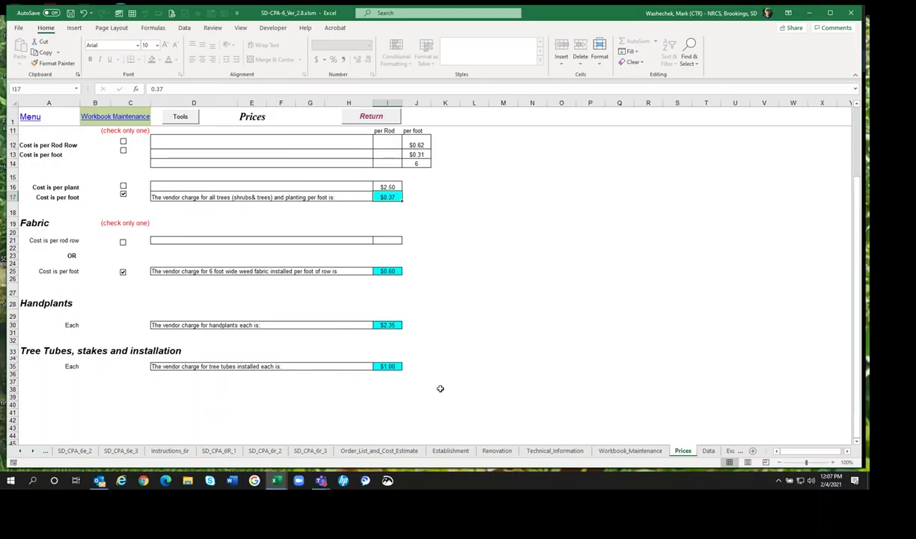
{"action": "scroll", "coordinate": [508, 411], "scroll_direction": "up", "scroll_amount": 3}
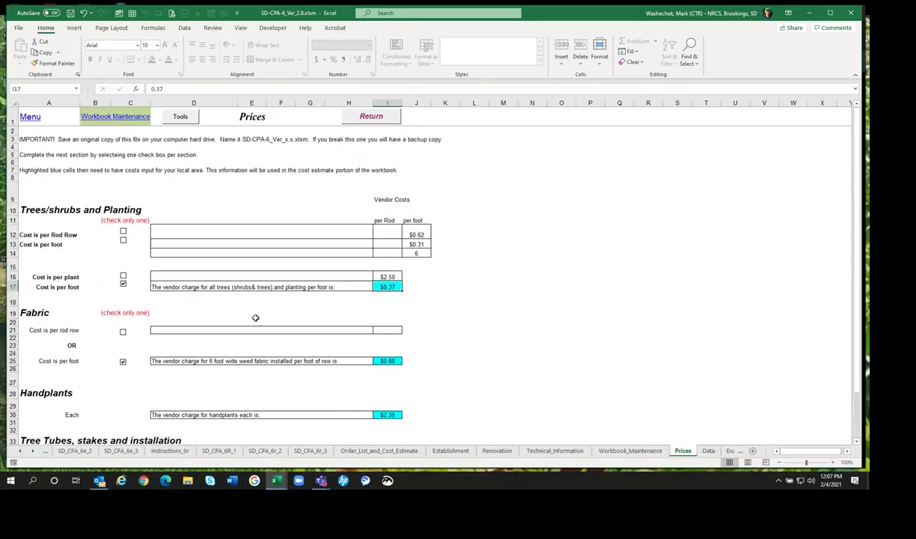
{"action": "left_click", "coordinate": [123, 240]}
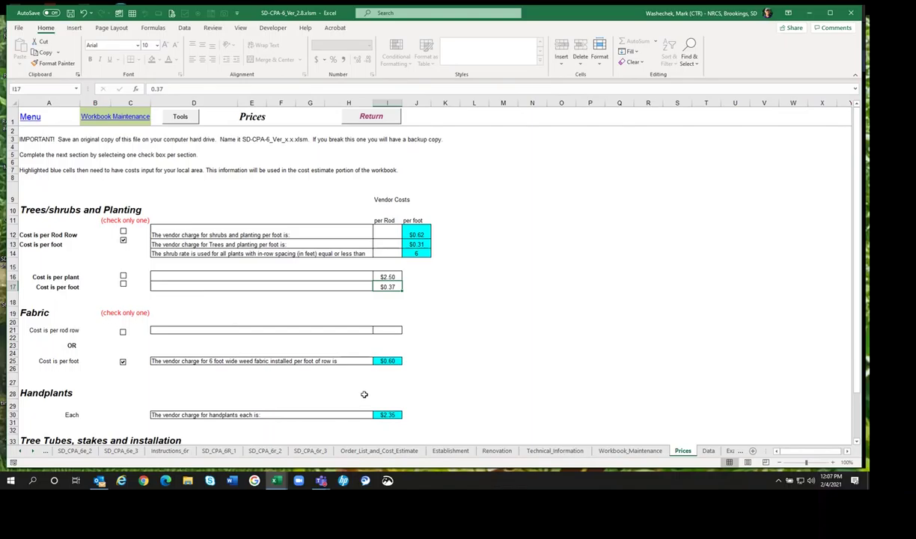
{"action": "scroll", "coordinate": [378, 384], "scroll_direction": "down", "scroll_amount": 7}
{"action": "scroll", "coordinate": [362, 376], "scroll_direction": "up", "scroll_amount": 7}
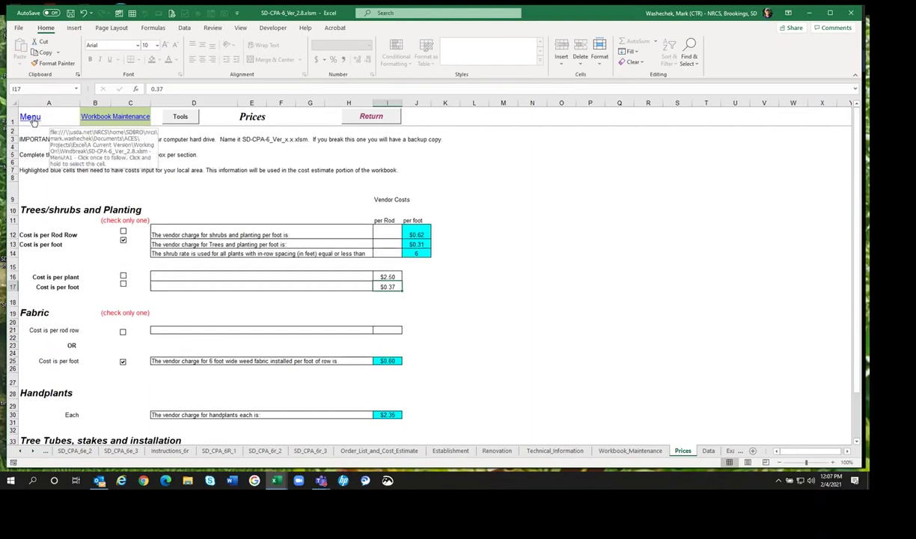
- Look over the Workbook_Maintenance sheet, the SD_CPA_6r_2 renovation form and the SD_CPA_6e_2 planting plan
{"action": "left_click", "coordinate": [101, 120]}
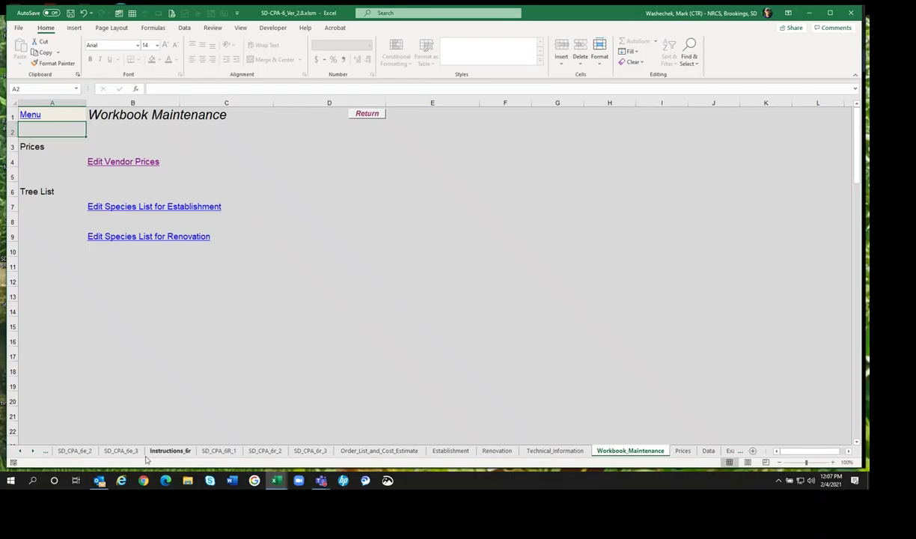
{"action": "left_click", "coordinate": [258, 452]}
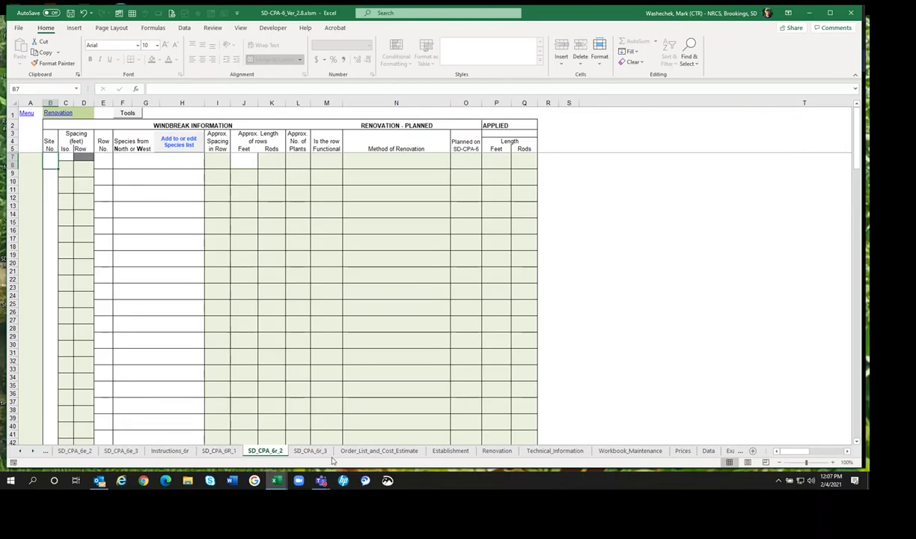
{"action": "left_click", "coordinate": [77, 451]}
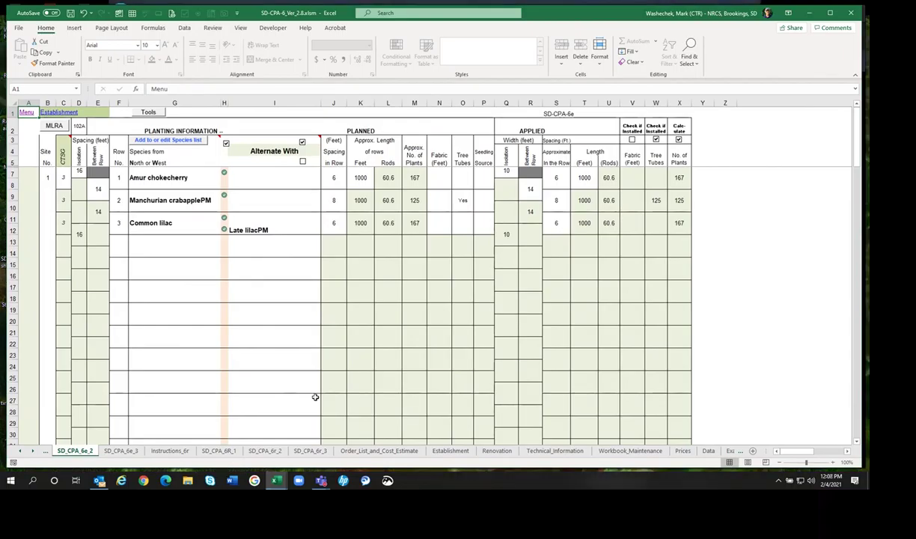
- Examine the planned estimated costs for shrubs, trees, fabric and tree tubes and the estimated total on the Order_List_and_Cost_Estimate sheet
{"action": "left_click", "coordinate": [399, 453]}
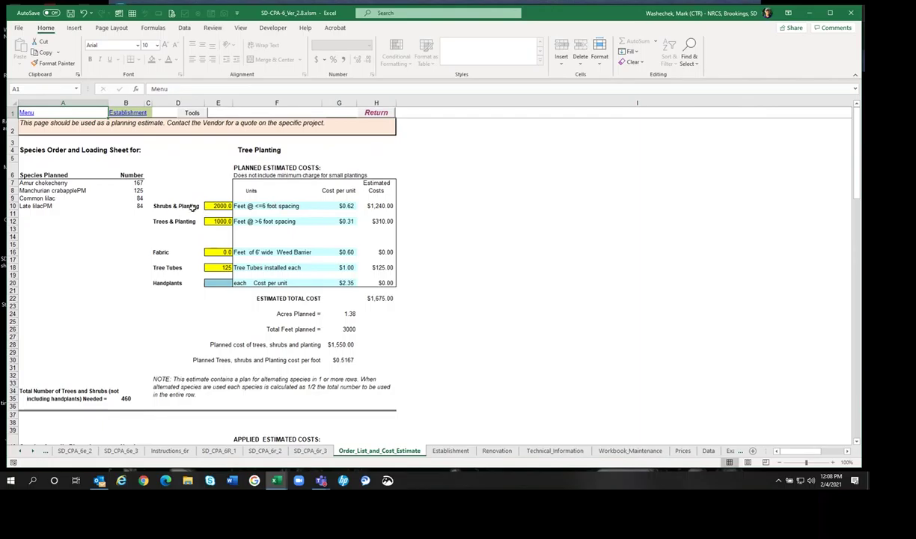
{"action": "left_click", "coordinate": [215, 208]}
{"action": "left_click", "coordinate": [222, 222]}
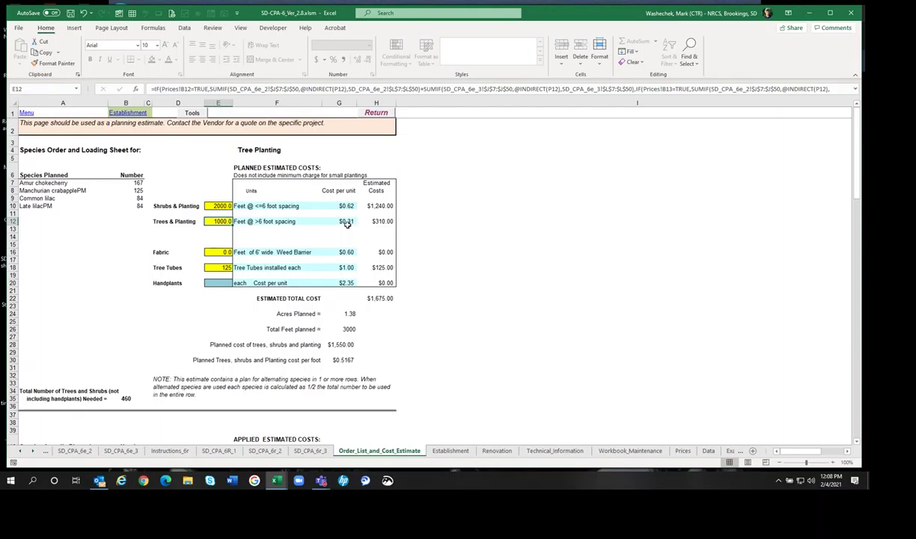
{"action": "left_click_drag", "start_coordinate": [367, 204], "coordinate": [381, 220]}
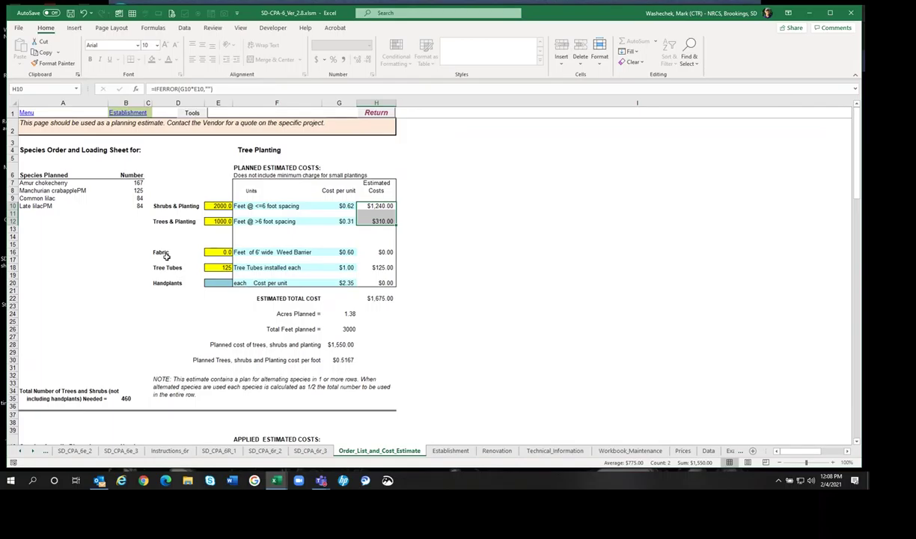
{"action": "left_click", "coordinate": [381, 252]}
{"action": "left_click", "coordinate": [386, 267]}
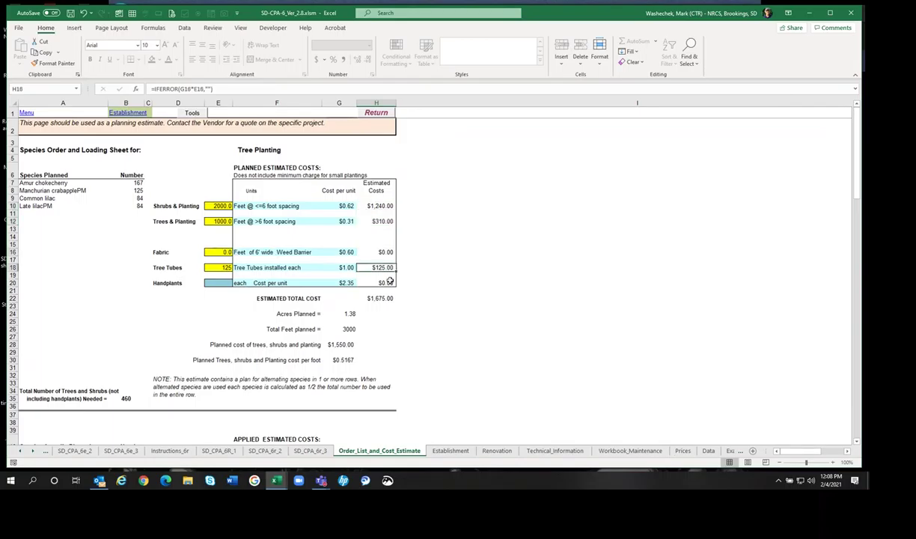
{"action": "left_click", "coordinate": [369, 298]}
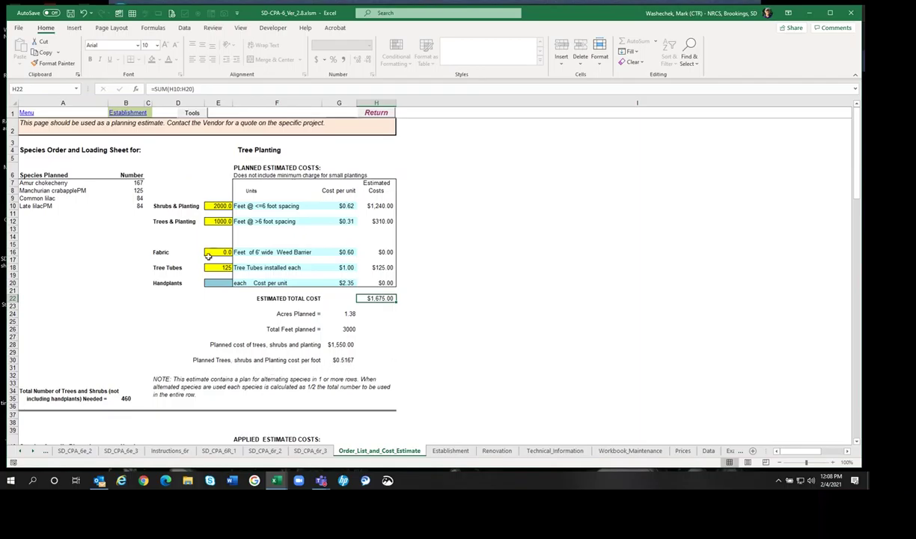
- Examine the applied estimated costs and the species actually planted, and return to the planned estimate
{"action": "scroll", "coordinate": [491, 309], "scroll_direction": "down", "scroll_amount": 2}
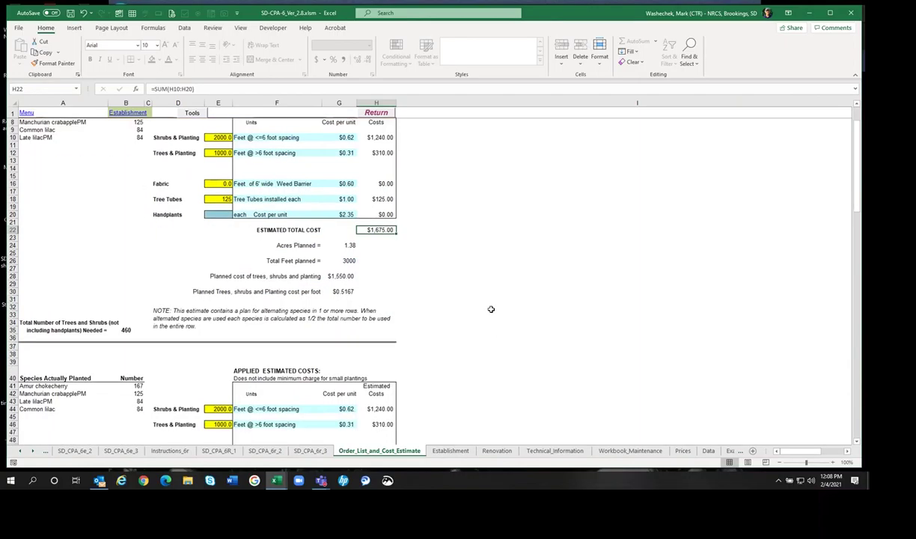
{"action": "scroll", "coordinate": [486, 299], "scroll_direction": "down", "scroll_amount": 4}
{"action": "scroll", "coordinate": [479, 286], "scroll_direction": "down", "scroll_amount": 1}
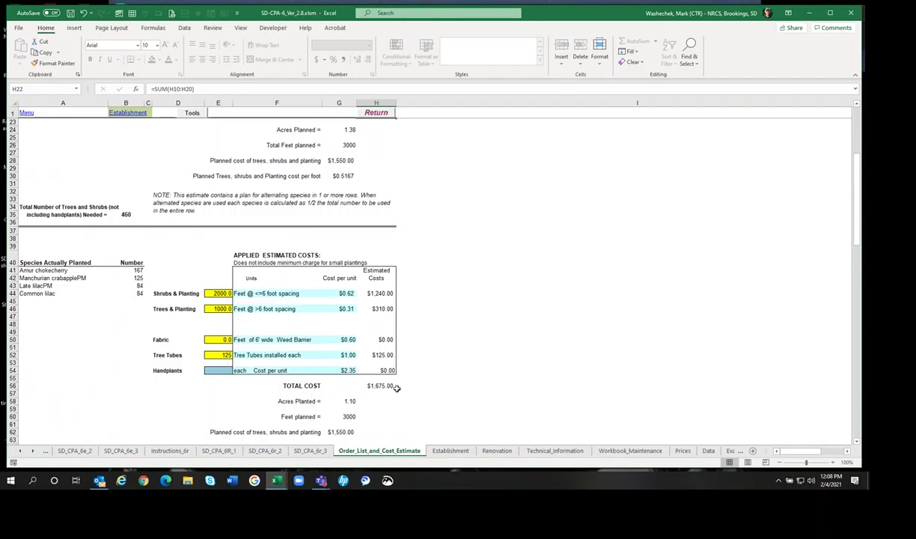
{"action": "scroll", "coordinate": [381, 354], "scroll_direction": "down", "scroll_amount": 1}
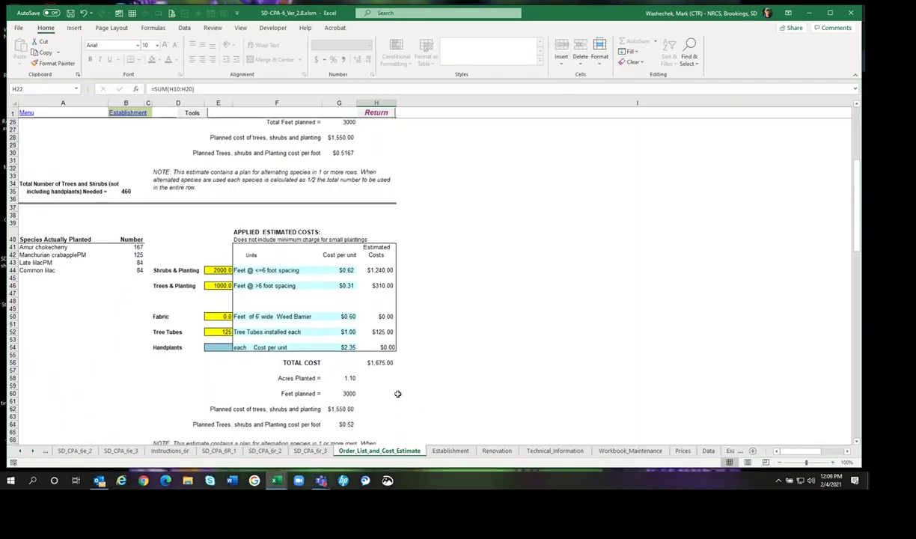
{"action": "scroll", "coordinate": [494, 368], "scroll_direction": "up", "scroll_amount": 8}
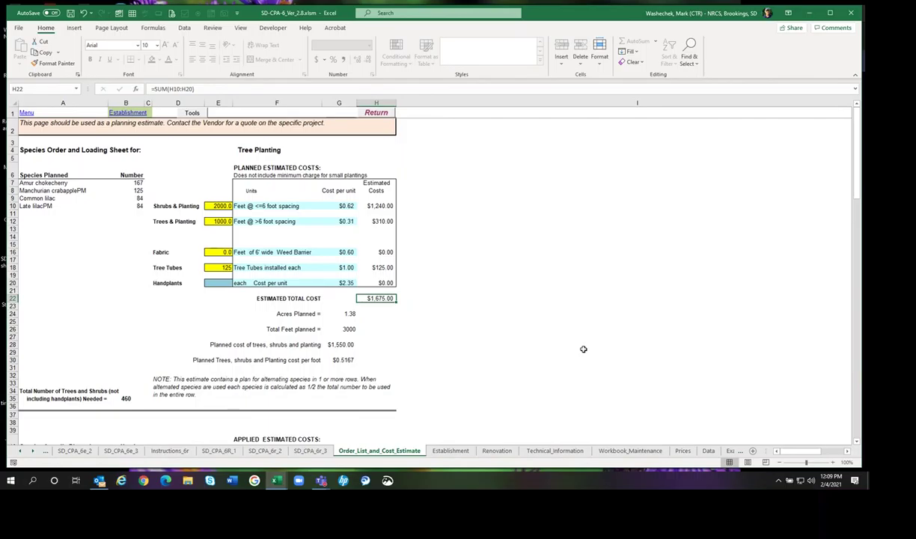
- Select Cost is per foot for all trees and shrubs in row 17 of the Prices sheet and reopen the cost estimate
{"action": "left_click", "coordinate": [684, 451]}
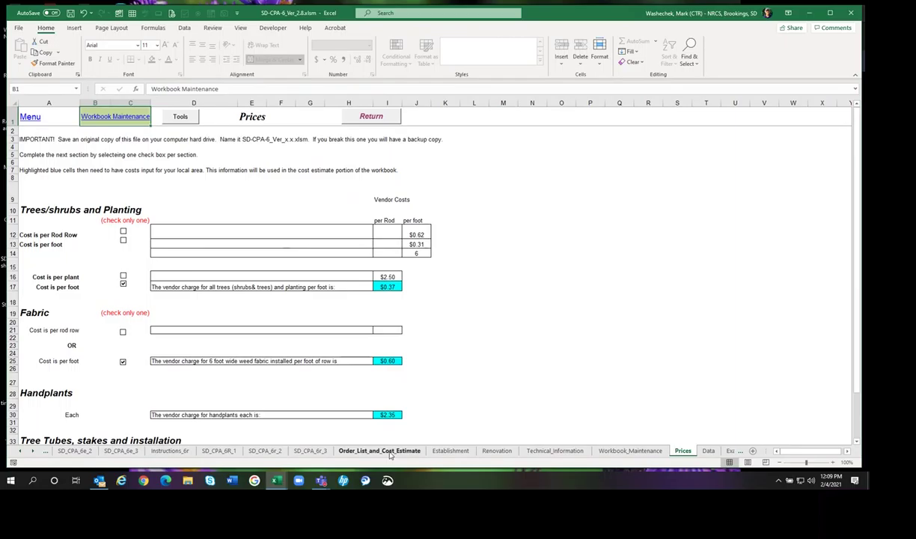
{"action": "left_click", "coordinate": [380, 451]}
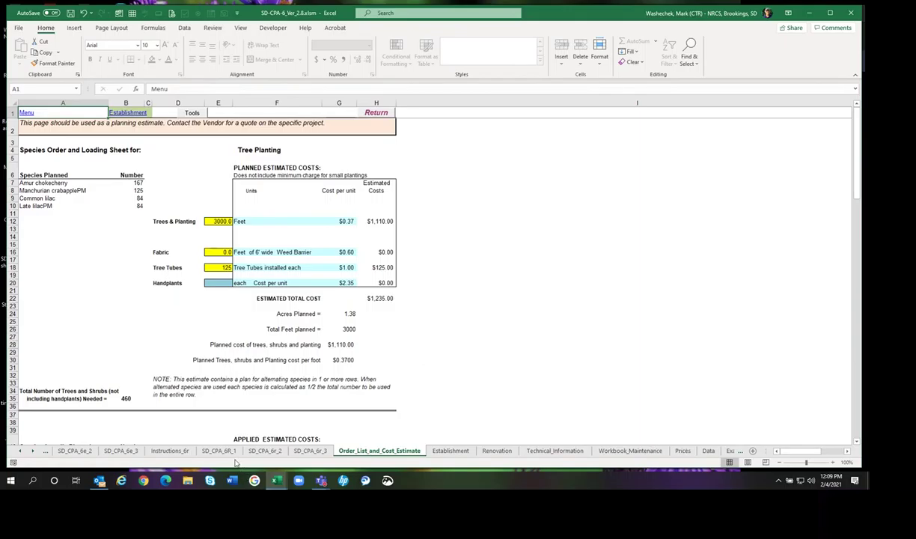
- Compare the alternated lilac row on SD_CPA_6e_2 with the Common lilac and Late lilac quantities in the species order list
{"action": "left_click", "coordinate": [76, 451]}
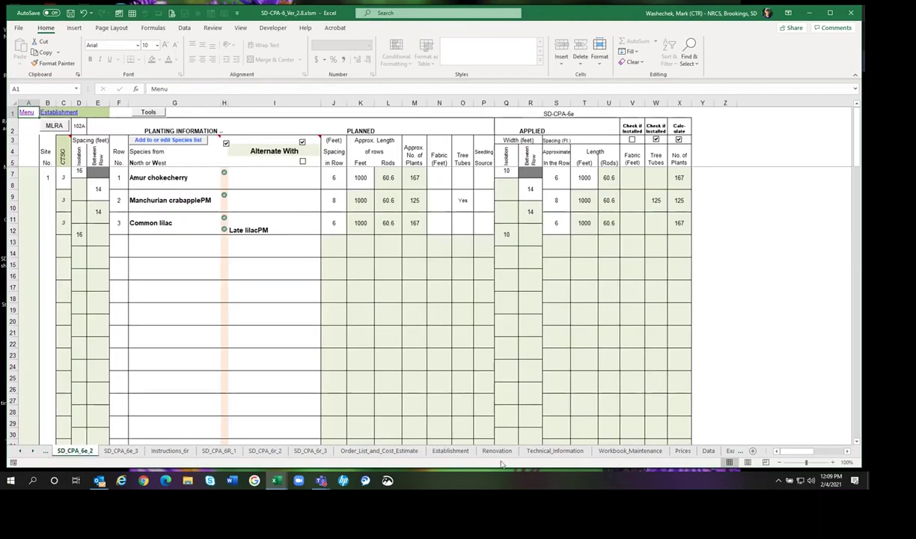
{"action": "left_click", "coordinate": [376, 450]}
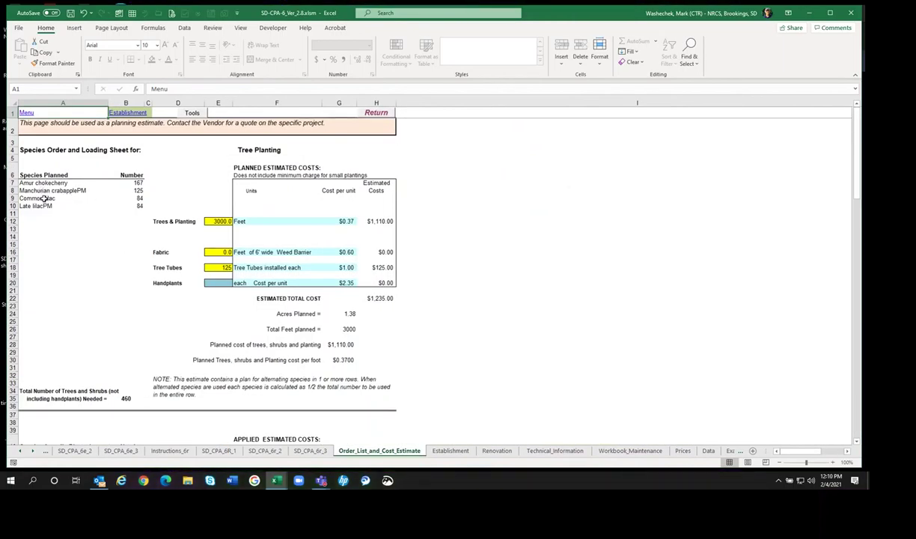
{"action": "left_click_drag", "start_coordinate": [45, 198], "coordinate": [45, 206]}
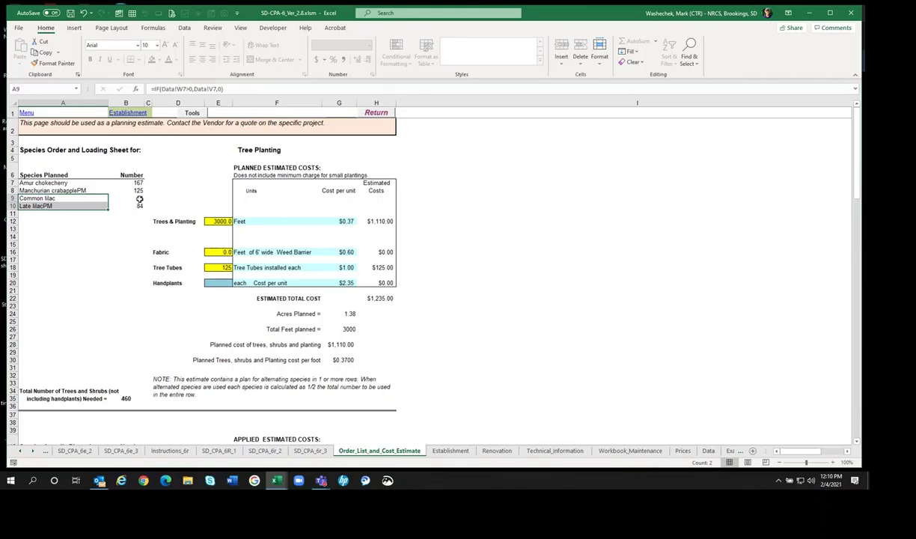
{"action": "left_click_drag", "start_coordinate": [140, 198], "coordinate": [141, 206]}
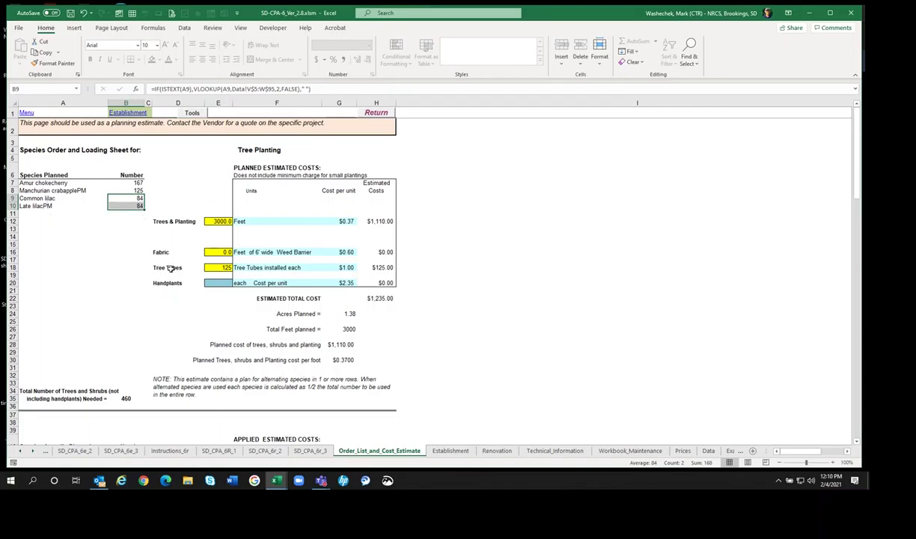
- Turn on the Applied option for the Late lilac substitute on SD_CPA_6e_2 and reopen the Order_List_and_Cost_Estimate sheet
{"action": "left_click", "coordinate": [78, 450]}
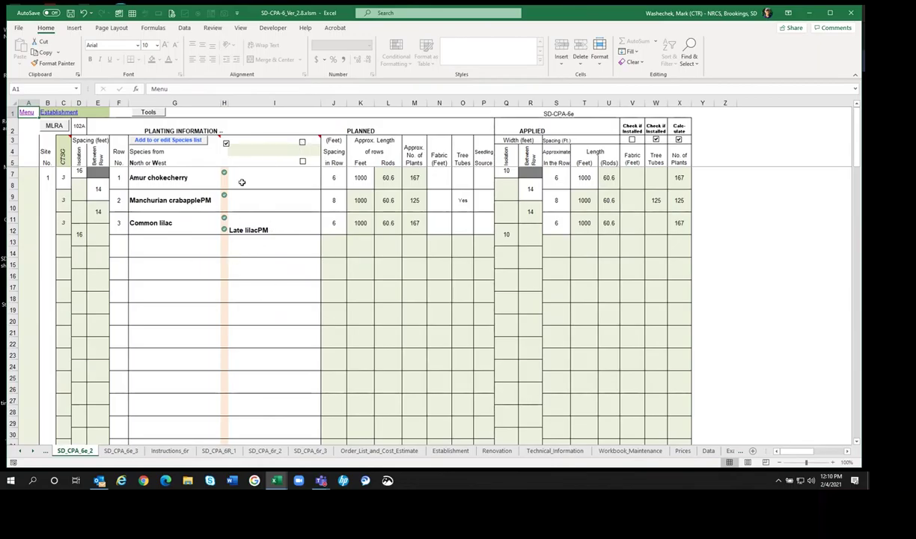
{"action": "left_click", "coordinate": [303, 162]}
{"action": "left_click", "coordinate": [367, 451]}
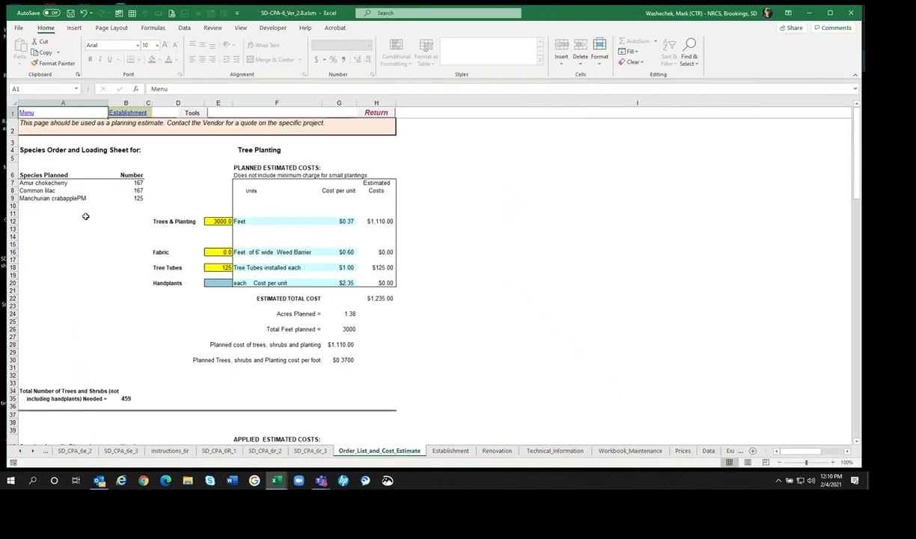
- Compare the lilac entry in the Species Planned list with the one under Species Actually Planted
{"action": "left_click", "coordinate": [42, 190]}
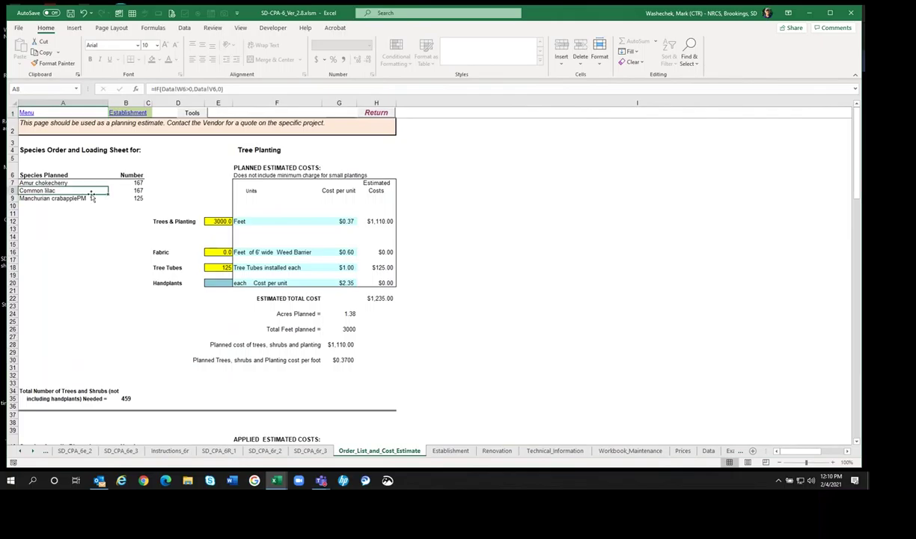
{"action": "left_click", "coordinate": [134, 191]}
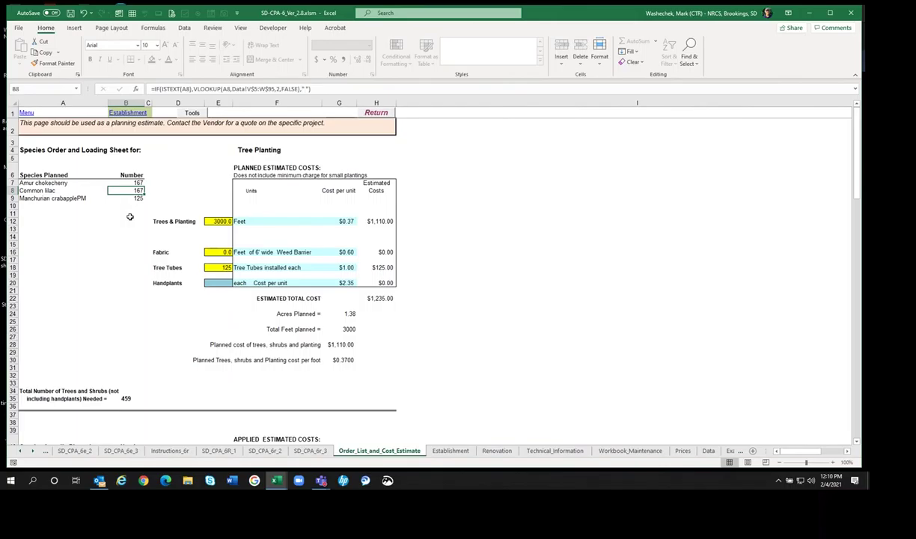
{"action": "scroll", "coordinate": [138, 249], "scroll_direction": "down", "scroll_amount": 7}
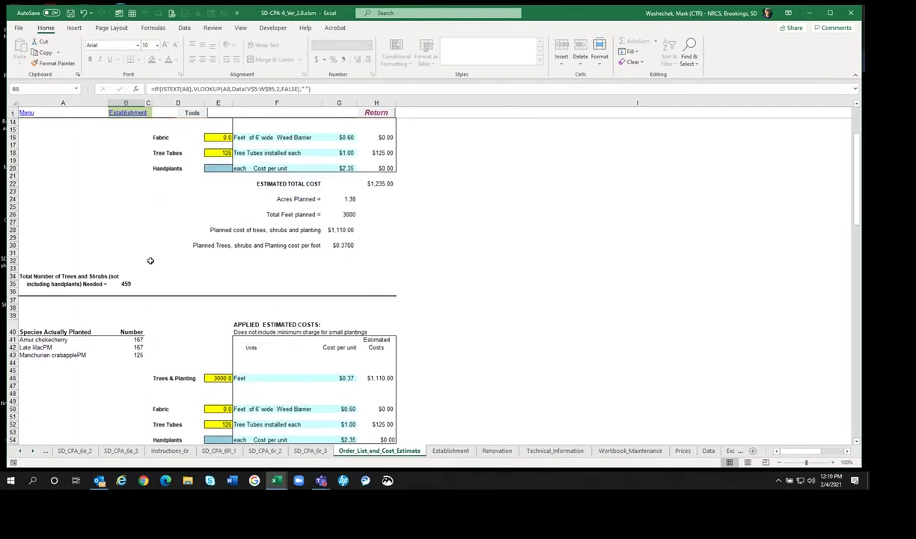
{"action": "scroll", "coordinate": [136, 250], "scroll_direction": "down", "scroll_amount": 1}
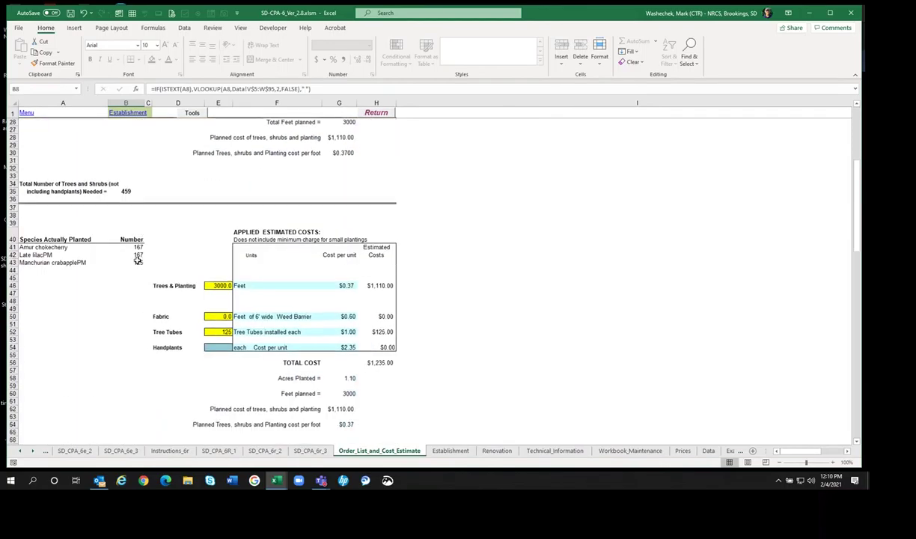
{"action": "left_click", "coordinate": [37, 255]}
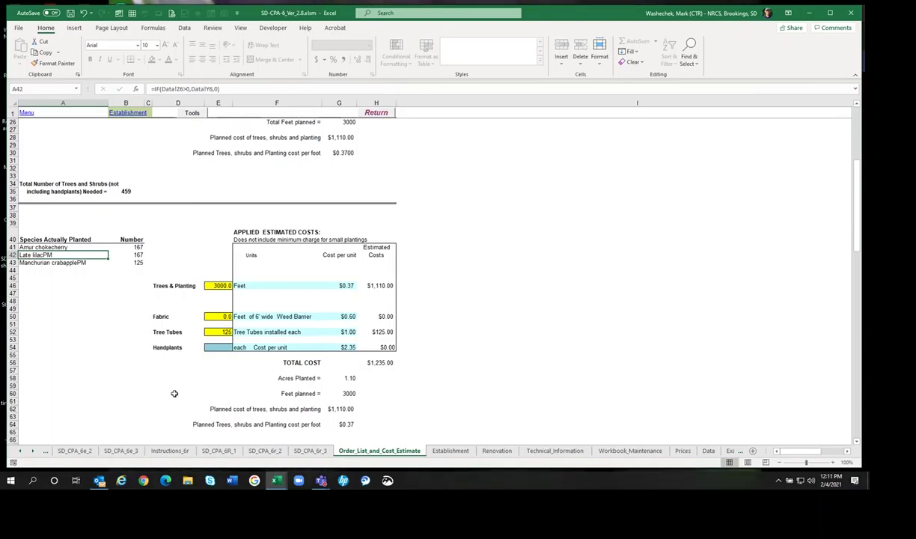
{"action": "scroll", "coordinate": [174, 393], "scroll_direction": "up", "scroll_amount": 8}
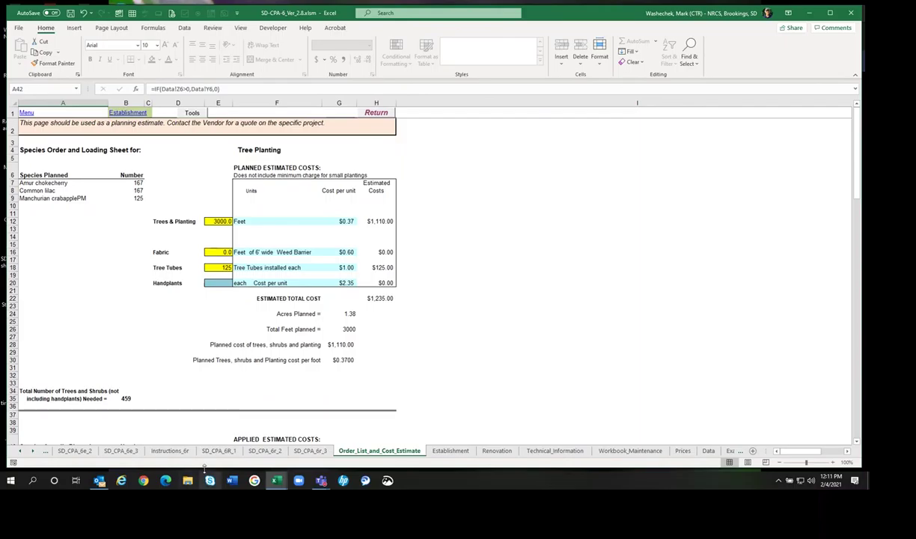
- Open the Establishment tree list on the Data sheet for editing through Workbook Maintenance
{"action": "left_click", "coordinate": [27, 113]}
{"action": "left_click", "coordinate": [428, 167]}
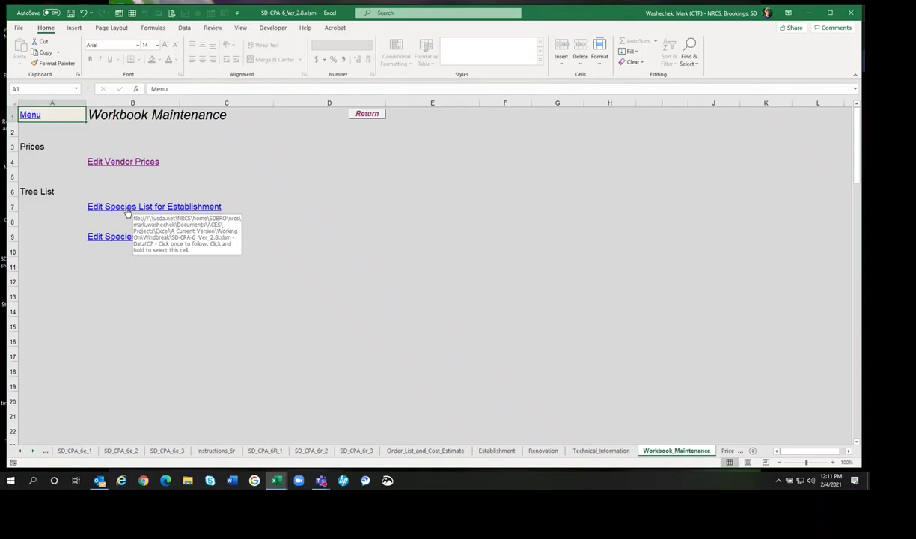
{"action": "left_click", "coordinate": [126, 208]}
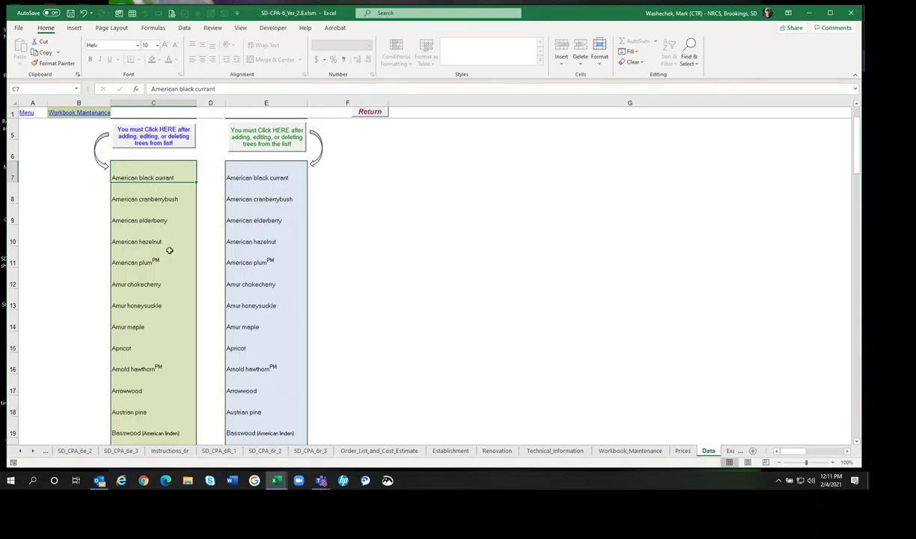
{"action": "scroll", "coordinate": [169, 251], "scroll_direction": "up", "scroll_amount": 1}
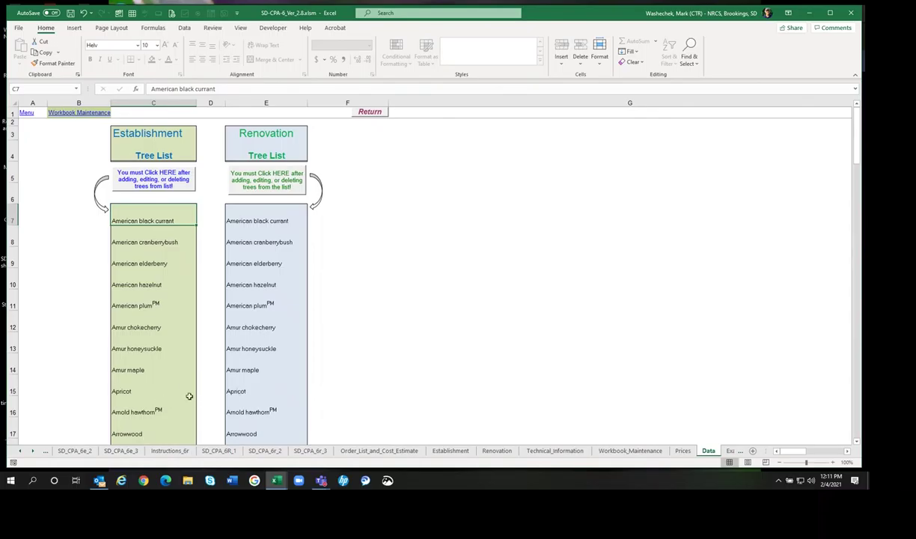
- Add Meyer Spruce in the first empty cell at the end of the Establishment tree list
{"action": "scroll", "coordinate": [160, 389], "scroll_direction": "down", "scroll_amount": 14}
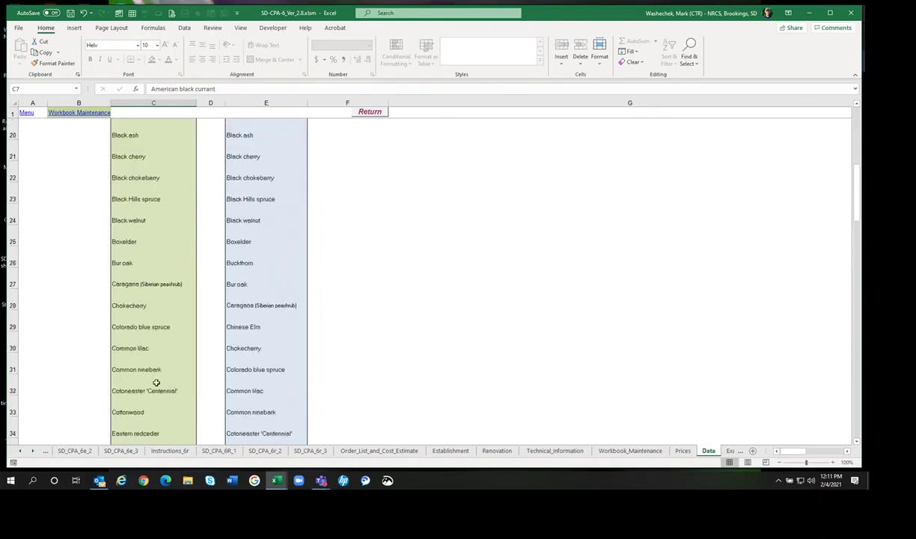
{"action": "scroll", "coordinate": [157, 389], "scroll_direction": "down", "scroll_amount": 10}
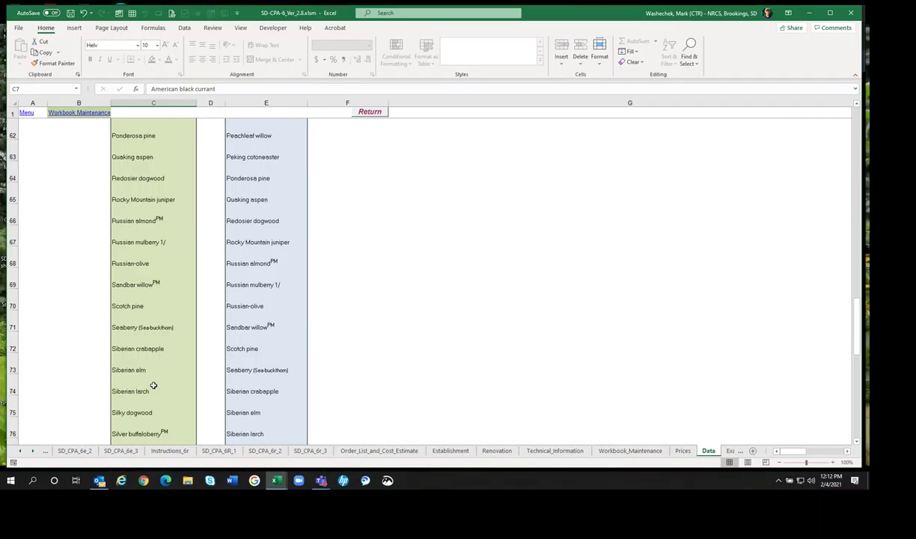
{"action": "left_click", "coordinate": [141, 405]}
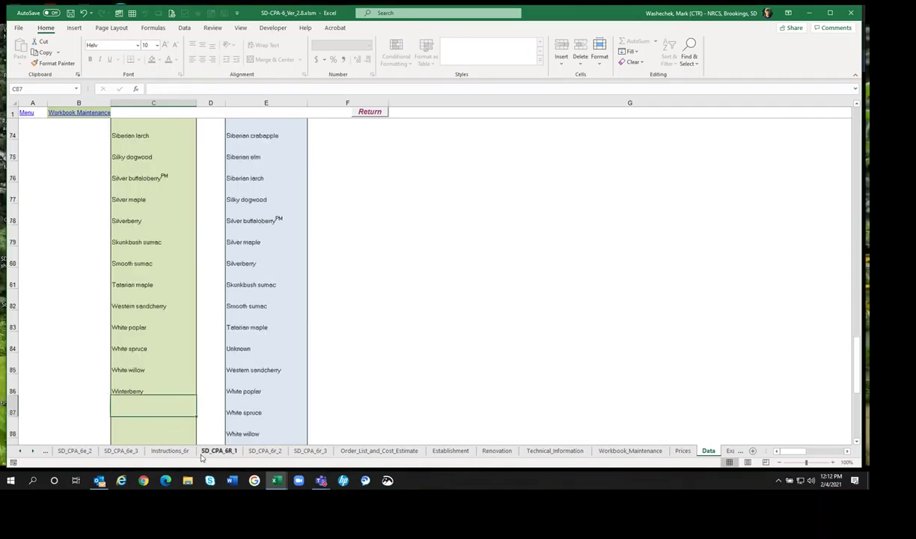
{"action": "type", "text": "Meyer Spruce"}
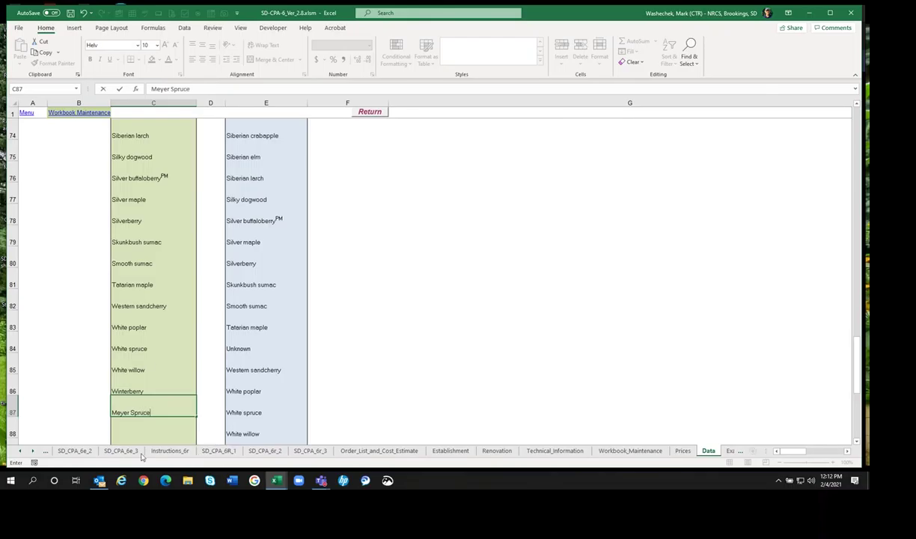
{"action": "key", "text": "Return"}
- Update the Establishment tree list so the edited species are processed, and return to the SD_CPA_6e_2 form
{"action": "scroll", "coordinate": [164, 321], "scroll_direction": "up", "scroll_amount": 13}
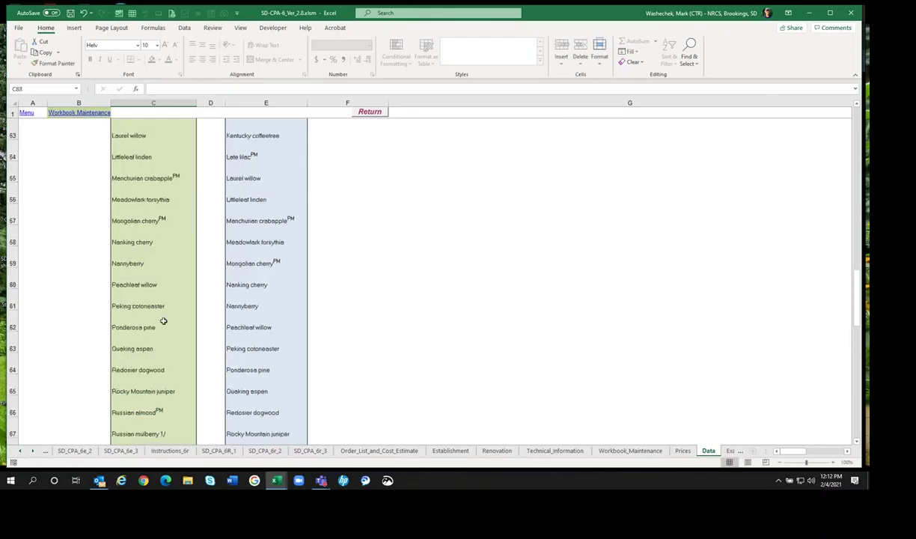
{"action": "scroll", "coordinate": [163, 321], "scroll_direction": "up", "scroll_amount": 11}
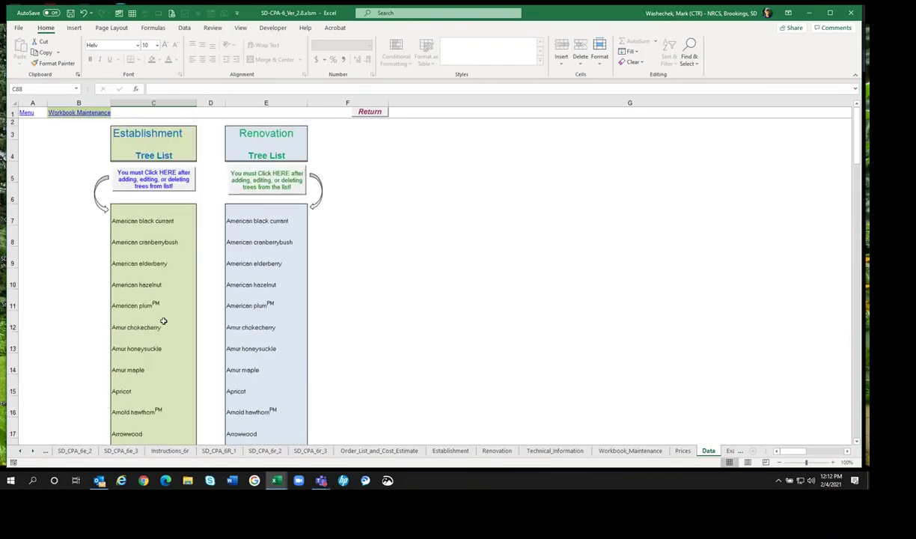
{"action": "left_click", "coordinate": [167, 184]}
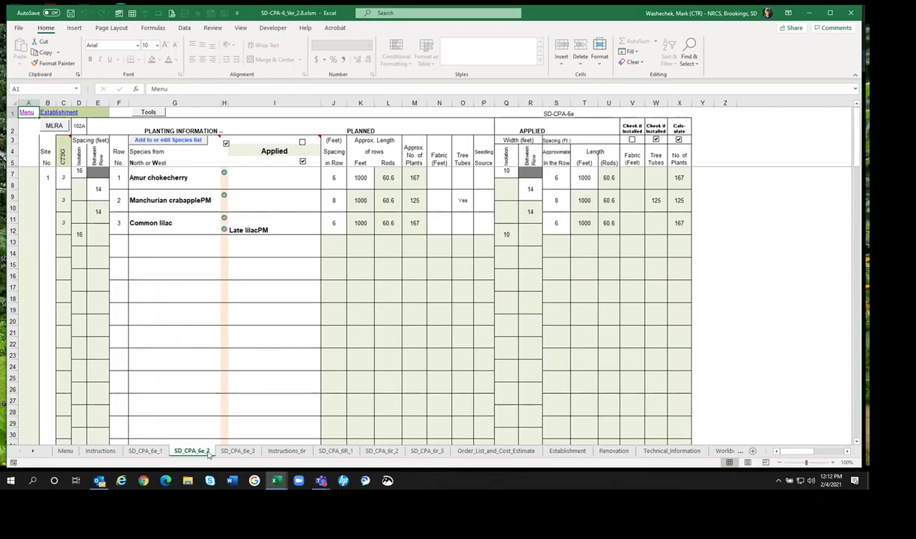
- Choose Meyer Spruce as the species in the planting row below Common lilac on SD_CPA_6e_2
{"action": "left_click", "coordinate": [163, 242]}
{"action": "left_click", "coordinate": [225, 244]}
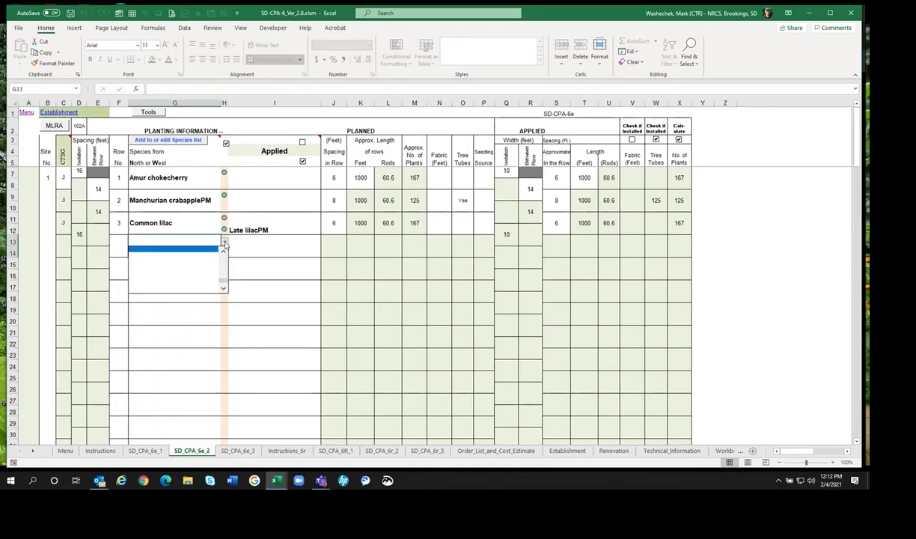
{"action": "scroll", "coordinate": [223, 268], "scroll_direction": "up", "scroll_amount": 6}
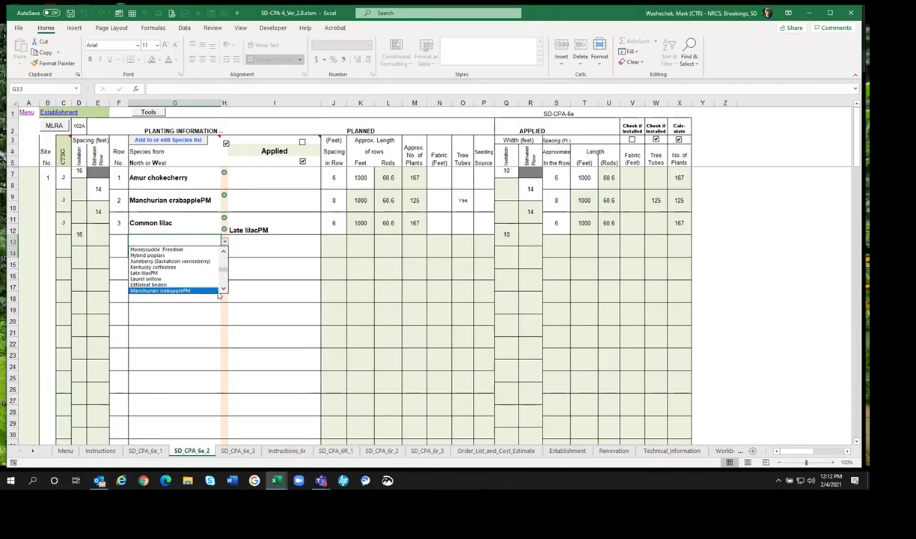
{"action": "scroll", "coordinate": [173, 292], "scroll_direction": "down", "scroll_amount": 3}
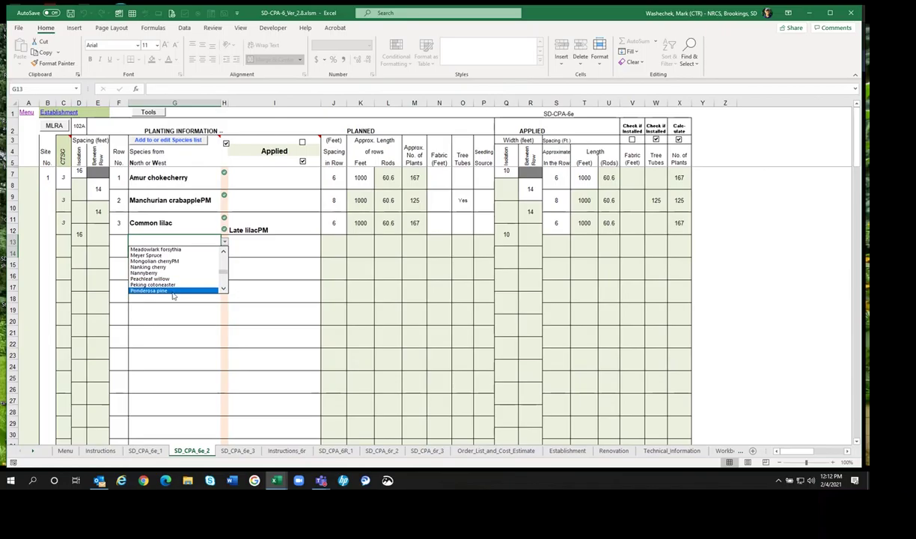
{"action": "left_click", "coordinate": [147, 256]}
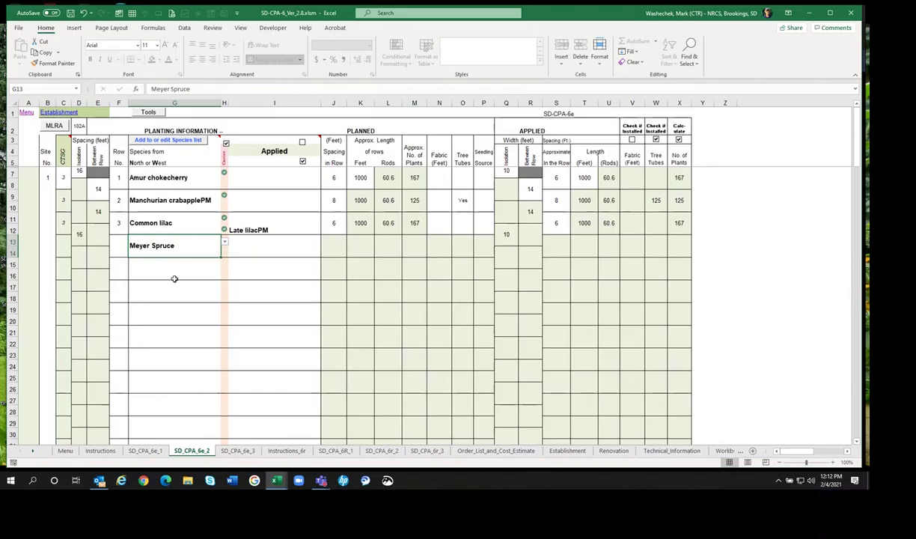
{"action": "left_click", "coordinate": [162, 261]}
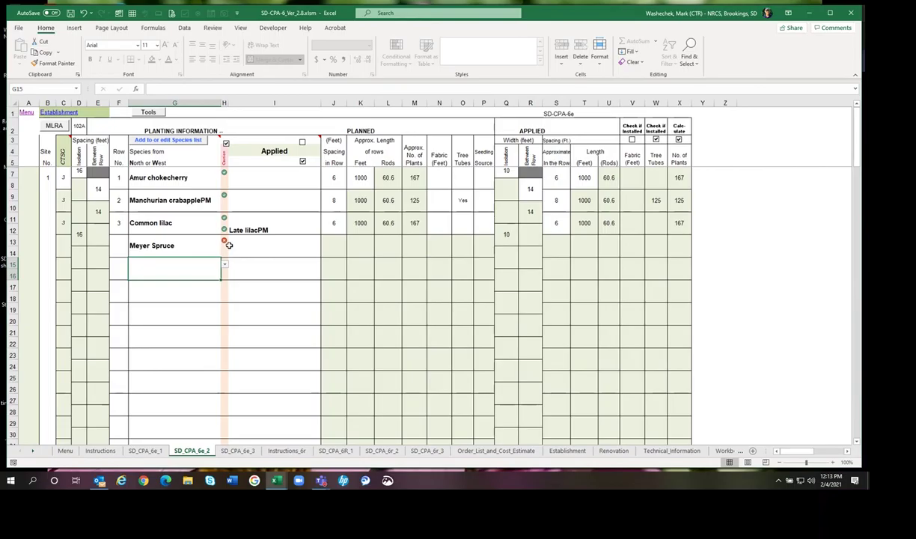
- Turn the species suitability check marks on SD_CPA_6e_2 off and back on
{"action": "left_click", "coordinate": [226, 143]}
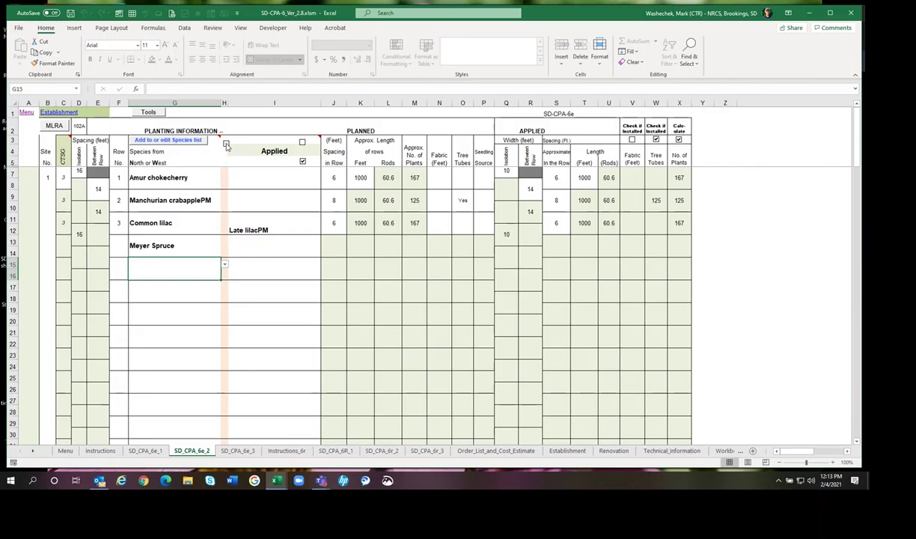
{"action": "left_click", "coordinate": [226, 143]}
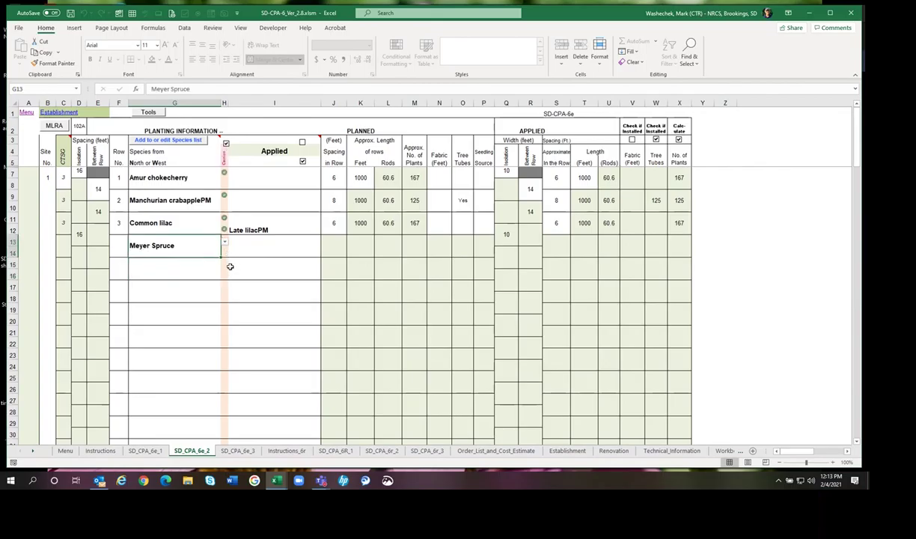
{"action": "key", "text": "Tab"}
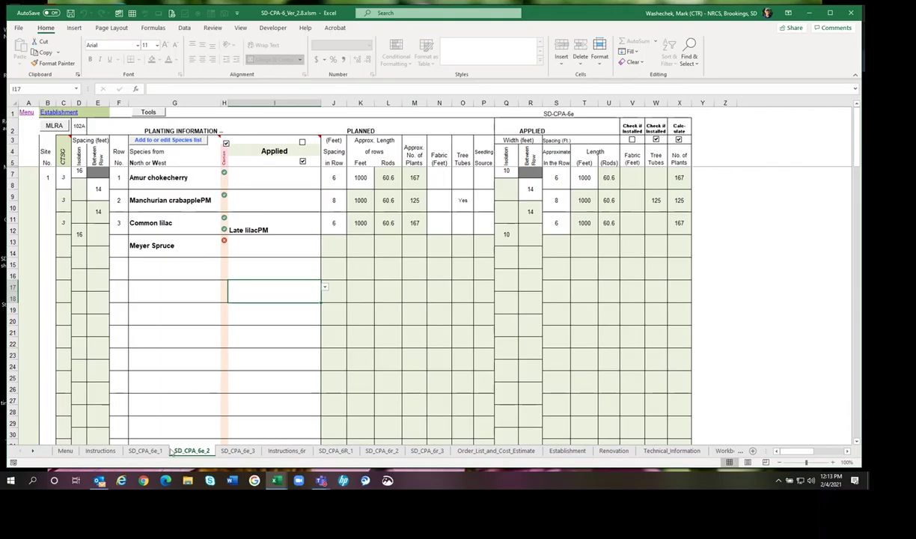
- Open the Eastern SD recommended species height table from the Tools and look through its shrubs, deciduous trees and conifers for Meyer Spruce
{"action": "left_click", "coordinate": [69, 452]}
{"action": "left_click", "coordinate": [563, 168]}
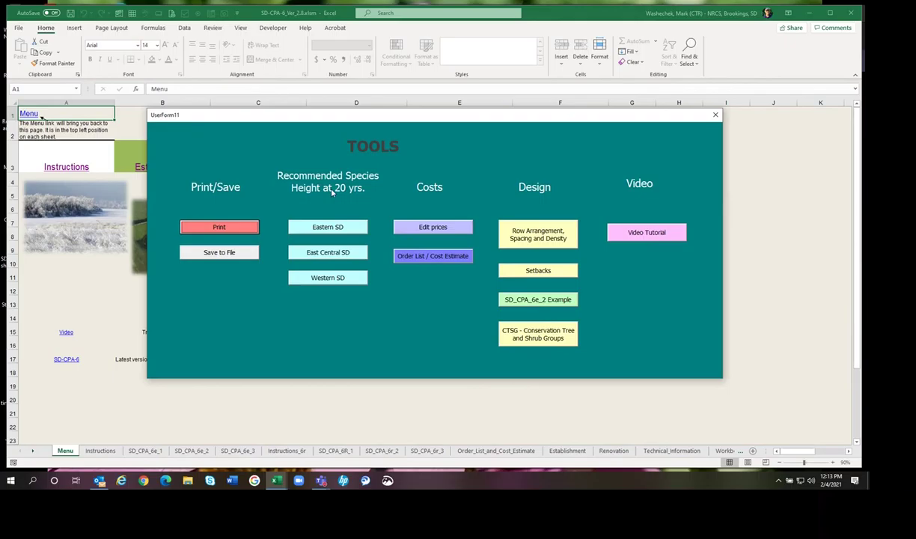
{"action": "left_click", "coordinate": [334, 230]}
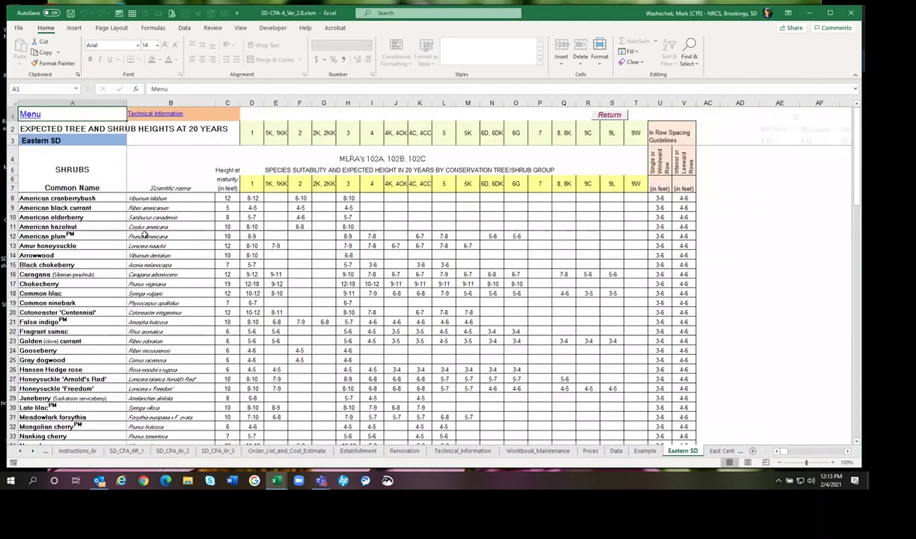
{"action": "scroll", "coordinate": [83, 288], "scroll_direction": "down", "scroll_amount": 7}
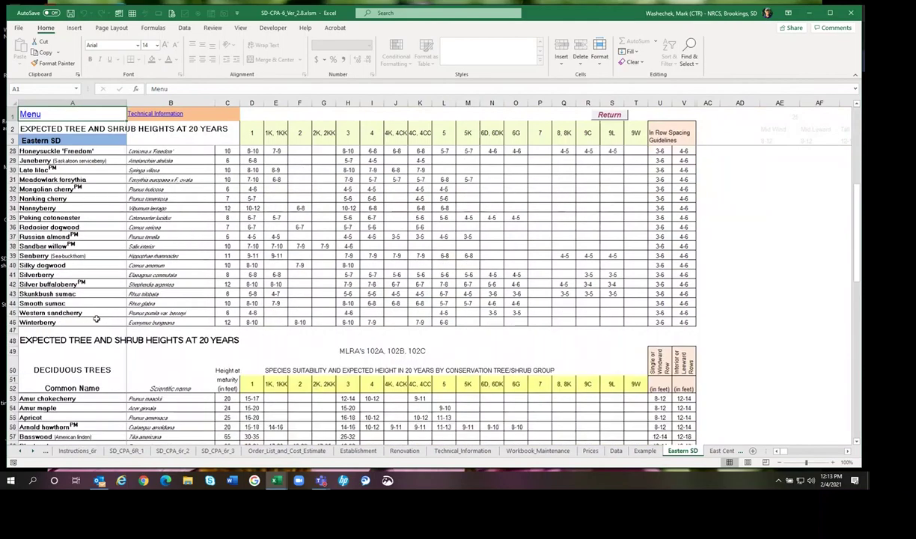
{"action": "scroll", "coordinate": [97, 326], "scroll_direction": "down", "scroll_amount": 5}
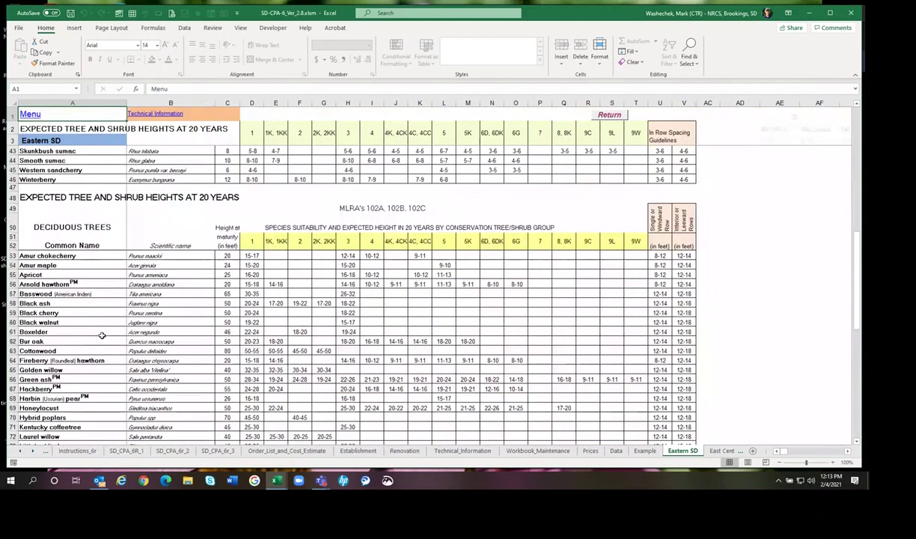
{"action": "scroll", "coordinate": [94, 314], "scroll_direction": "down", "scroll_amount": 6}
{"action": "scroll", "coordinate": [100, 334], "scroll_direction": "down", "scroll_amount": 7}
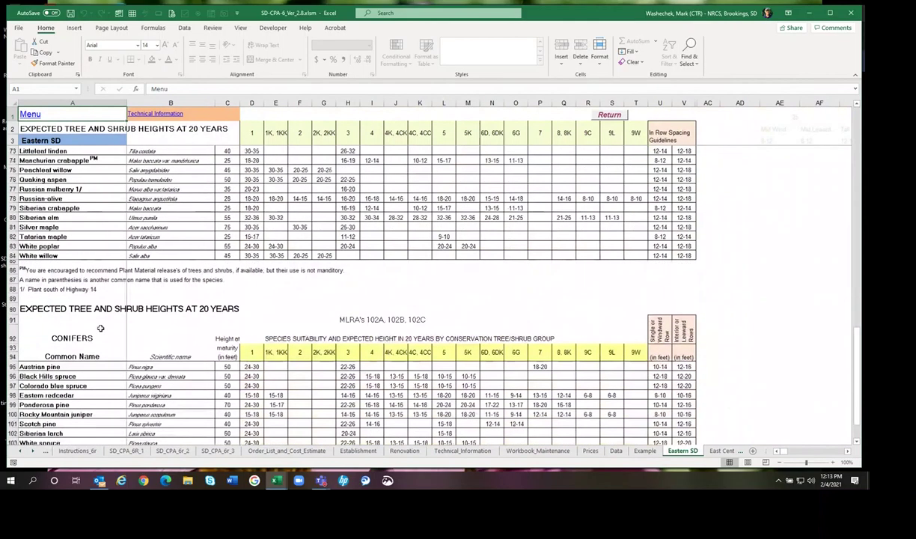
{"action": "scroll", "coordinate": [96, 332], "scroll_direction": "up", "scroll_amount": 1}
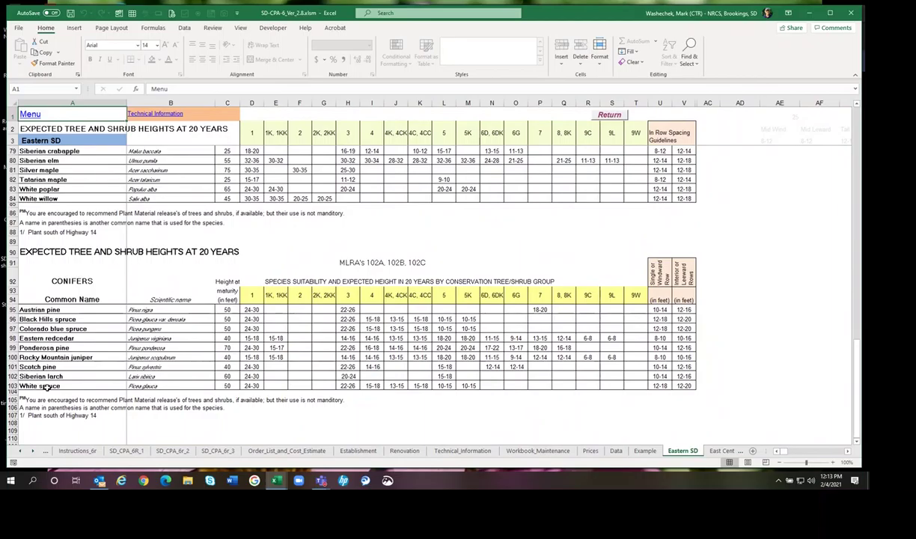
{"action": "left_click_drag", "start_coordinate": [857, 362], "coordinate": [869, 72]}
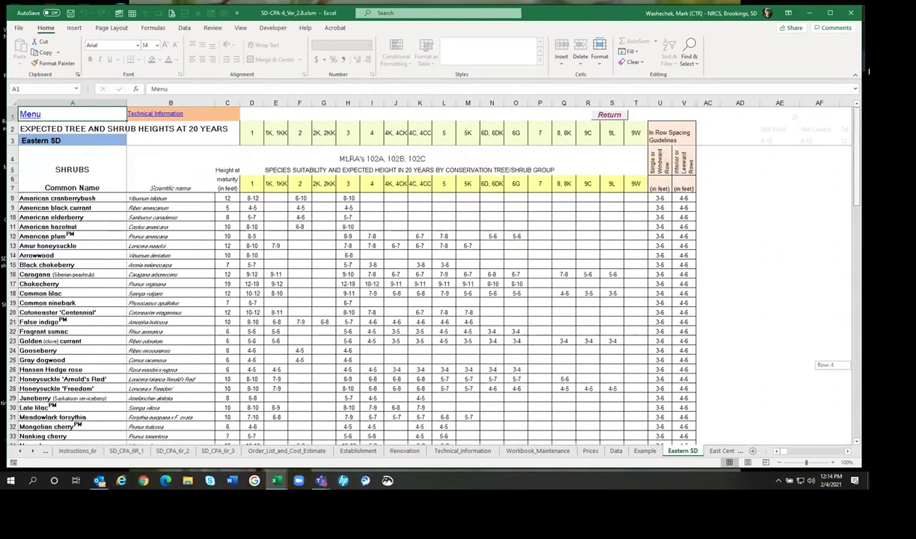
- Open the SD_CPA_6r_2 renovation form and examine the species choices for its first row and the option to edit the species list
{"action": "left_click", "coordinate": [30, 113]}
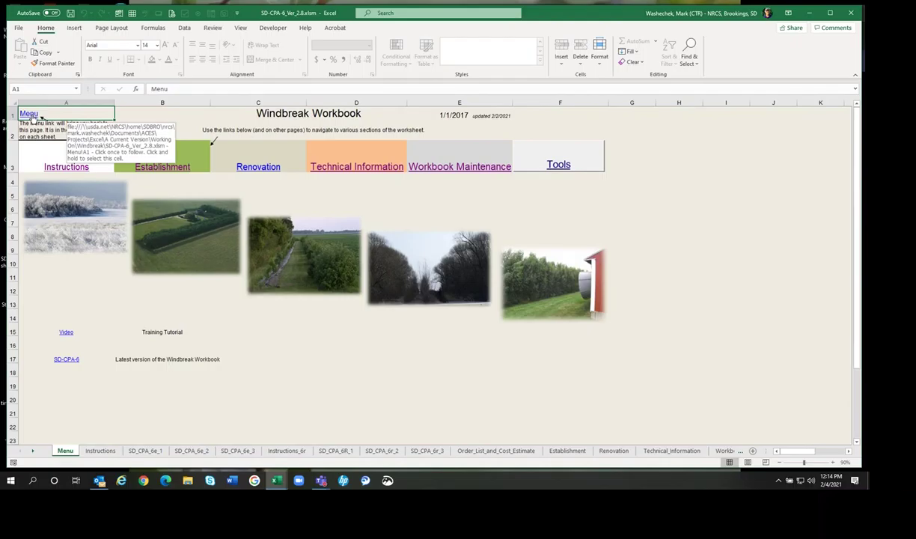
{"action": "left_click", "coordinate": [239, 164]}
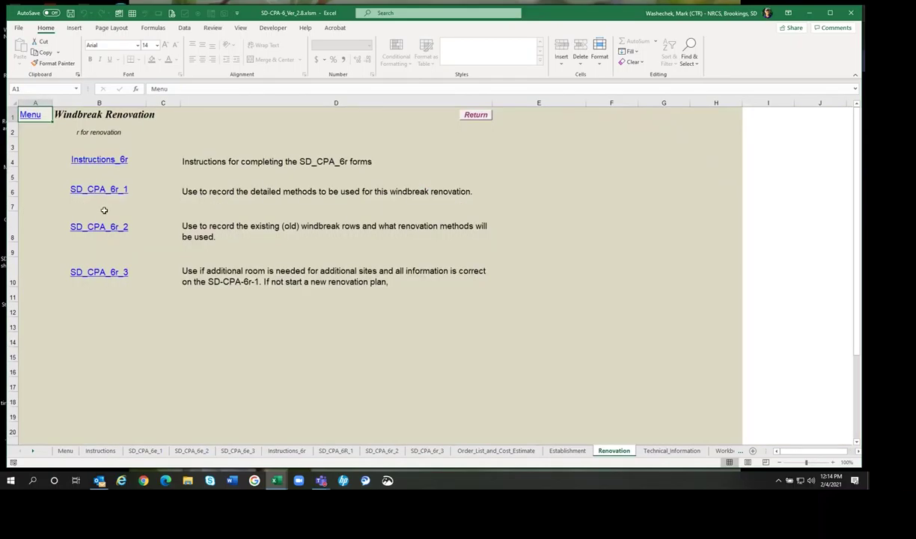
{"action": "left_click", "coordinate": [105, 226]}
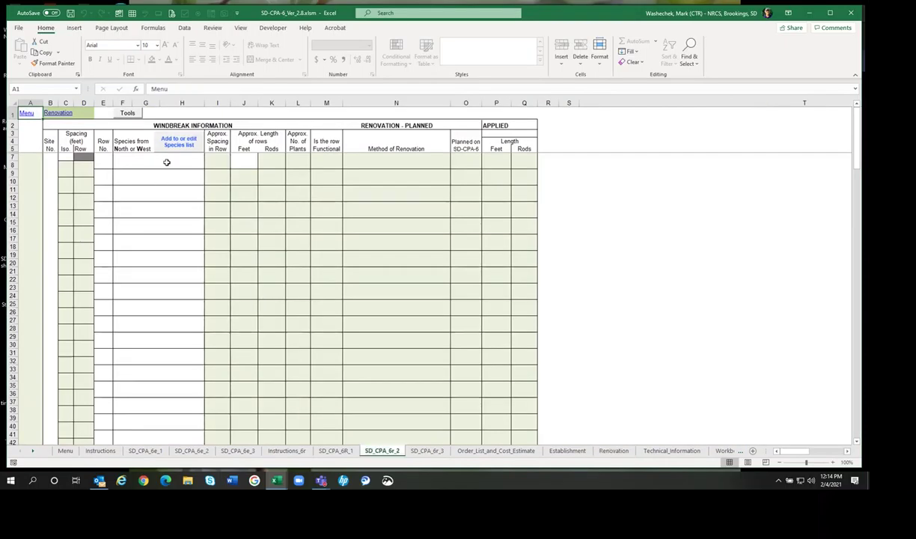
{"action": "left_click", "coordinate": [167, 163]}
{"action": "left_click", "coordinate": [206, 157]}
{"action": "left_click", "coordinate": [207, 202]}
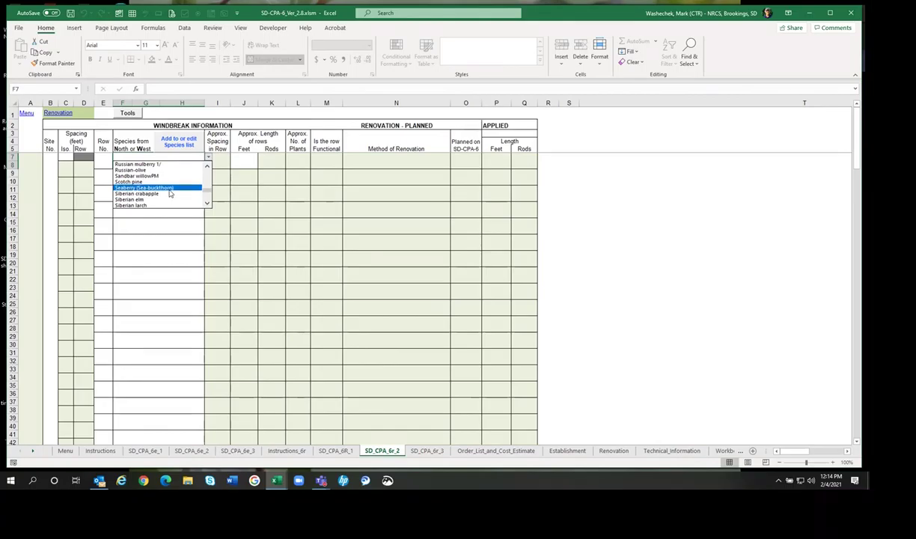
{"action": "left_click", "coordinate": [179, 145]}
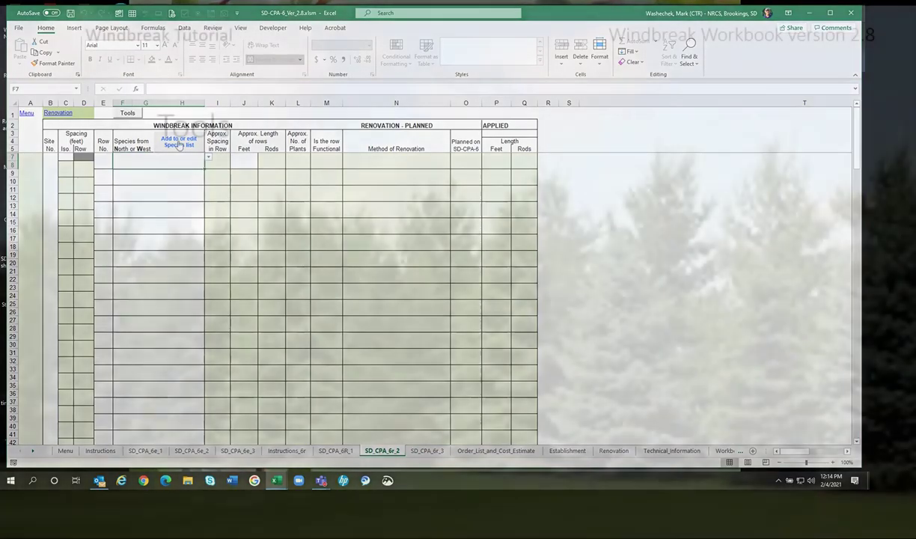